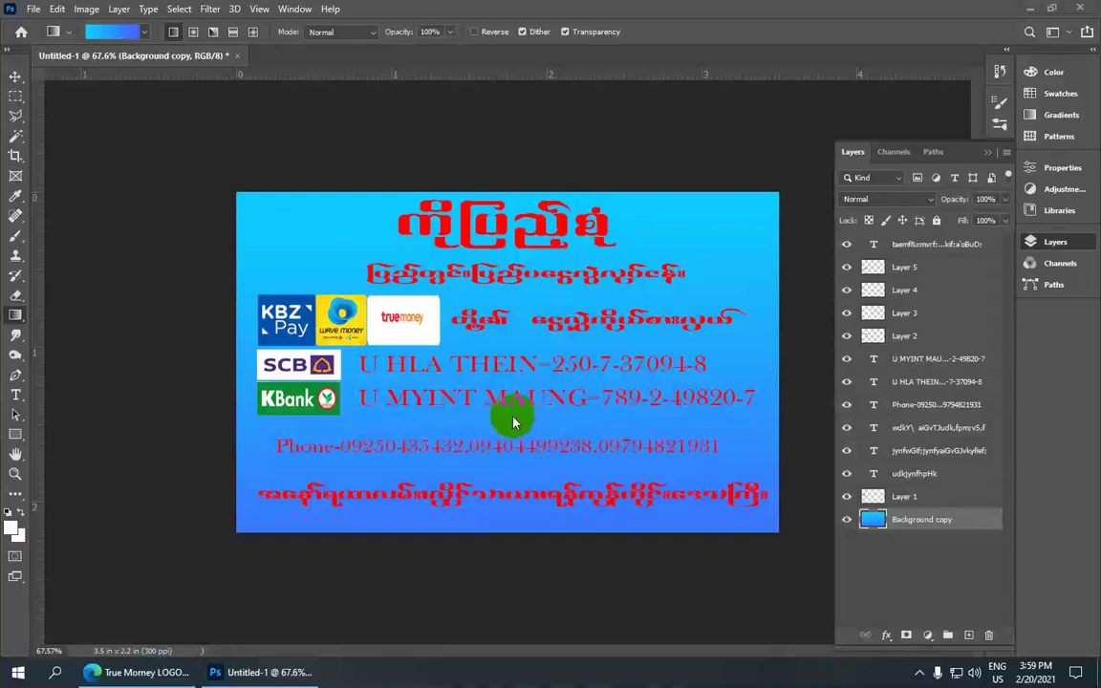
- Zoom in and out over the blue money-transfer business card, then bring up the File menu
{"action": "scroll", "coordinate": [509, 392], "scroll_direction": "down", "scroll_amount": 1}
{"action": "scroll", "coordinate": [505, 334], "scroll_direction": "up", "scroll_amount": 2}
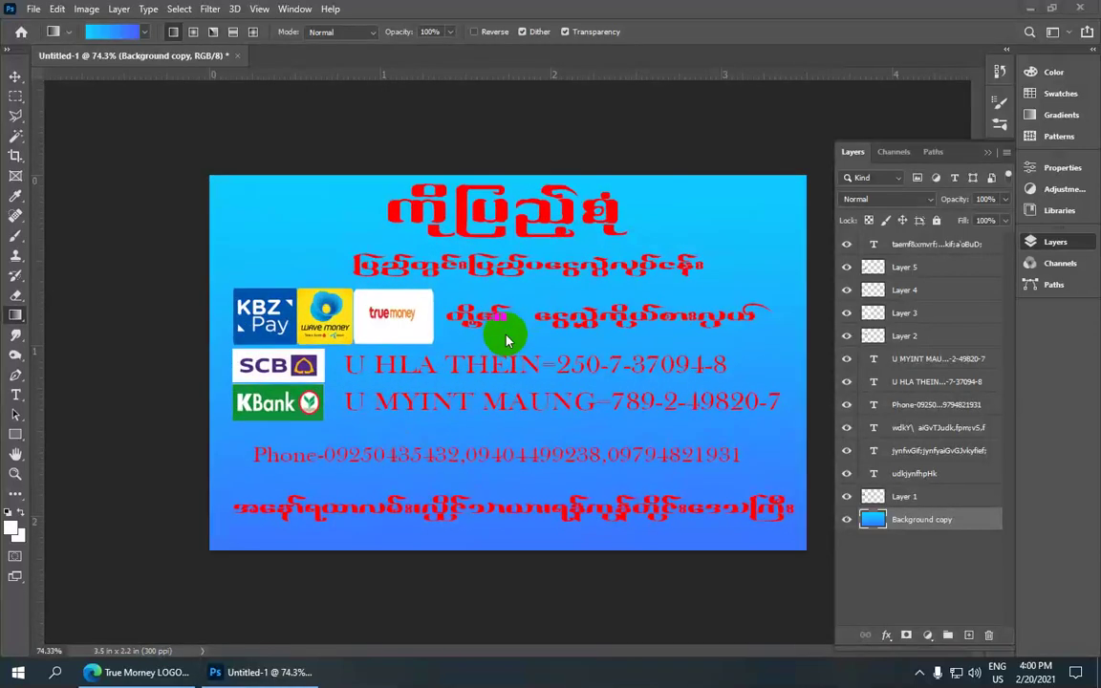
{"action": "scroll", "coordinate": [459, 236], "scroll_direction": "down", "scroll_amount": 1}
{"action": "scroll", "coordinate": [287, 230], "scroll_direction": "up", "scroll_amount": 1}
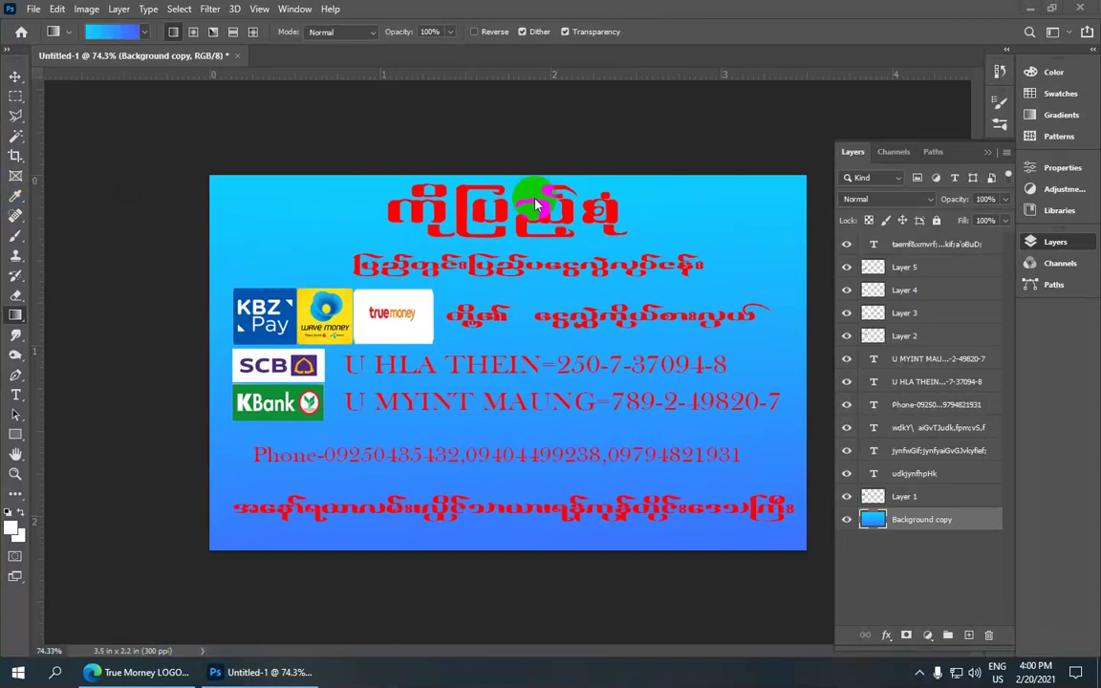
{"action": "scroll", "coordinate": [537, 205], "scroll_direction": "down", "scroll_amount": 1}
{"action": "scroll", "coordinate": [525, 212], "scroll_direction": "up", "scroll_amount": 2}
{"action": "scroll", "coordinate": [523, 214], "scroll_direction": "down", "scroll_amount": 2}
{"action": "scroll", "coordinate": [523, 214], "scroll_direction": "down", "scroll_amount": 1}
{"action": "scroll", "coordinate": [522, 214], "scroll_direction": "up", "scroll_amount": 1}
{"action": "scroll", "coordinate": [523, 214], "scroll_direction": "up", "scroll_amount": 1}
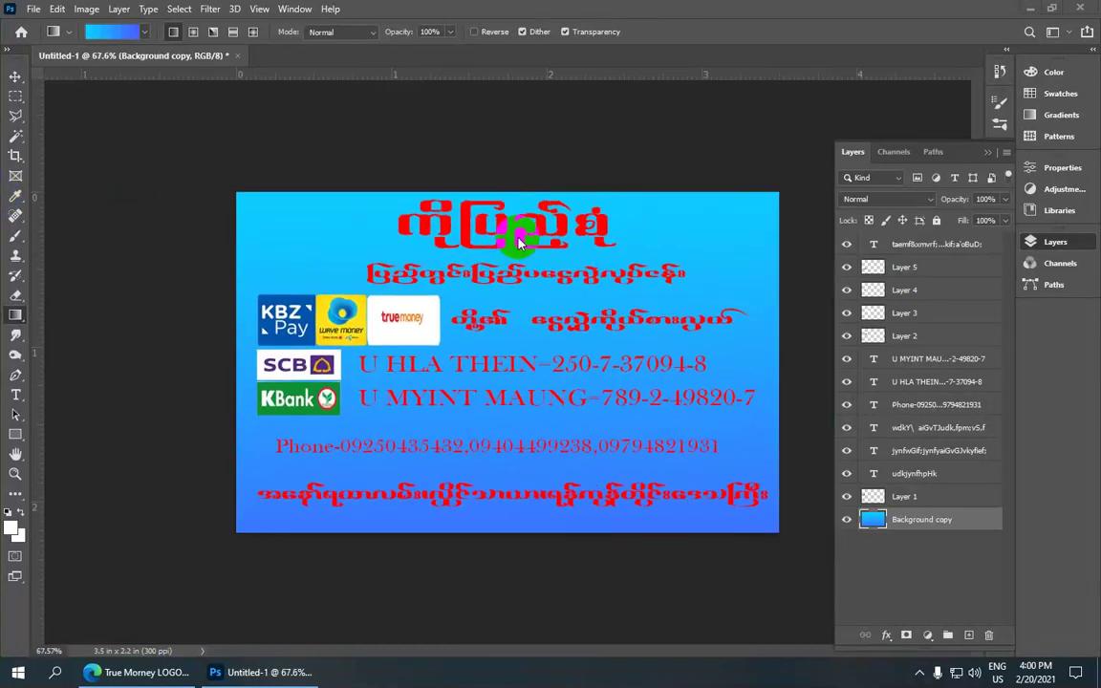
{"action": "scroll", "coordinate": [508, 332], "scroll_direction": "up", "scroll_amount": 2}
{"action": "scroll", "coordinate": [507, 331], "scroll_direction": "down", "scroll_amount": 1}
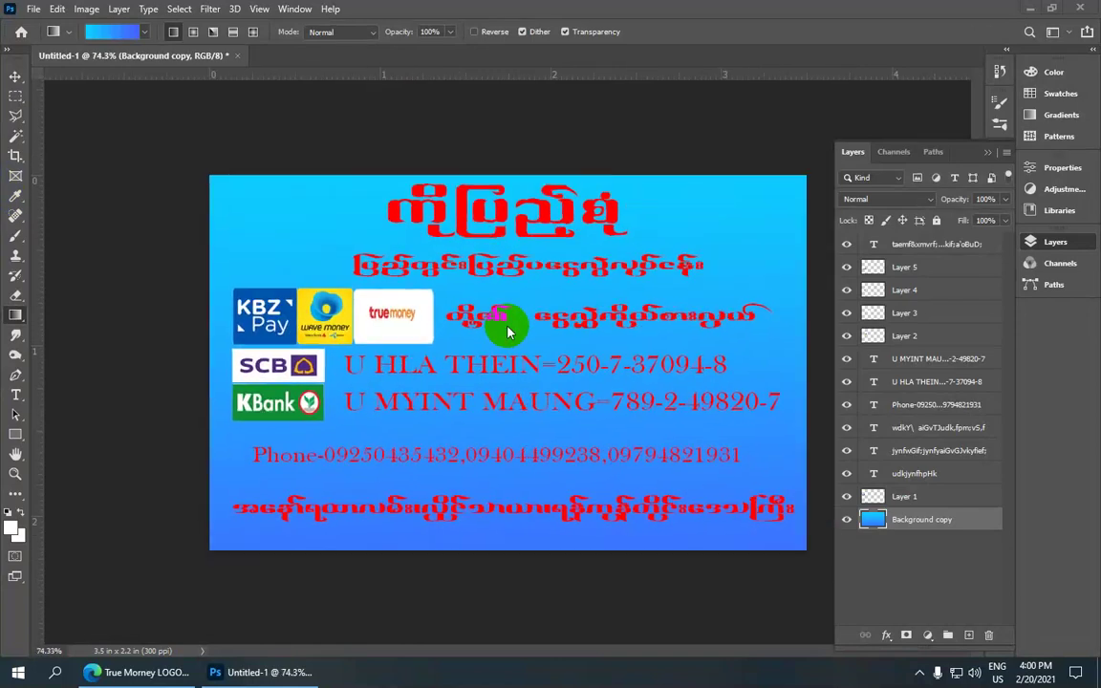
{"action": "scroll", "coordinate": [507, 332], "scroll_direction": "up", "scroll_amount": 2}
{"action": "scroll", "coordinate": [508, 332], "scroll_direction": "down", "scroll_amount": 1}
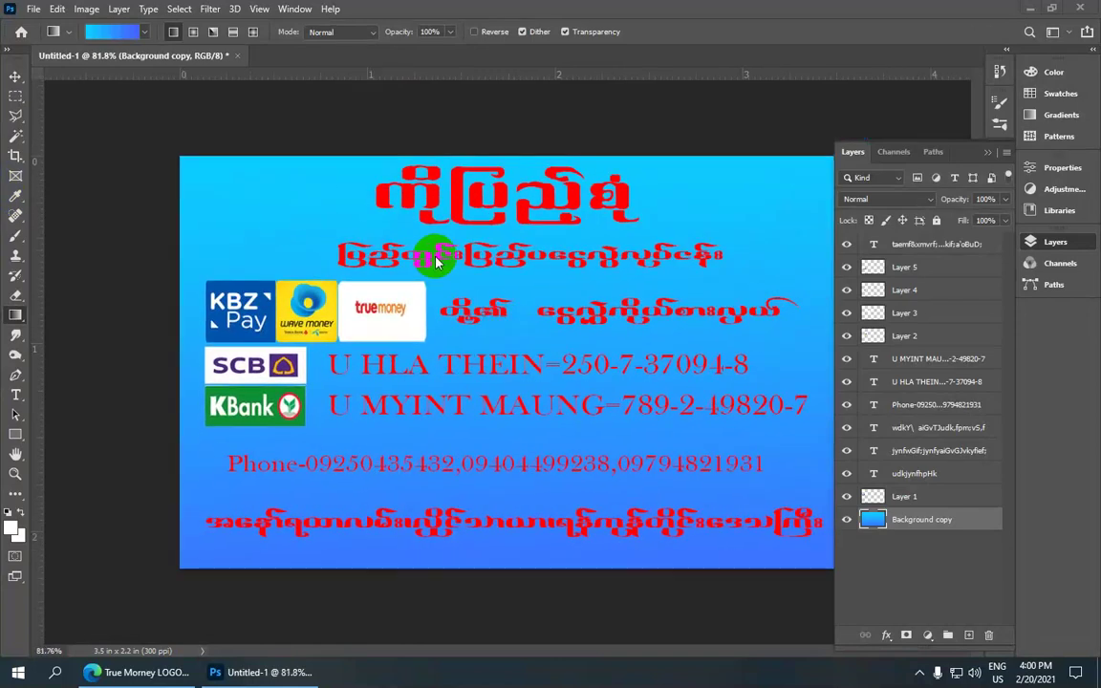
{"action": "scroll", "coordinate": [435, 246], "scroll_direction": "down", "scroll_amount": 1}
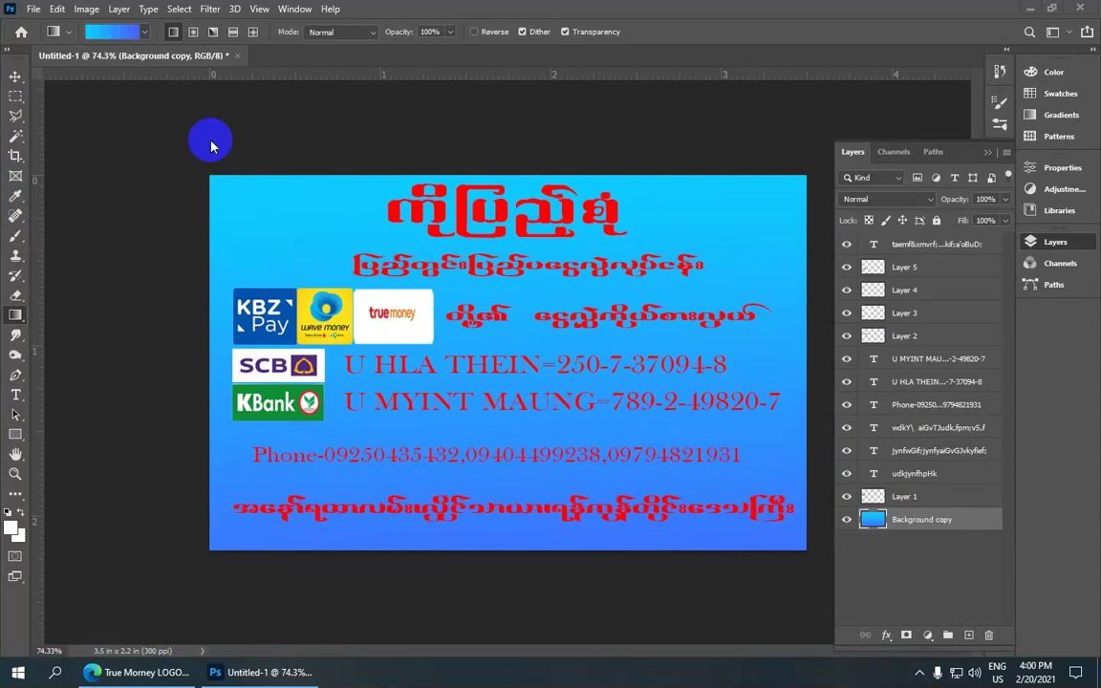
{"action": "left_click", "coordinate": [32, 9]}
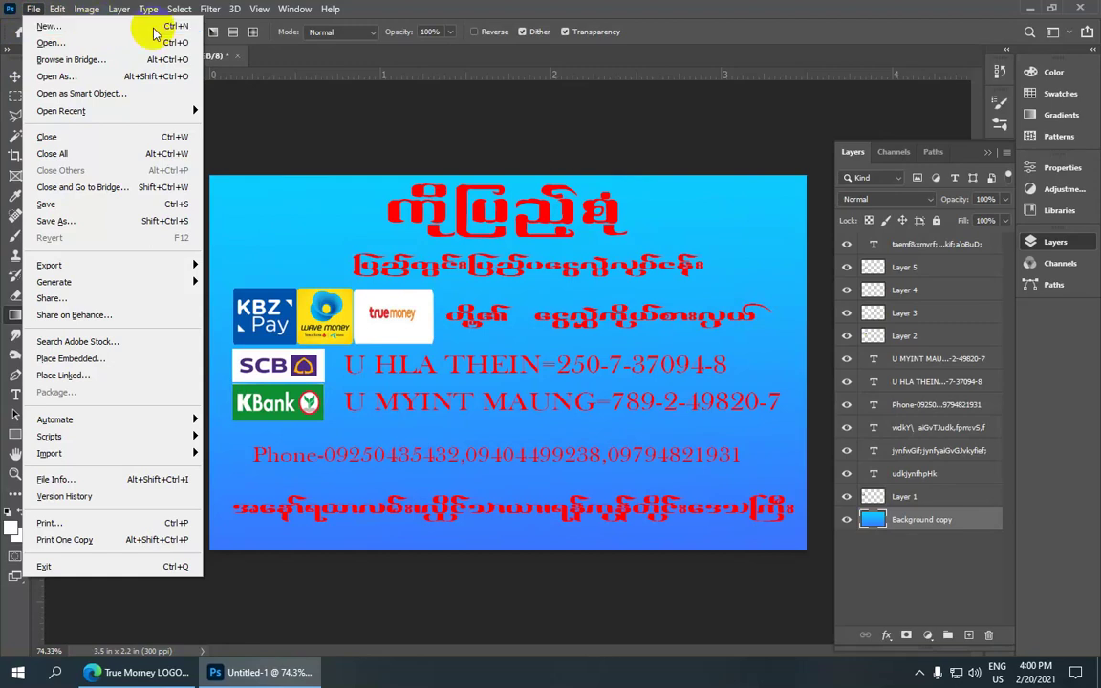
- Create a blank white 3.5 × 2.2 inch, 300 ppi document, Untitled-2
{"action": "left_click", "coordinate": [100, 29]}
{"action": "left_click", "coordinate": [284, 86]}
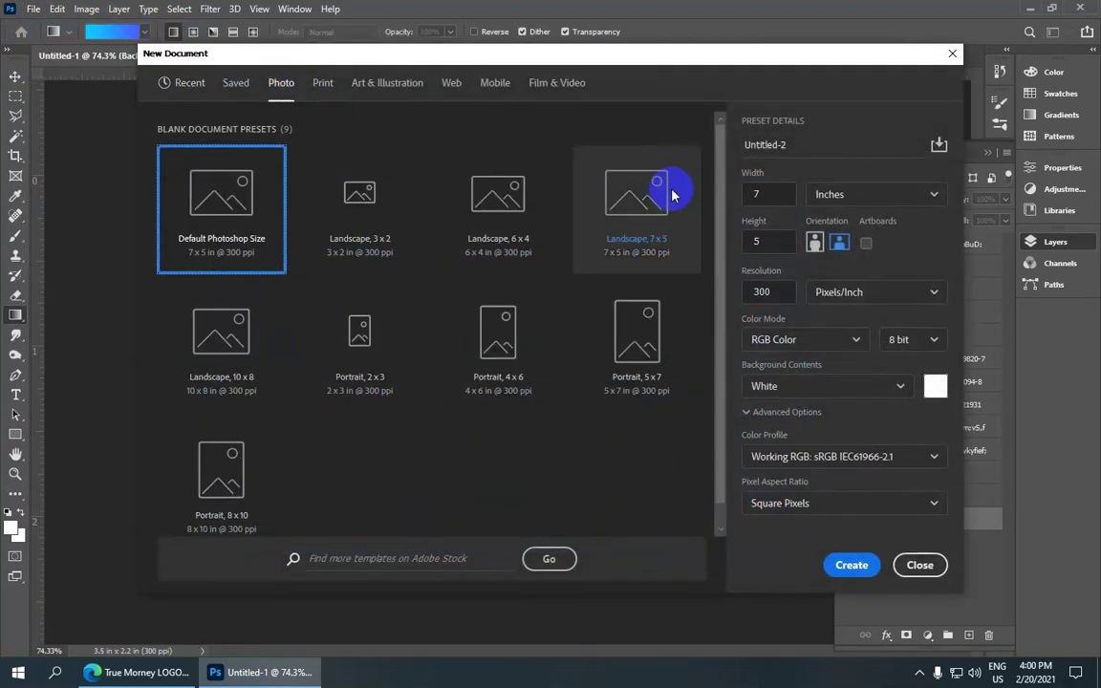
{"action": "left_click", "coordinate": [754, 190]}
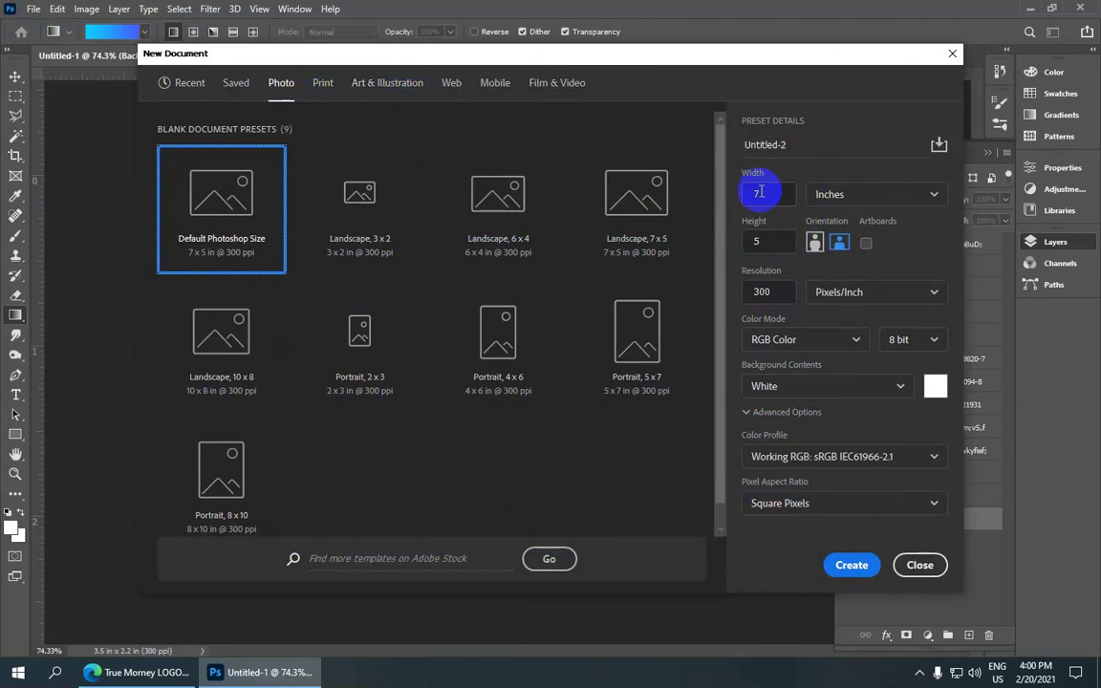
{"action": "left_click_drag", "start_coordinate": [763, 194], "coordinate": [706, 198]}
{"action": "type", "text": "3.5"}
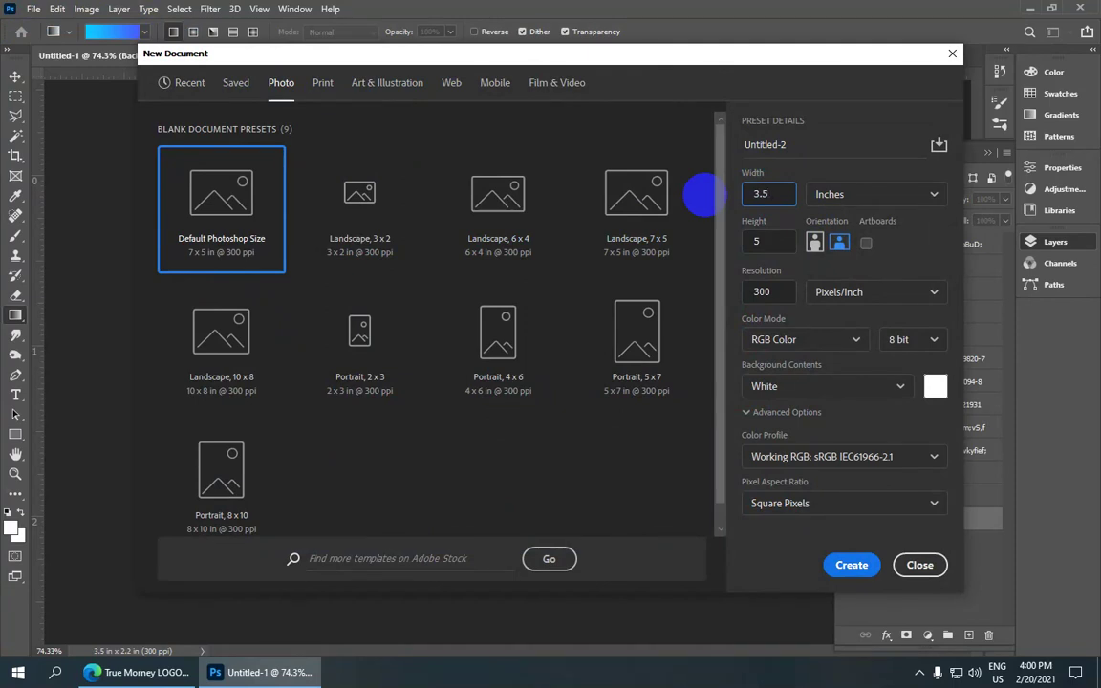
{"action": "key", "text": "Tab"}
{"action": "type", "text": "2.2"}
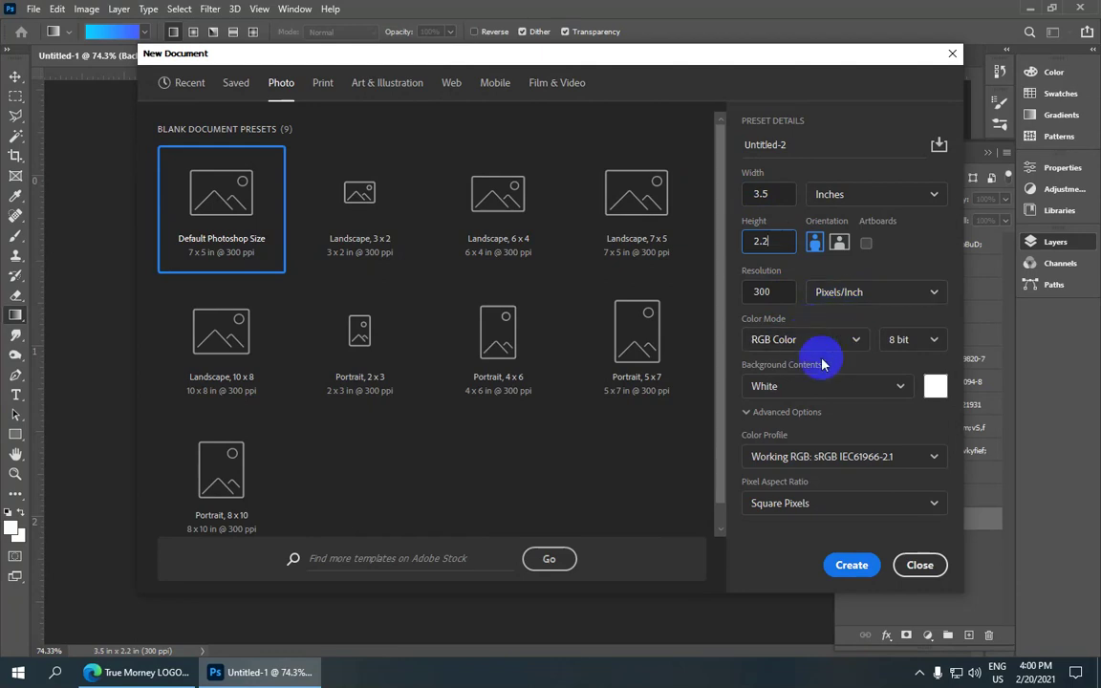
{"action": "left_click", "coordinate": [845, 572]}
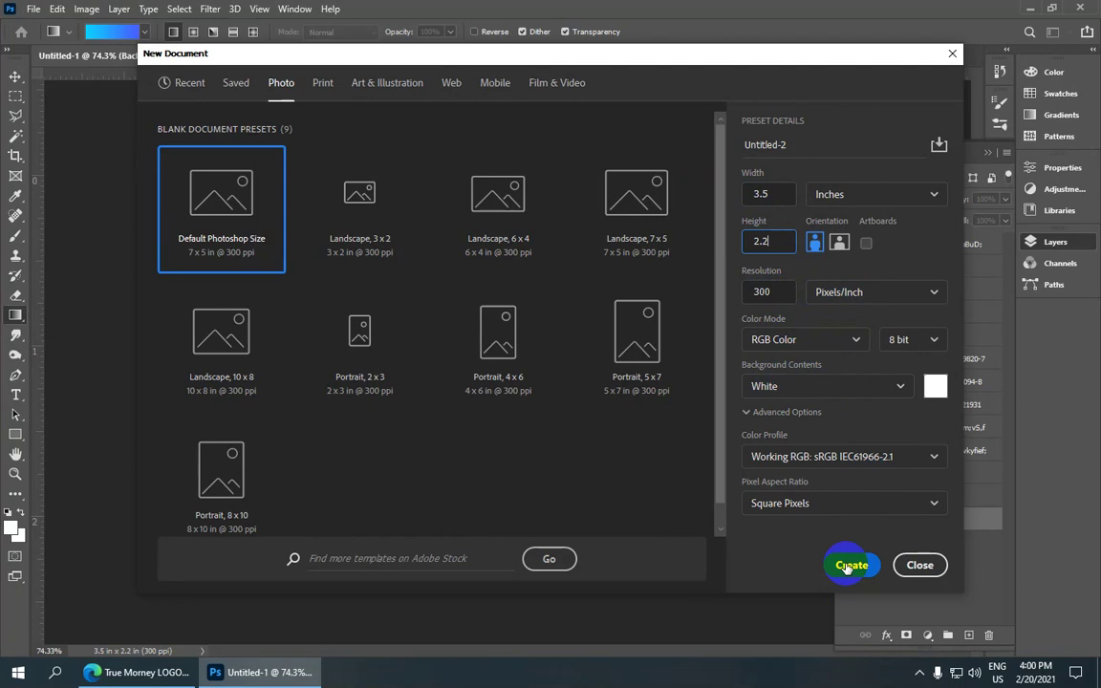
{"action": "scroll", "coordinate": [421, 285], "scroll_direction": "down", "scroll_amount": 2}
{"action": "scroll", "coordinate": [421, 285], "scroll_direction": "down", "scroll_amount": 1}
{"action": "scroll", "coordinate": [421, 285], "scroll_direction": "down", "scroll_amount": 1}
{"action": "scroll", "coordinate": [422, 285], "scroll_direction": "up", "scroll_amount": 1}
{"action": "scroll", "coordinate": [422, 284], "scroll_direction": "down", "scroll_amount": 1}
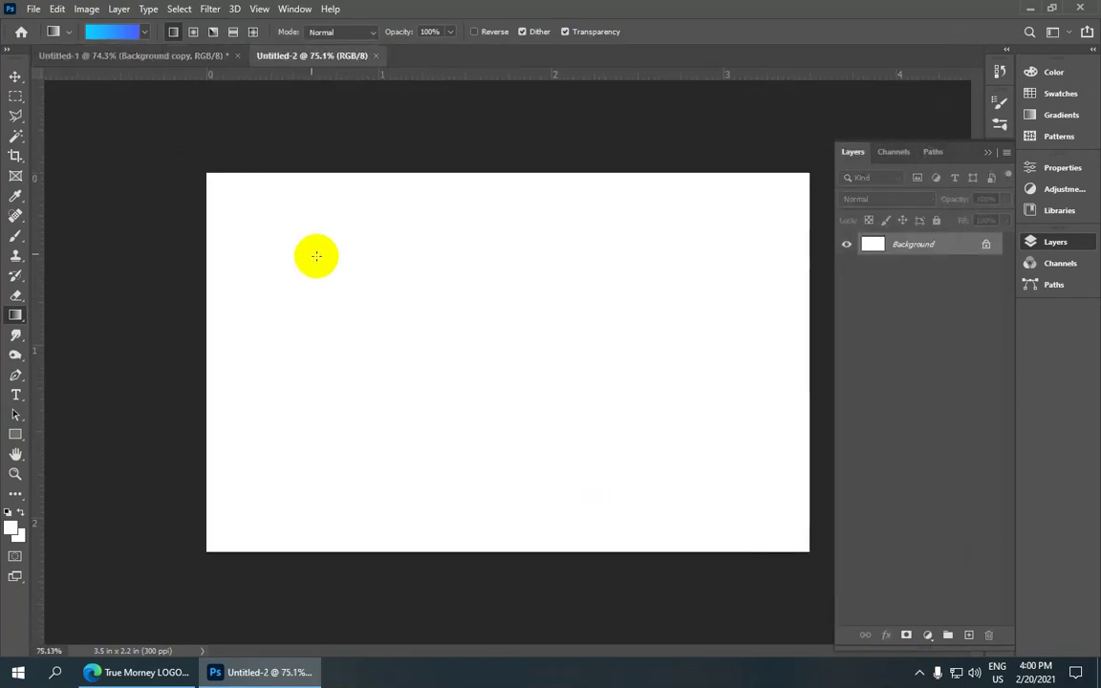
- Compare Untitled-1 with Untitled-2 and select the Horizontal Type Tool, set to Win Yadanapon 19 pt red
{"action": "left_click", "coordinate": [196, 57]}
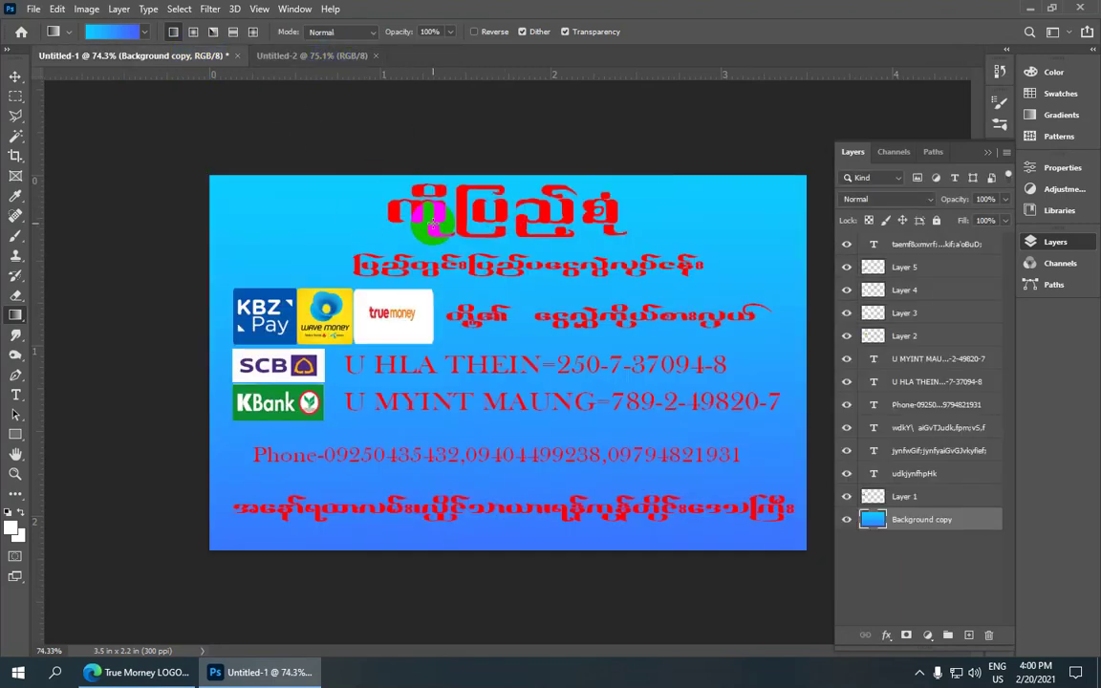
{"action": "left_click", "coordinate": [334, 58]}
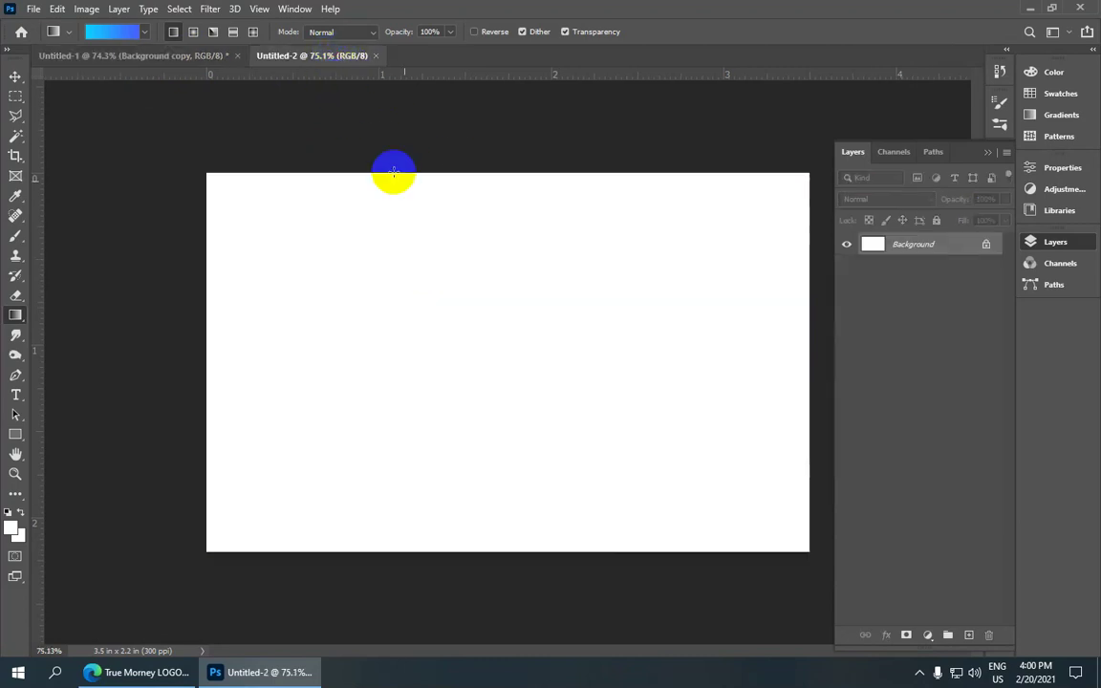
{"action": "left_click", "coordinate": [16, 395]}
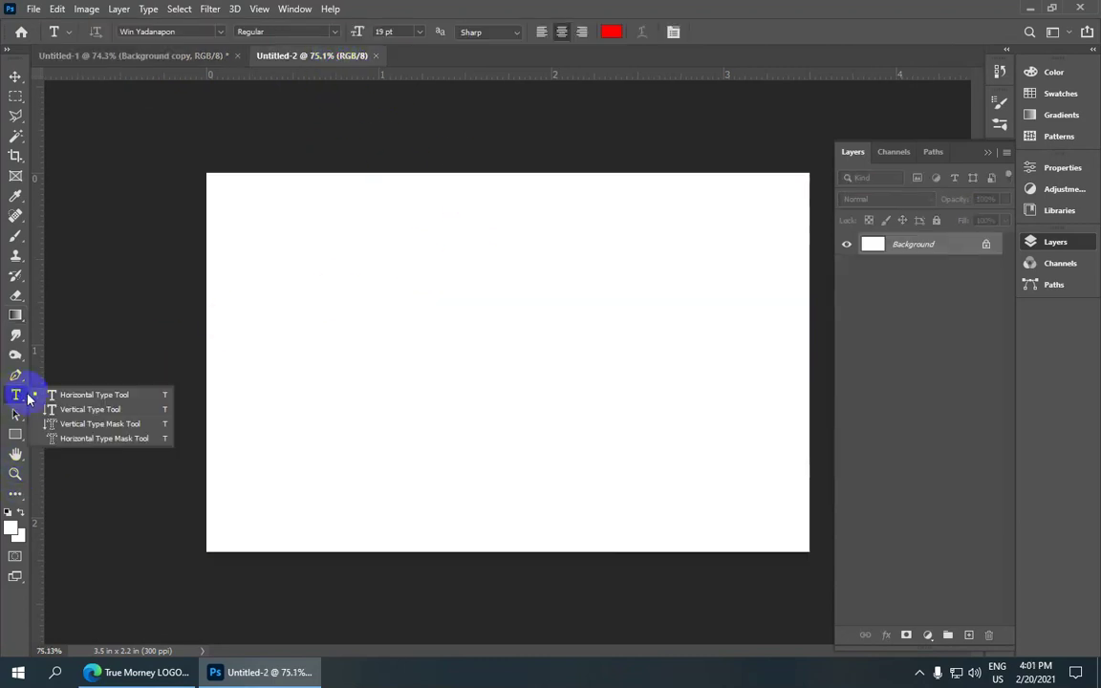
{"action": "left_click", "coordinate": [65, 400]}
{"action": "scroll", "coordinate": [394, 204], "scroll_direction": "down", "scroll_amount": 1}
{"action": "scroll", "coordinate": [394, 203], "scroll_direction": "up", "scroll_amount": 2}
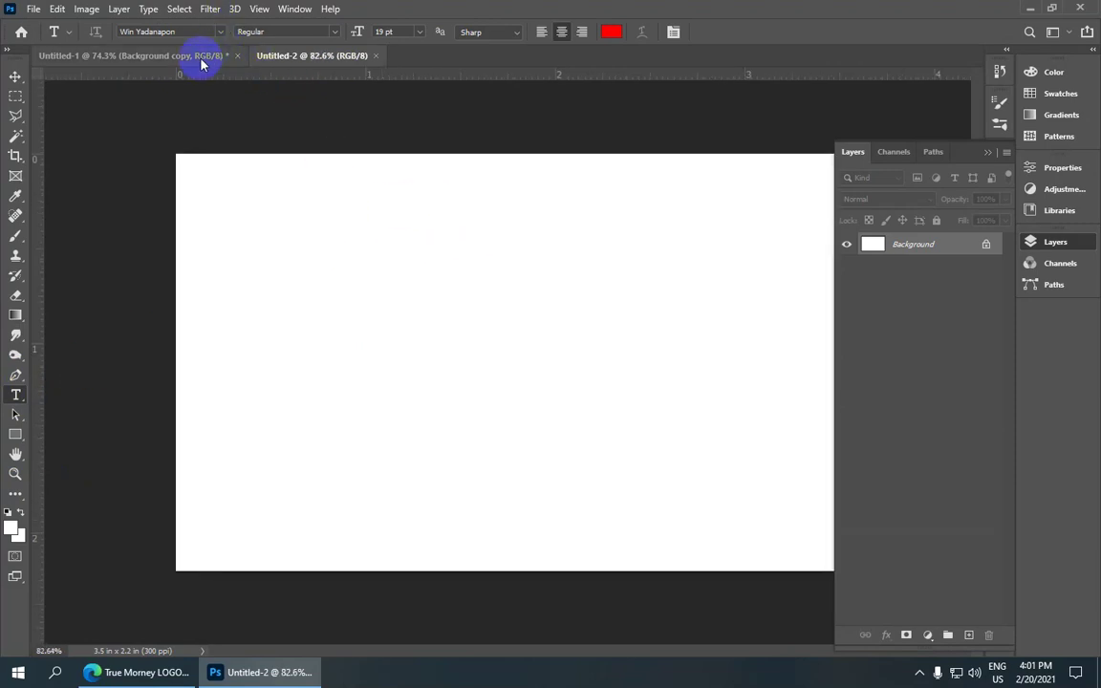
{"action": "left_click", "coordinate": [207, 57]}
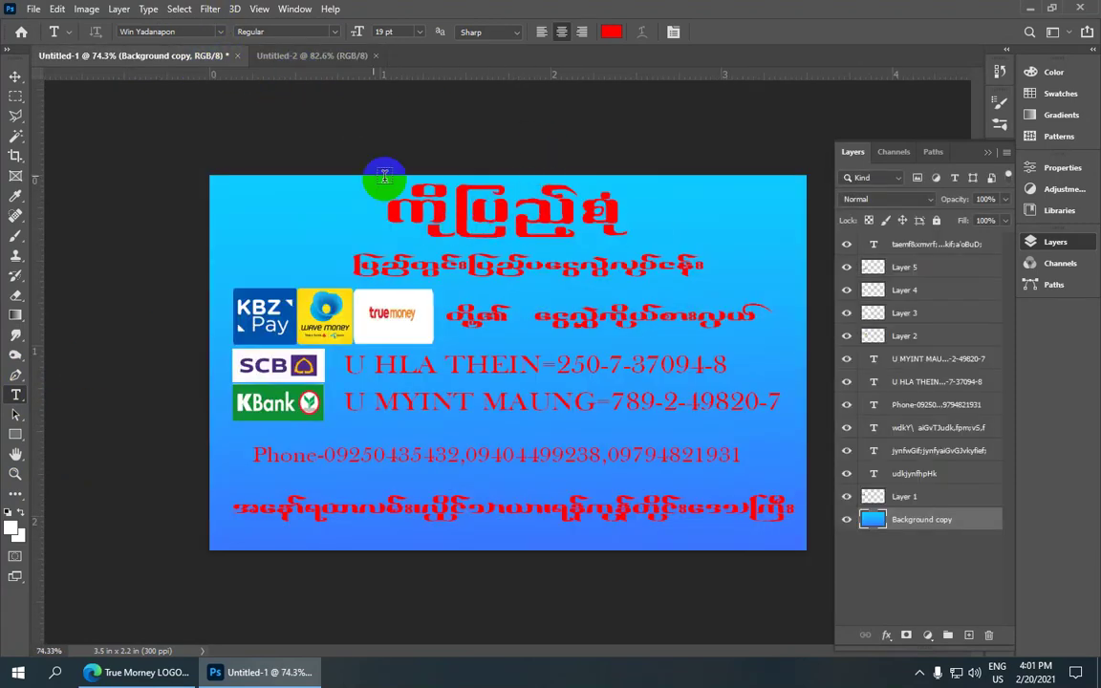
{"action": "left_click", "coordinate": [310, 59]}
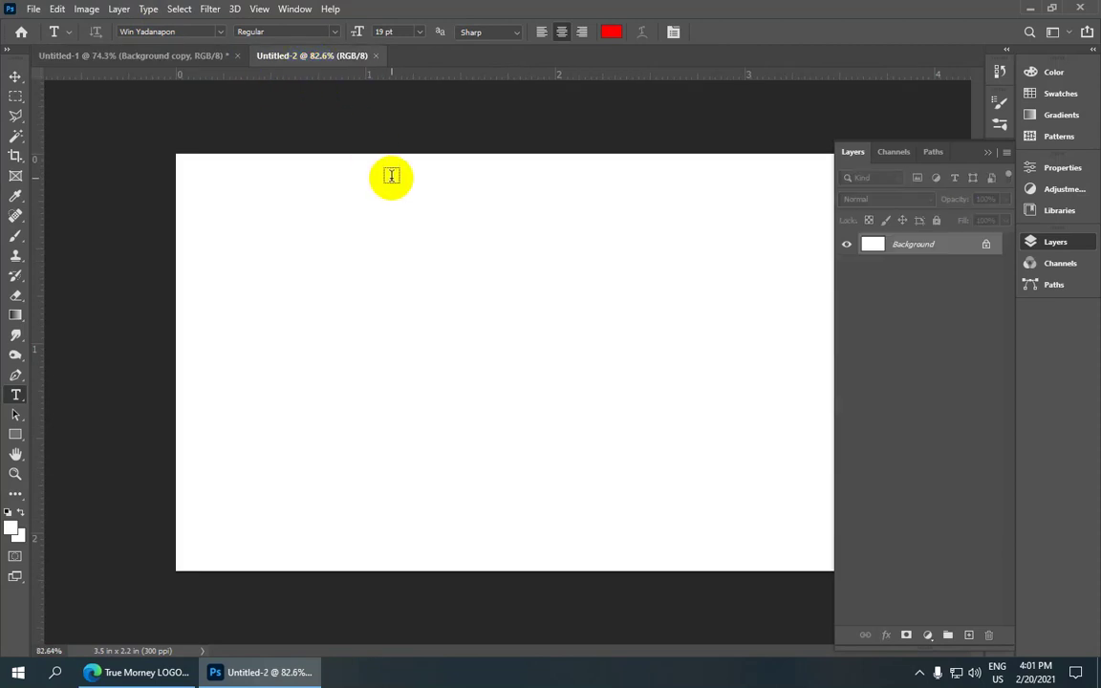
{"action": "left_click", "coordinate": [221, 33]}
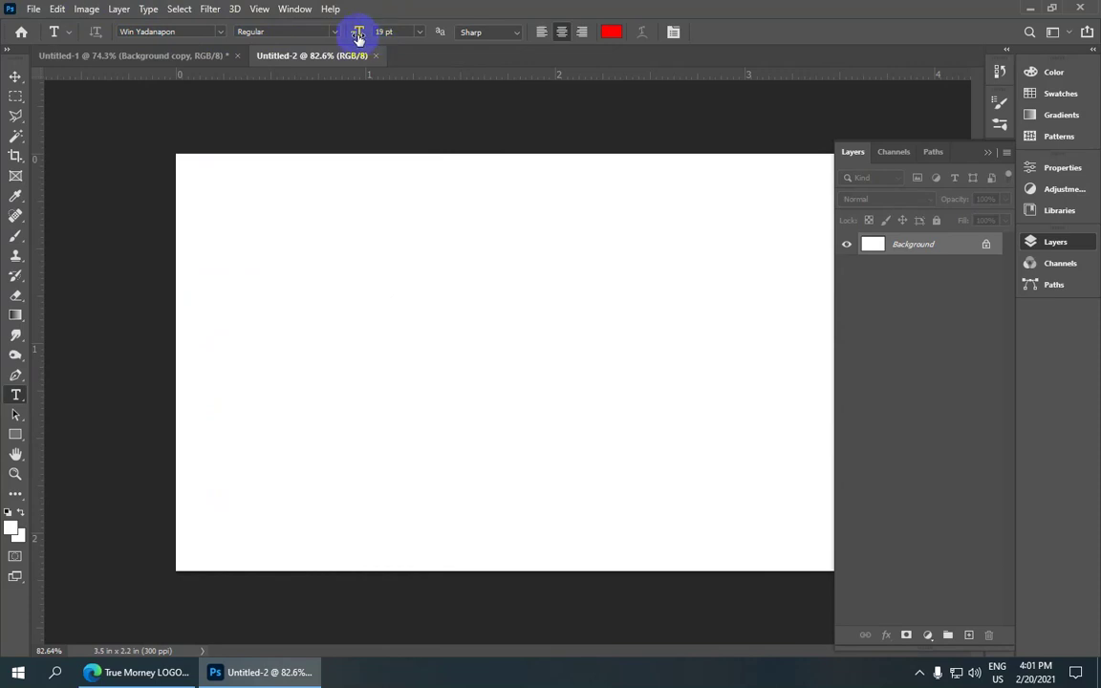
- Type the red Myanmar title in Win Yadanapon near the card's top centre and commit it
{"action": "left_click", "coordinate": [220, 33]}
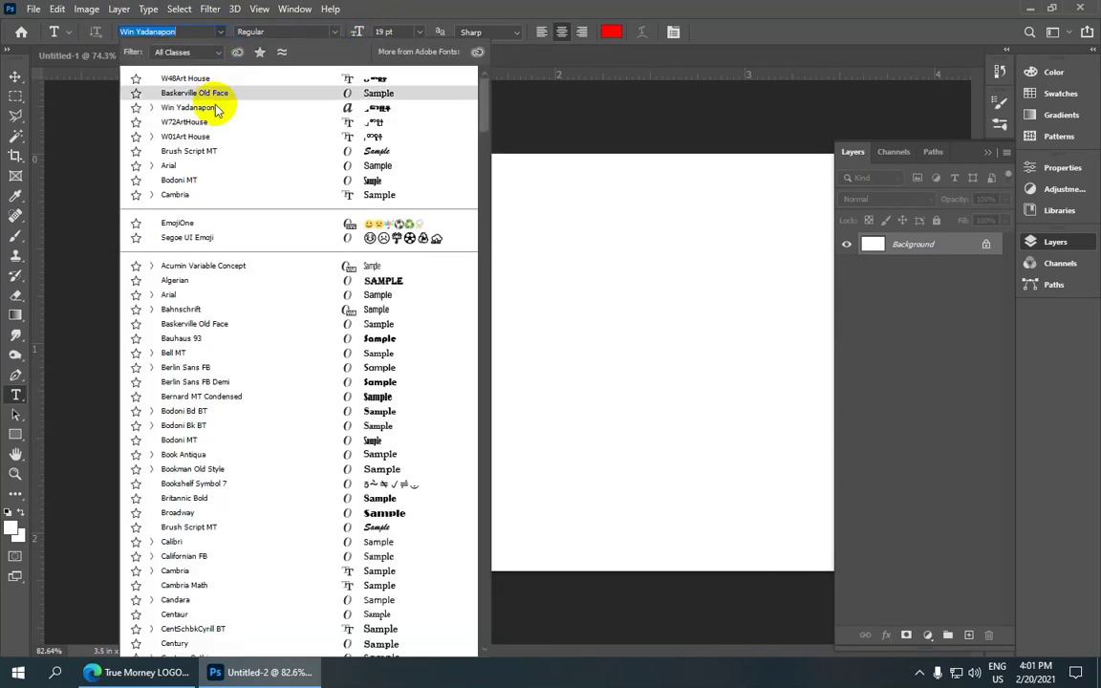
{"action": "left_click", "coordinate": [216, 108]}
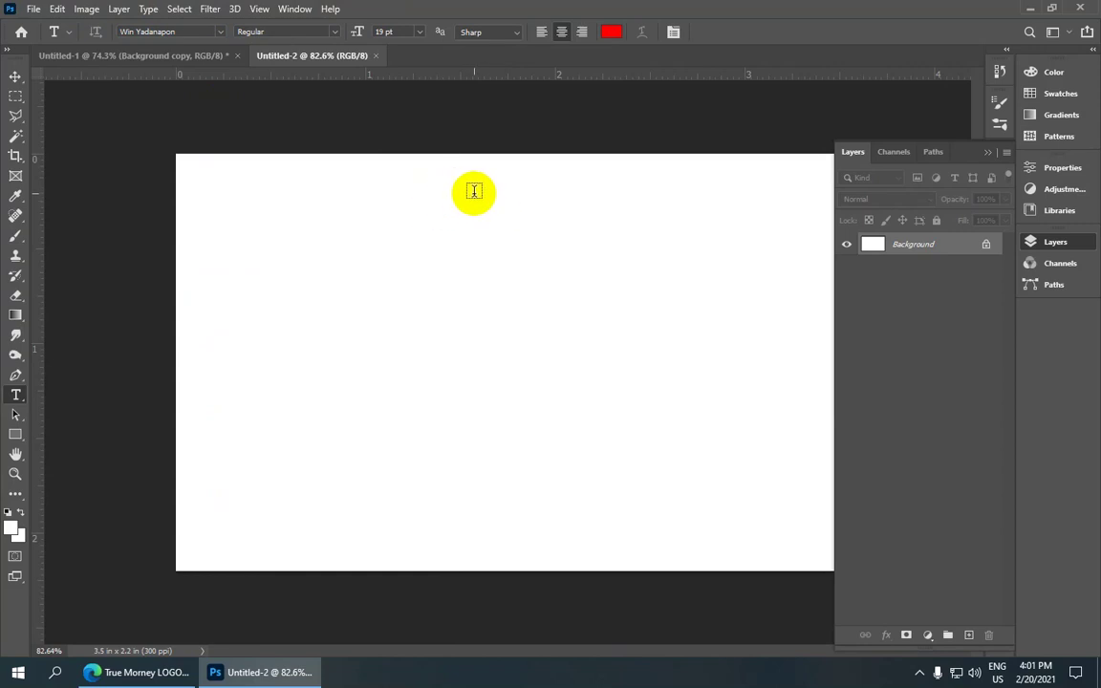
{"action": "left_click", "coordinate": [478, 191]}
{"action": "key", "text": "BackSpace"}
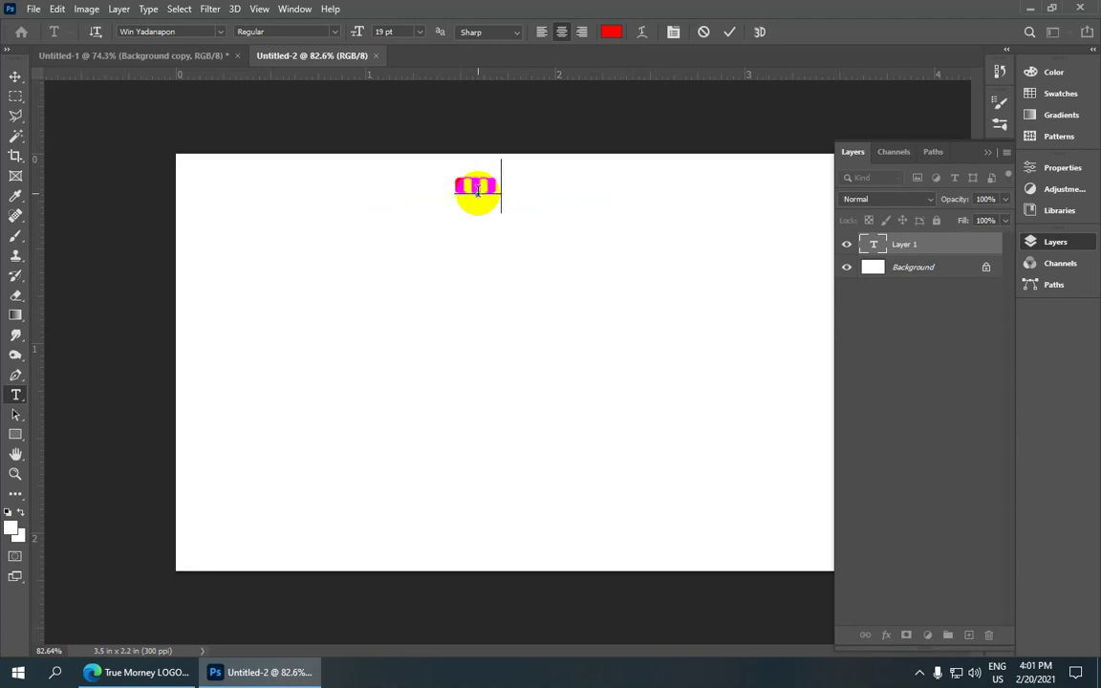
{"action": "type", "text": "udkjrif"}
{"action": "key", "text": "BackSpace"}
{"action": "key", "text": "BackSpace"}
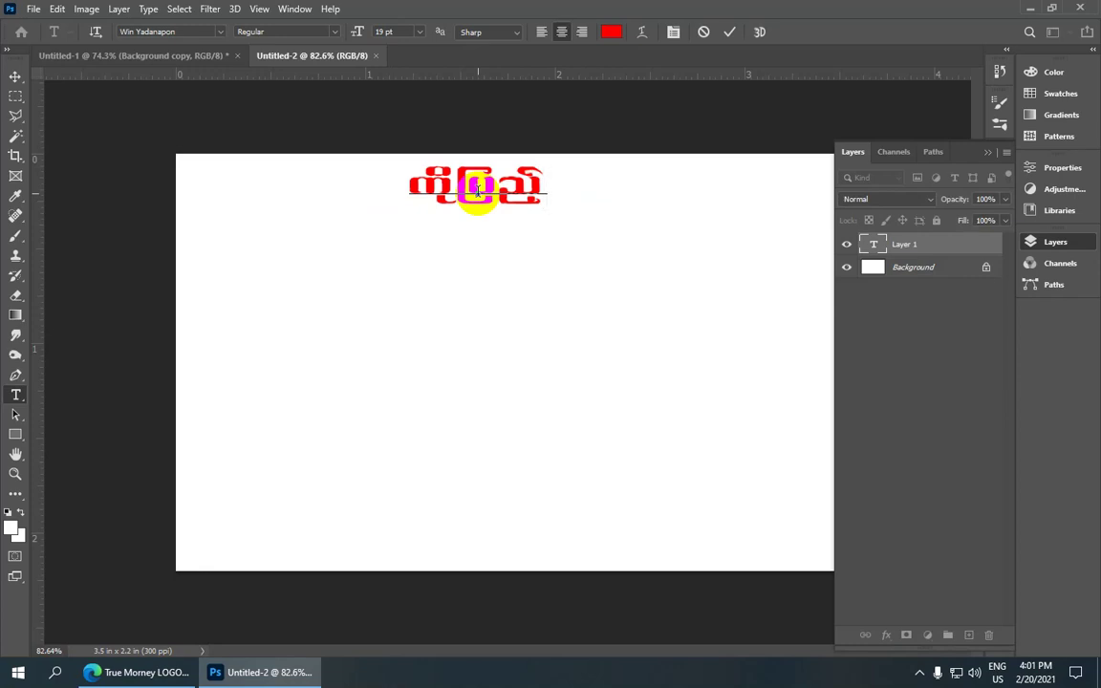
{"action": "type", "text": "c"}
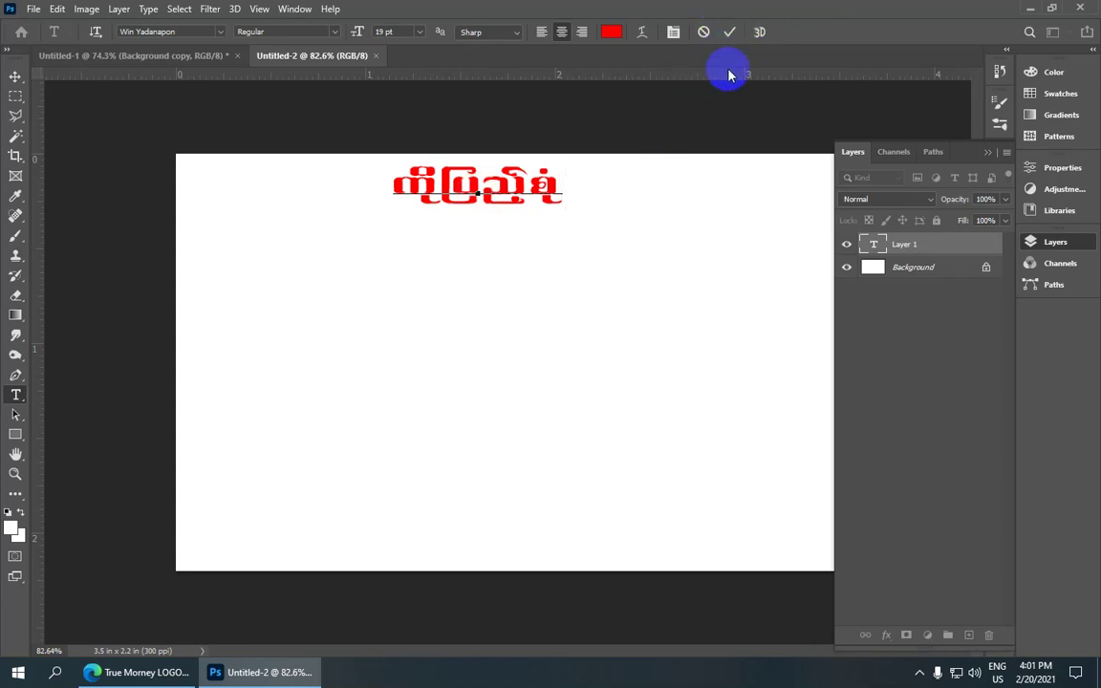
{"action": "left_click", "coordinate": [729, 34]}
{"action": "scroll", "coordinate": [524, 157], "scroll_direction": "down", "scroll_amount": 1}
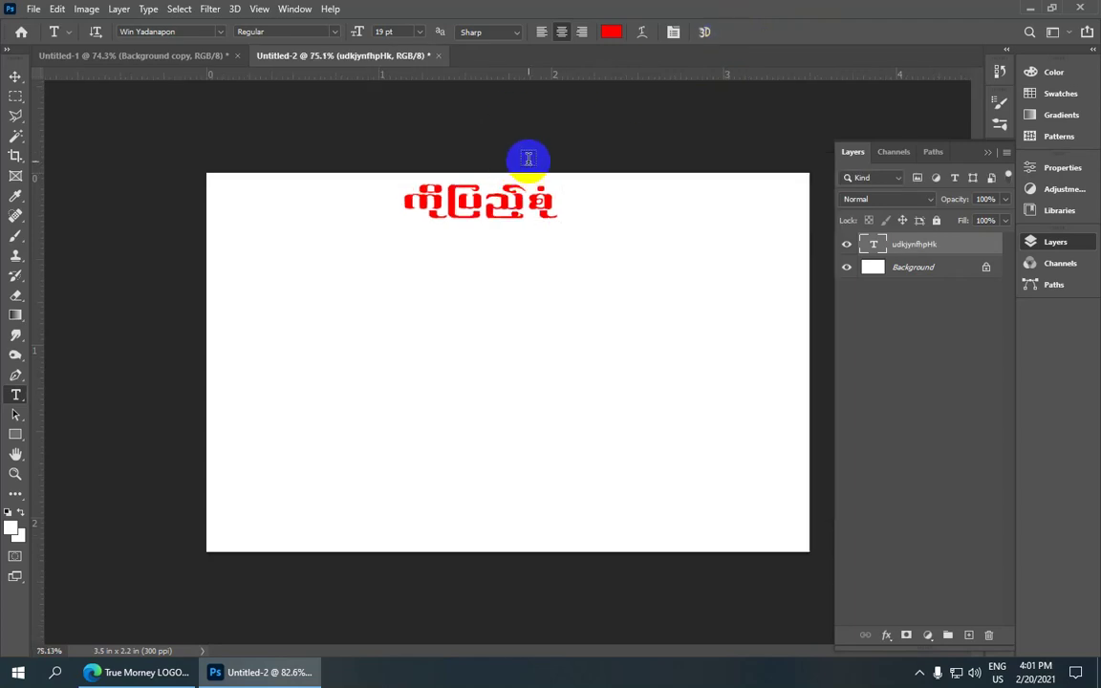
{"action": "scroll", "coordinate": [516, 172], "scroll_direction": "up", "scroll_amount": 2}
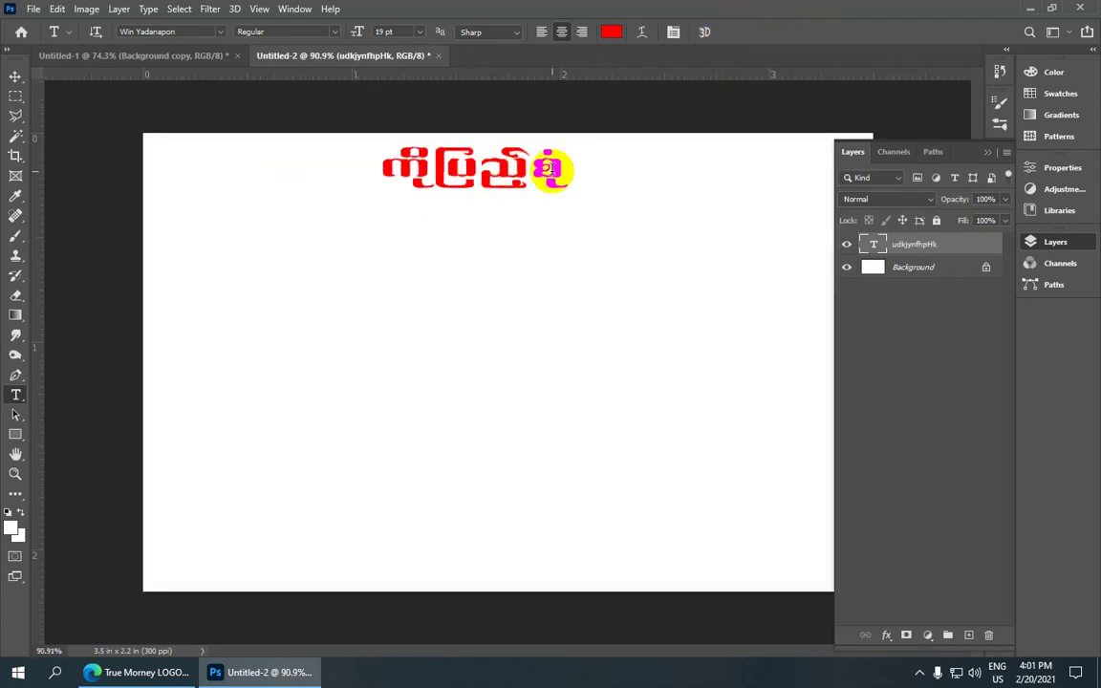
{"action": "left_click", "coordinate": [14, 77]}
{"action": "scroll", "coordinate": [393, 135], "scroll_direction": "down", "scroll_amount": 1}
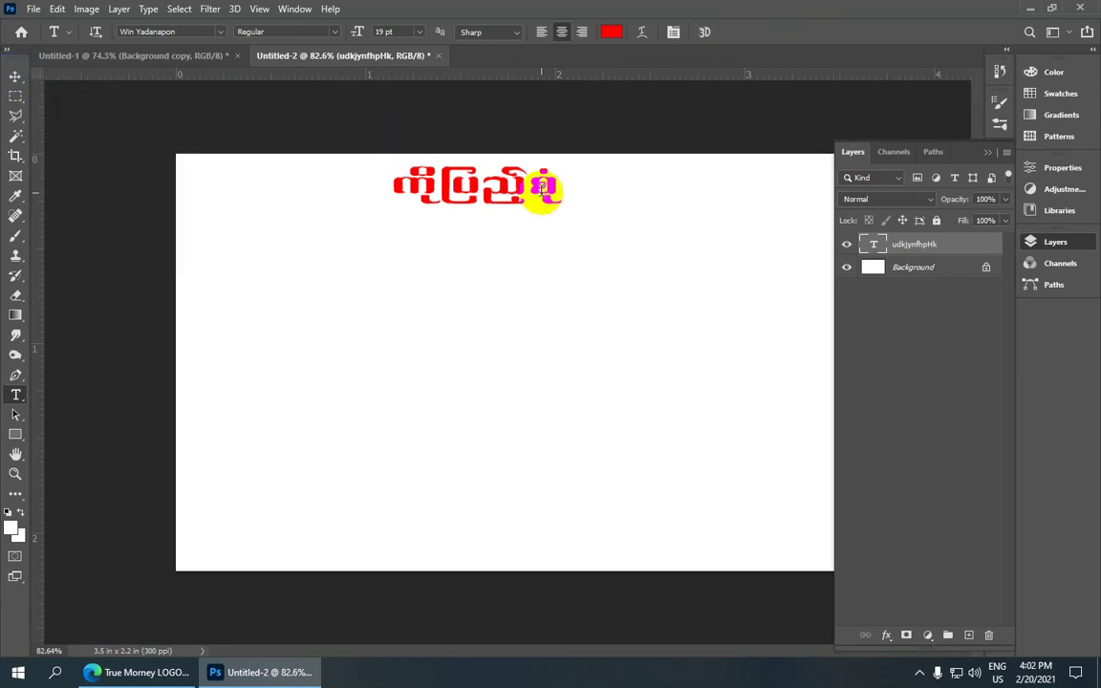
- Scale the red title up to about 159% with Free Transform
{"action": "key", "text": "ctrl+t"}
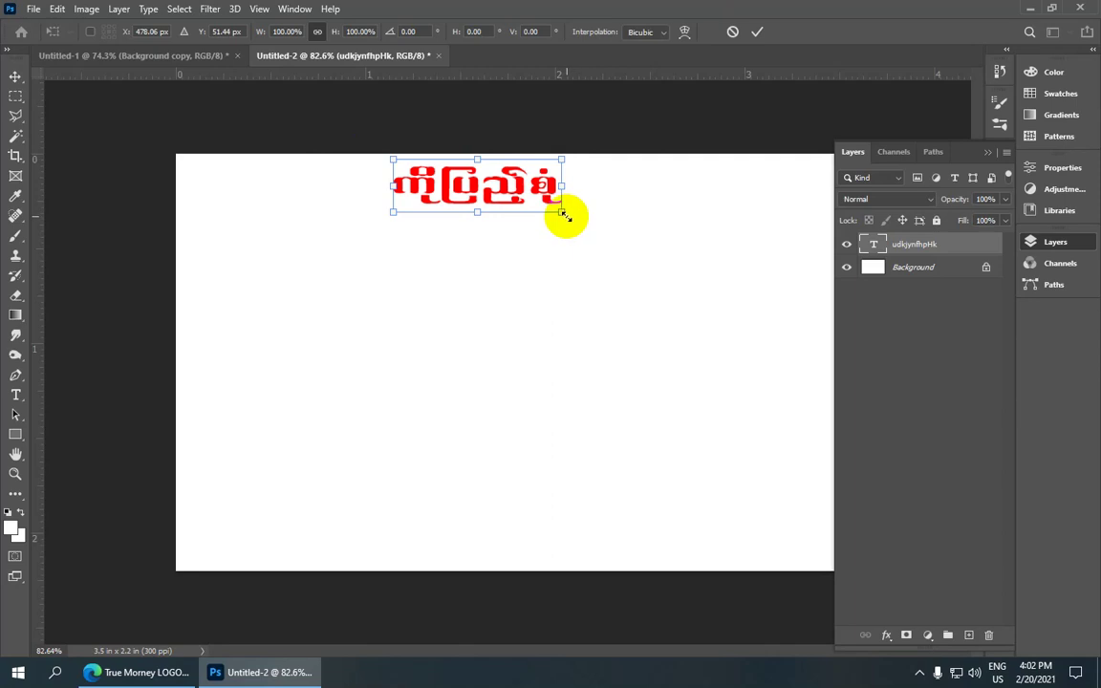
{"action": "left_click_drag", "start_coordinate": [568, 214], "coordinate": [610, 227]}
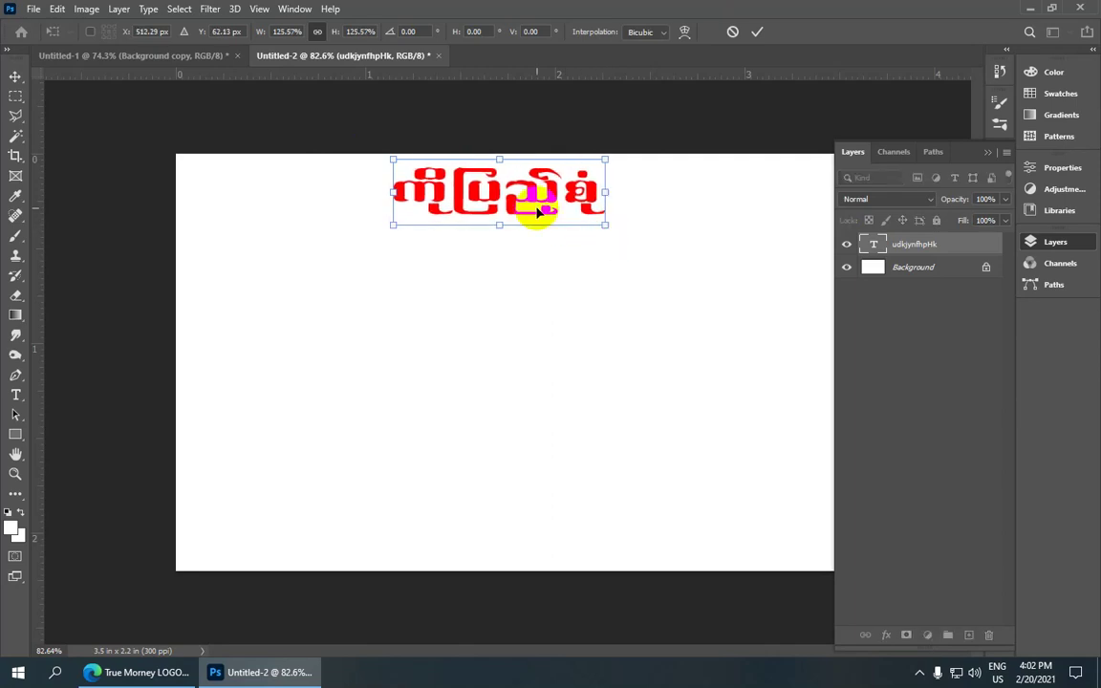
{"action": "left_click_drag", "start_coordinate": [391, 160], "coordinate": [359, 148]}
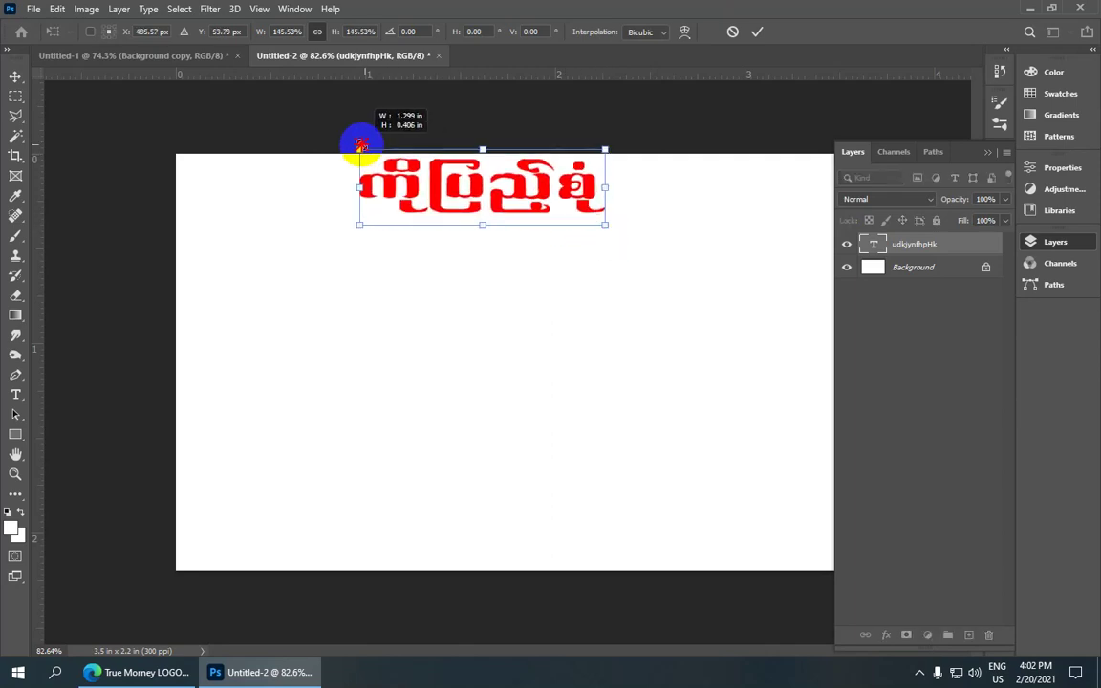
{"action": "key", "text": "ctrl+minus"}
{"action": "left_click_drag", "start_coordinate": [567, 194], "coordinate": [593, 188]}
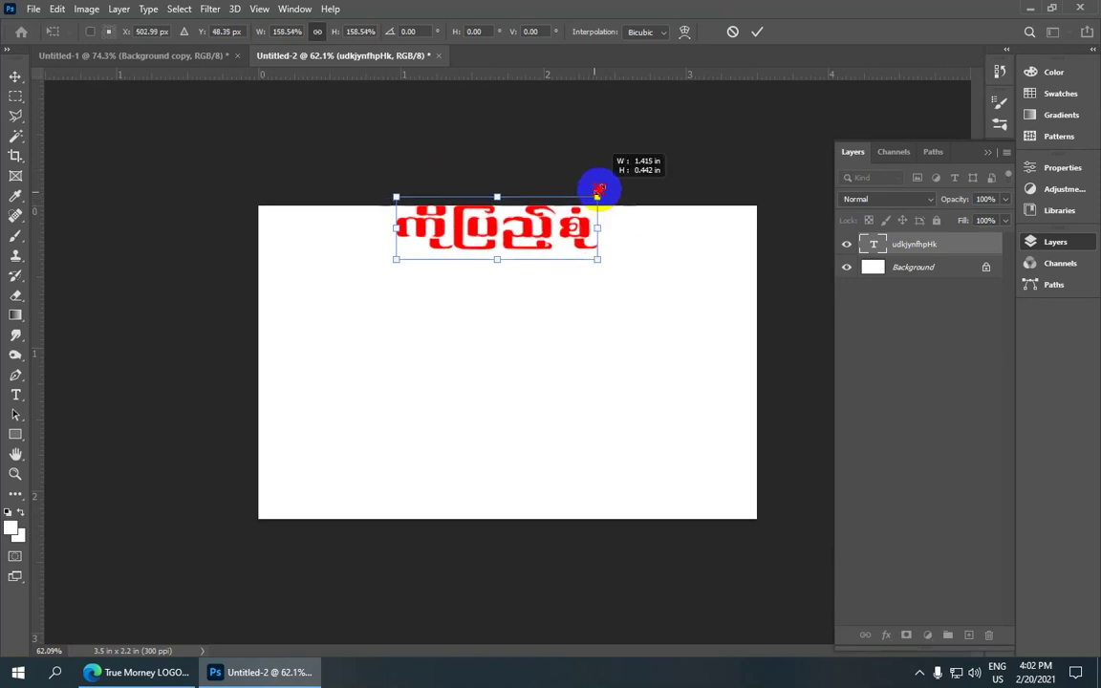
{"action": "scroll", "coordinate": [507, 218], "scroll_direction": "up", "scroll_amount": 1}
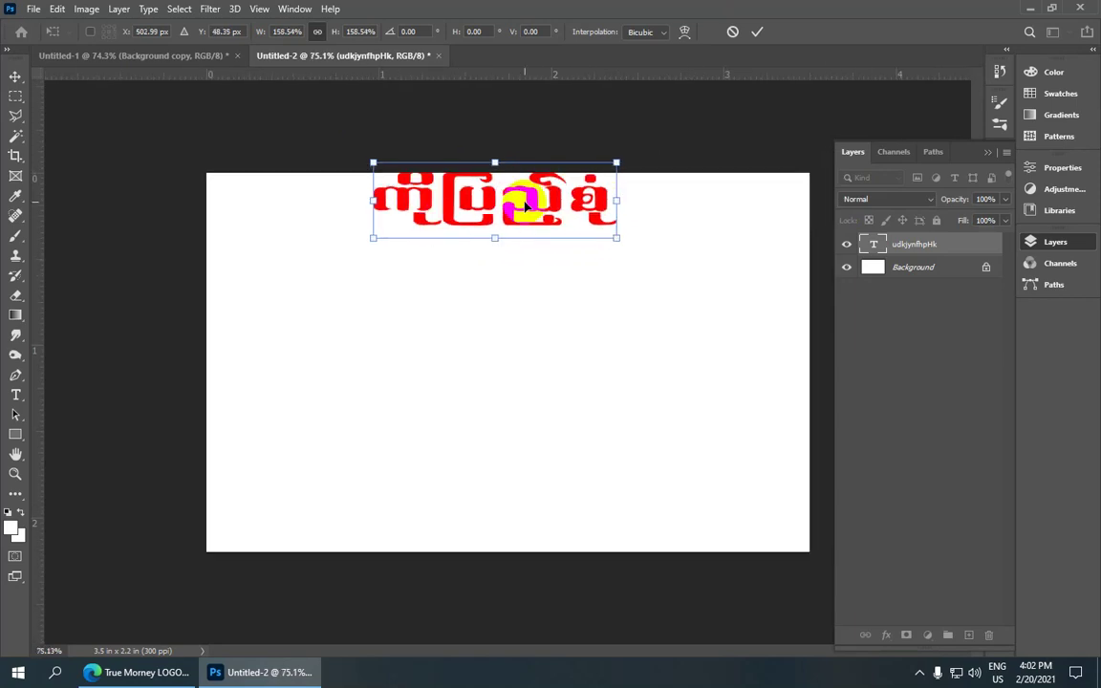
- Nudge the scaled title along the card's top edge and commit the transform
{"action": "key", "text": "Down"}
{"action": "key", "text": "Down"}
{"action": "key", "text": "Down"}
{"action": "key", "text": "Down"}
{"action": "key", "text": "Down"}
{"action": "key", "text": "Down"}
{"action": "key", "text": "Down"}
{"action": "key", "text": "Down"}
{"action": "key", "text": "Down"}
{"action": "key", "text": "Down"}
{"action": "key", "text": "Down"}
{"action": "key", "text": "Down"}
{"action": "key", "text": "Down"}
{"action": "key", "text": "Down"}
{"action": "key", "text": "Down"}
{"action": "key", "text": "Down"}
{"action": "key", "text": "Down"}
{"action": "key", "text": "Up"}
{"action": "key", "text": "Up"}
{"action": "key", "text": "Up"}
{"action": "key", "text": "Right"}
{"action": "key", "text": "Right"}
{"action": "key", "text": "Right"}
{"action": "key", "text": "Right"}
{"action": "key", "text": "Up"}
{"action": "key", "text": "Up"}
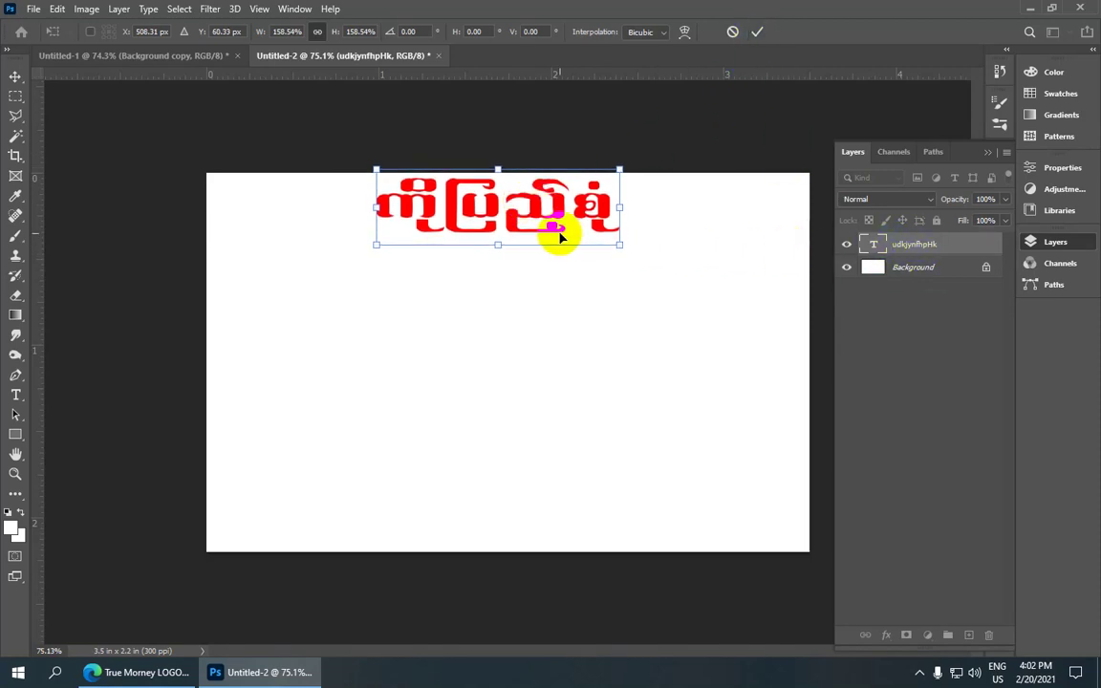
{"action": "scroll", "coordinate": [558, 235], "scroll_direction": "up", "scroll_amount": 1}
{"action": "key", "text": "Up"}
{"action": "key", "text": "Up"}
{"action": "key", "text": "Up"}
{"action": "key", "text": "Up"}
{"action": "key", "text": "Up"}
{"action": "key", "text": "Up"}
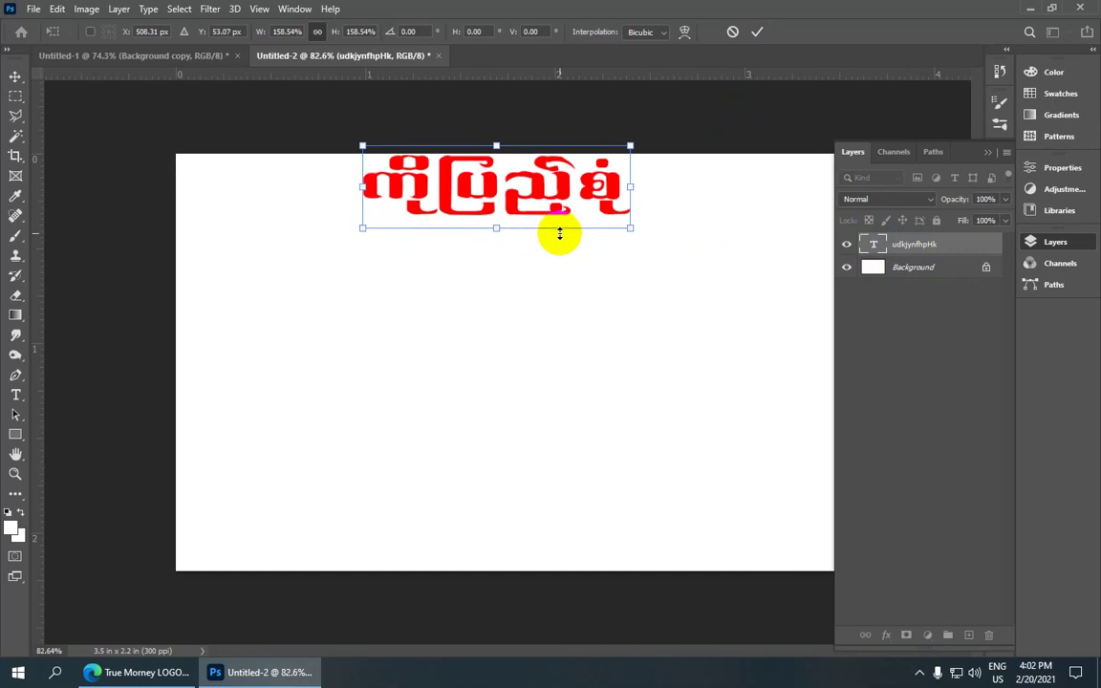
{"action": "key", "text": "Down"}
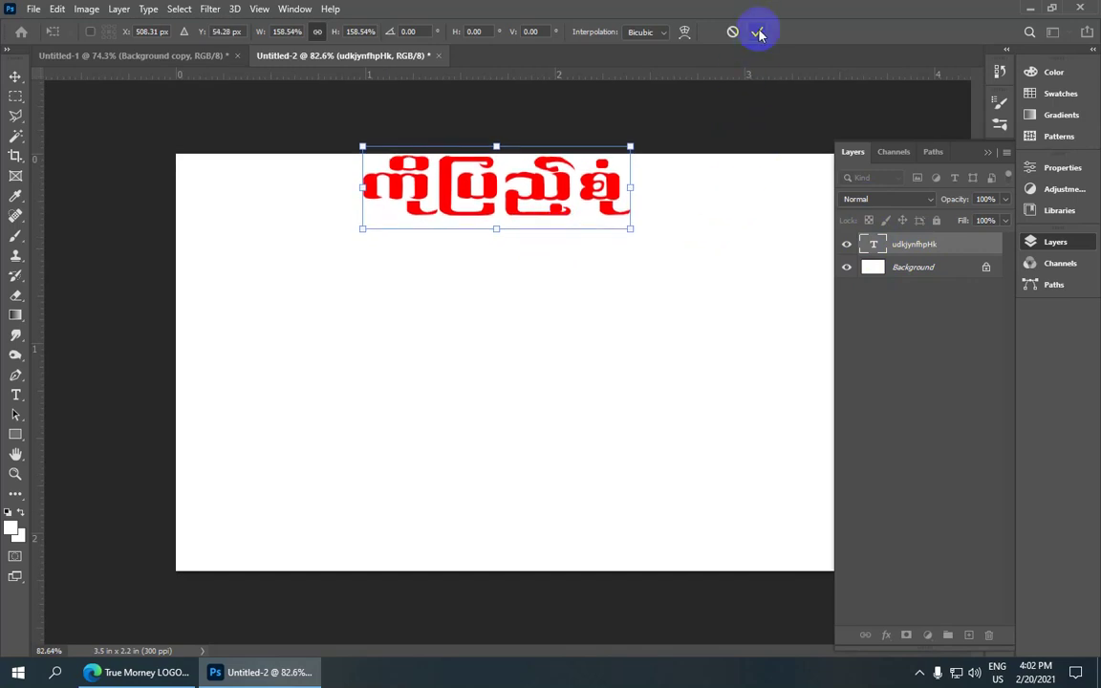
{"action": "left_click", "coordinate": [757, 33]}
{"action": "scroll", "coordinate": [467, 103], "scroll_direction": "down", "scroll_amount": 1}
{"action": "scroll", "coordinate": [570, 203], "scroll_direction": "down", "scroll_amount": 1}
{"action": "scroll", "coordinate": [573, 226], "scroll_direction": "up", "scroll_amount": 1}
{"action": "scroll", "coordinate": [573, 226], "scroll_direction": "down", "scroll_amount": 1}
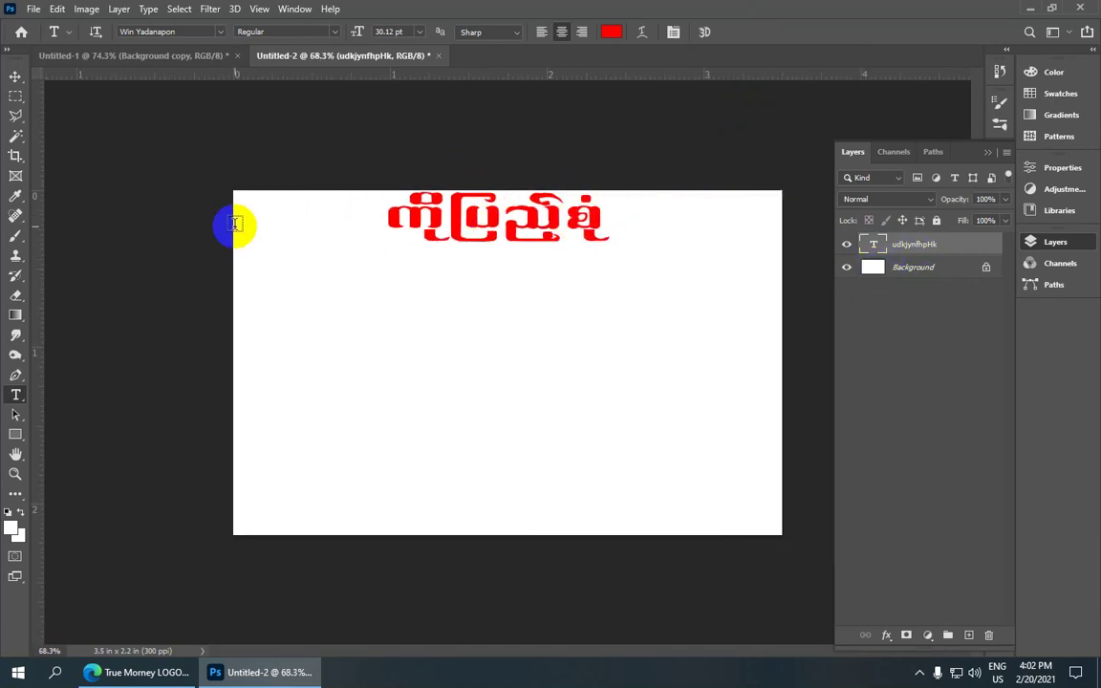
- Select all, align the title to the canvas horizontal centre, then deselect
{"action": "left_click", "coordinate": [179, 9]}
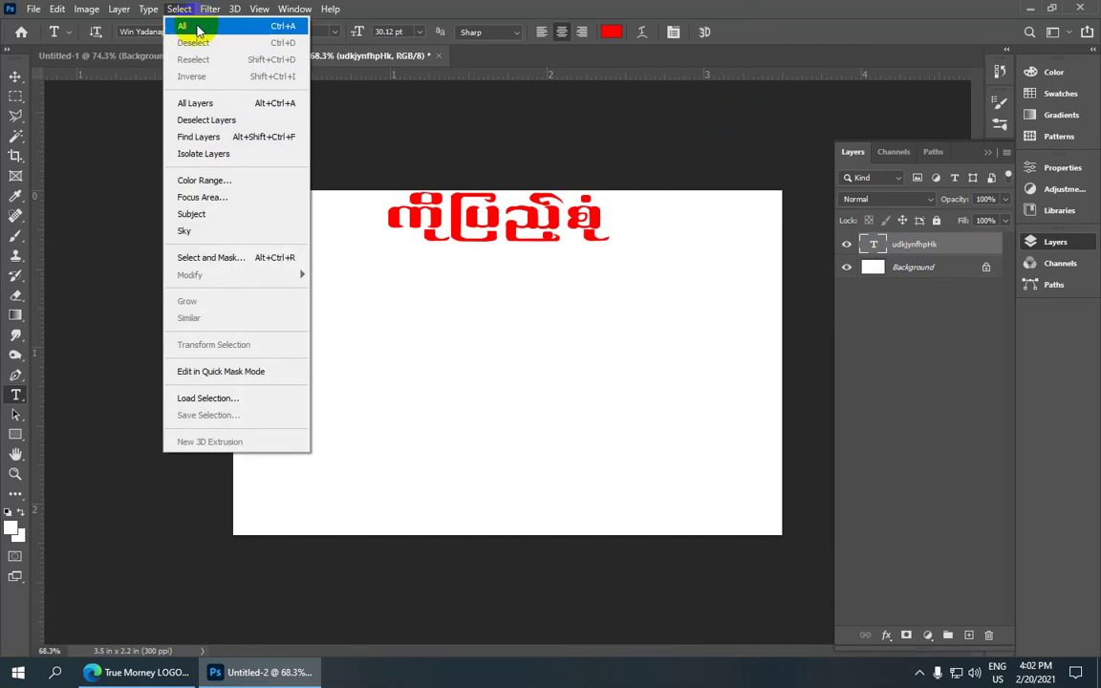
{"action": "left_click", "coordinate": [227, 28]}
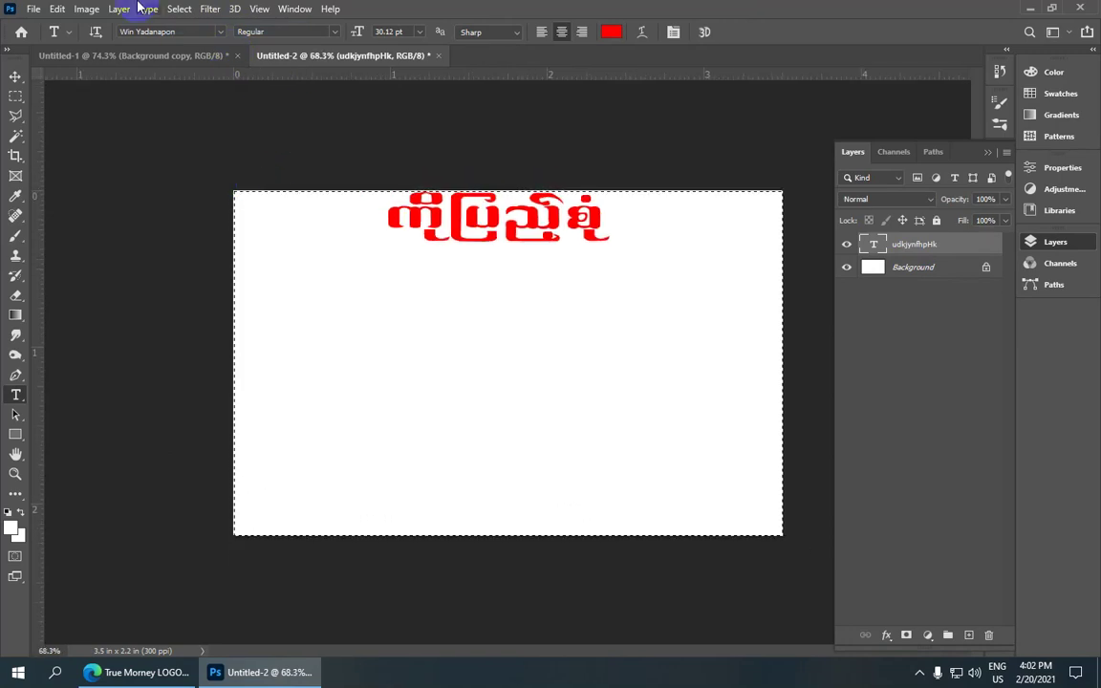
{"action": "scroll", "coordinate": [492, 177], "scroll_direction": "up", "scroll_amount": 1}
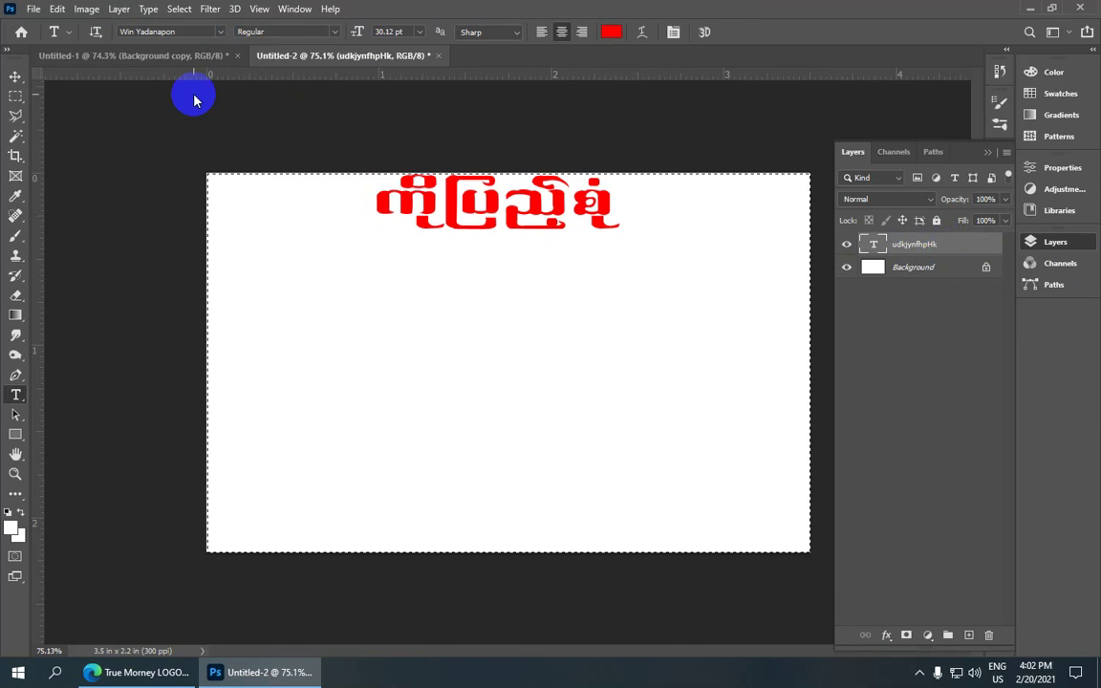
{"action": "left_click", "coordinate": [127, 11]}
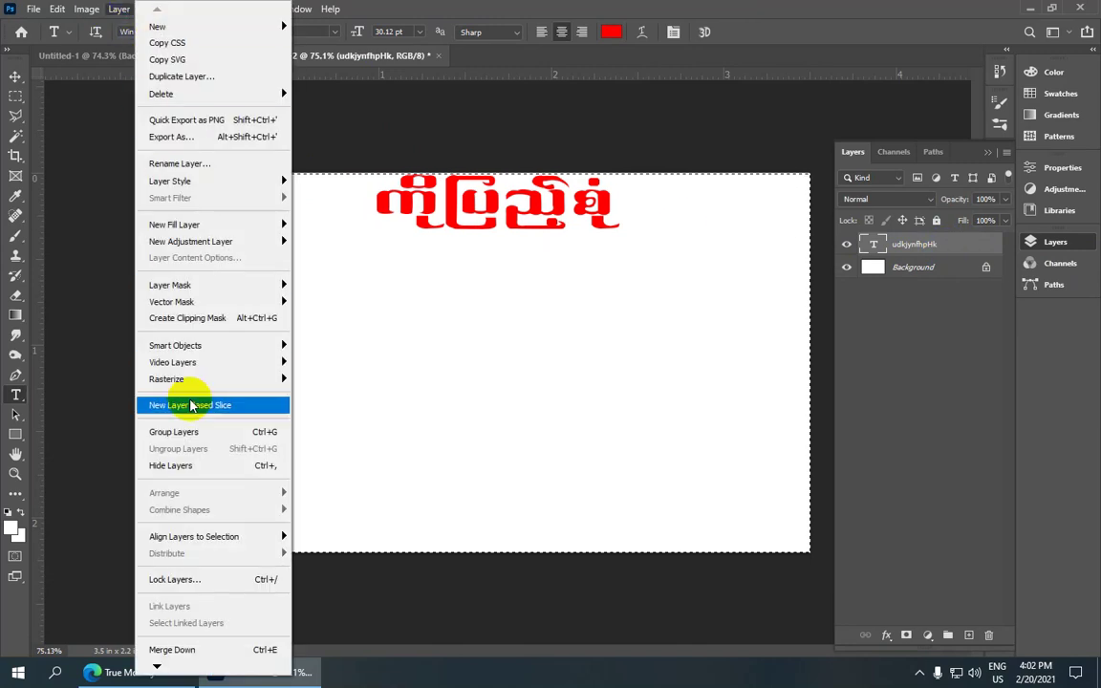
{"action": "mouse_move", "coordinate": [194, 536]}
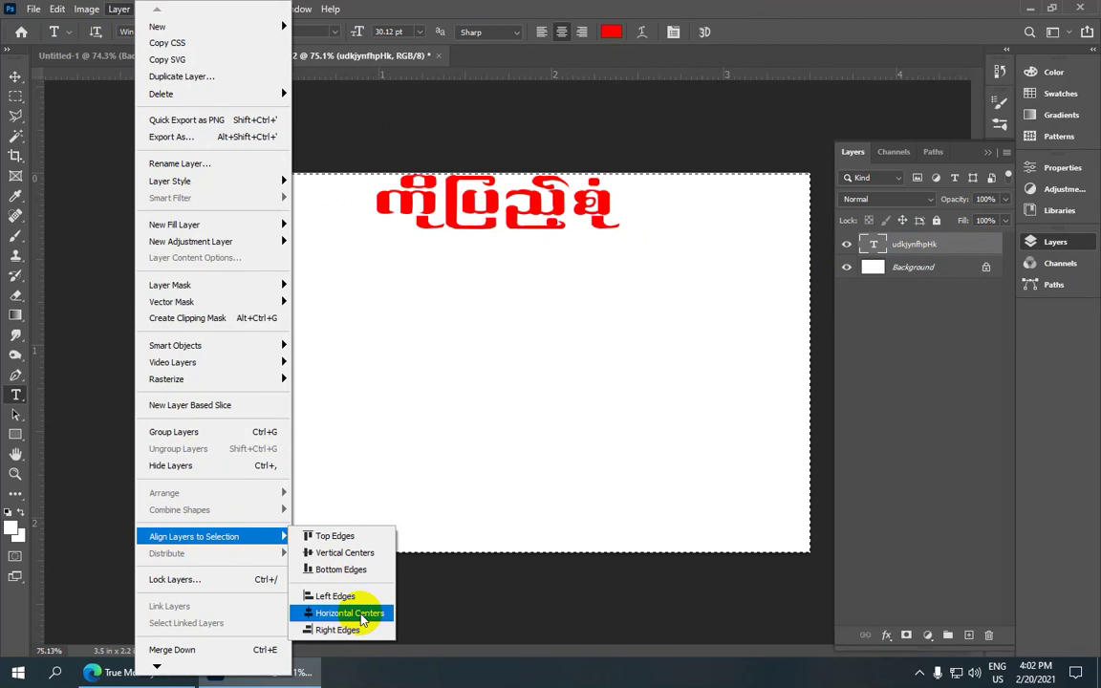
{"action": "left_click", "coordinate": [362, 619]}
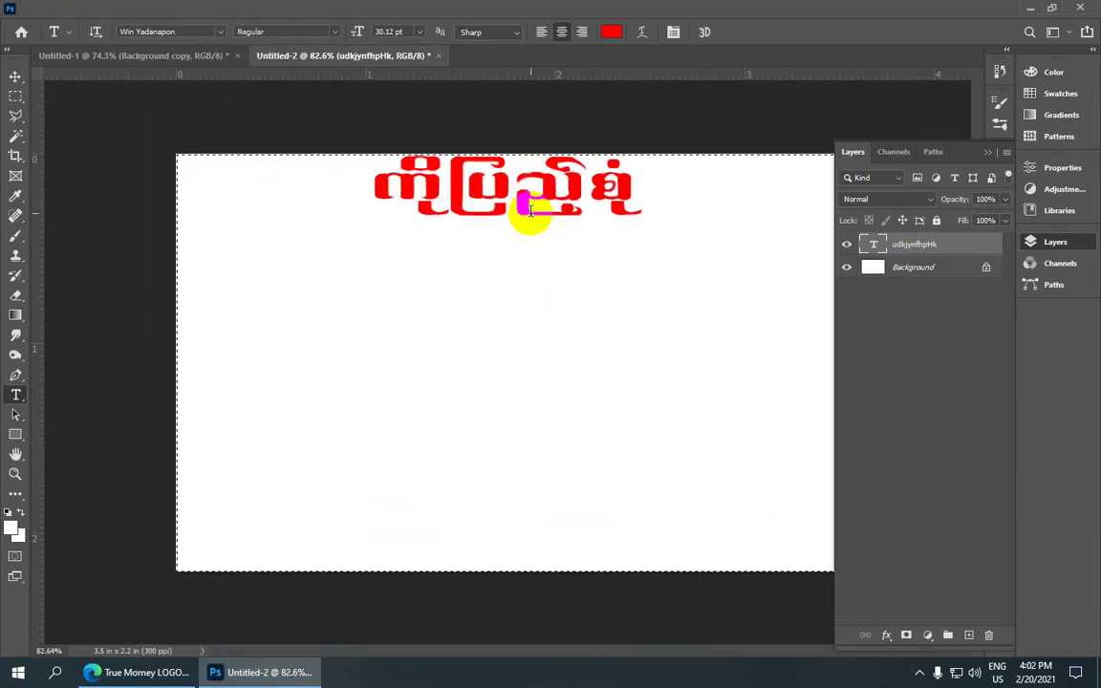
{"action": "scroll", "coordinate": [602, 192], "scroll_direction": "down", "scroll_amount": 2}
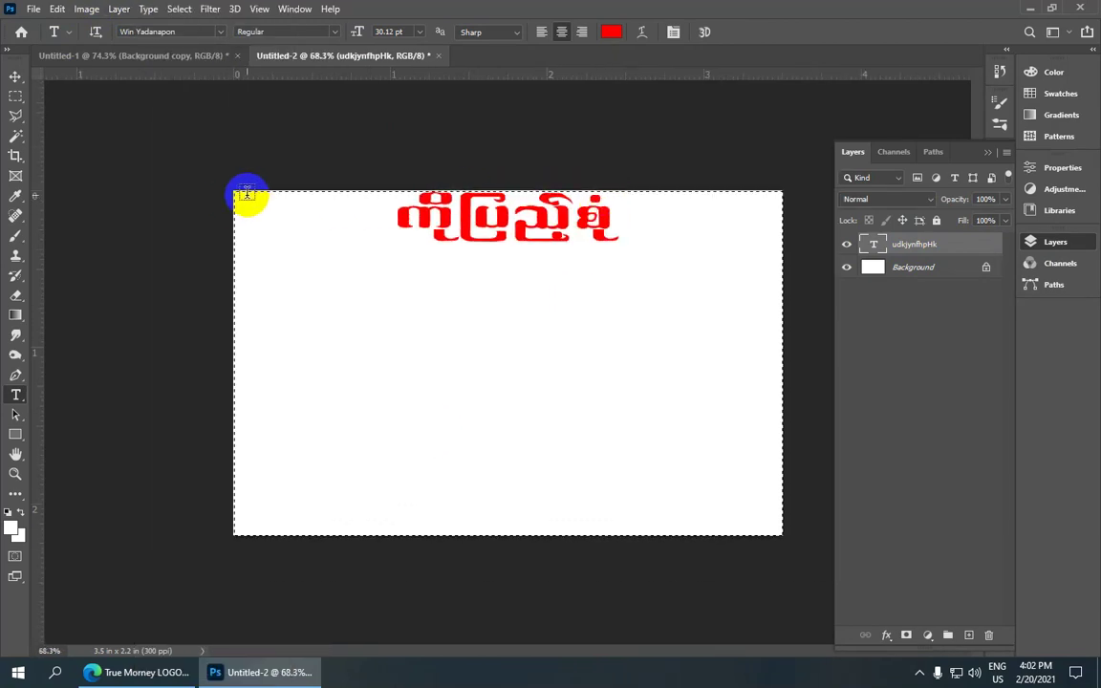
{"action": "scroll", "coordinate": [283, 148], "scroll_direction": "up", "scroll_amount": 1}
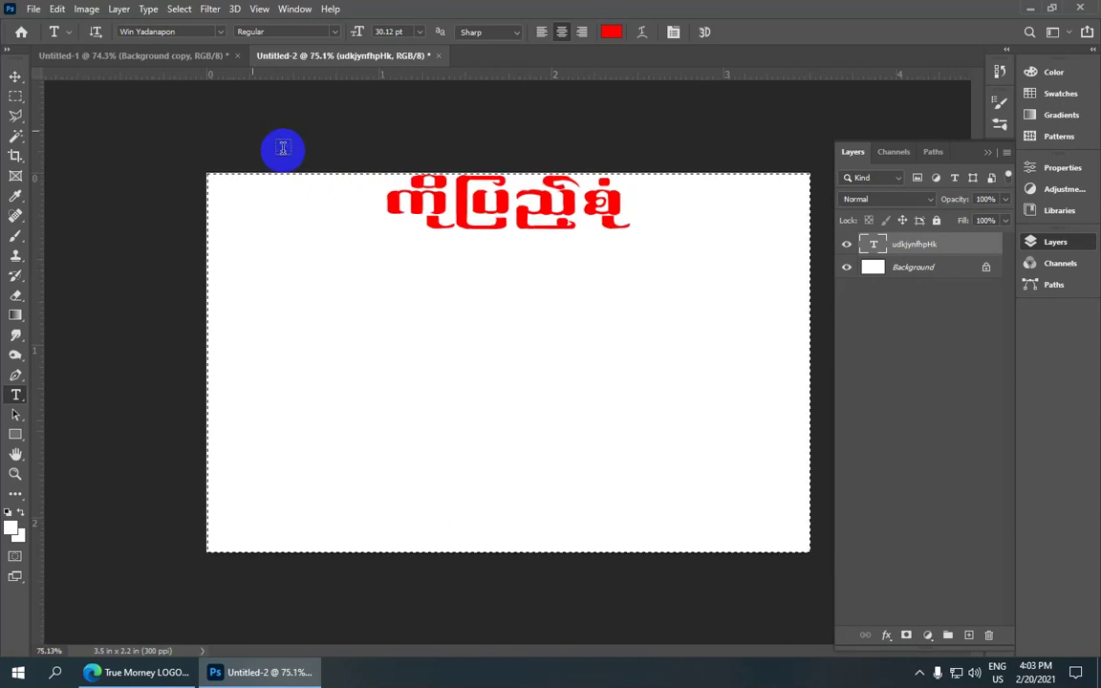
{"action": "left_click", "coordinate": [179, 8]}
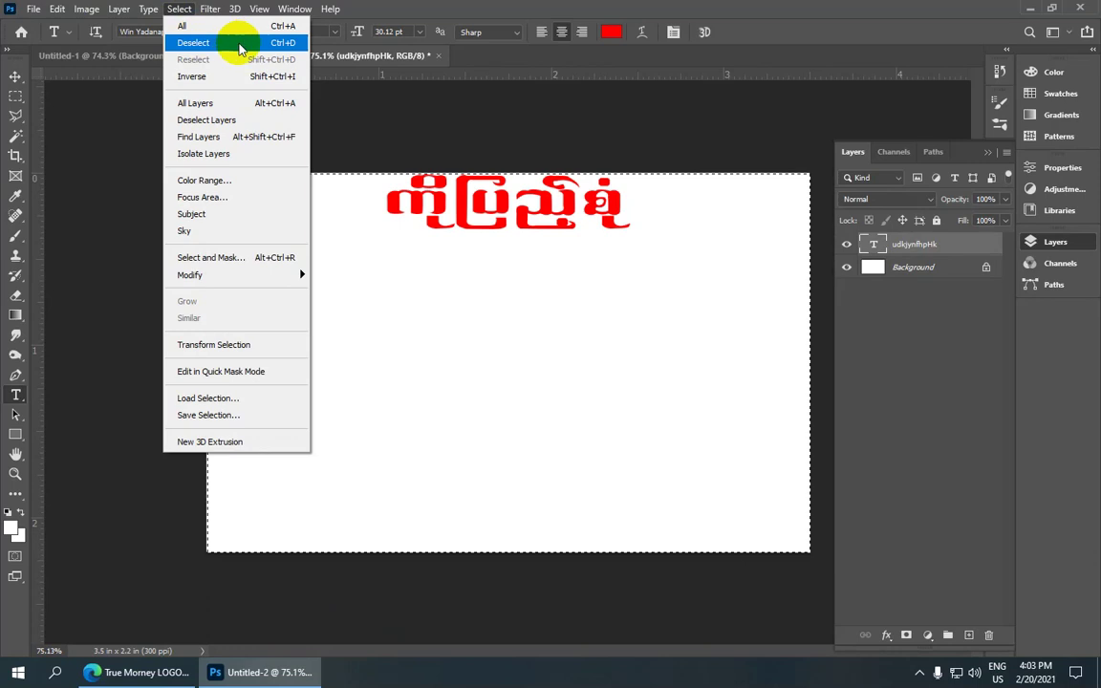
{"action": "left_click", "coordinate": [240, 43]}
- Compare Untitled-2 against the blue Untitled-1 card, then target the Background layer
{"action": "scroll", "coordinate": [450, 150], "scroll_direction": "down", "scroll_amount": 2}
{"action": "scroll", "coordinate": [575, 191], "scroll_direction": "up", "scroll_amount": 1}
{"action": "scroll", "coordinate": [578, 200], "scroll_direction": "up", "scroll_amount": 1}
{"action": "scroll", "coordinate": [578, 202], "scroll_direction": "up", "scroll_amount": 1}
{"action": "scroll", "coordinate": [579, 229], "scroll_direction": "down", "scroll_amount": 2}
{"action": "scroll", "coordinate": [580, 227], "scroll_direction": "up", "scroll_amount": 2}
{"action": "scroll", "coordinate": [587, 221], "scroll_direction": "down", "scroll_amount": 1}
{"action": "scroll", "coordinate": [590, 221], "scroll_direction": "up", "scroll_amount": 1}
{"action": "scroll", "coordinate": [584, 227], "scroll_direction": "down", "scroll_amount": 1}
{"action": "left_click", "coordinate": [152, 54]}
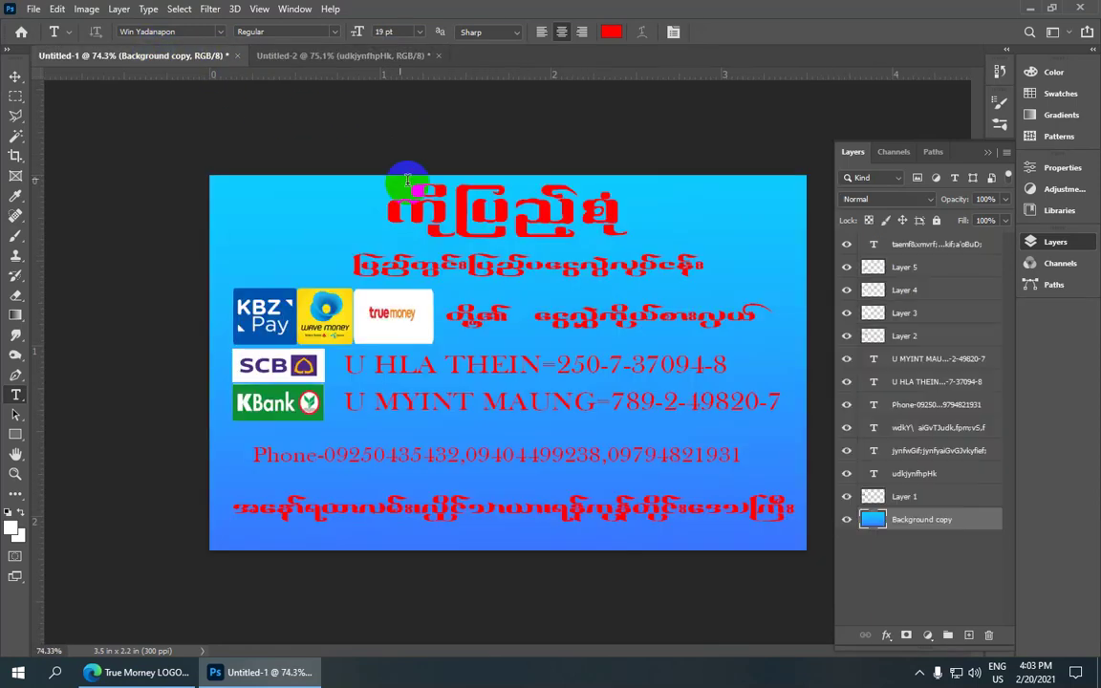
{"action": "left_click", "coordinate": [375, 55]}
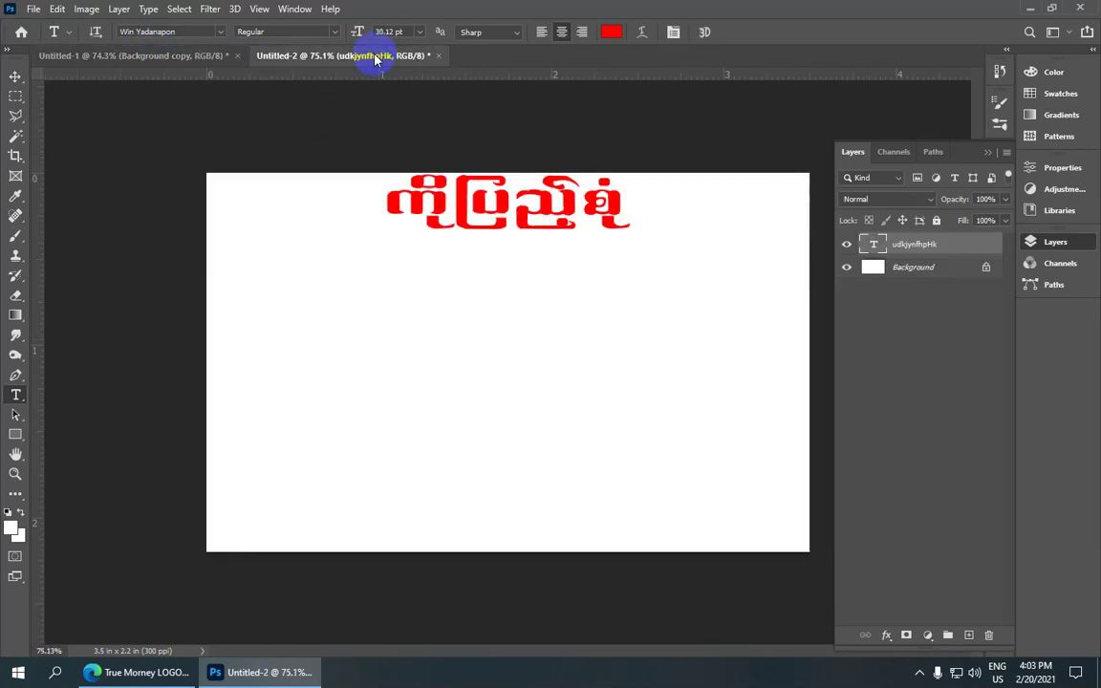
{"action": "left_click", "coordinate": [184, 56]}
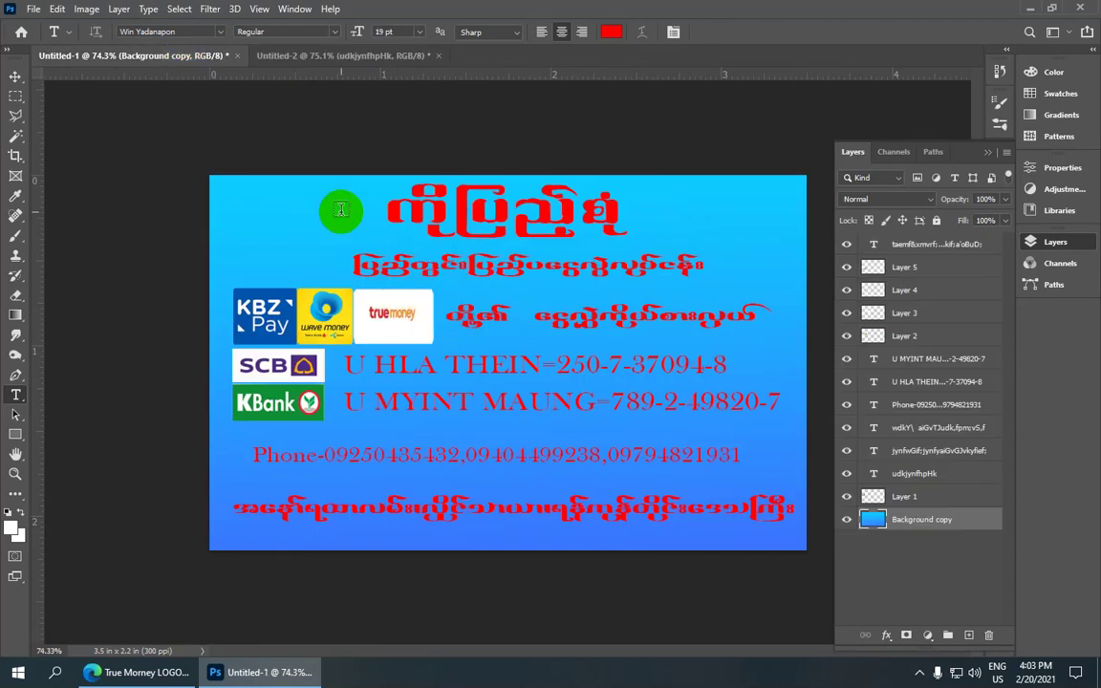
{"action": "left_click", "coordinate": [363, 55]}
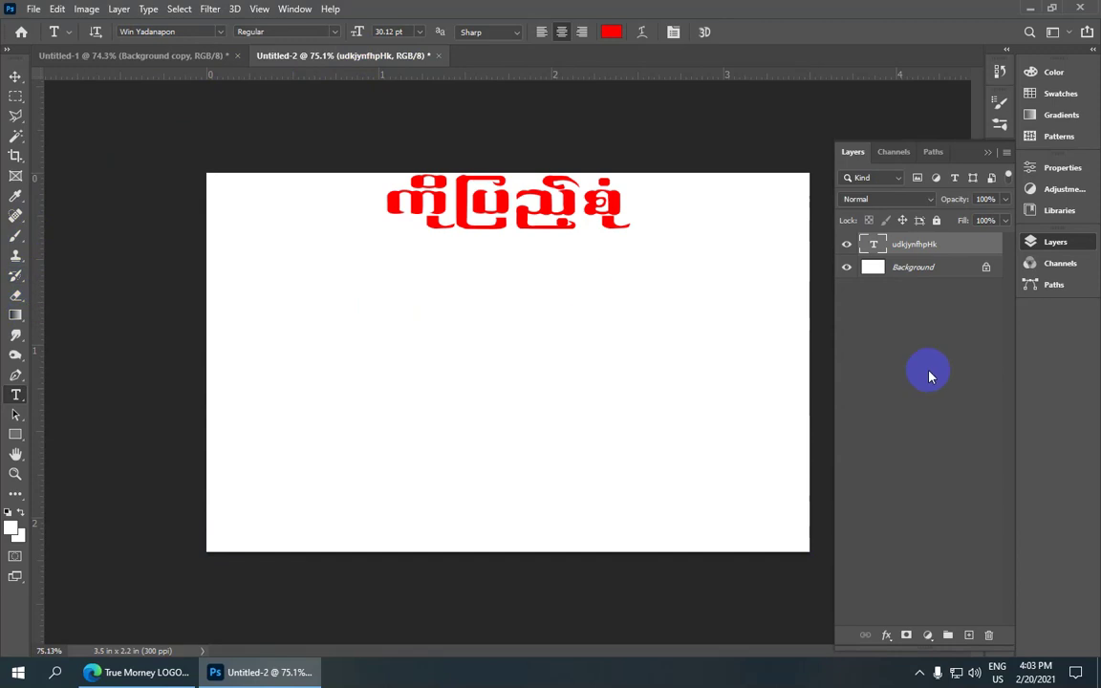
{"action": "left_click", "coordinate": [915, 269]}
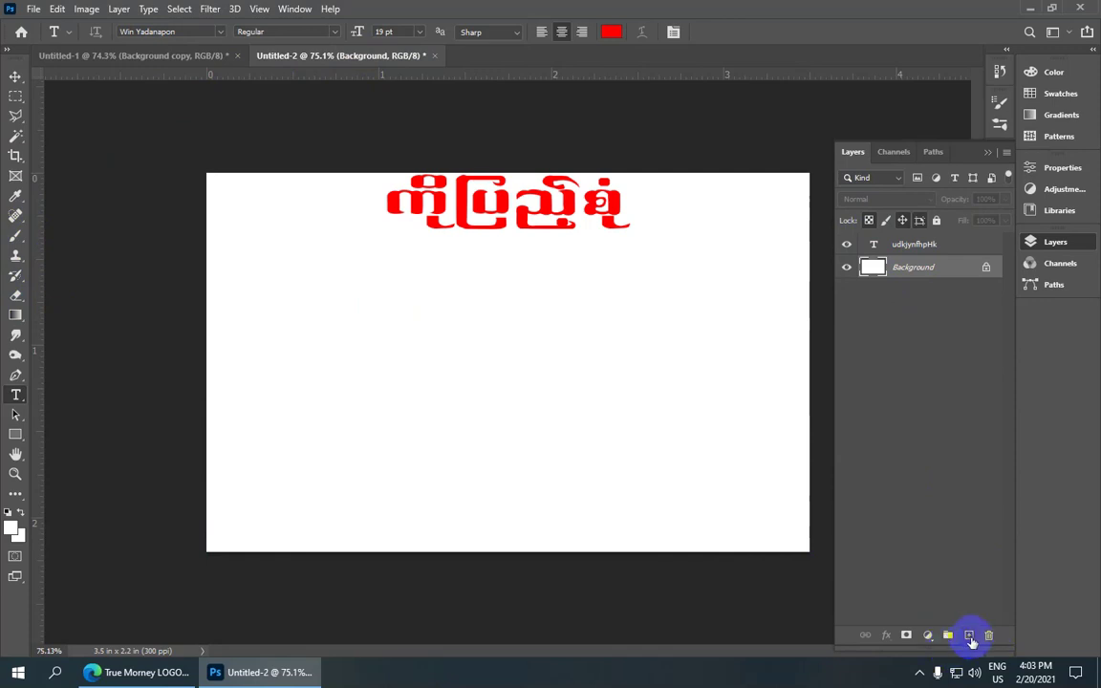
- Add Layer 1 above the Background and choose a cyan-to-blue gradient preset in the Gradient Tool
{"action": "left_click", "coordinate": [969, 636]}
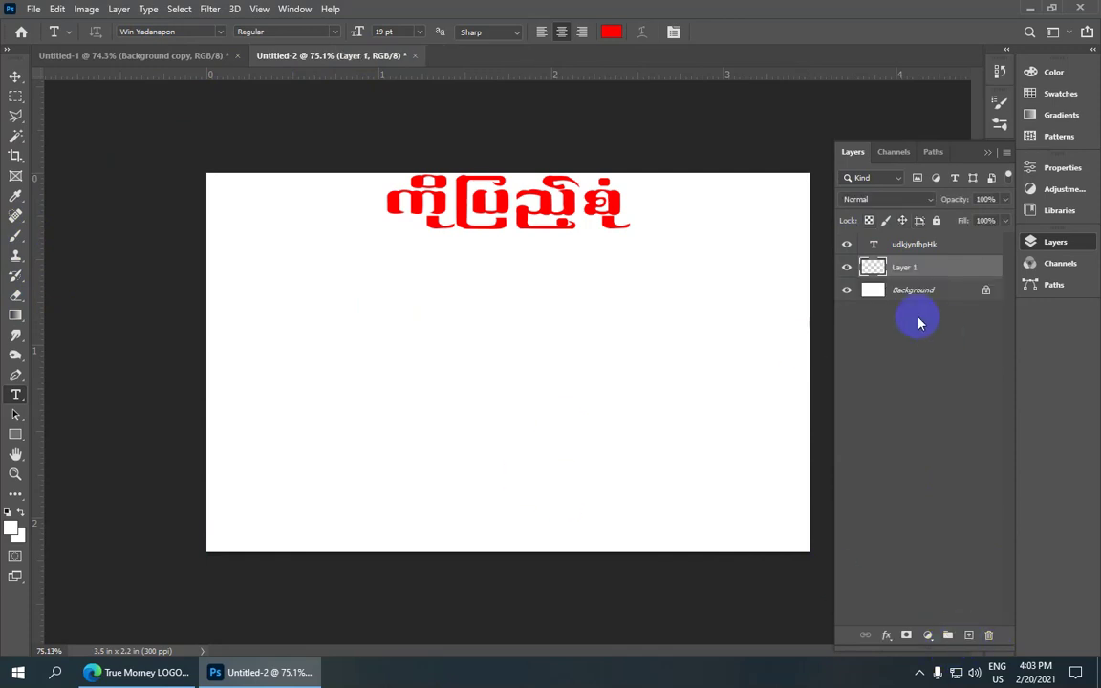
{"action": "scroll", "coordinate": [497, 272], "scroll_direction": "down", "scroll_amount": 1}
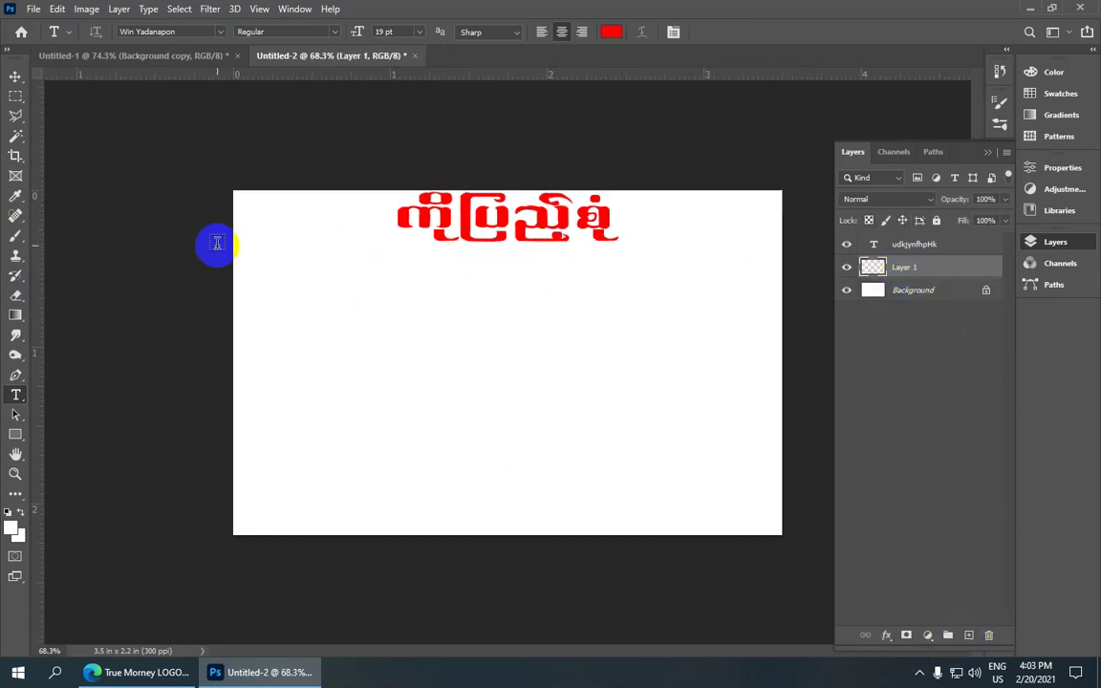
{"action": "left_click", "coordinate": [15, 315]}
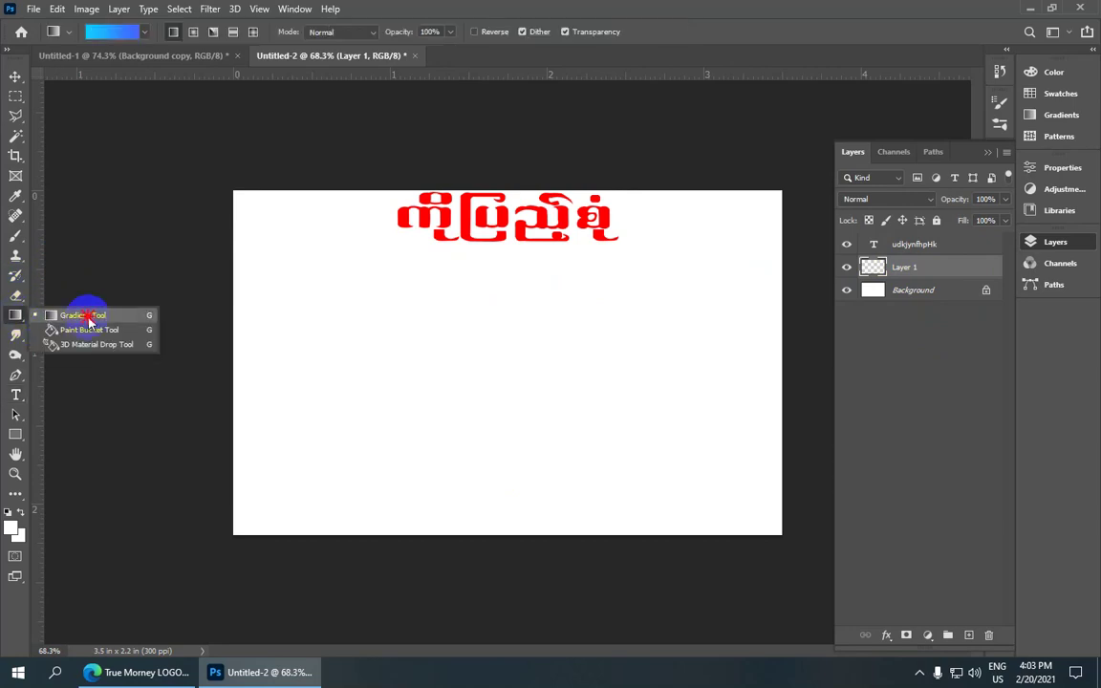
{"action": "left_click", "coordinate": [89, 318]}
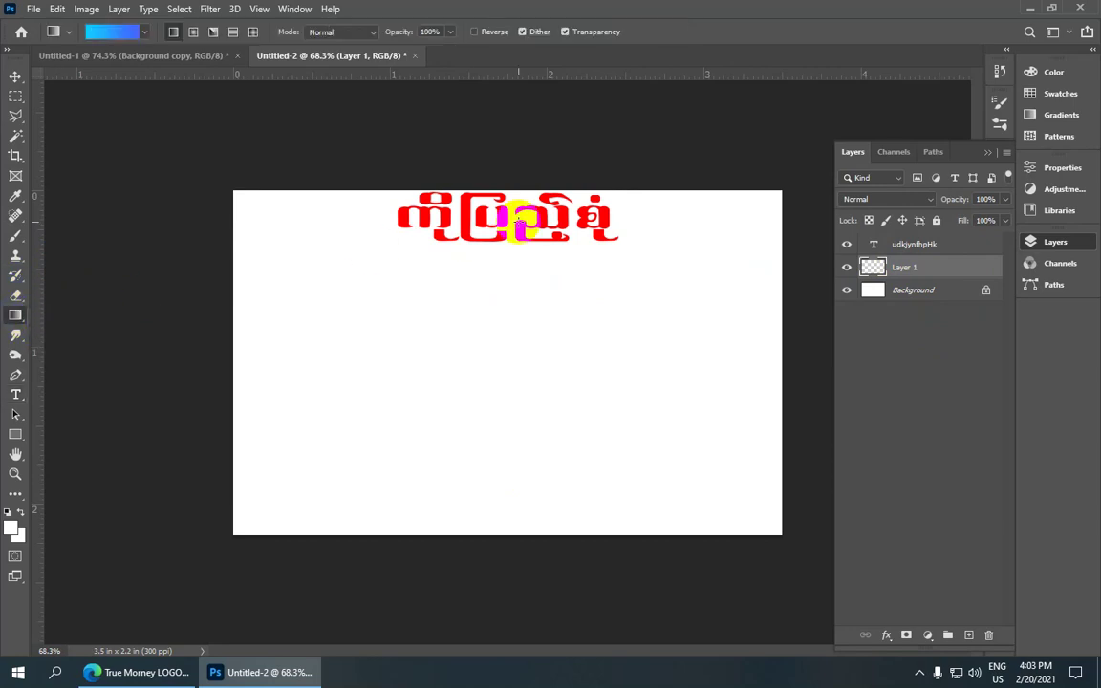
{"action": "left_click", "coordinate": [118, 34]}
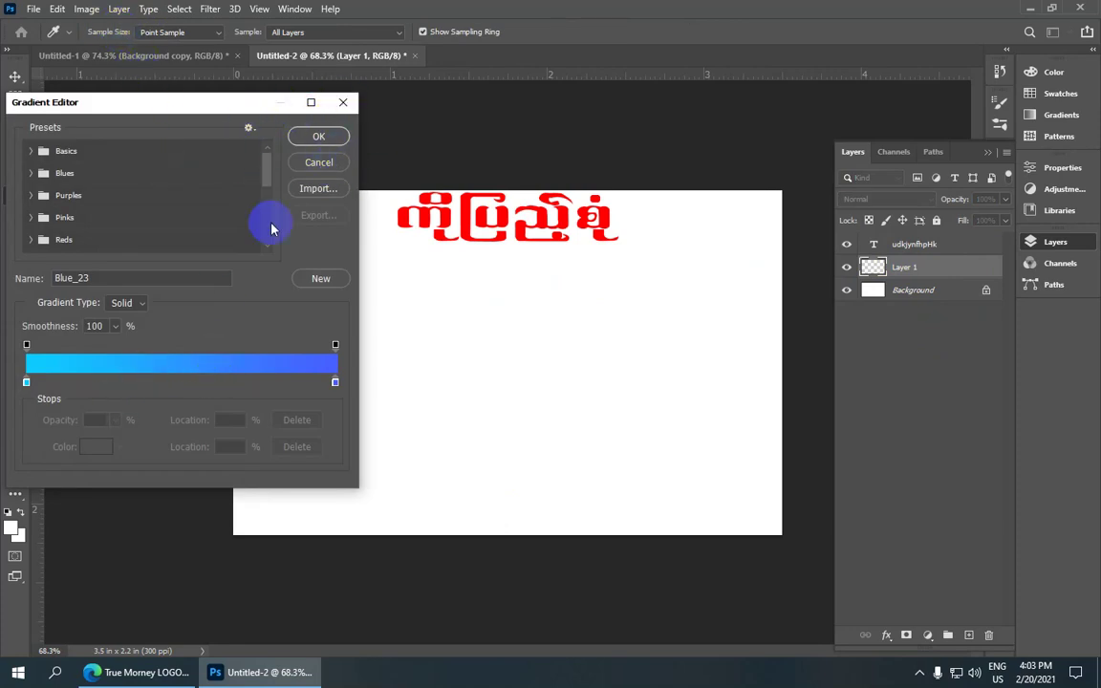
{"action": "left_click", "coordinate": [339, 104]}
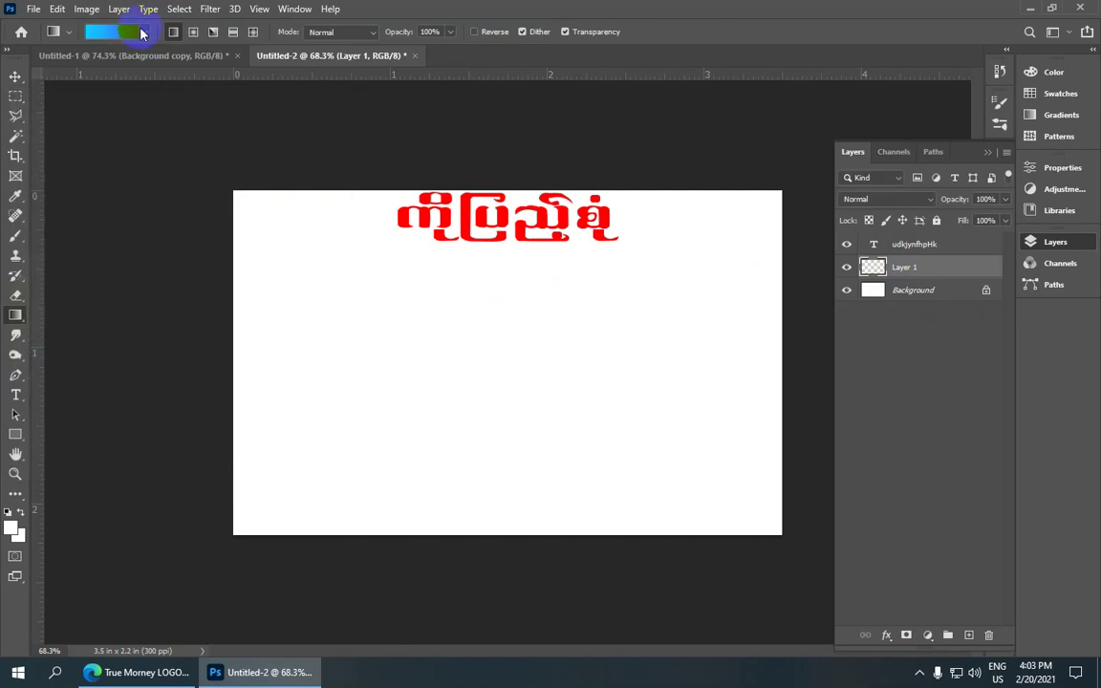
{"action": "left_click", "coordinate": [146, 33]}
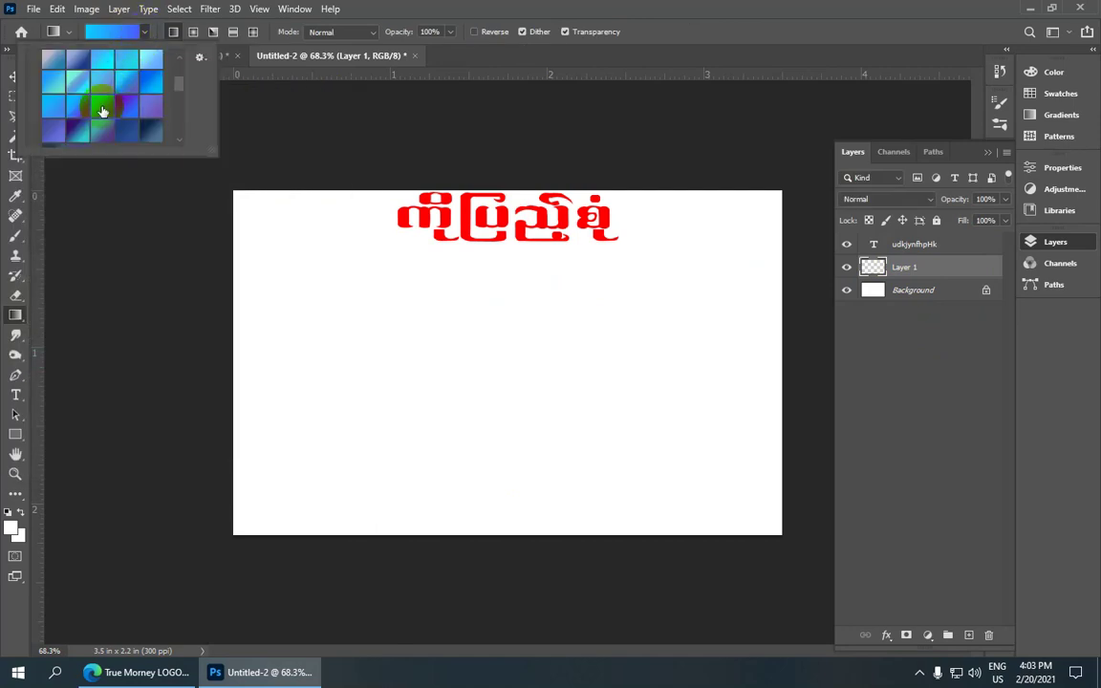
{"action": "left_click", "coordinate": [143, 33]}
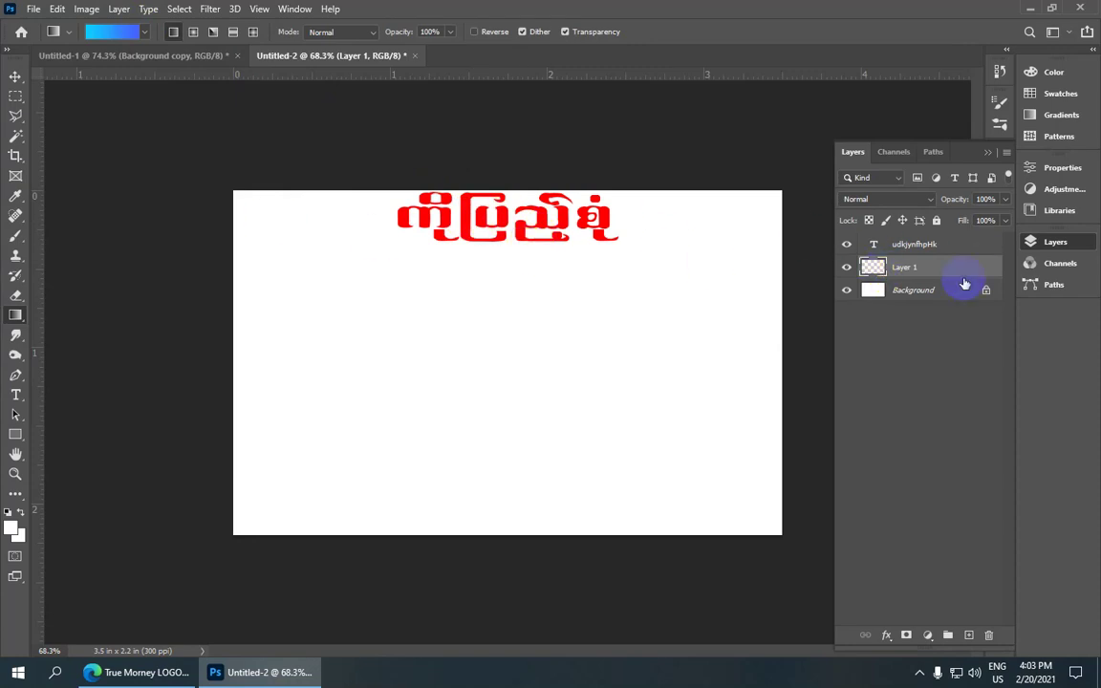
{"action": "left_click", "coordinate": [875, 273]}
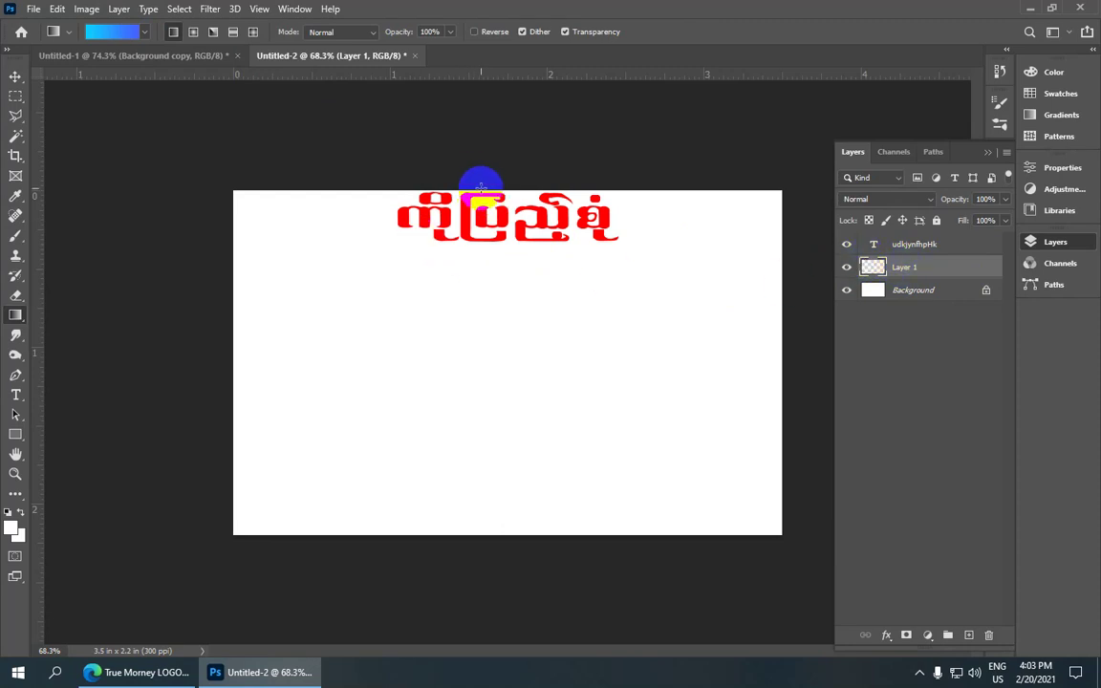
- Fill Layer 1 with a top-to-bottom cyan-to-blue gradient at 97% fill
{"action": "left_click_drag", "start_coordinate": [481, 191], "coordinate": [486, 614]}
{"action": "scroll", "coordinate": [484, 371], "scroll_direction": "down", "scroll_amount": 2}
{"action": "scroll", "coordinate": [484, 370], "scroll_direction": "up", "scroll_amount": 2}
{"action": "scroll", "coordinate": [485, 371], "scroll_direction": "down", "scroll_amount": 1}
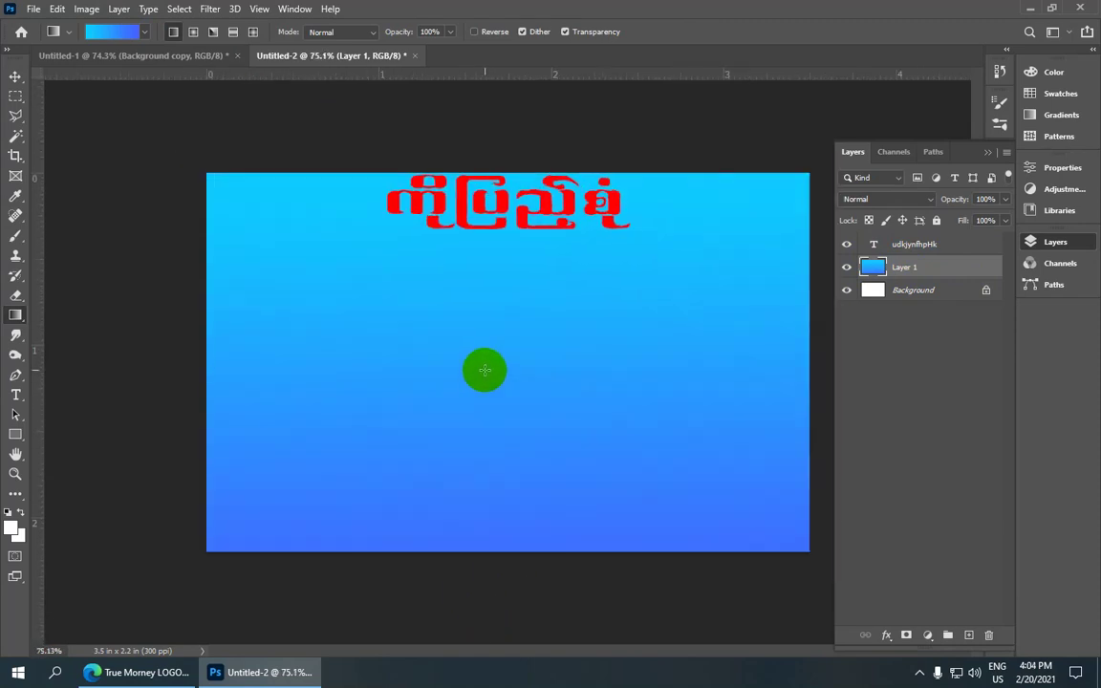
{"action": "scroll", "coordinate": [485, 371], "scroll_direction": "down", "scroll_amount": 1}
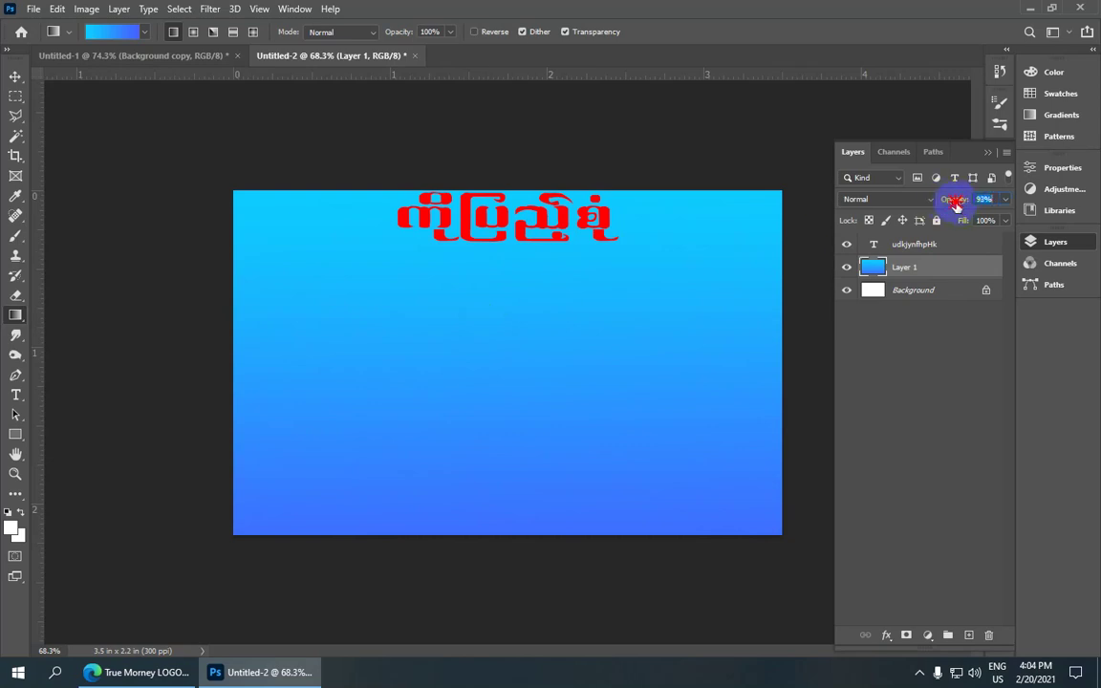
{"action": "left_click_drag", "start_coordinate": [954, 204], "coordinate": [953, 205]}
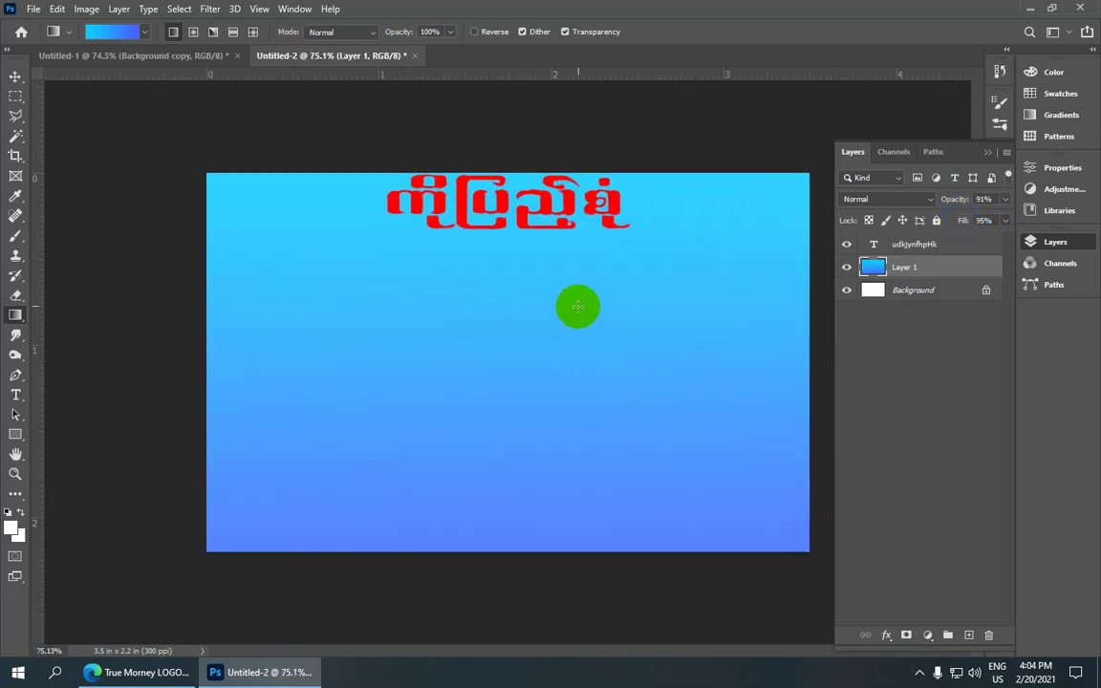
- Compare the gradient card with the finished design, ending on Untitled-1
{"action": "left_click", "coordinate": [215, 56]}
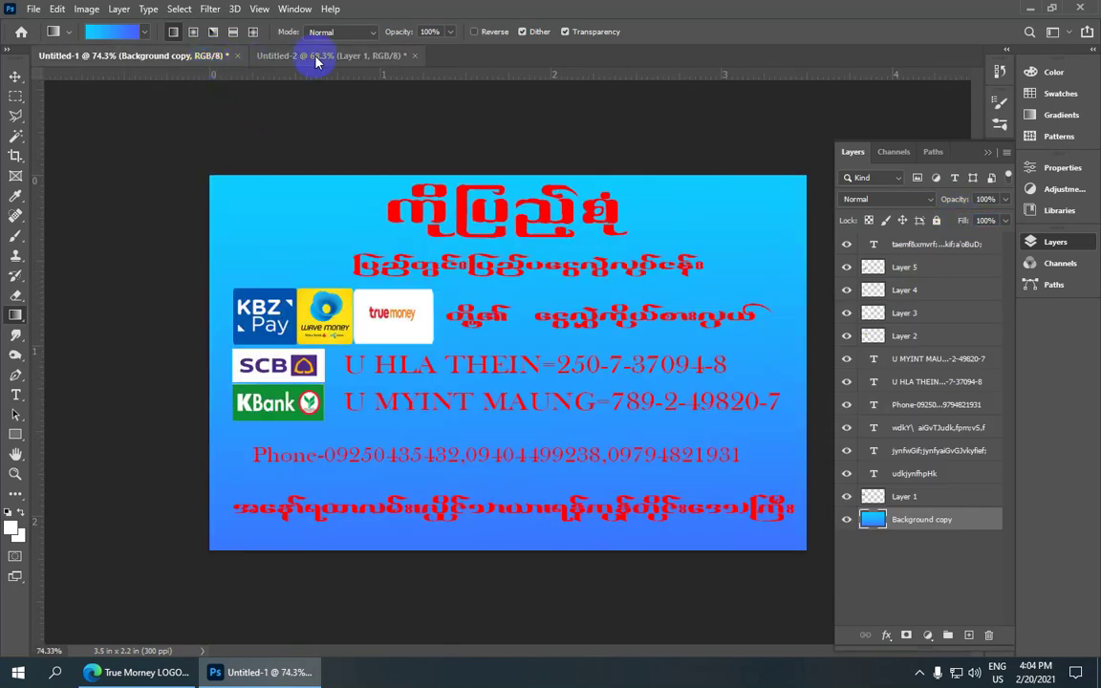
{"action": "left_click", "coordinate": [316, 57]}
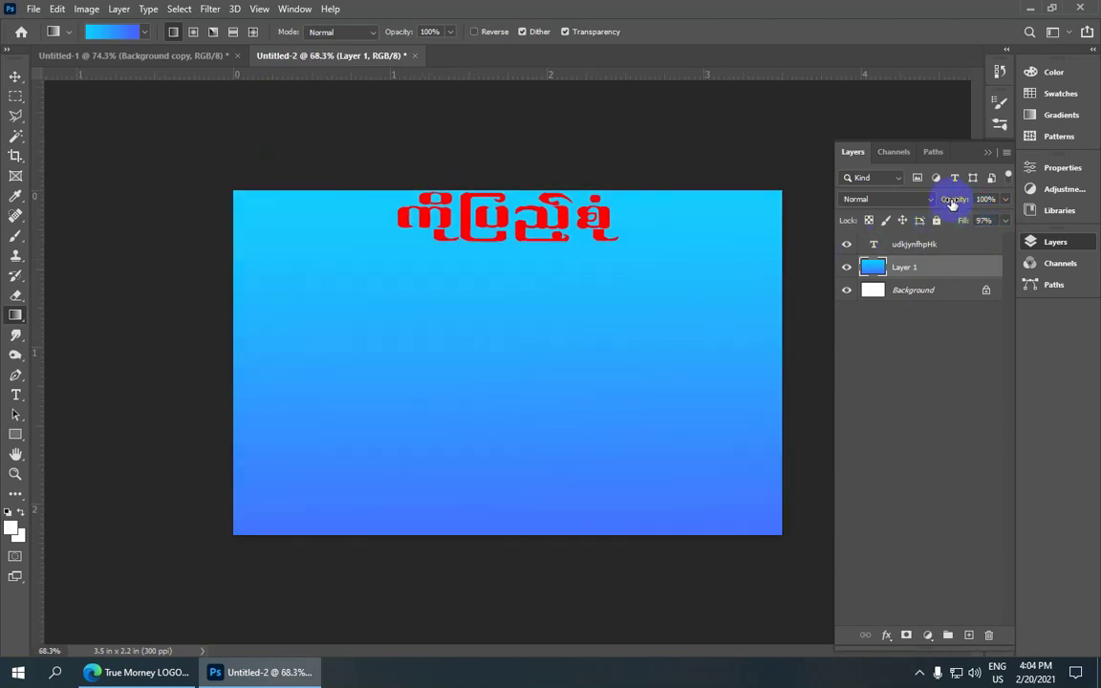
{"action": "scroll", "coordinate": [430, 258], "scroll_direction": "up", "scroll_amount": 1}
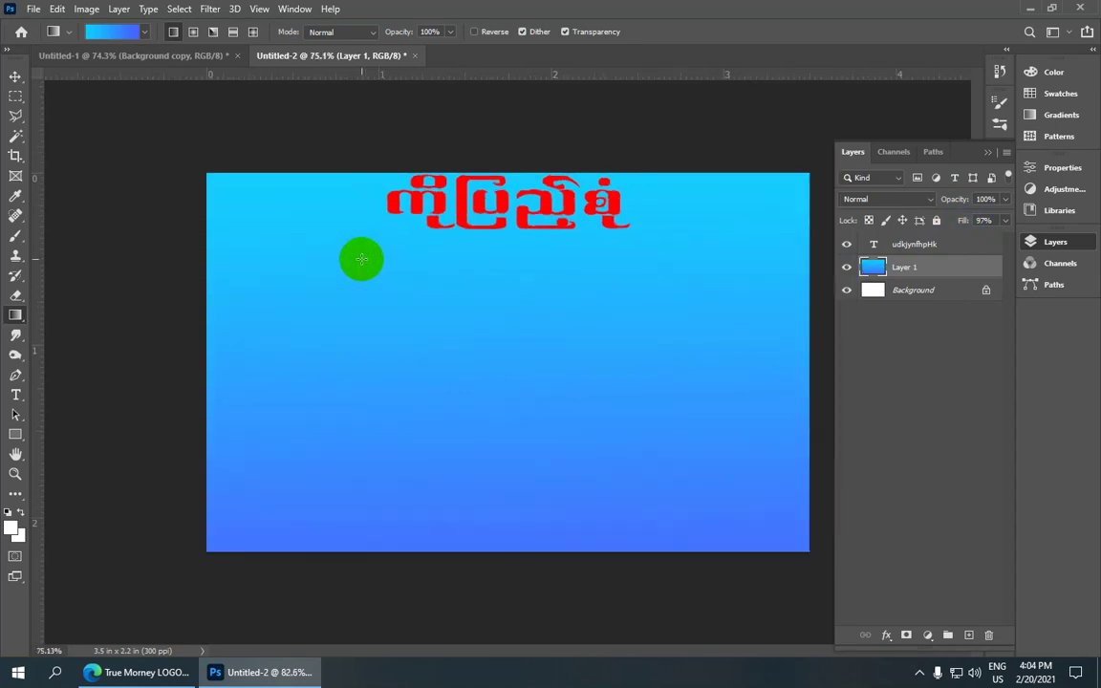
{"action": "left_click", "coordinate": [156, 57]}
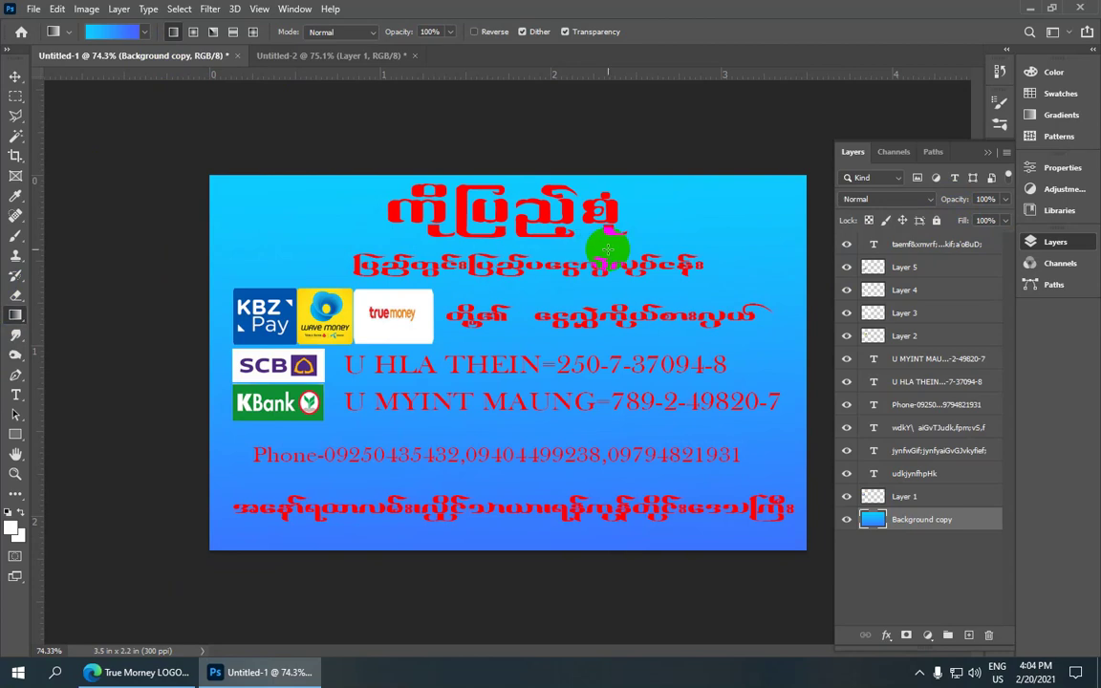
- Select the Type tool on Untitled-2, then switch to the finished Untitled-1 card
{"action": "scroll", "coordinate": [638, 267], "scroll_direction": "up", "scroll_amount": 1}
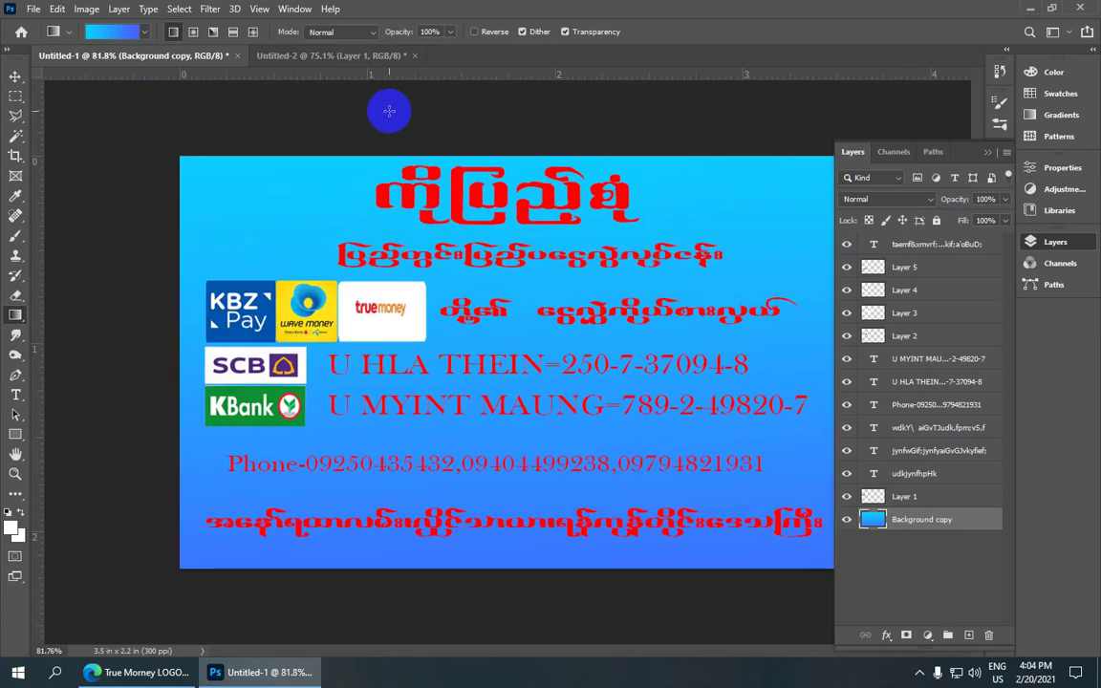
{"action": "left_click", "coordinate": [349, 57]}
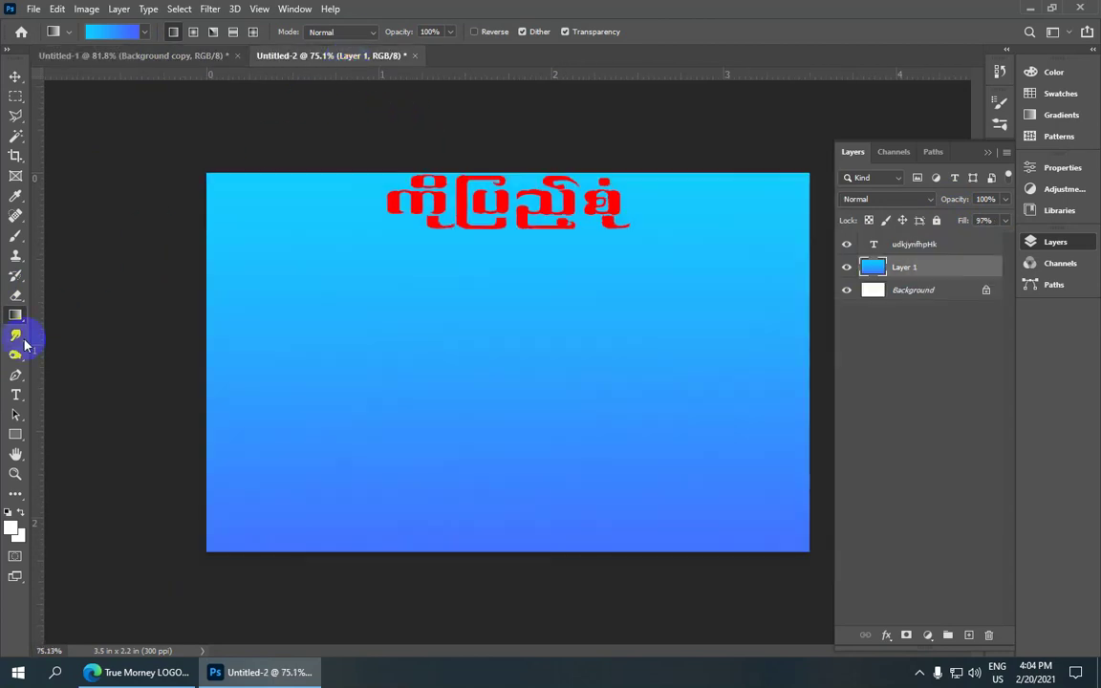
{"action": "left_click", "coordinate": [16, 393]}
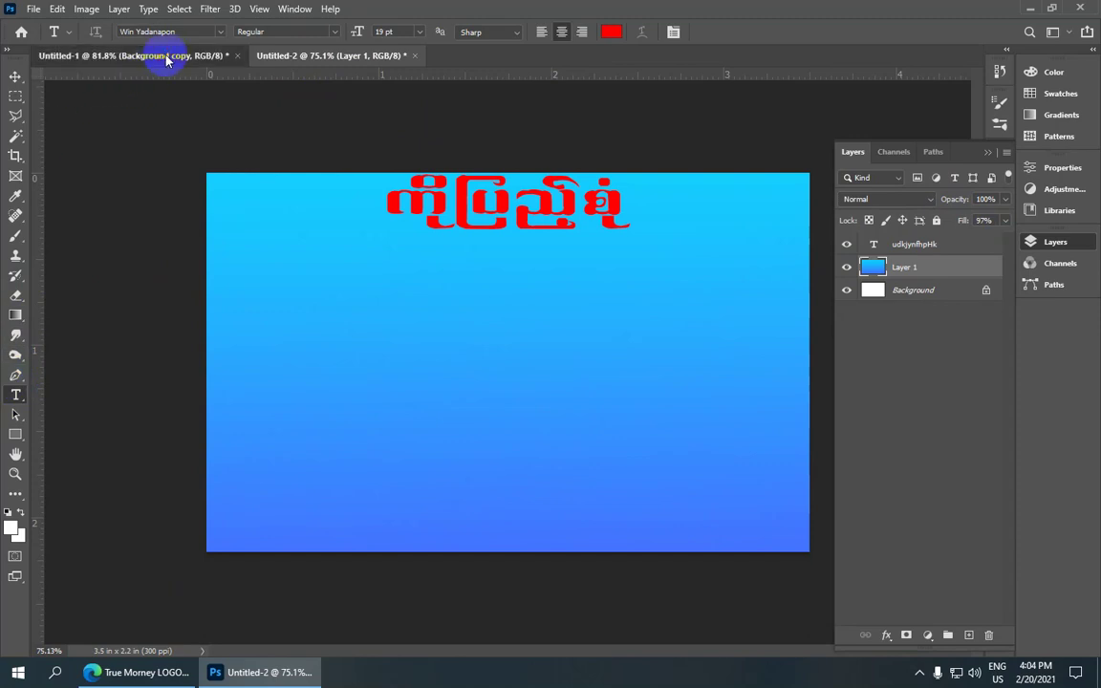
{"action": "left_click", "coordinate": [167, 55]}
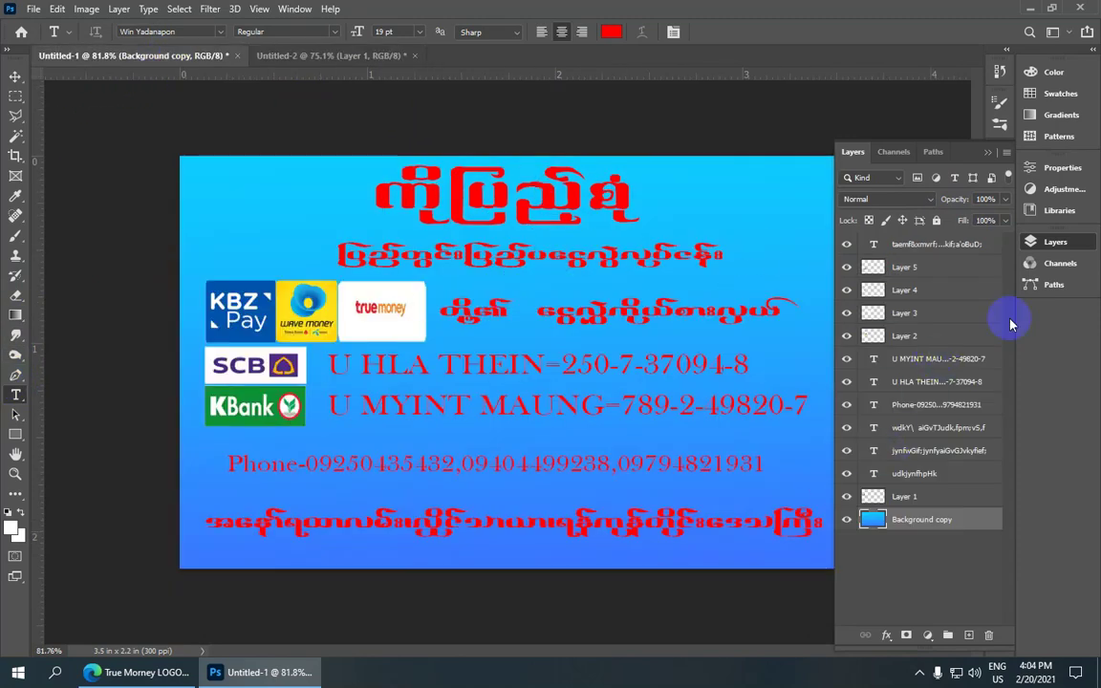
- Toggle layer visibility to find the subtitle and select its W48Art House text layer
{"action": "left_click", "coordinate": [846, 360]}
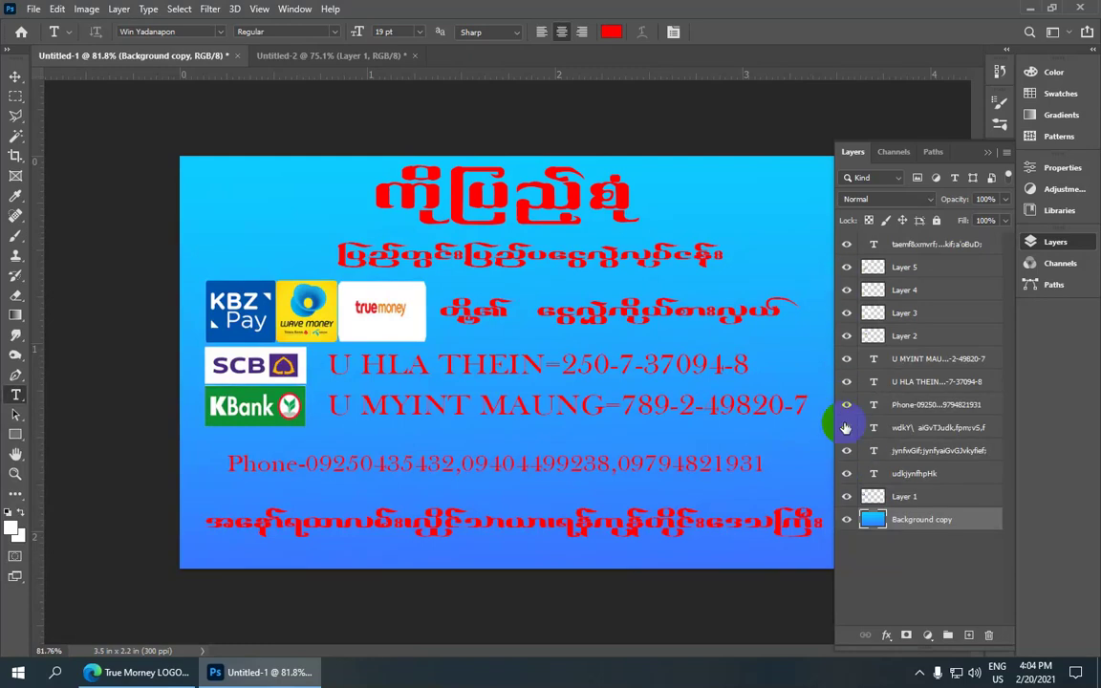
{"action": "left_click", "coordinate": [846, 475]}
{"action": "left_click", "coordinate": [846, 475]}
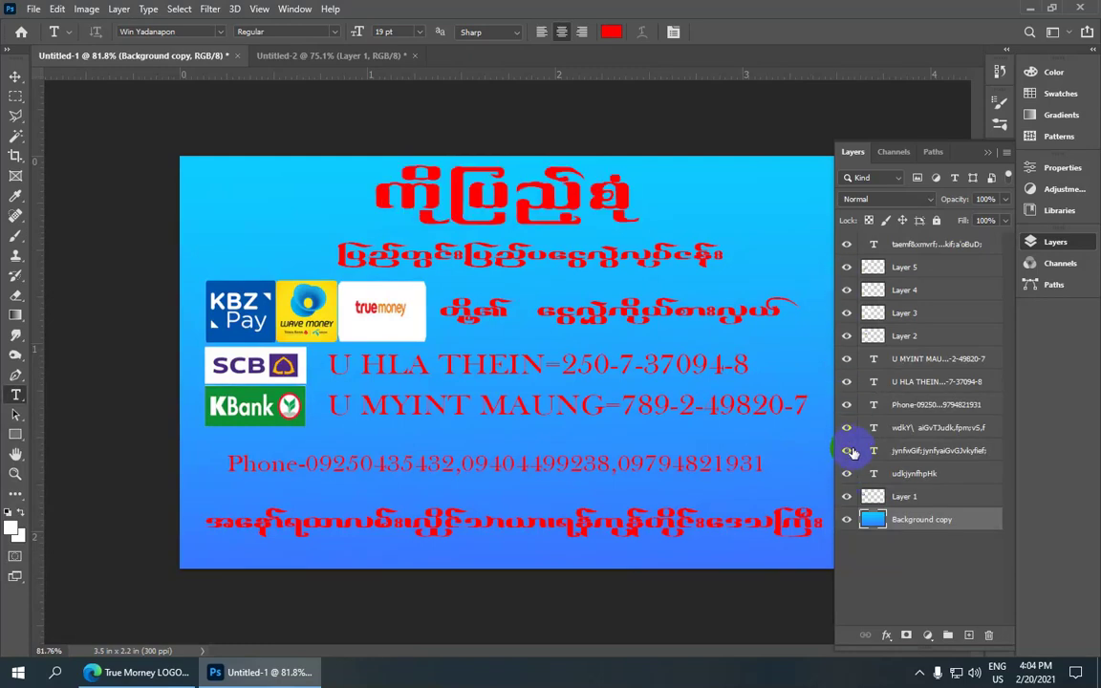
{"action": "left_click", "coordinate": [847, 451]}
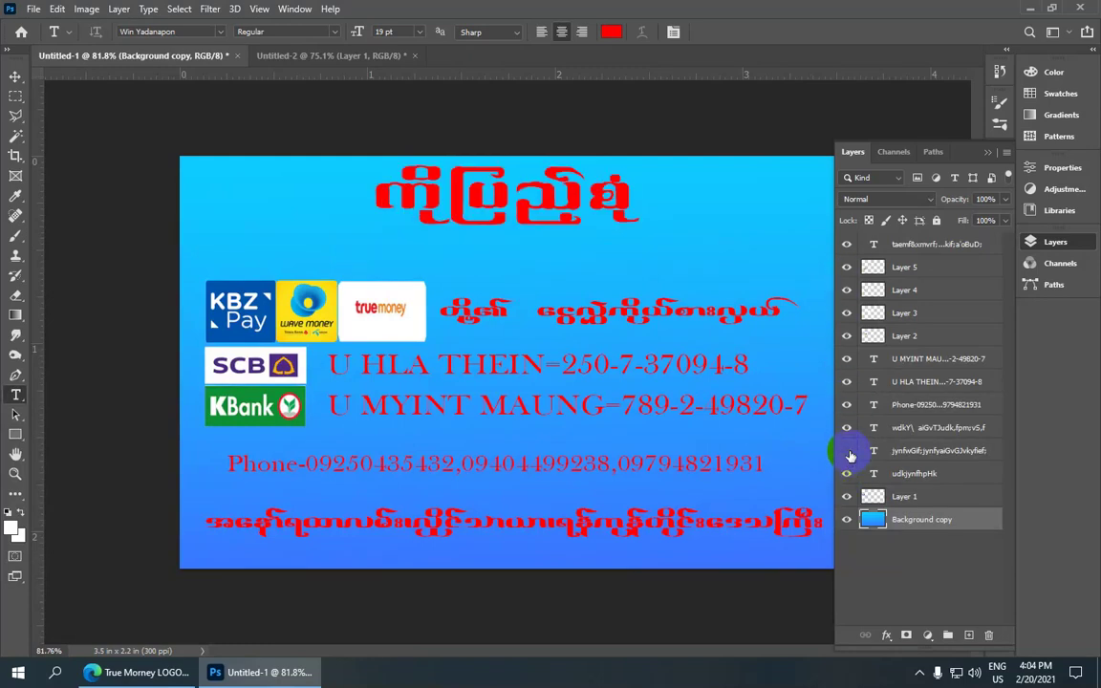
{"action": "left_click", "coordinate": [935, 456]}
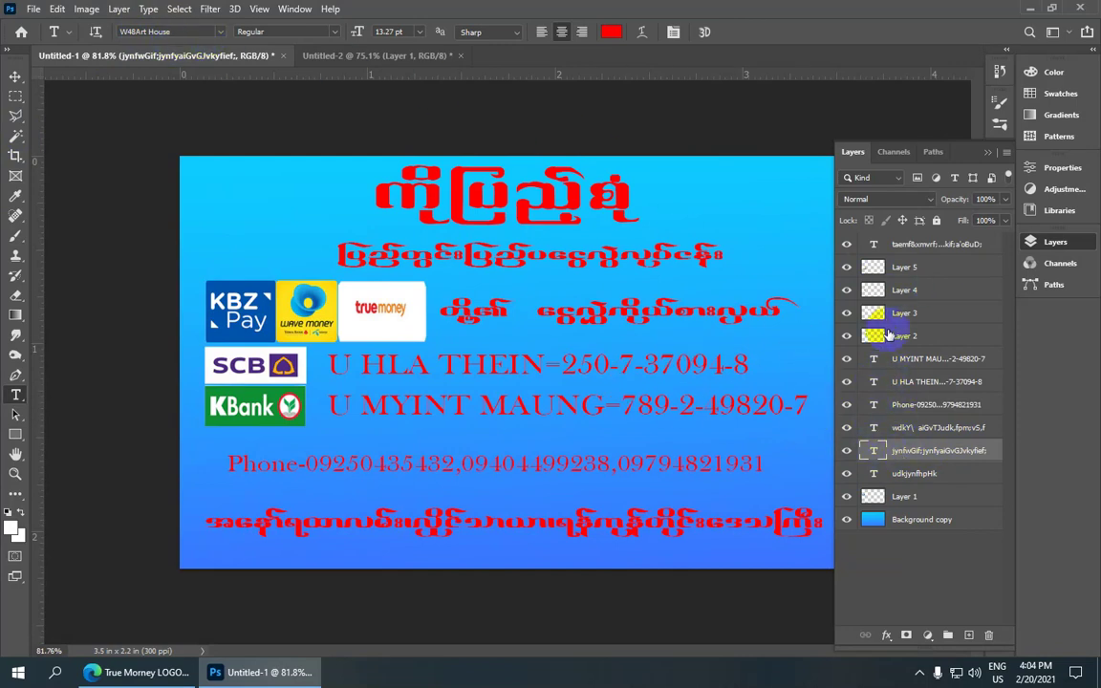
{"action": "left_click", "coordinate": [369, 55]}
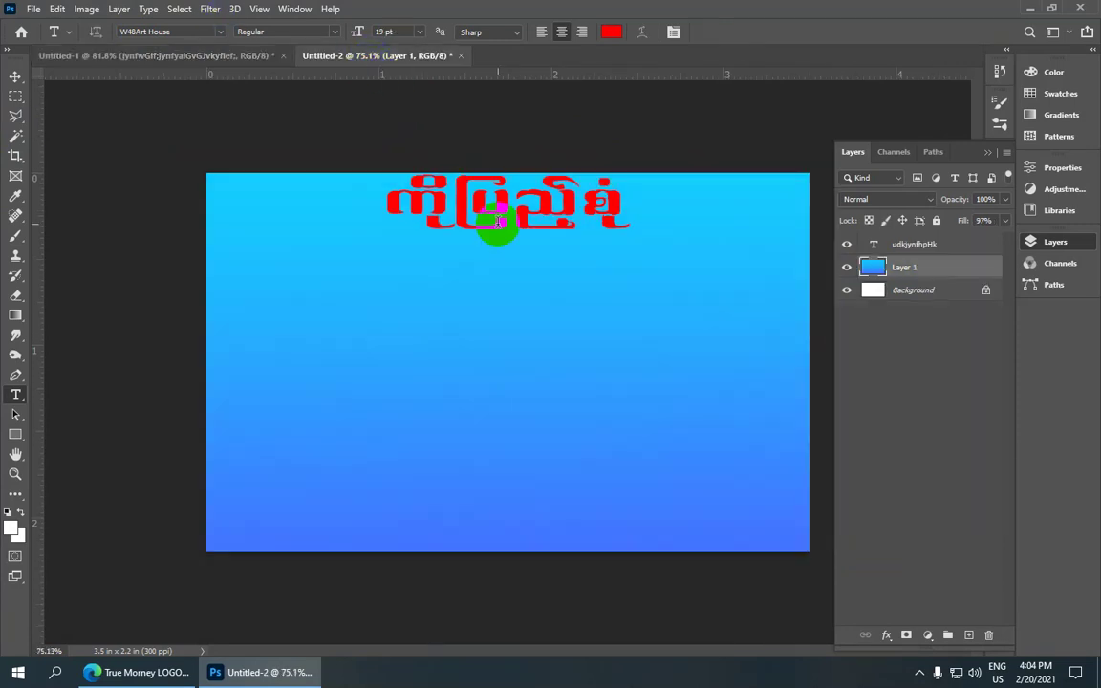
- Alt-drag the red title layer to place a duplicate just below the original
{"action": "left_click", "coordinate": [218, 31]}
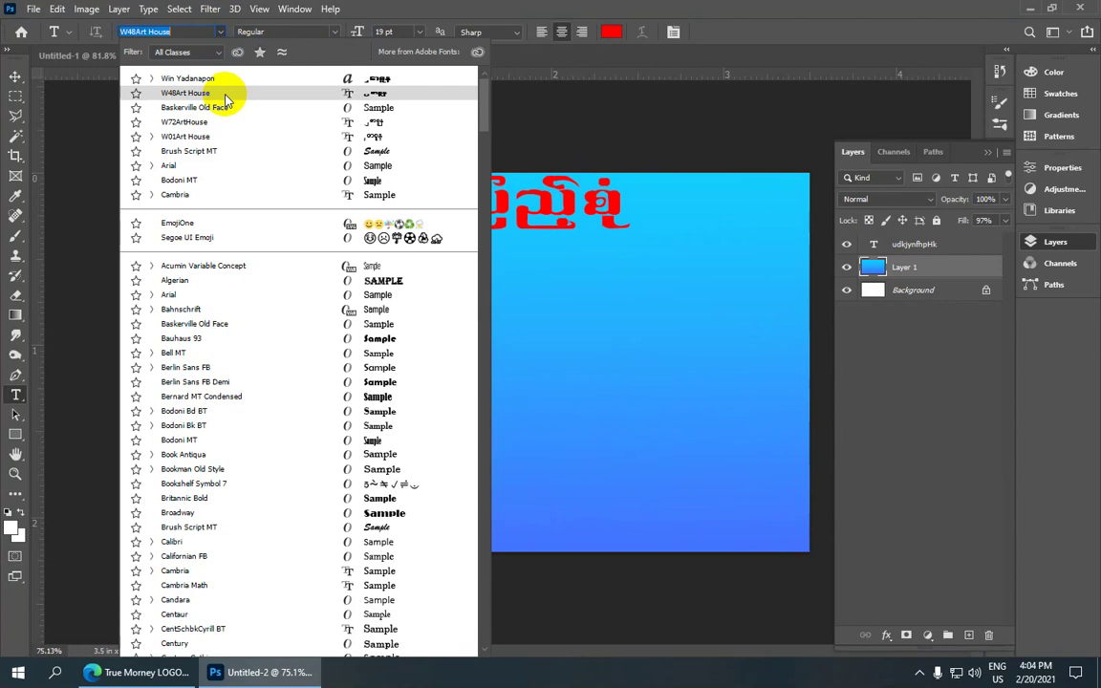
{"action": "left_click", "coordinate": [223, 93]}
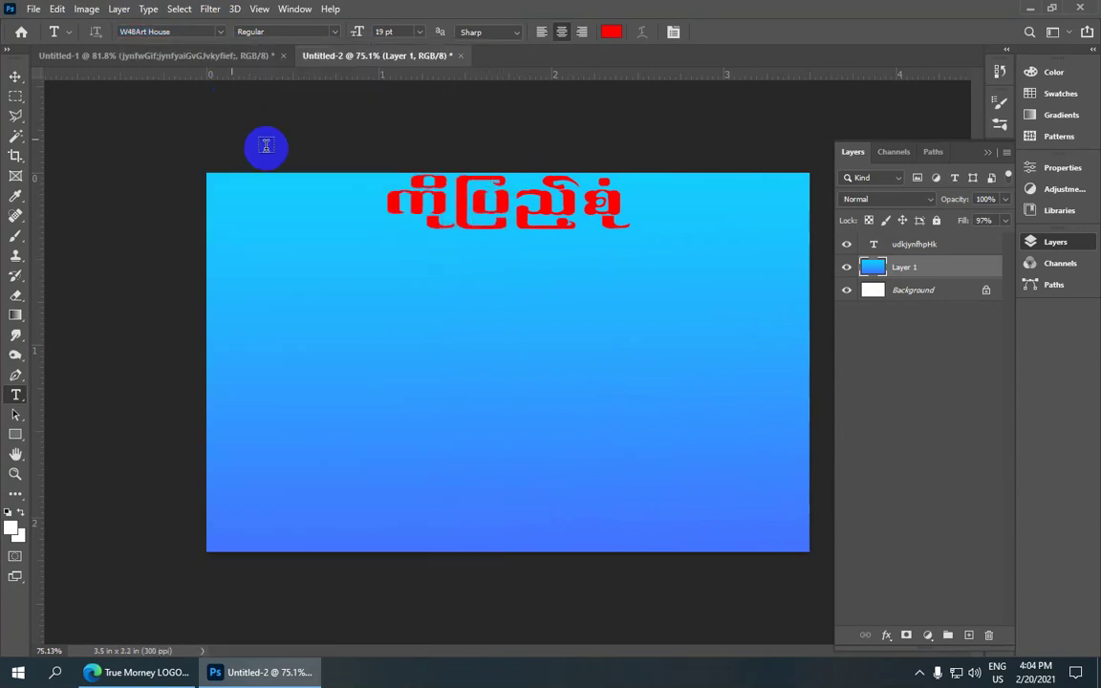
{"action": "left_click", "coordinate": [14, 77]}
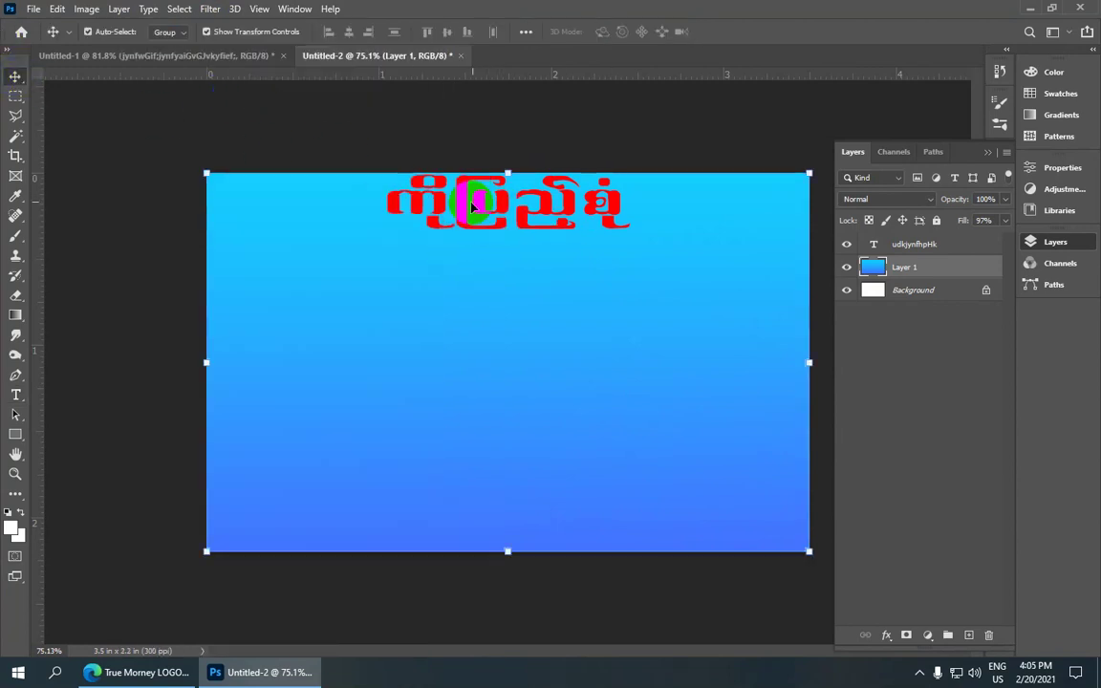
{"action": "left_click", "coordinate": [905, 247]}
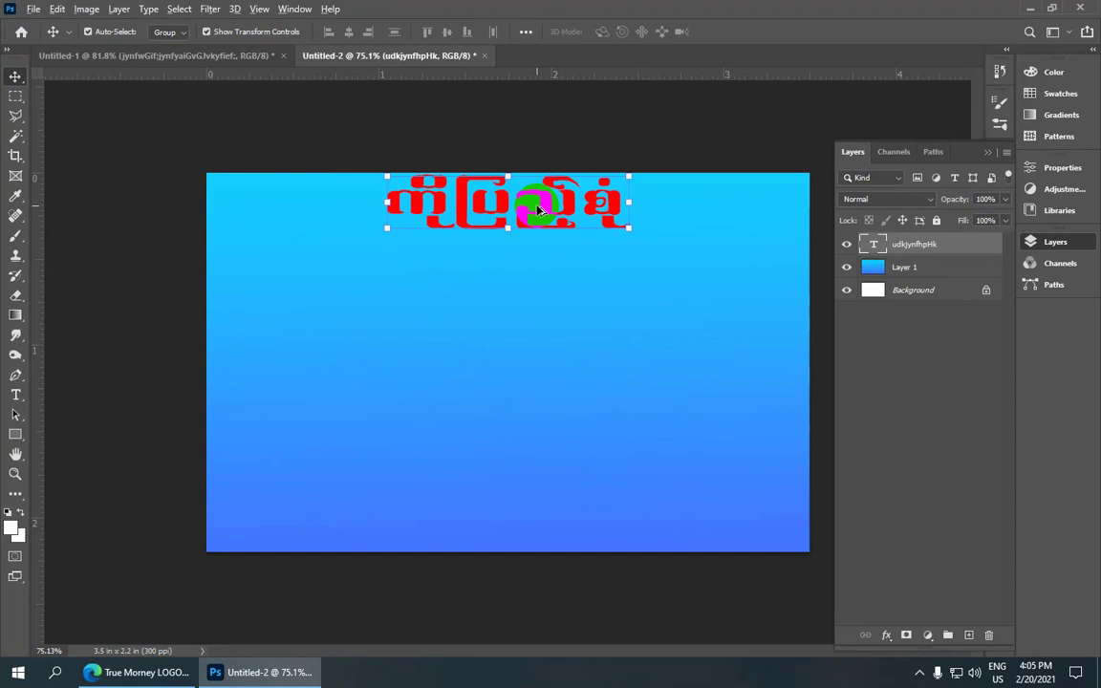
{"action": "left_click_drag", "start_coordinate": [538, 209], "coordinate": [534, 275]}
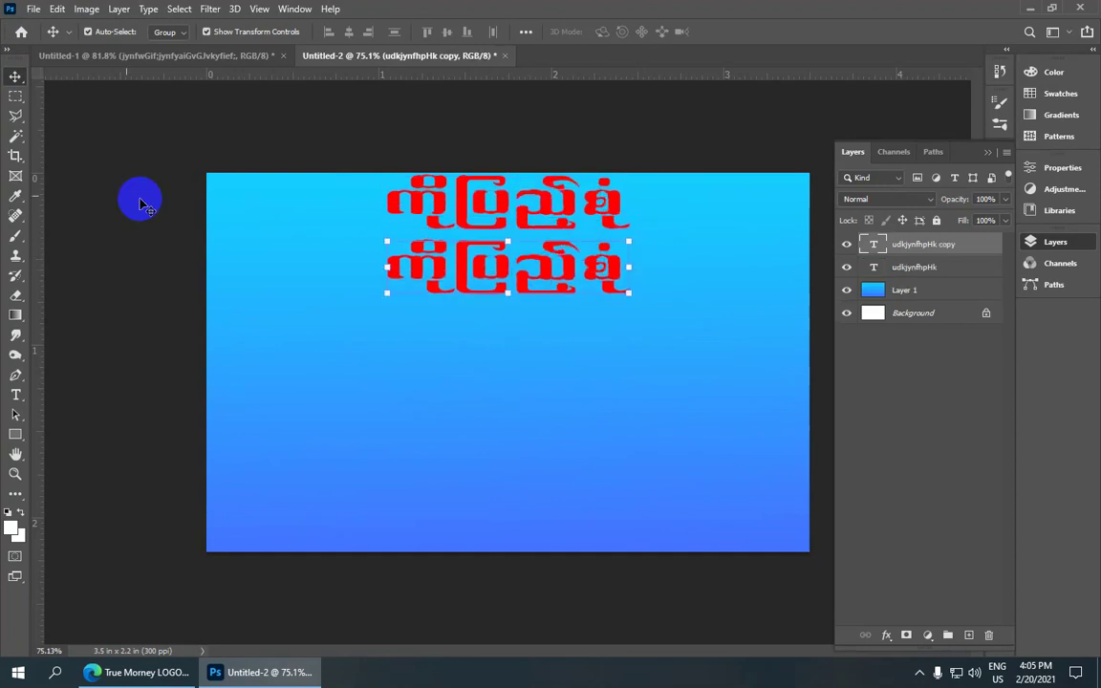
- Set the copied title line in the W48Art House font
{"action": "left_click", "coordinate": [15, 400]}
{"action": "left_click", "coordinate": [47, 388]}
{"action": "left_click", "coordinate": [234, 57]}
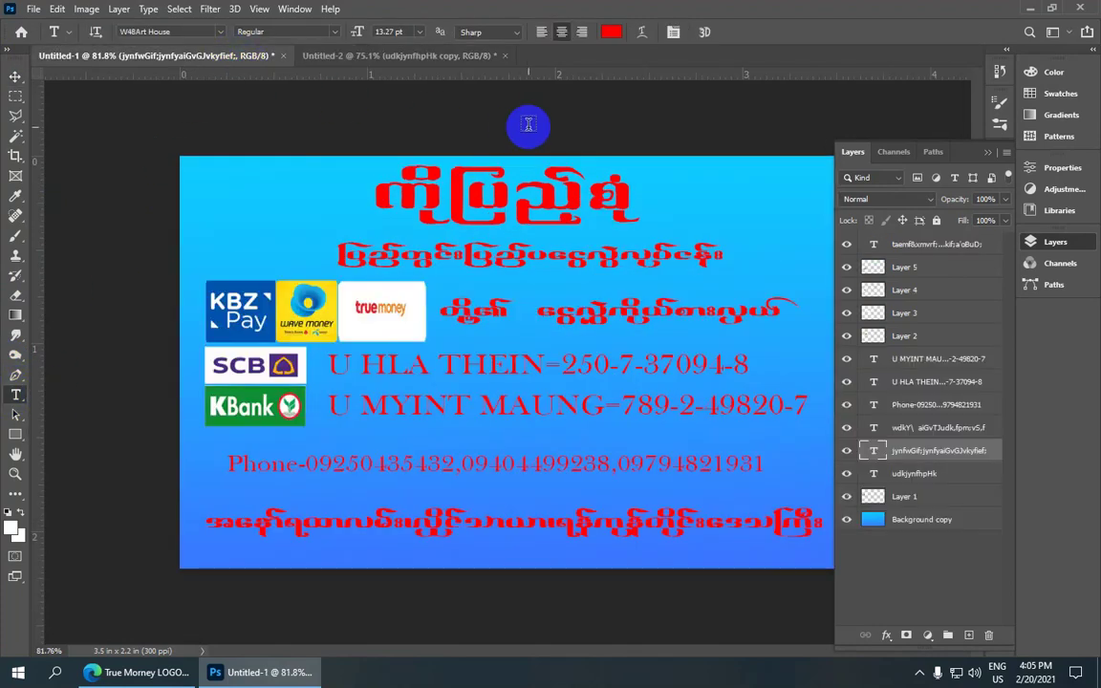
{"action": "left_click", "coordinate": [420, 57]}
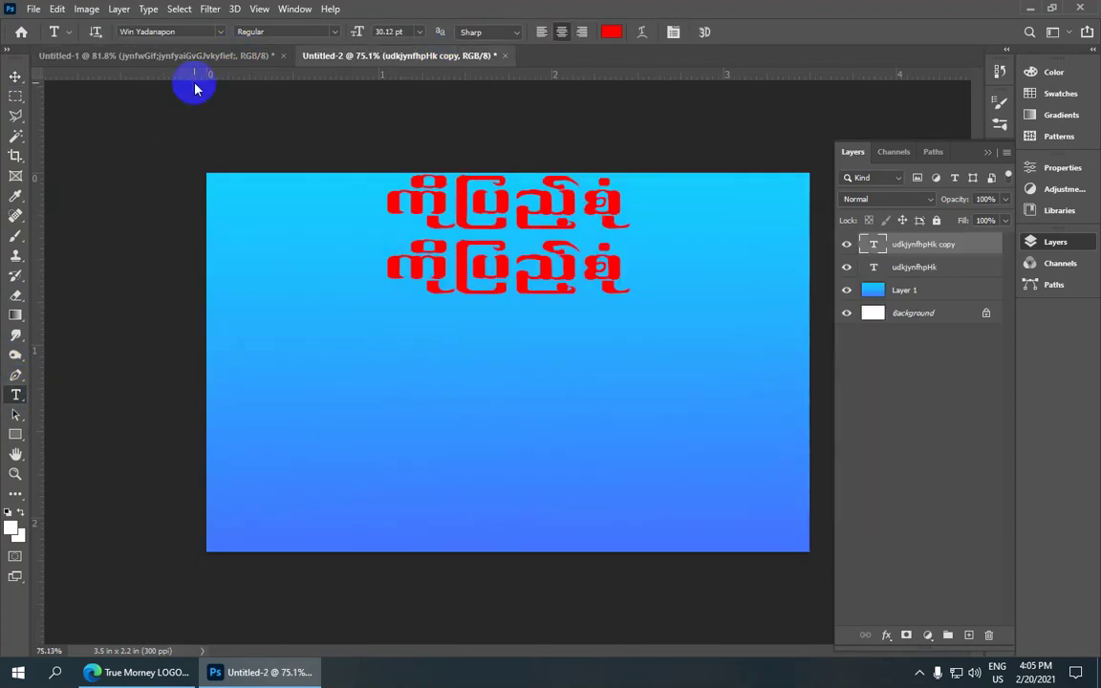
{"action": "left_click", "coordinate": [220, 31]}
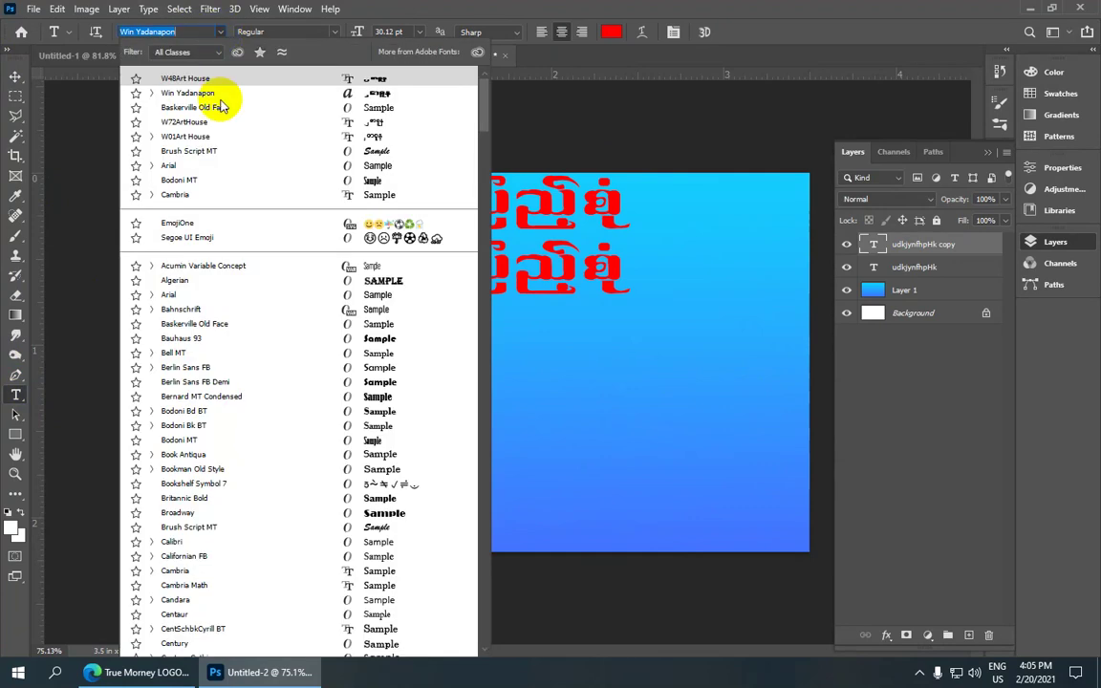
{"action": "left_click", "coordinate": [215, 79]}
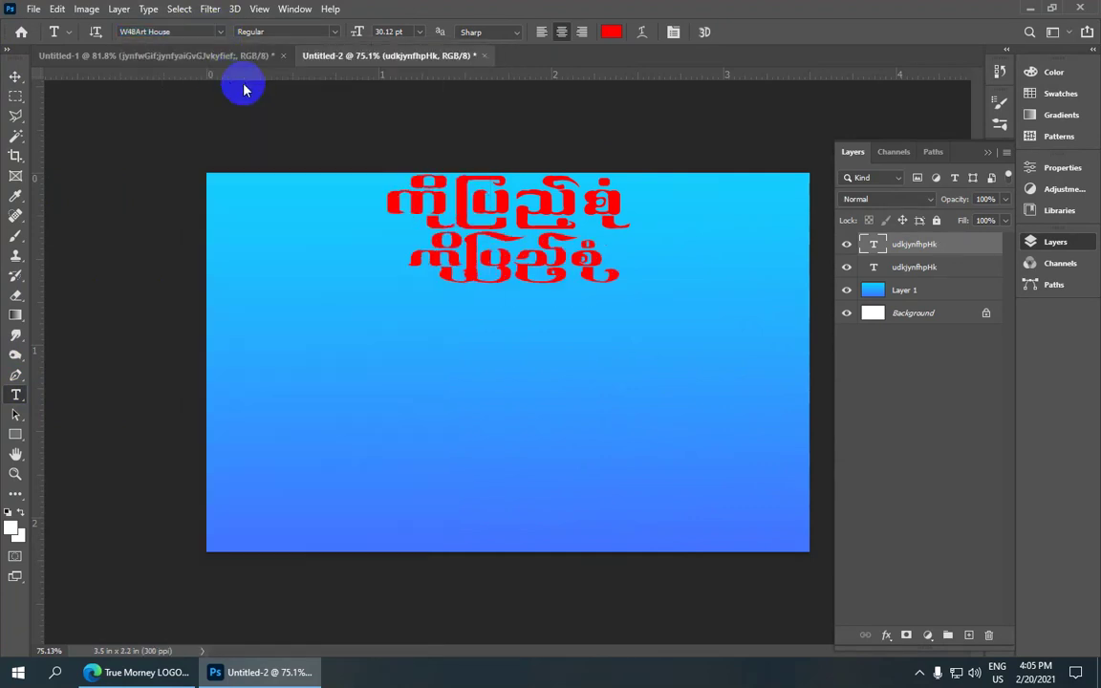
{"action": "left_click", "coordinate": [601, 266]}
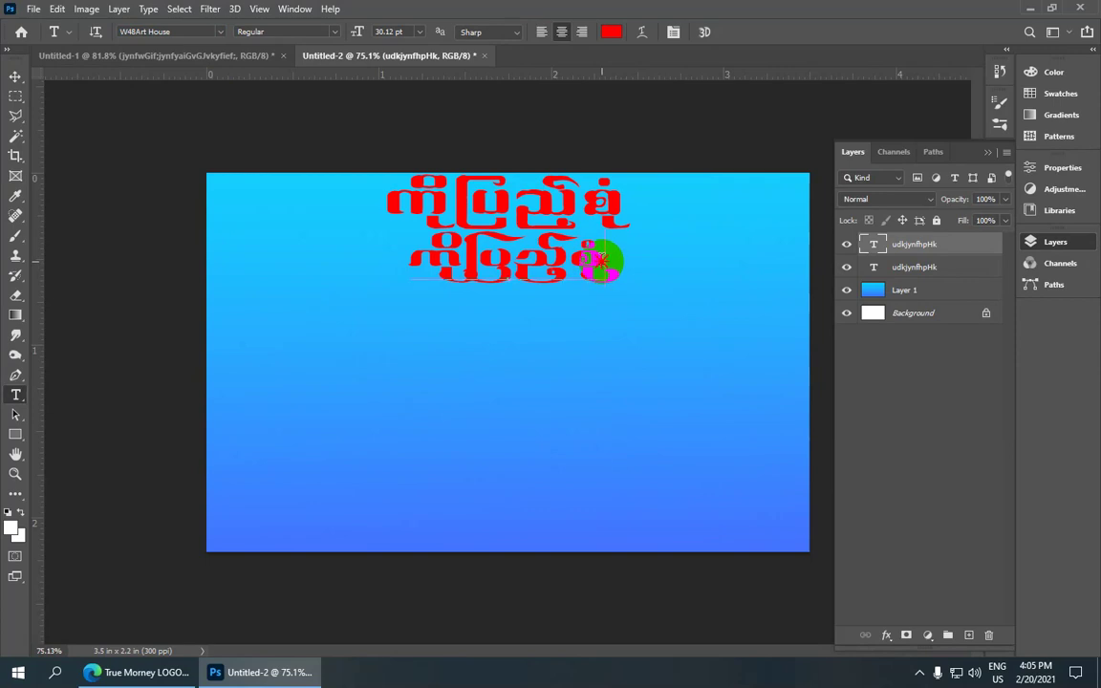
- Replace the second red line with longer Burmese subtitle words spanning the card width
{"action": "left_click_drag", "start_coordinate": [601, 262], "coordinate": [413, 264]}
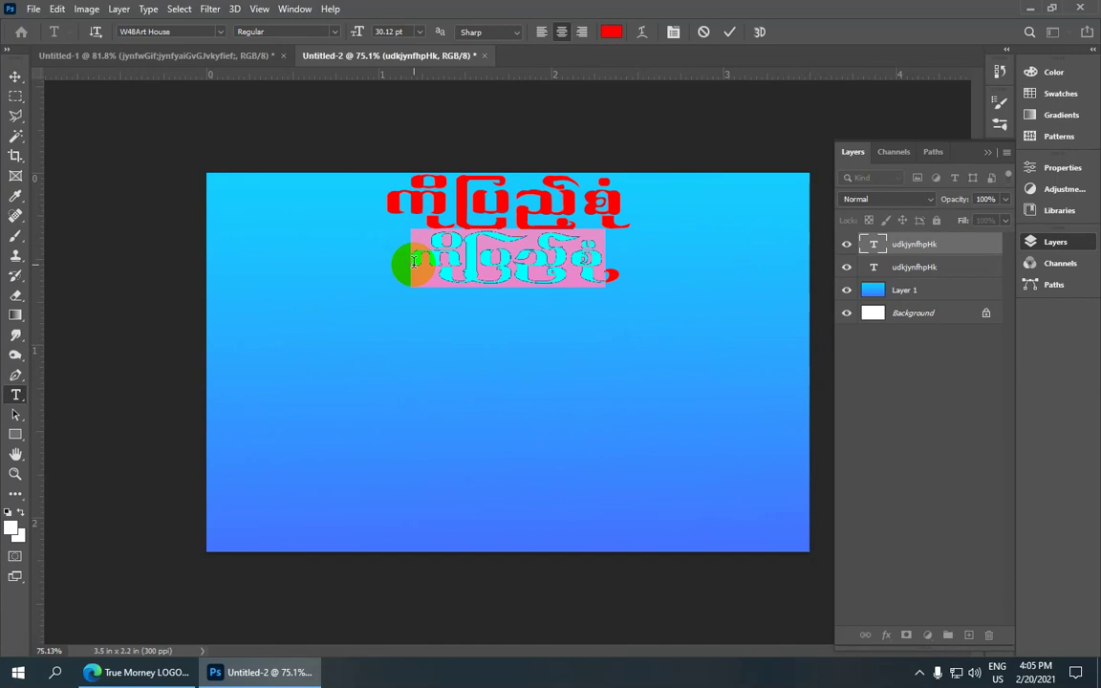
{"action": "type", "text": "jy"}
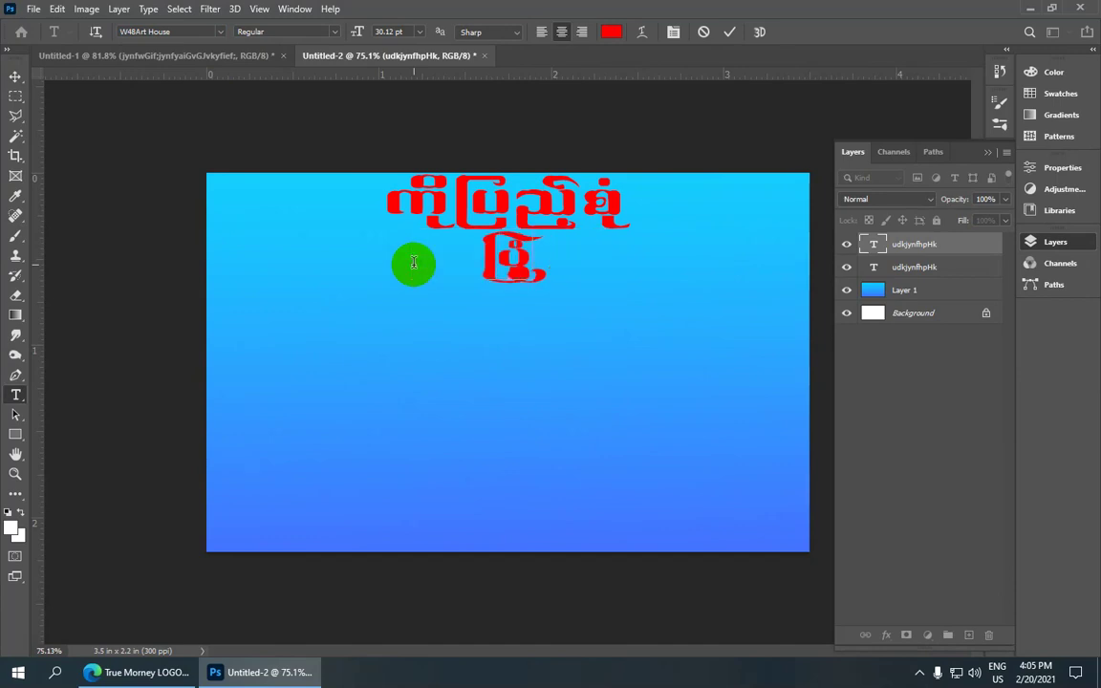
{"action": "double_click", "coordinate": [478, 247]}
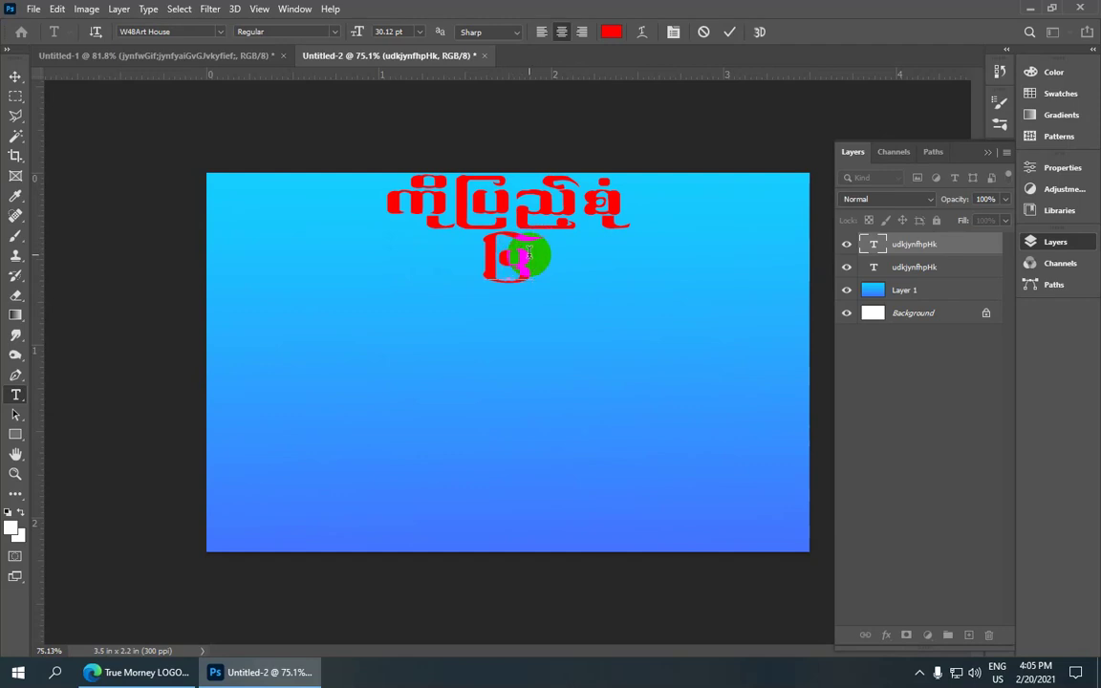
{"action": "type", "text": "ifwm"}
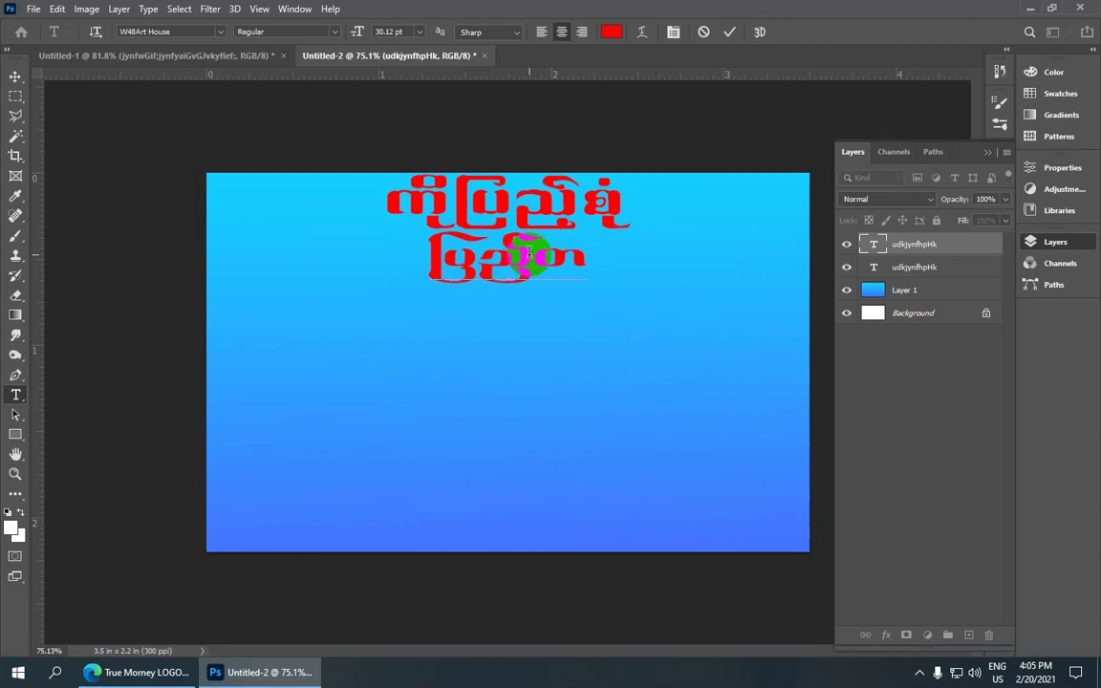
{"action": "type", "text": "i"}
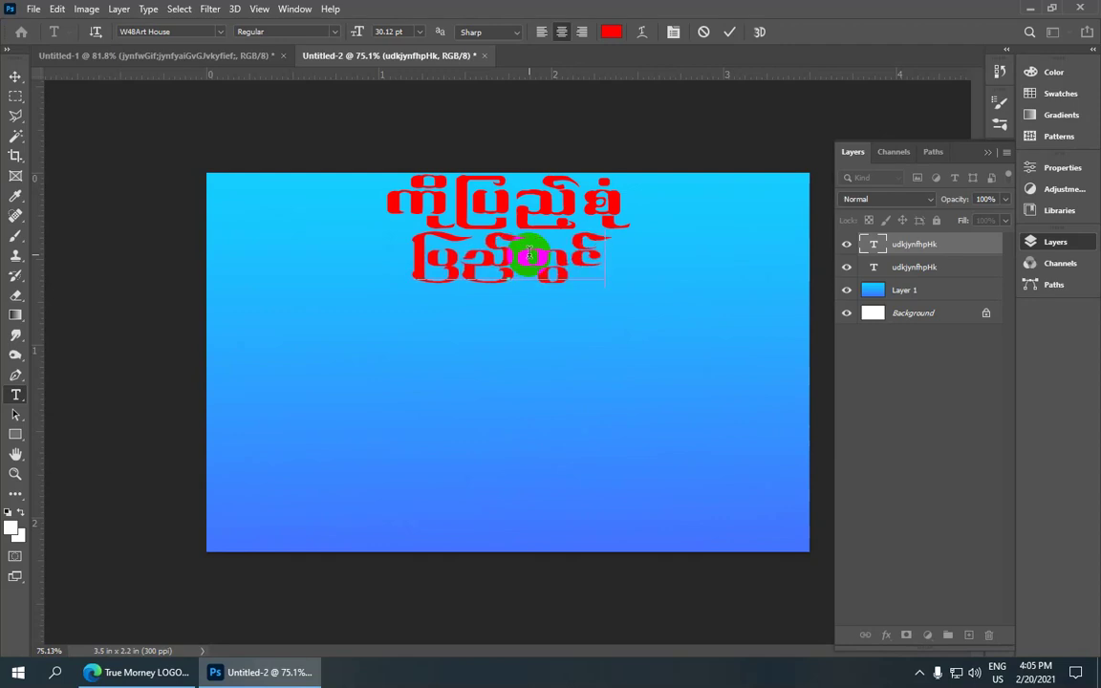
{"action": "type", "text": ";"}
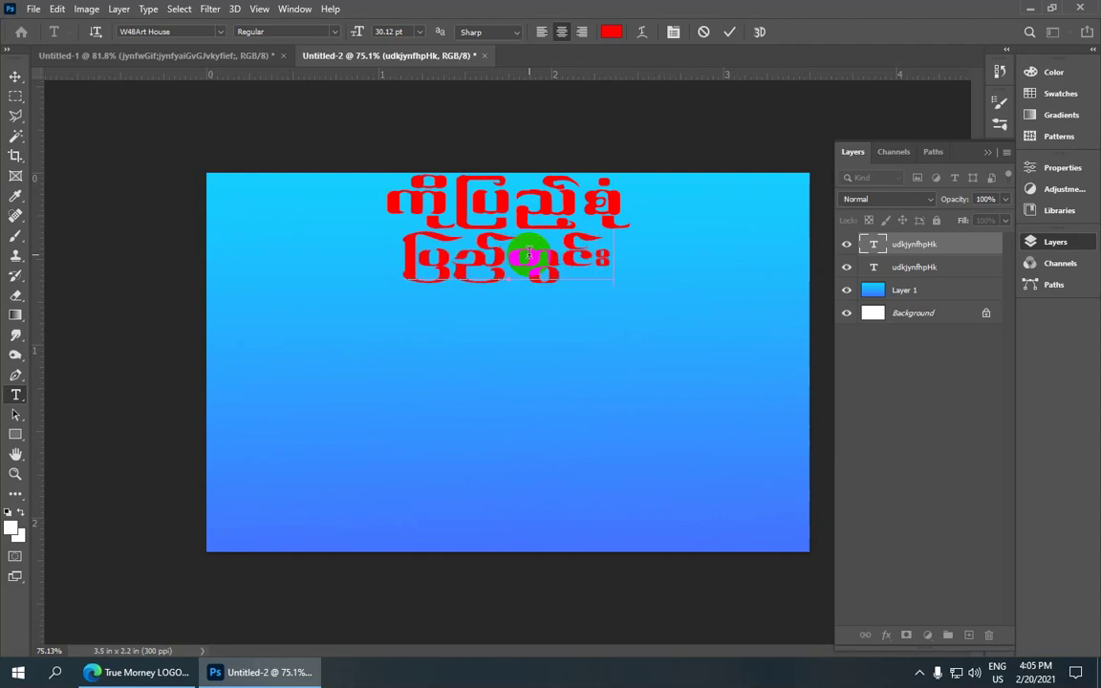
{"action": "type", "text": "/"}
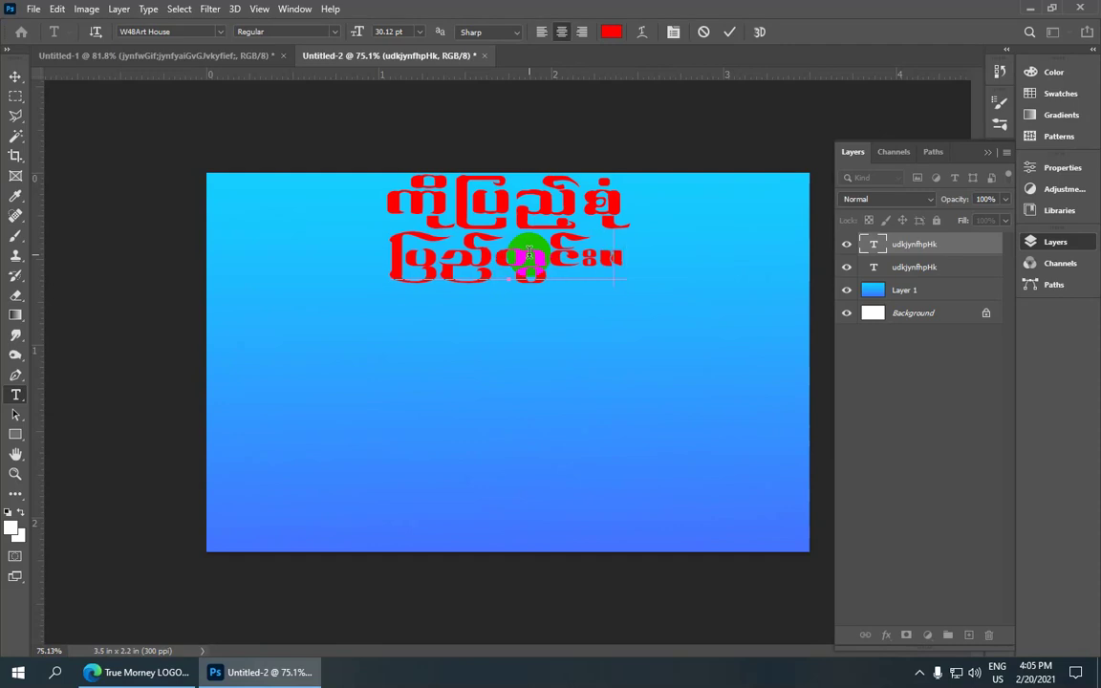
{"action": "key", "text": "BackSpace"}
{"action": "type", "text": "jznf"}
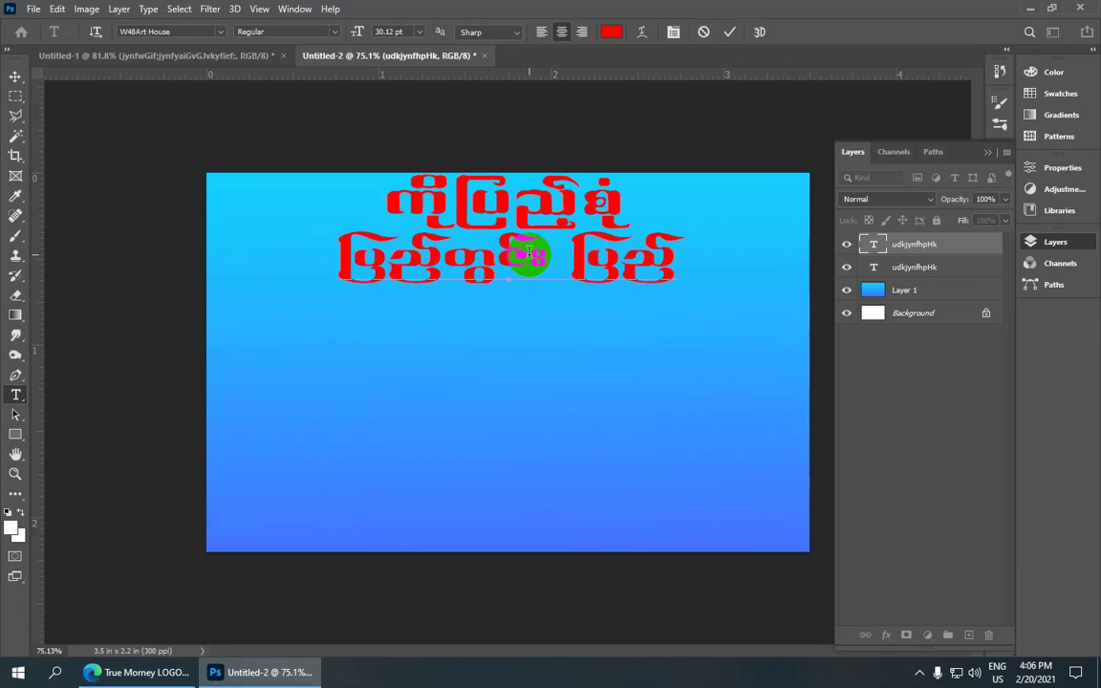
{"action": "type", "text": "ai"}
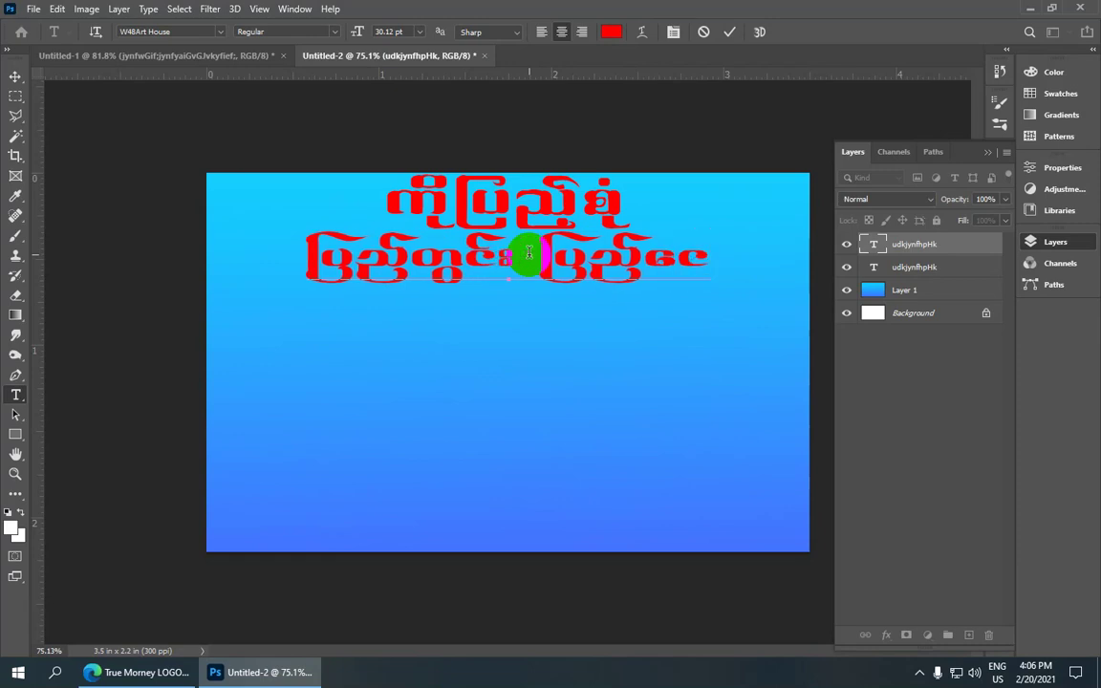
{"action": "type", "text": "oG"}
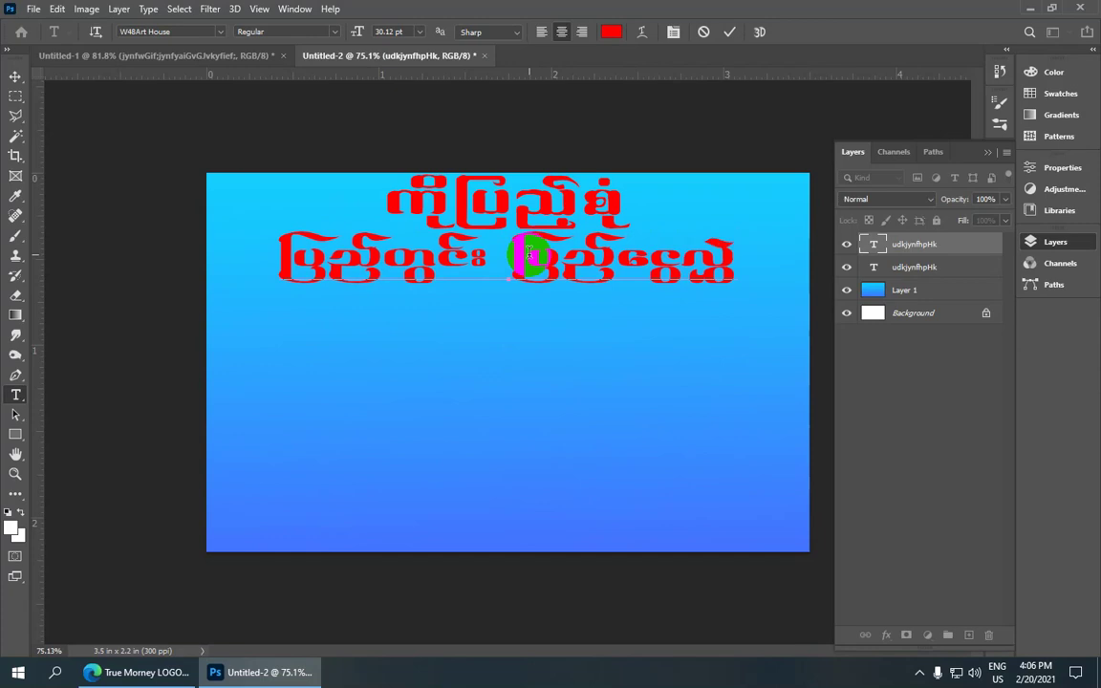
{"action": "type", "text": "vkyf"}
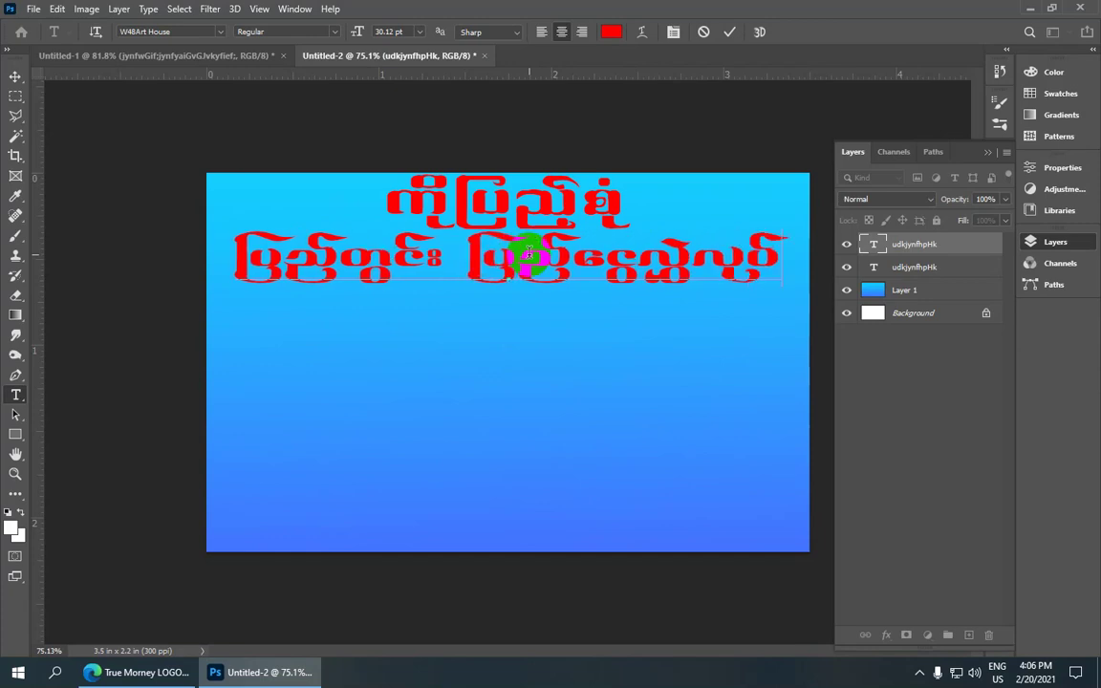
{"action": "type", "text": "ue"}
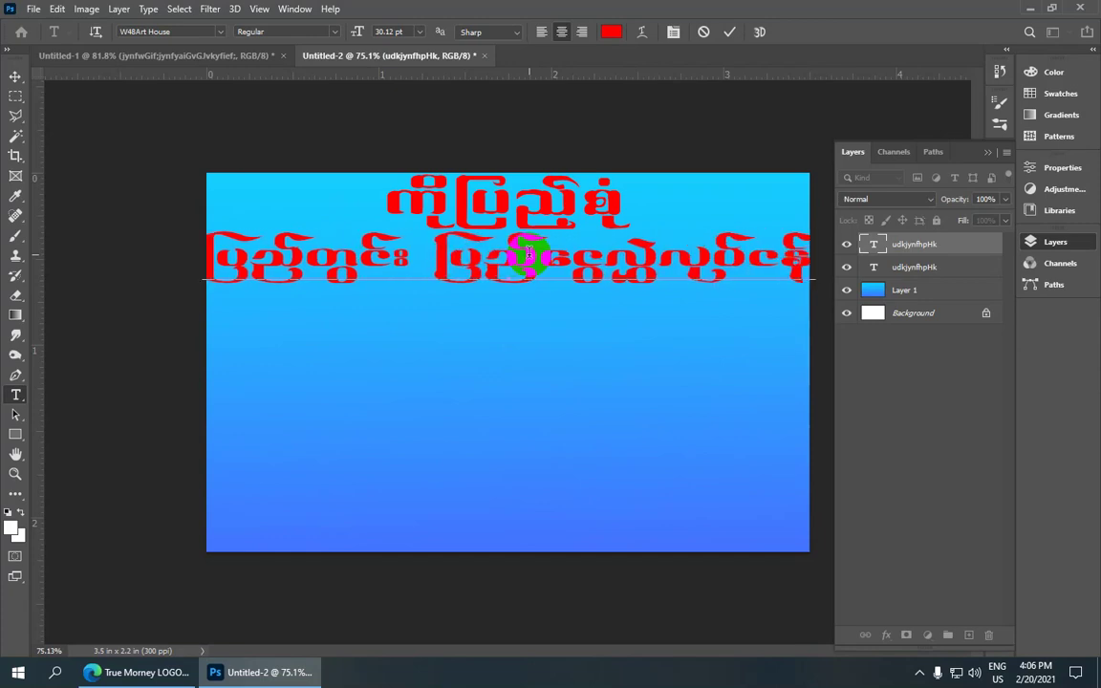
{"action": "type", "text": "f;"}
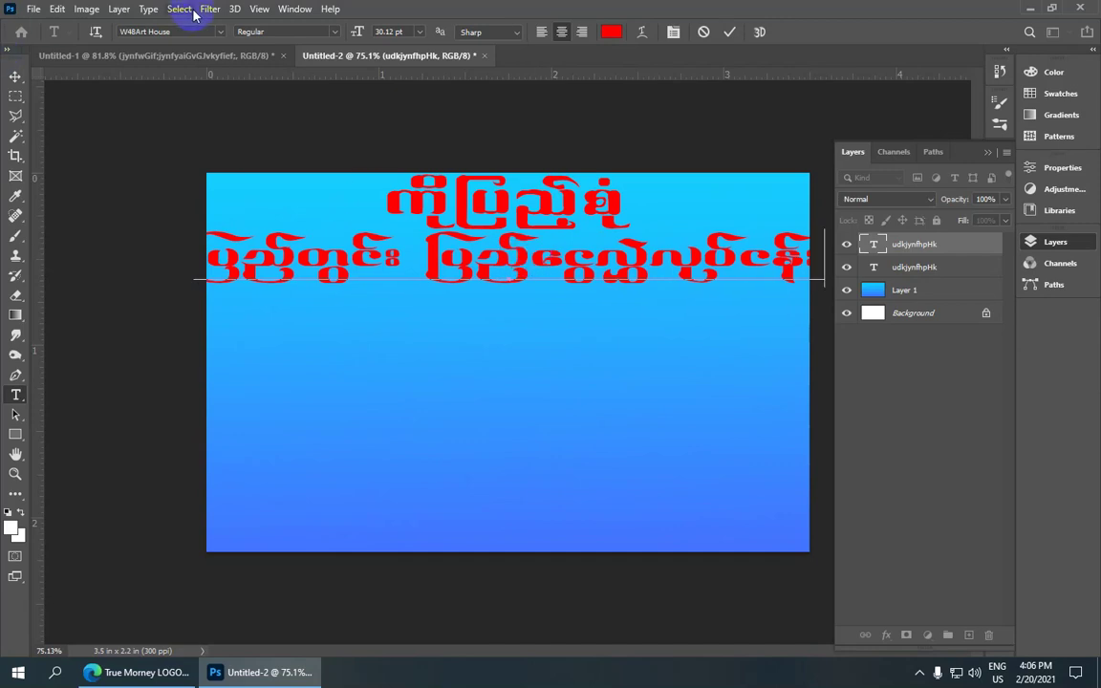
{"action": "key", "text": "ctrl+minus"}
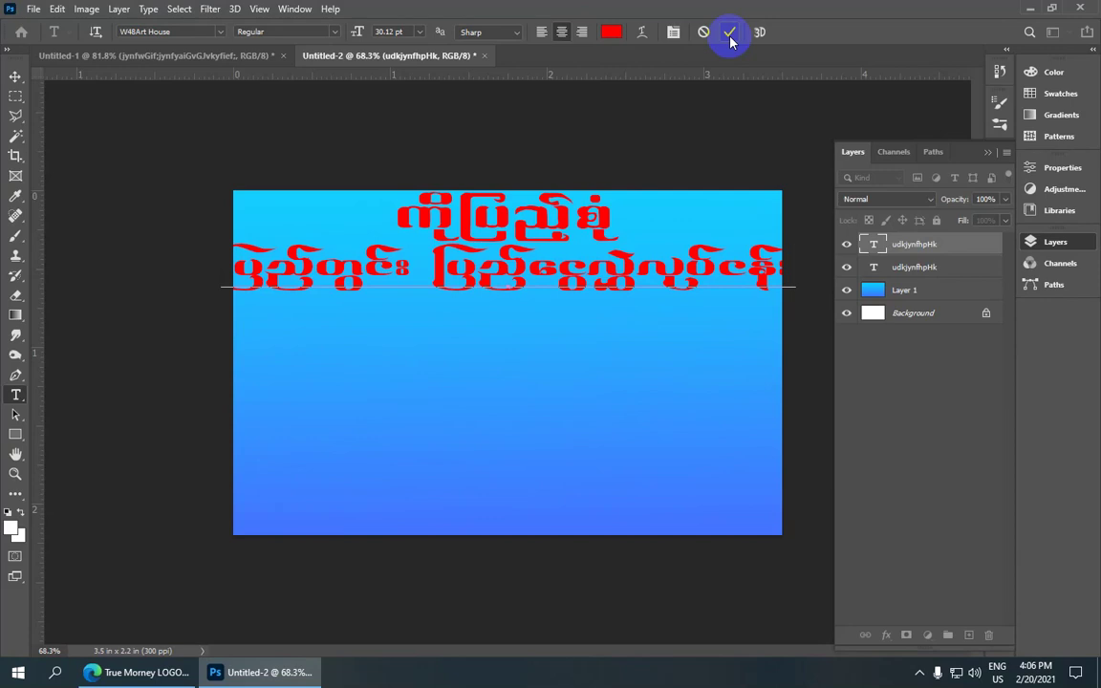
- Scale the Burmese subtitle down to about 65% and nudge it just under the title
{"action": "left_click", "coordinate": [729, 35]}
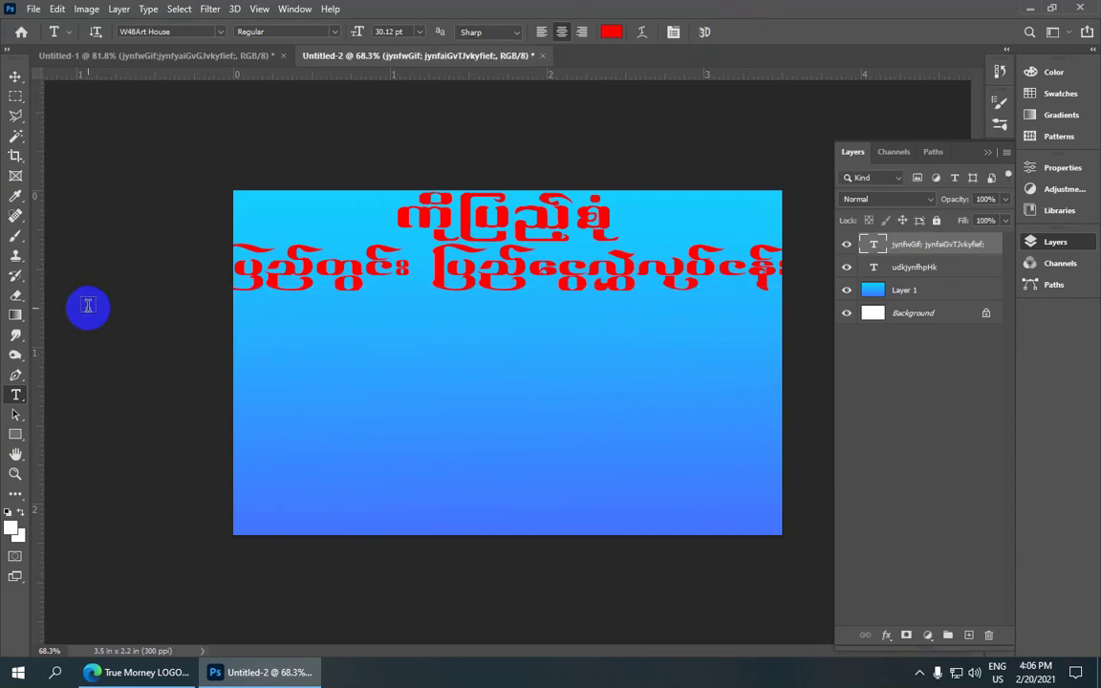
{"action": "left_click", "coordinate": [15, 76]}
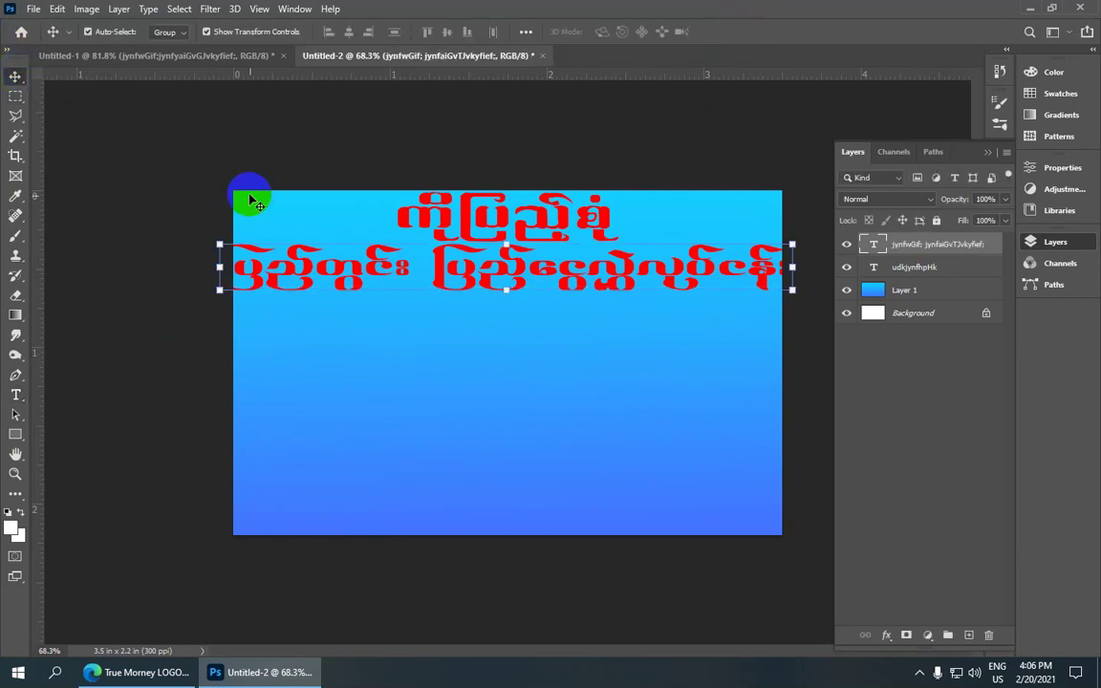
{"action": "left_click", "coordinate": [220, 243]}
{"action": "left_click_drag", "start_coordinate": [220, 243], "coordinate": [326, 300]}
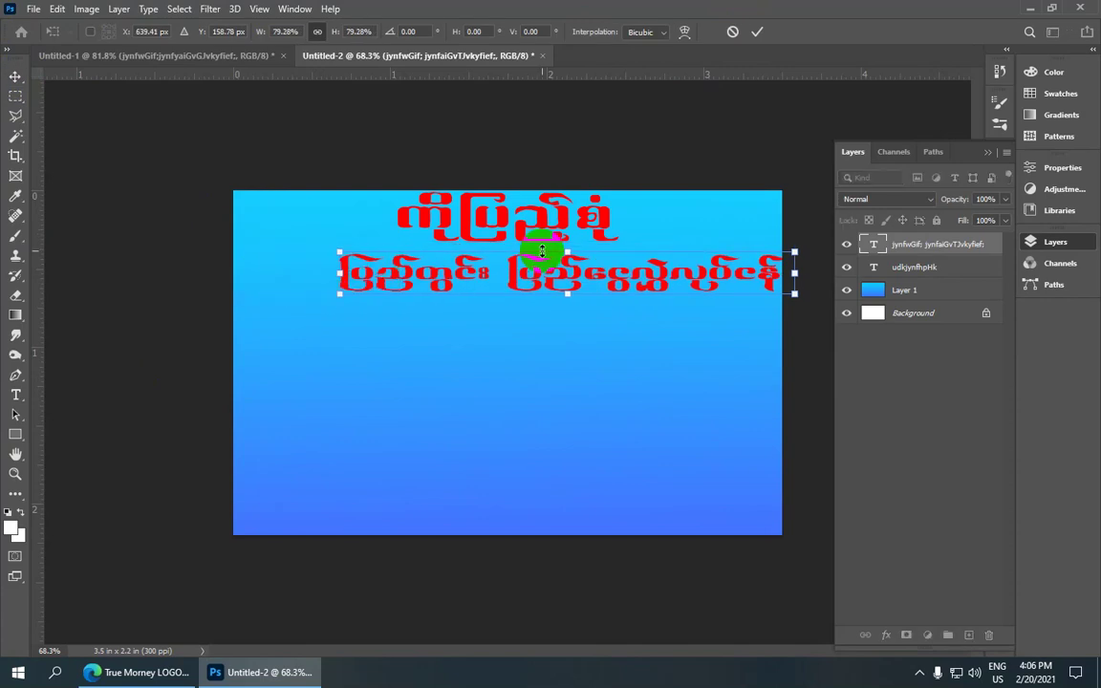
{"action": "key", "text": "ctrl+minus"}
{"action": "left_click_drag", "start_coordinate": [727, 274], "coordinate": [669, 298]}
{"action": "key", "text": "ctrl+plus"}
{"action": "key", "text": "ctrl+plus"}
{"action": "scroll", "coordinate": [550, 266], "scroll_direction": "down", "scroll_amount": 1}
{"action": "left_click_drag", "start_coordinate": [628, 251], "coordinate": [628, 245]}
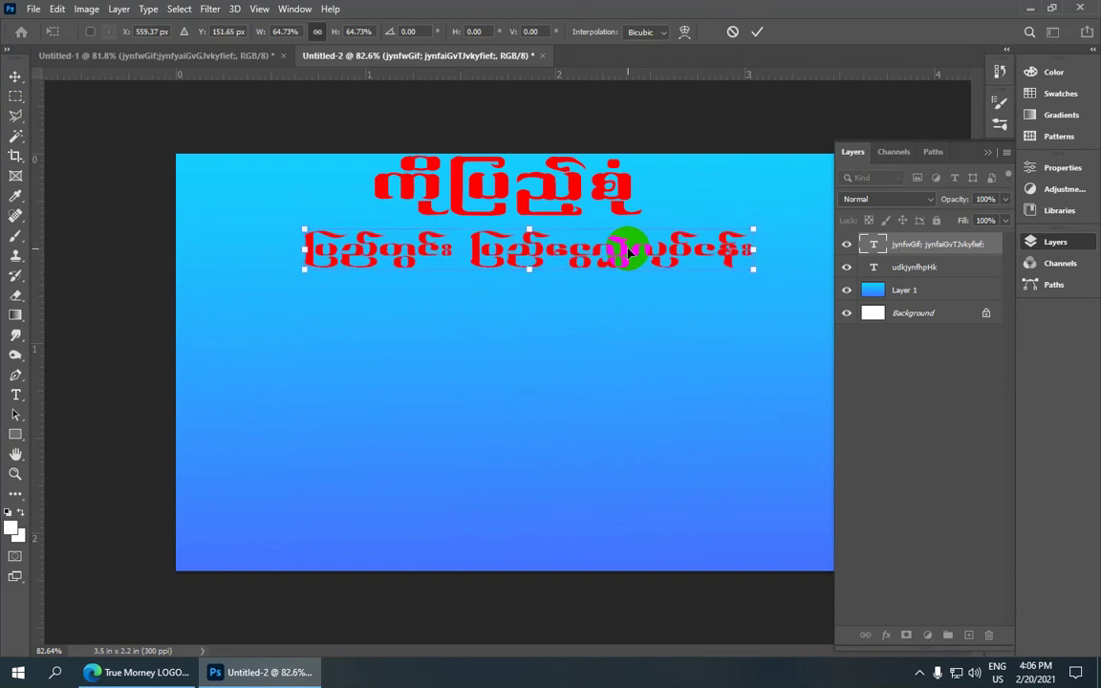
{"action": "left_click", "coordinate": [757, 35]}
{"action": "scroll", "coordinate": [667, 225], "scroll_direction": "down", "scroll_amount": 1}
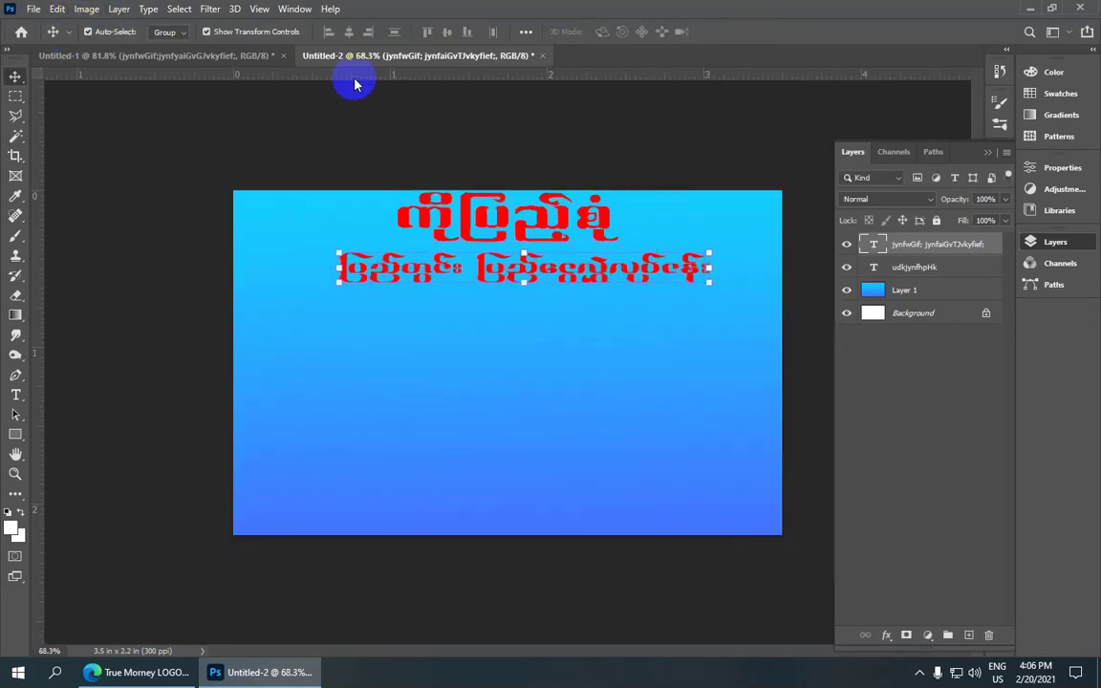
- Select the whole canvas and align the subtitle to its horizontal centre
{"action": "left_click", "coordinate": [172, 9]}
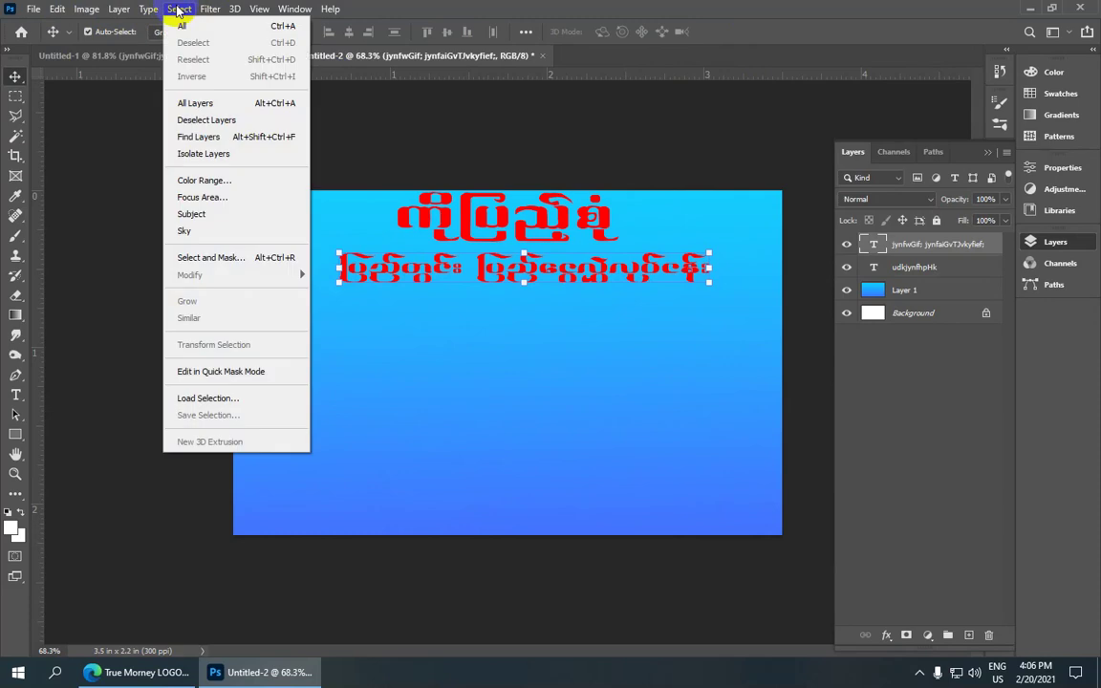
{"action": "left_click", "coordinate": [227, 27]}
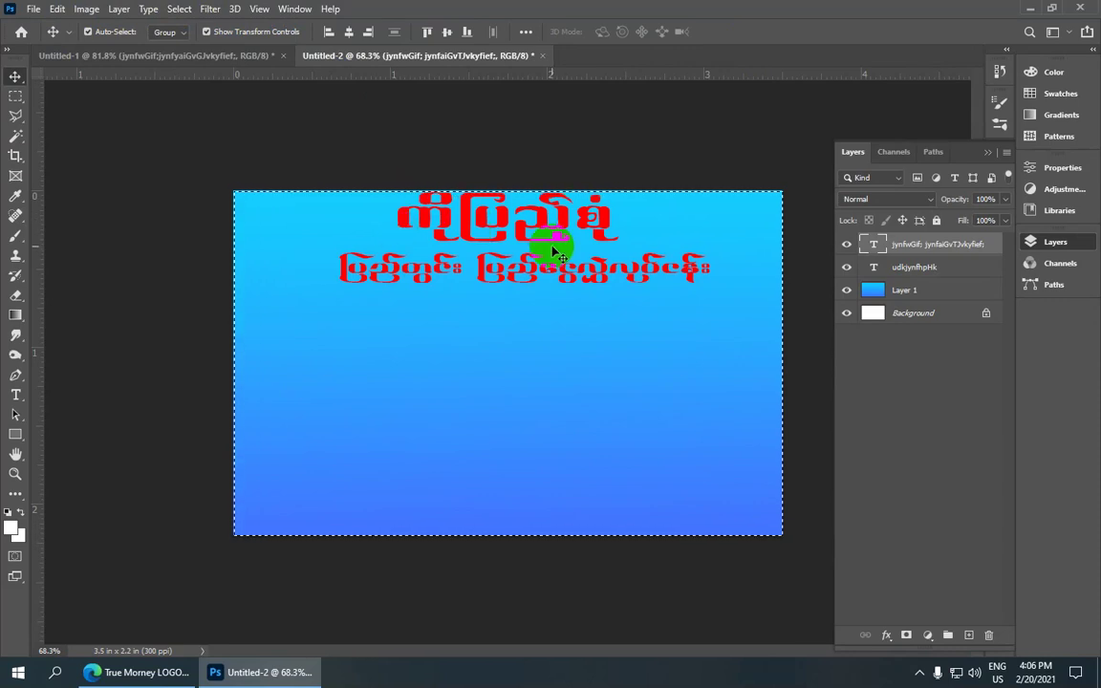
{"action": "left_click_drag", "start_coordinate": [552, 251], "coordinate": [574, 249]}
{"action": "left_click", "coordinate": [119, 9]}
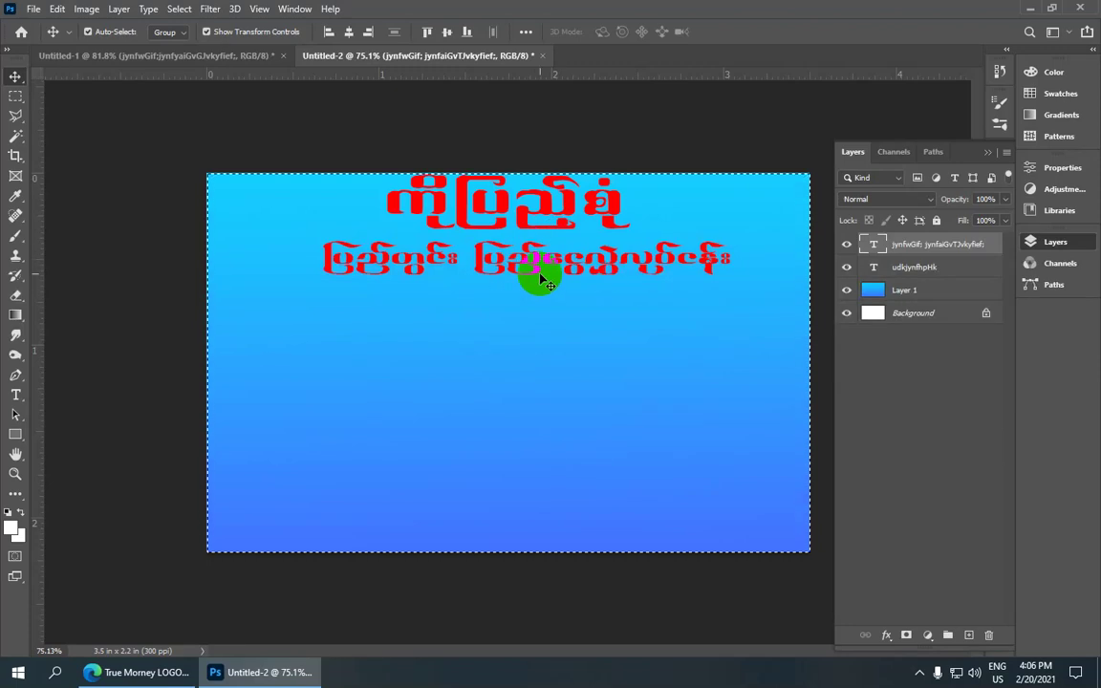
{"action": "left_click", "coordinate": [845, 244]}
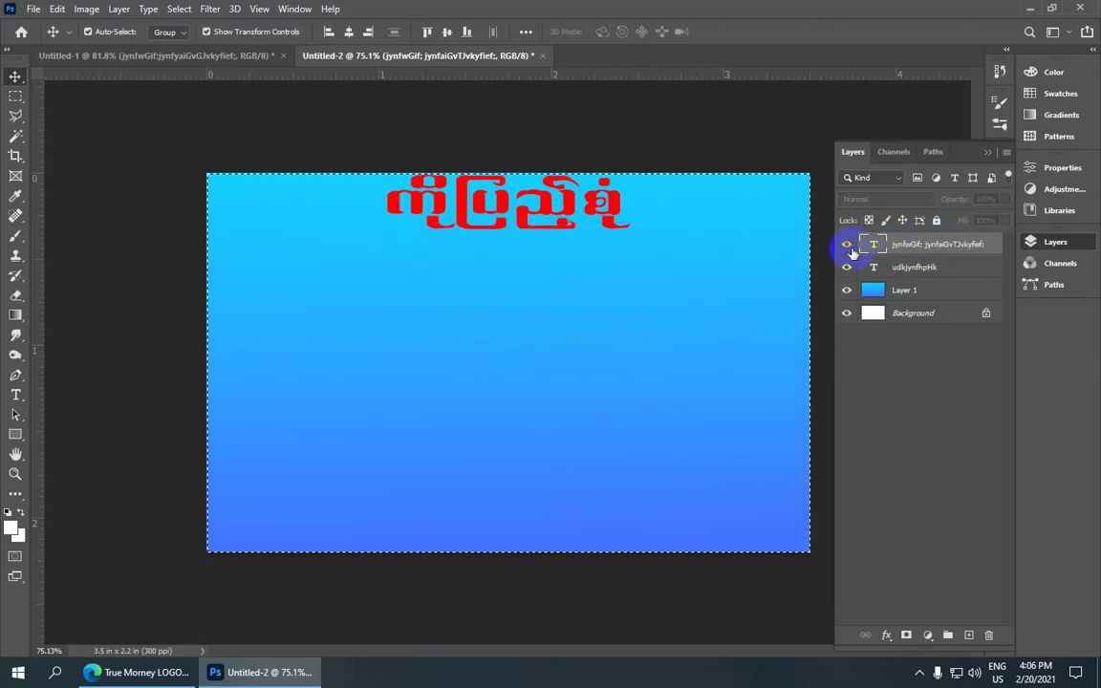
{"action": "left_click", "coordinate": [119, 9]}
{"action": "mouse_move", "coordinate": [193, 536]}
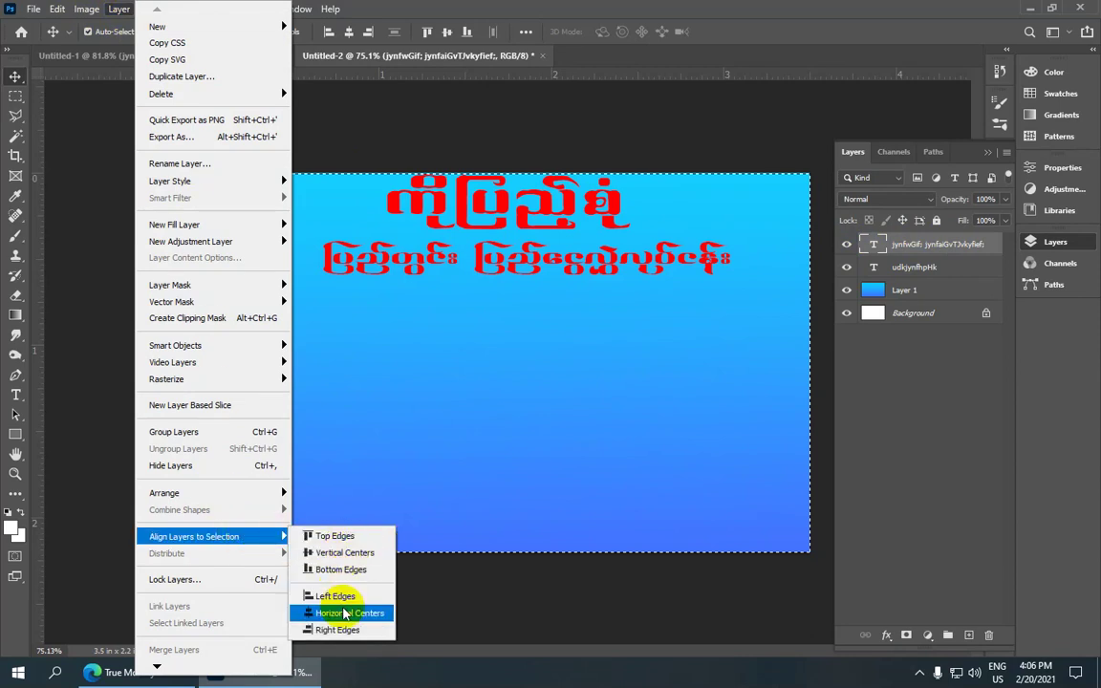
{"action": "left_click", "coordinate": [346, 614]}
{"action": "scroll", "coordinate": [626, 232], "scroll_direction": "up", "scroll_amount": 1}
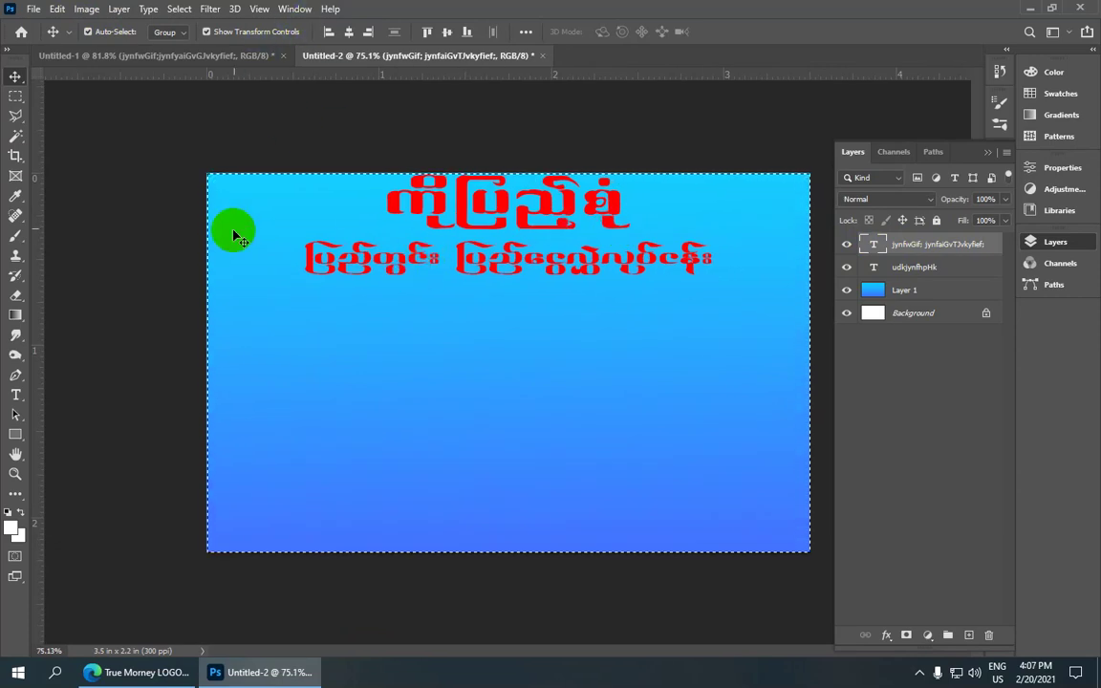
{"action": "left_click", "coordinate": [182, 11]}
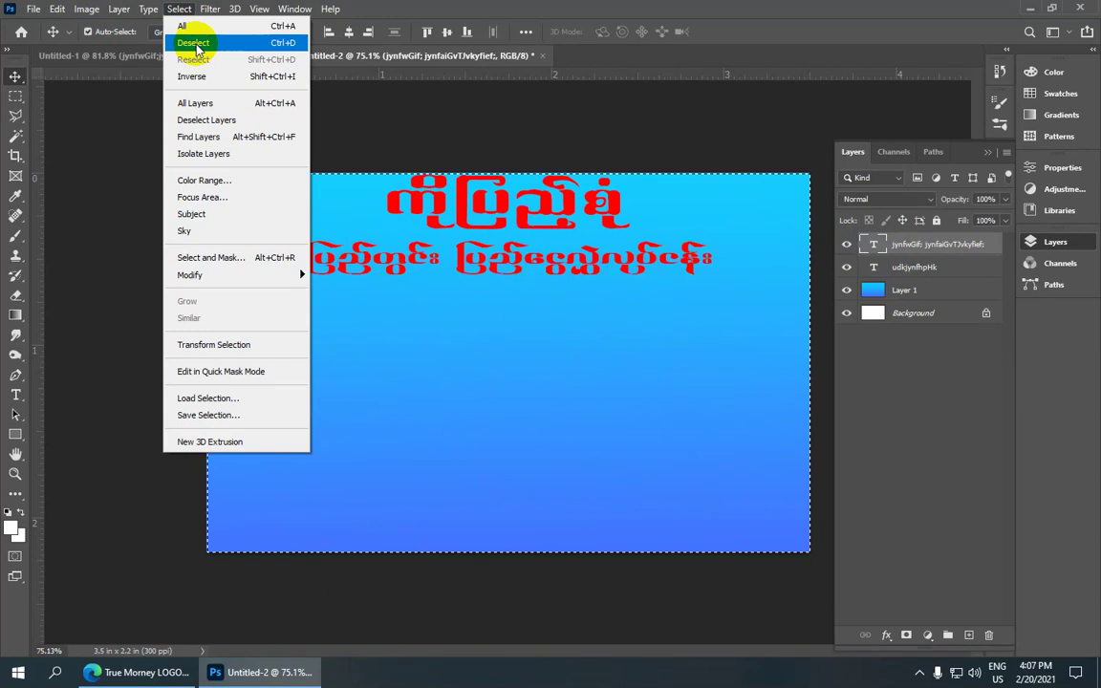
- Clear the canvas selection and deselect the subtitle text layer
{"action": "left_click", "coordinate": [194, 43]}
{"action": "scroll", "coordinate": [449, 239], "scroll_direction": "down", "scroll_amount": 2}
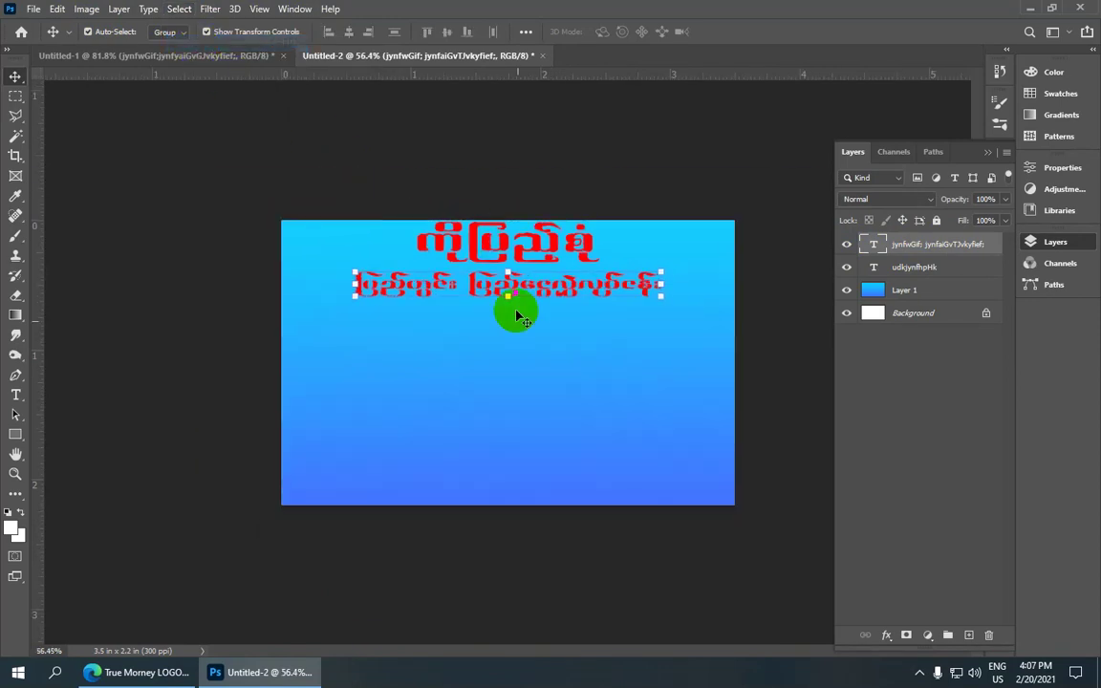
{"action": "left_click", "coordinate": [475, 169]}
{"action": "scroll", "coordinate": [515, 201], "scroll_direction": "up", "scroll_amount": 1}
{"action": "scroll", "coordinate": [592, 227], "scroll_direction": "up", "scroll_amount": 1}
{"action": "scroll", "coordinate": [635, 226], "scroll_direction": "down", "scroll_amount": 1}
{"action": "scroll", "coordinate": [517, 252], "scroll_direction": "up", "scroll_amount": 1}
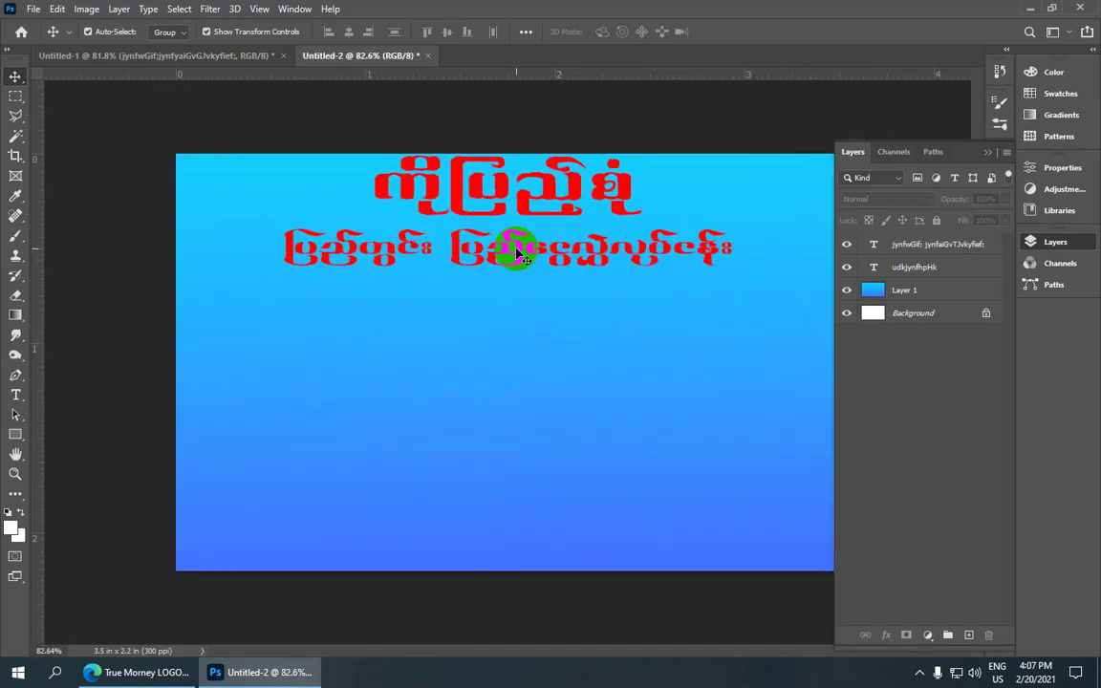
- With Auto-Select on, shrink the subtitle to about 87%, raise it slightly, and select all
{"action": "left_click", "coordinate": [88, 32]}
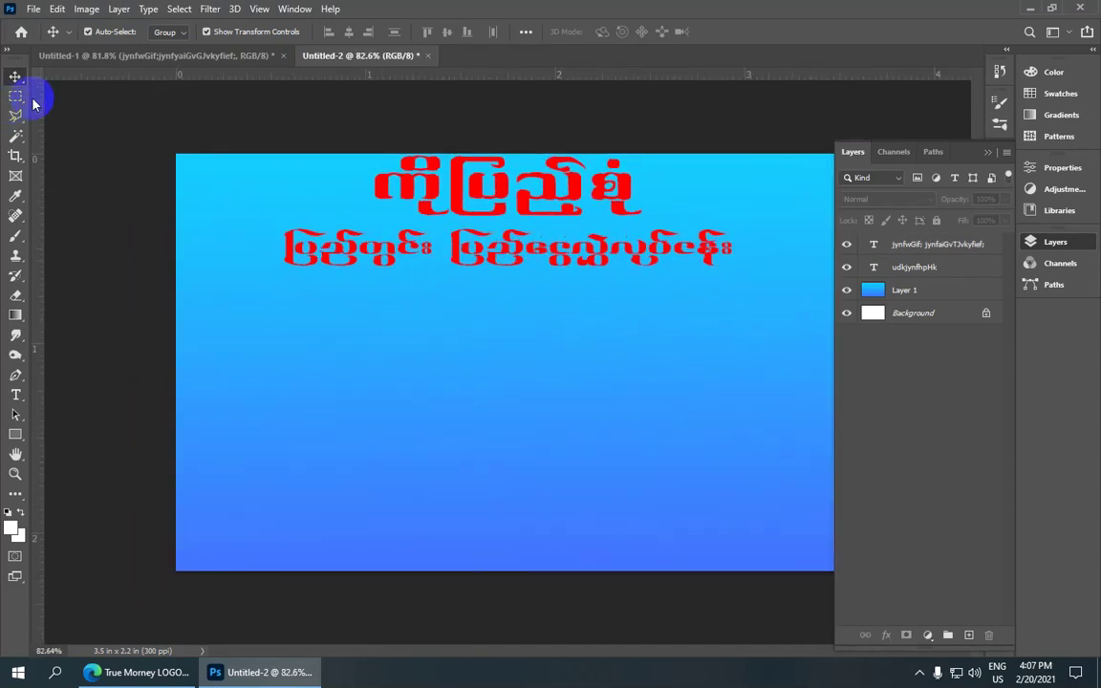
{"action": "left_click", "coordinate": [461, 252]}
{"action": "scroll", "coordinate": [703, 248], "scroll_direction": "down", "scroll_amount": 2}
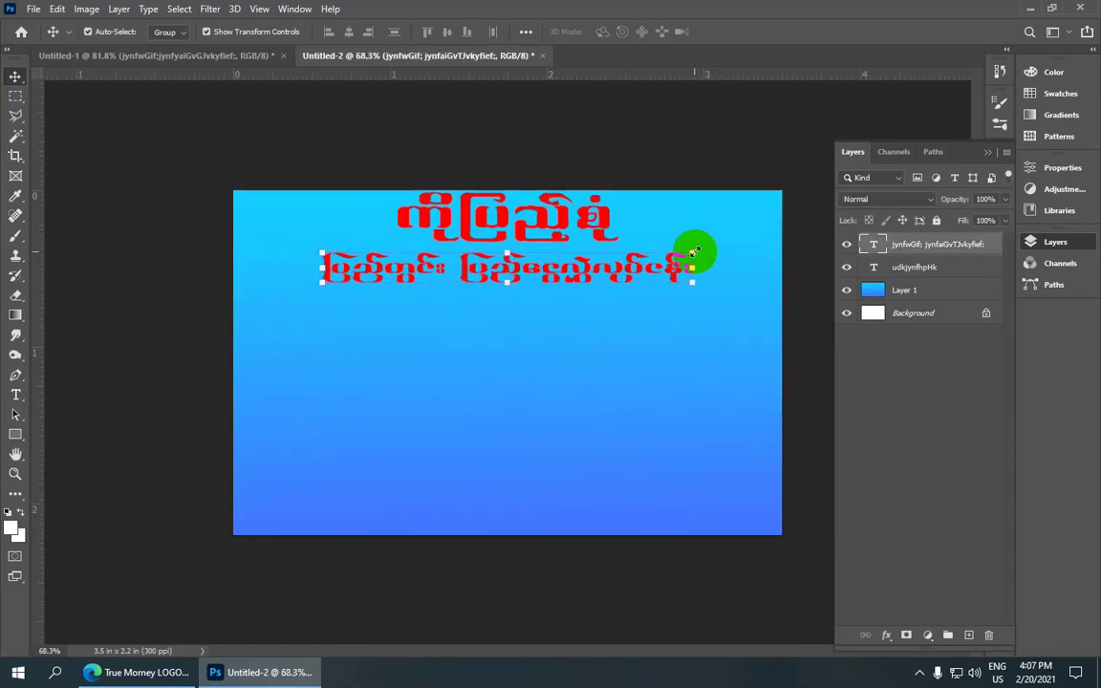
{"action": "left_click_drag", "start_coordinate": [692, 251], "coordinate": [656, 270]}
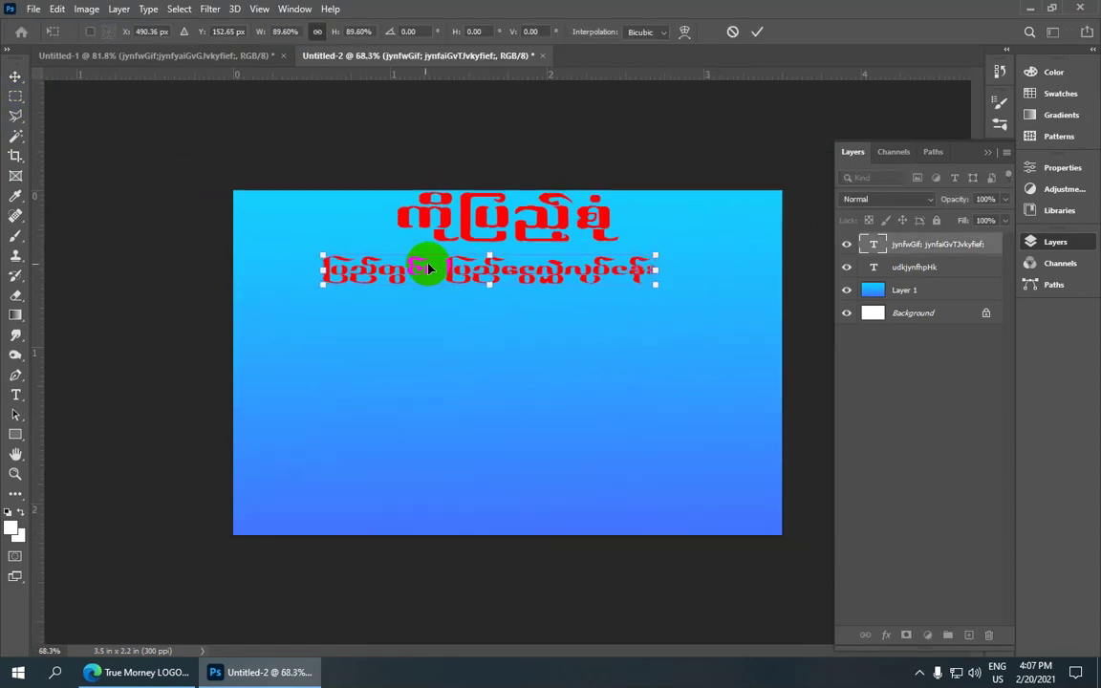
{"action": "left_click_drag", "start_coordinate": [322, 254], "coordinate": [332, 250]}
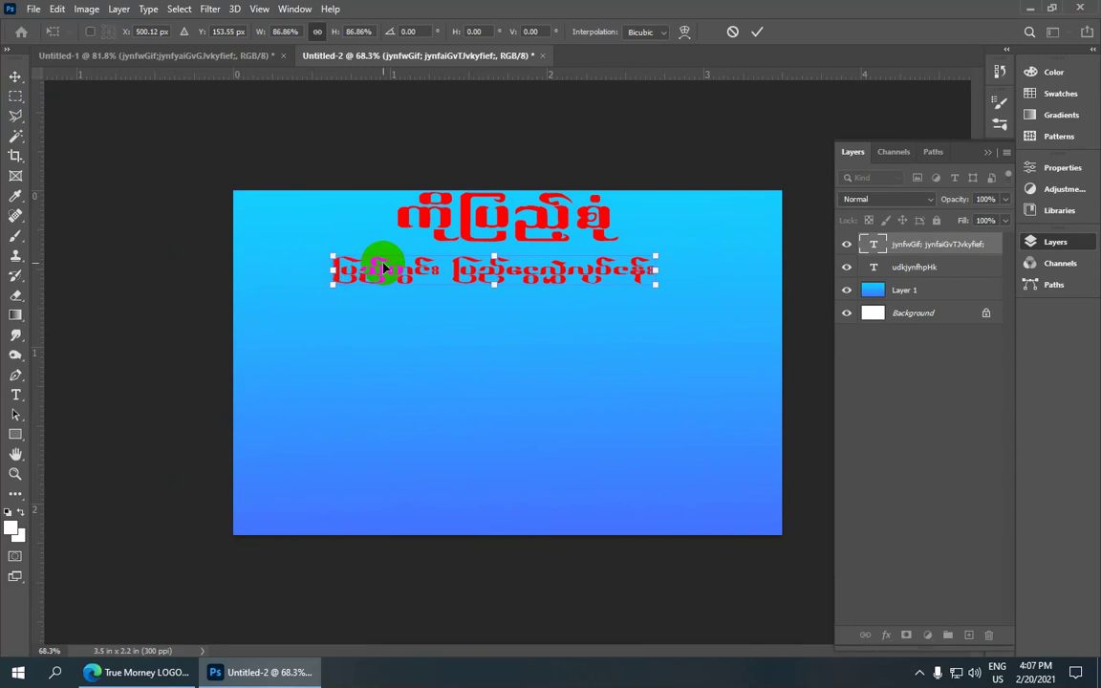
{"action": "left_click_drag", "start_coordinate": [466, 270], "coordinate": [466, 263]}
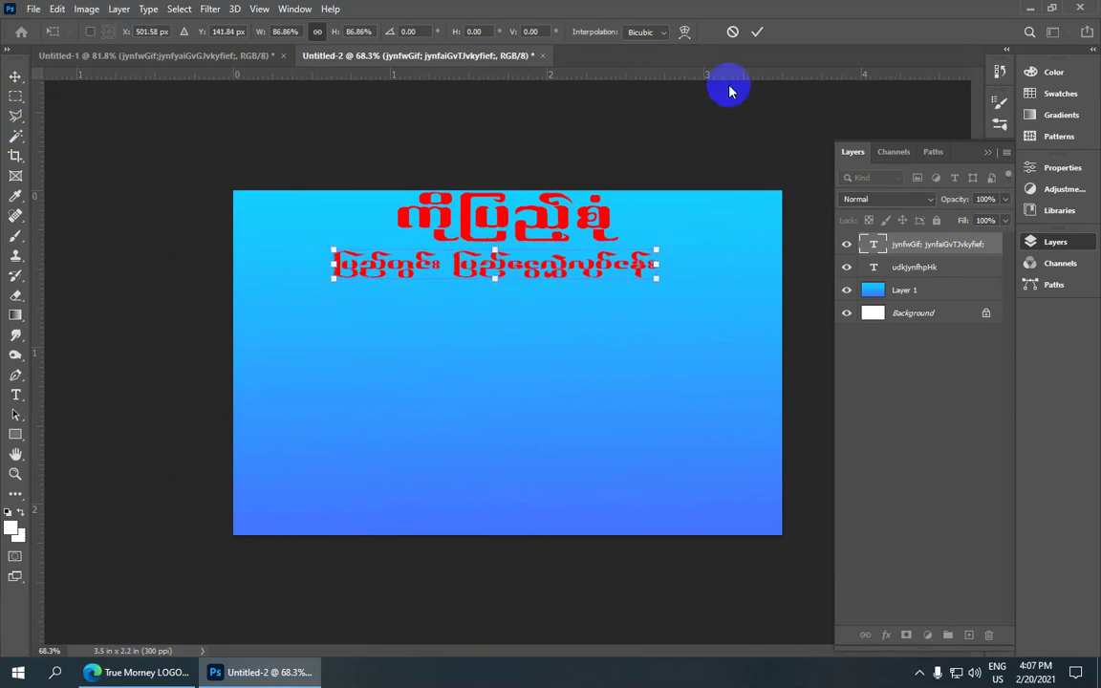
{"action": "left_click", "coordinate": [757, 32]}
{"action": "scroll", "coordinate": [573, 167], "scroll_direction": "up", "scroll_amount": 1}
{"action": "key", "text": "ctrl+a"}
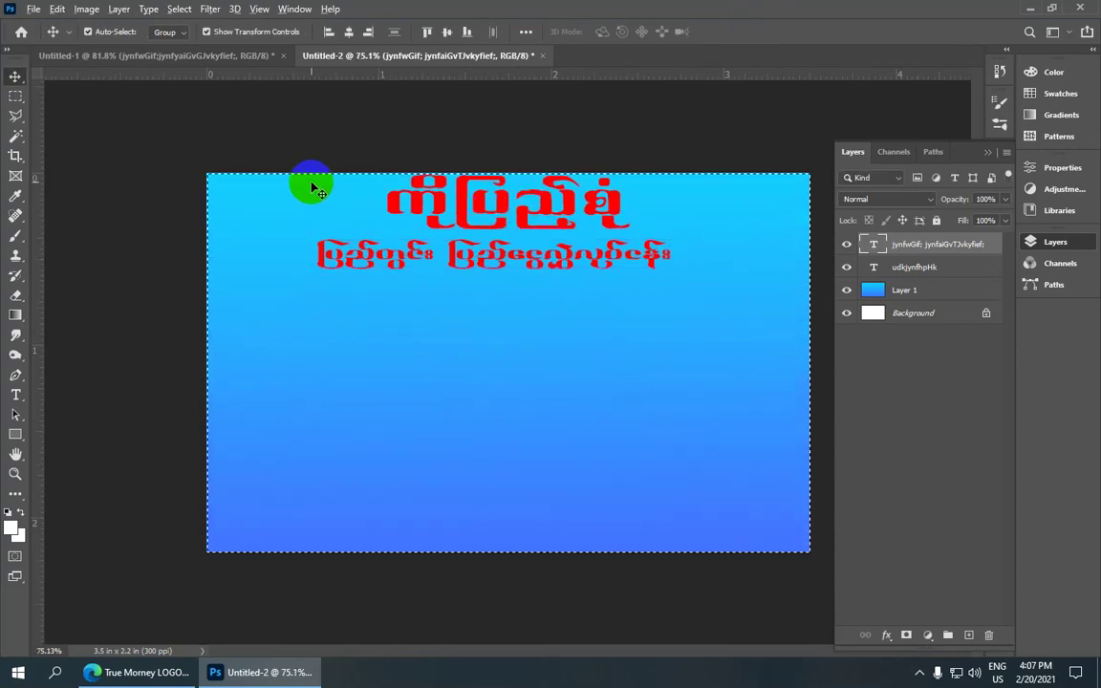
- Check the subtitle's distances to the card edges and reselect the entire canvas
{"action": "key", "text": "ctrl"}
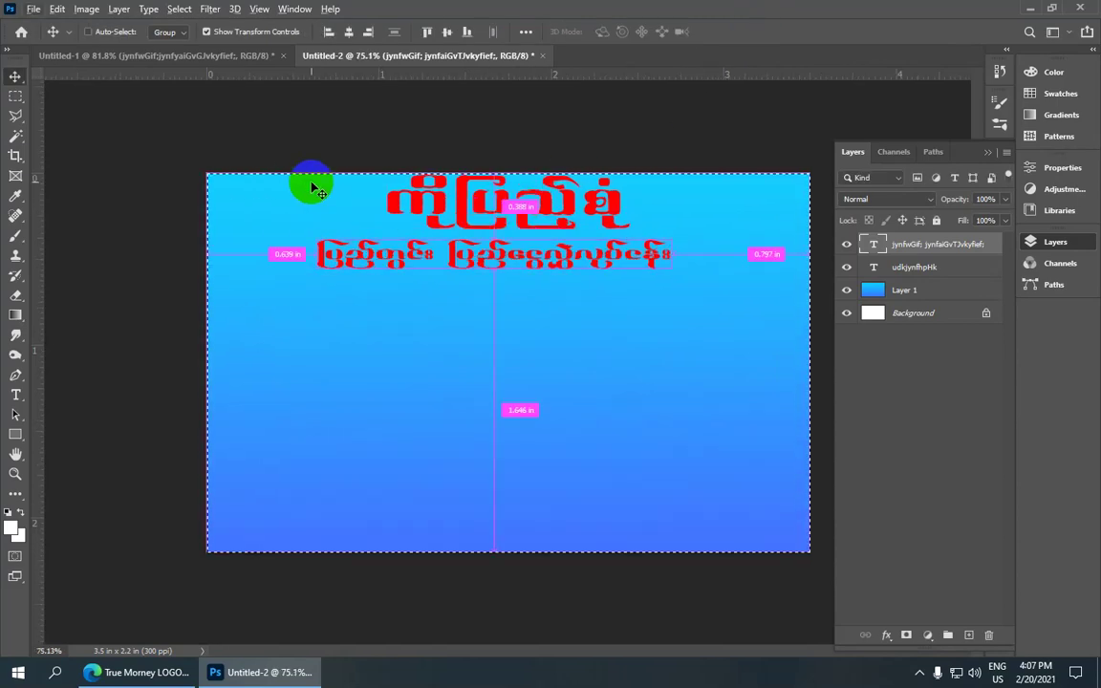
{"action": "key", "text": "ctrl+d"}
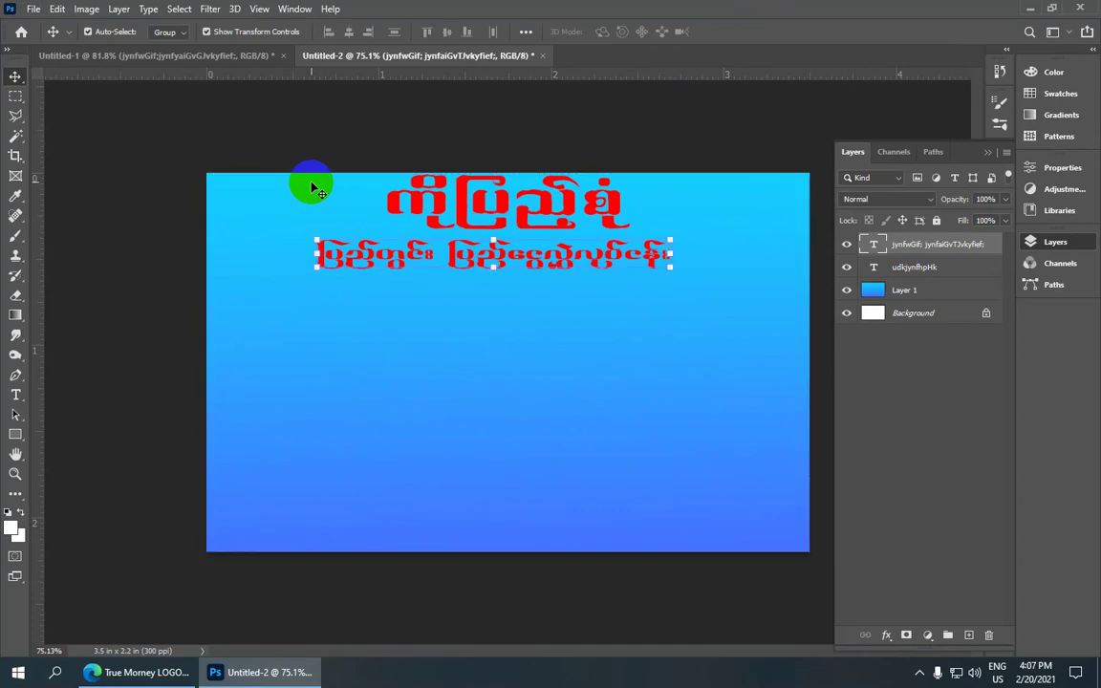
{"action": "scroll", "coordinate": [334, 200], "scroll_direction": "up", "scroll_amount": 2}
{"action": "scroll", "coordinate": [363, 216], "scroll_direction": "down", "scroll_amount": 1}
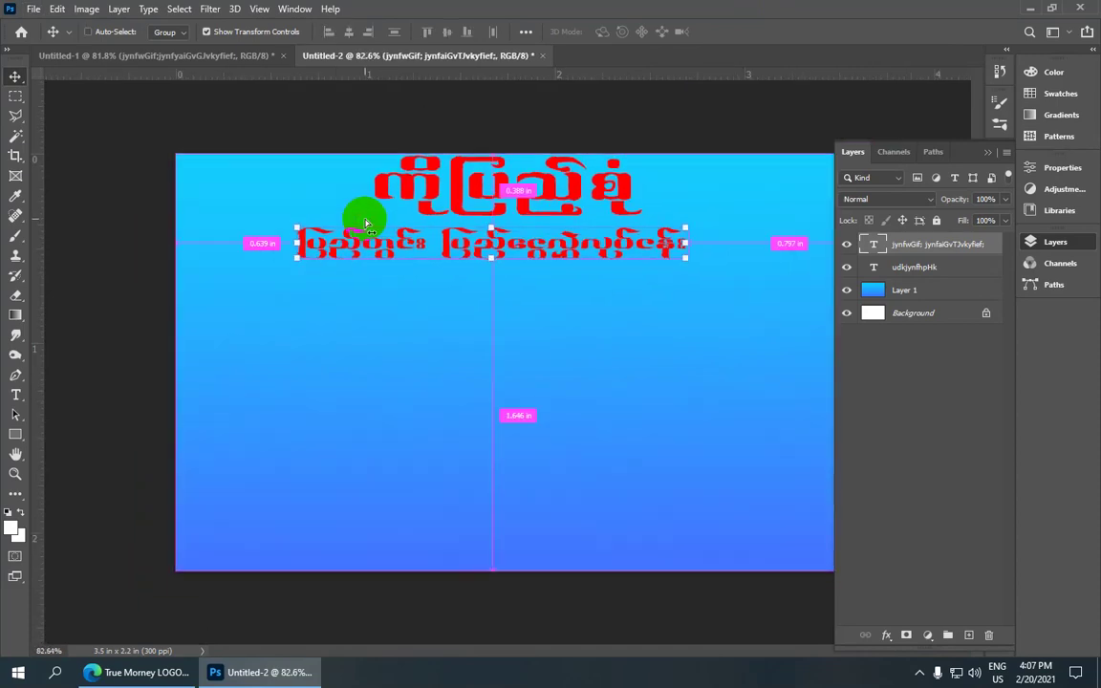
{"action": "key", "text": "ctrl+a"}
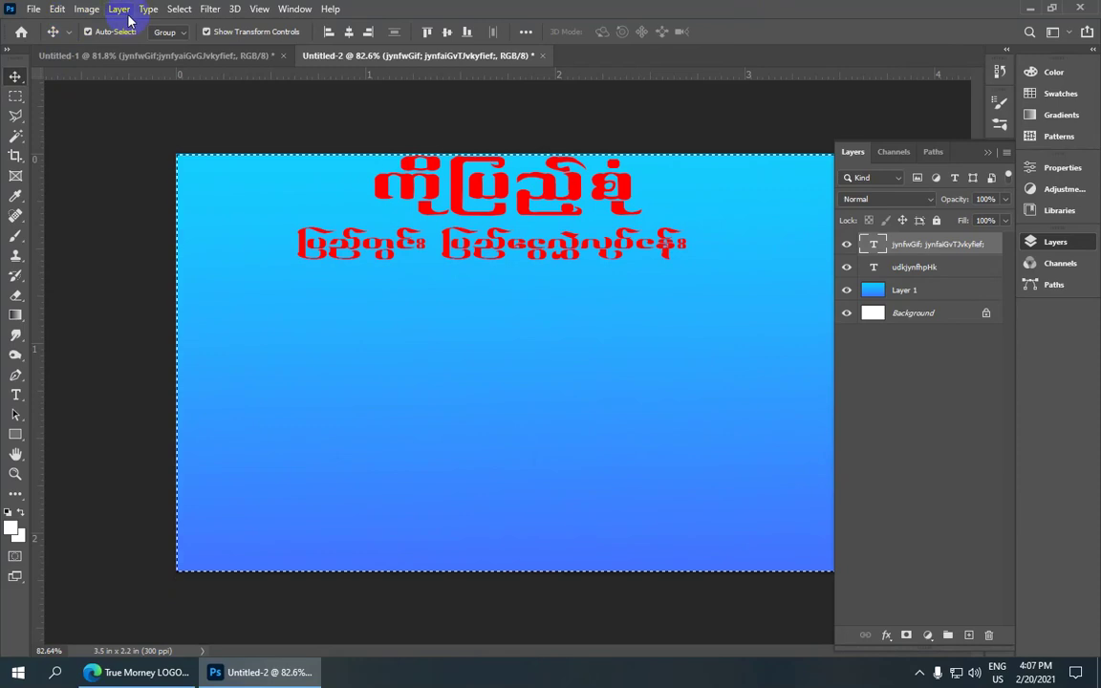
{"action": "left_click", "coordinate": [120, 10]}
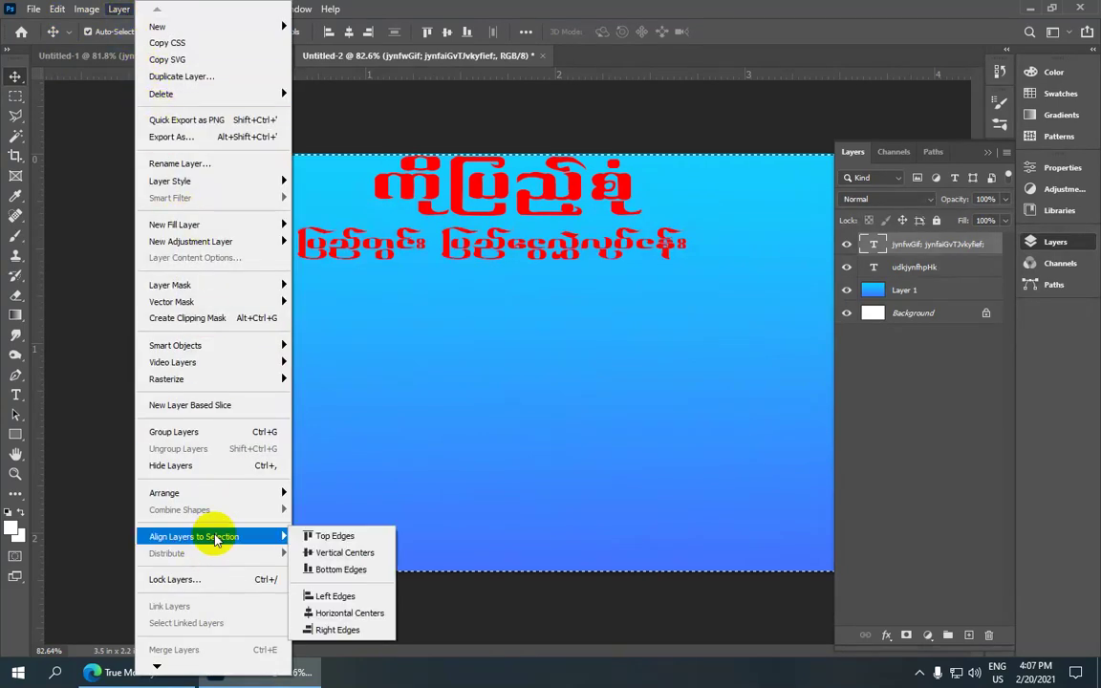
{"action": "mouse_move", "coordinate": [194, 536]}
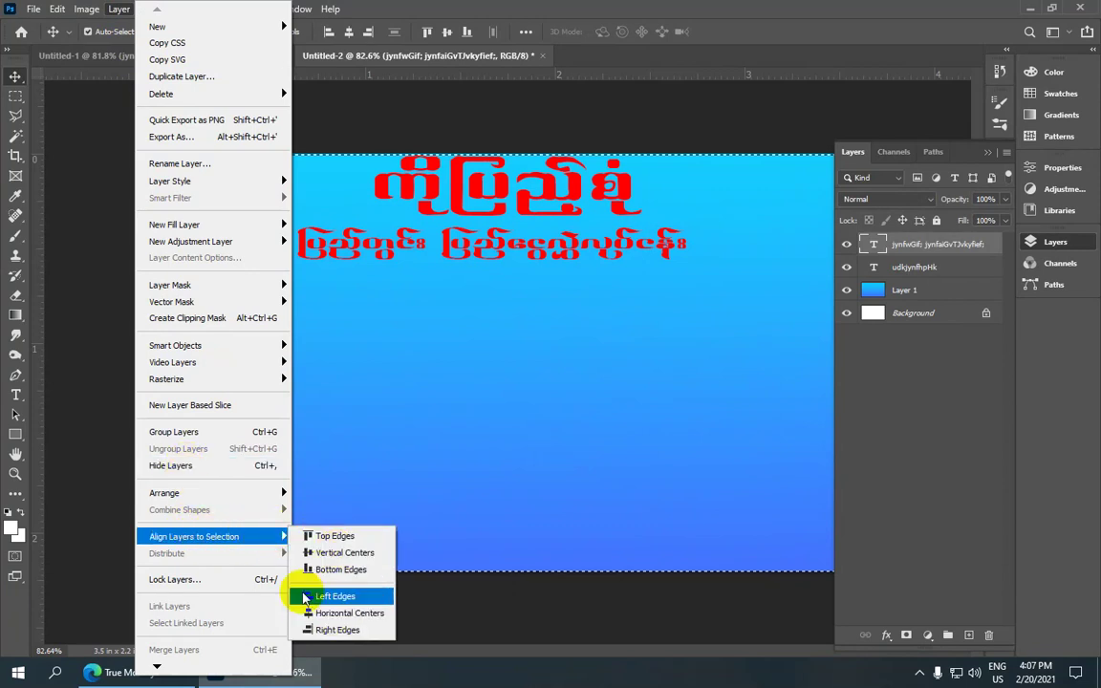
{"action": "left_click", "coordinate": [61, 411]}
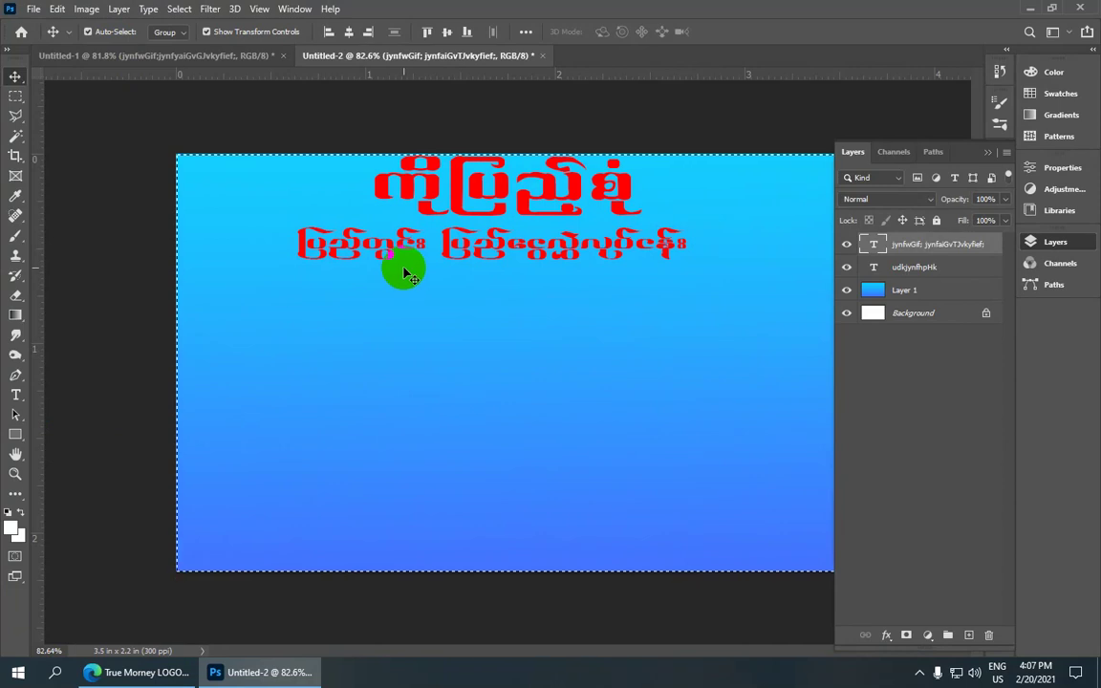
- Align the subtitle to the canvas horizontal centre, then clear the selection
{"action": "key", "text": "alt+l"}
{"action": "key", "text": "i"}
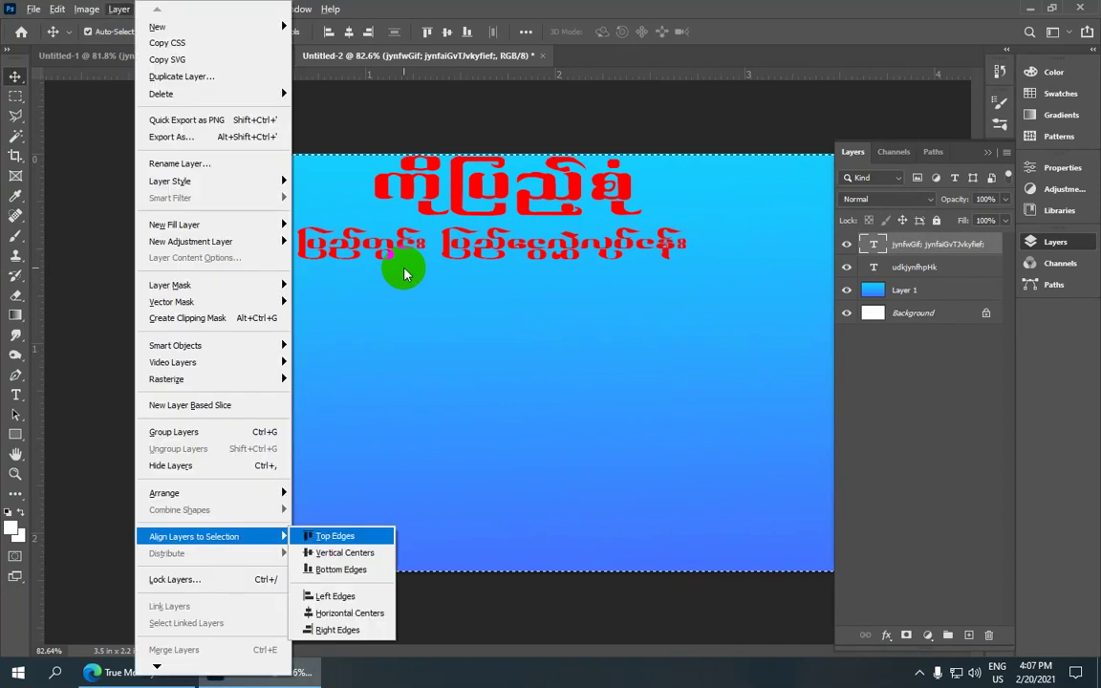
{"action": "key", "text": "h"}
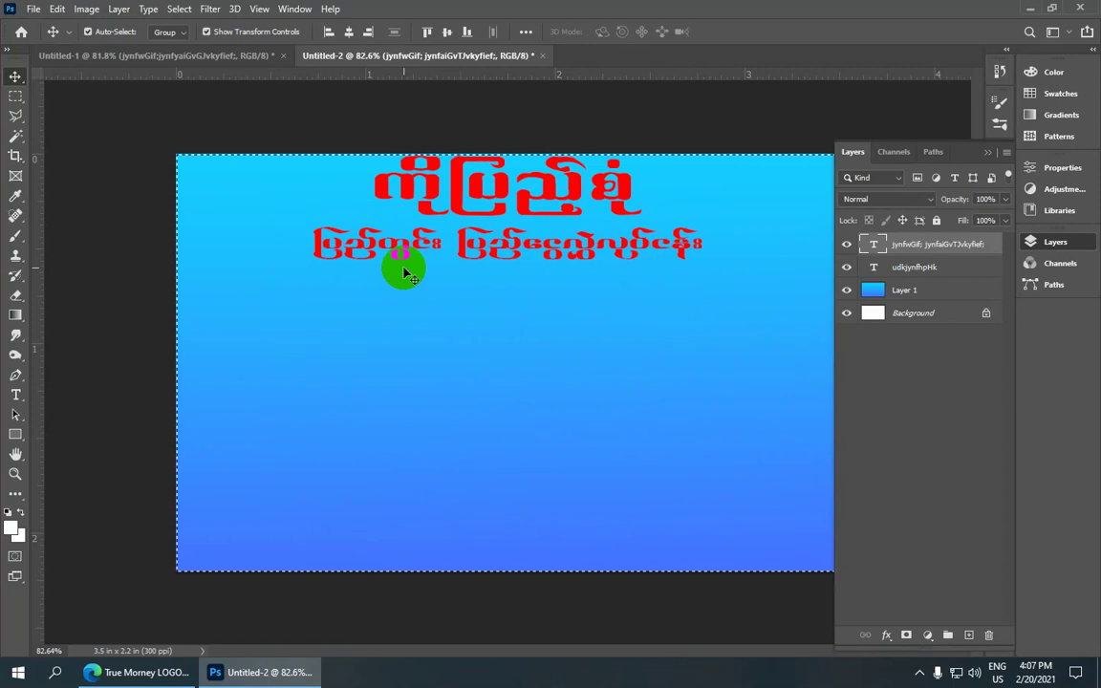
{"action": "scroll", "coordinate": [504, 172], "scroll_direction": "down", "scroll_amount": 2}
{"action": "scroll", "coordinate": [504, 172], "scroll_direction": "up", "scroll_amount": 2}
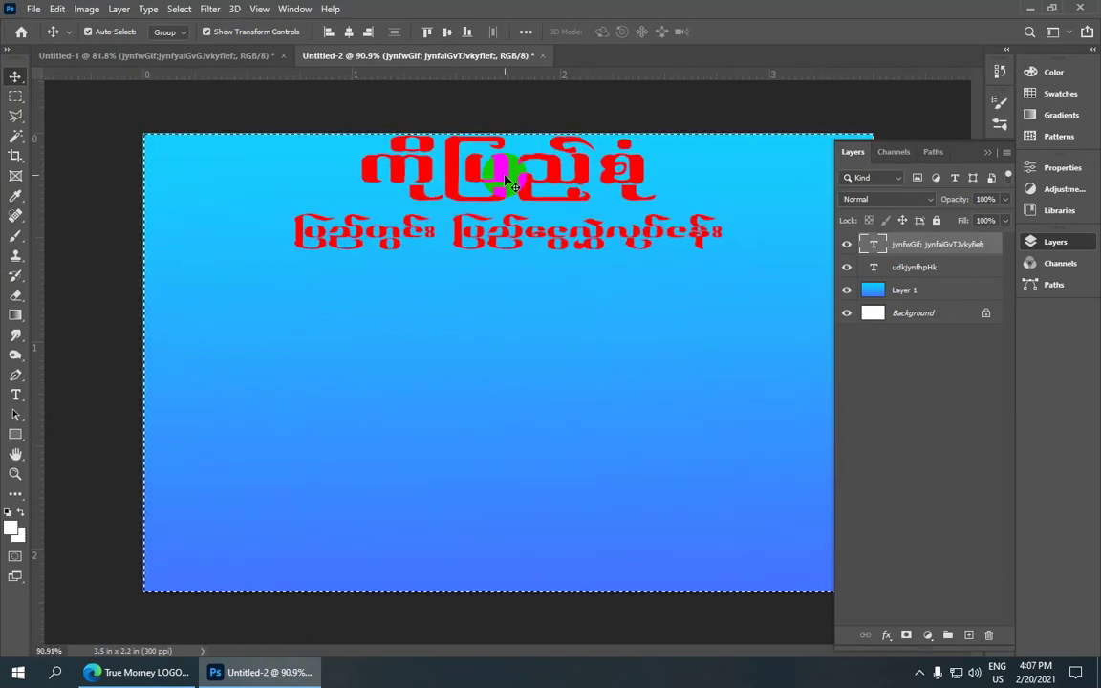
{"action": "scroll", "coordinate": [503, 171], "scroll_direction": "down", "scroll_amount": 1}
{"action": "scroll", "coordinate": [524, 263], "scroll_direction": "down", "scroll_amount": 1}
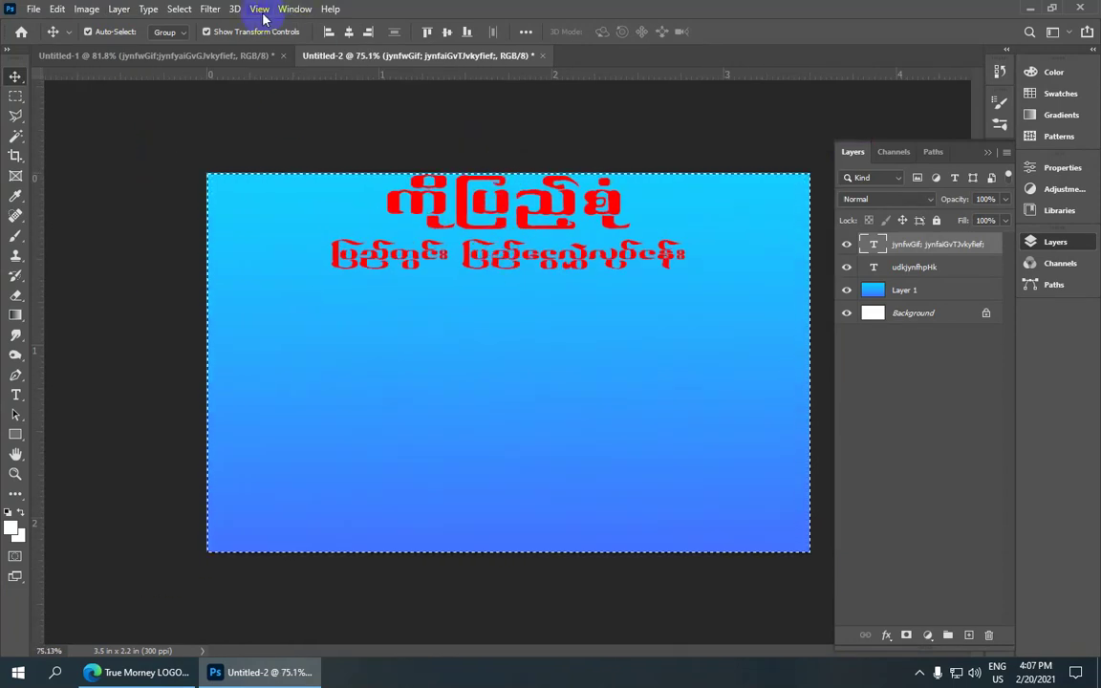
{"action": "left_click", "coordinate": [176, 10]}
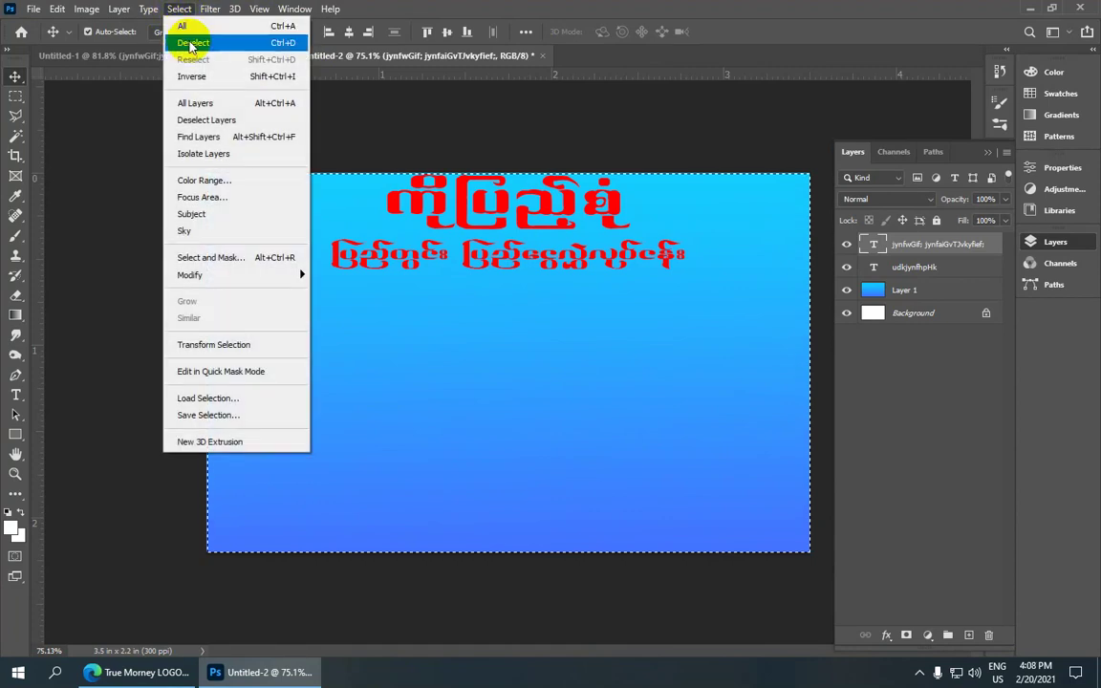
{"action": "left_click", "coordinate": [191, 43]}
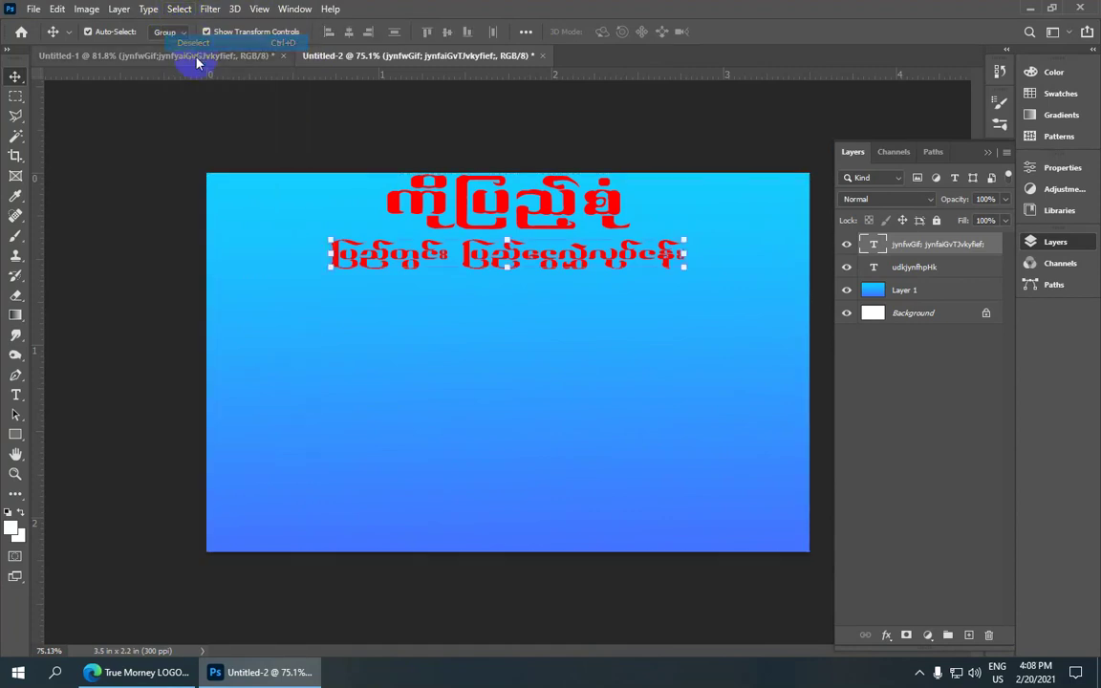
{"action": "scroll", "coordinate": [484, 229], "scroll_direction": "up", "scroll_amount": 1}
{"action": "scroll", "coordinate": [486, 218], "scroll_direction": "up", "scroll_amount": 1}
{"action": "scroll", "coordinate": [484, 218], "scroll_direction": "down", "scroll_amount": 1}
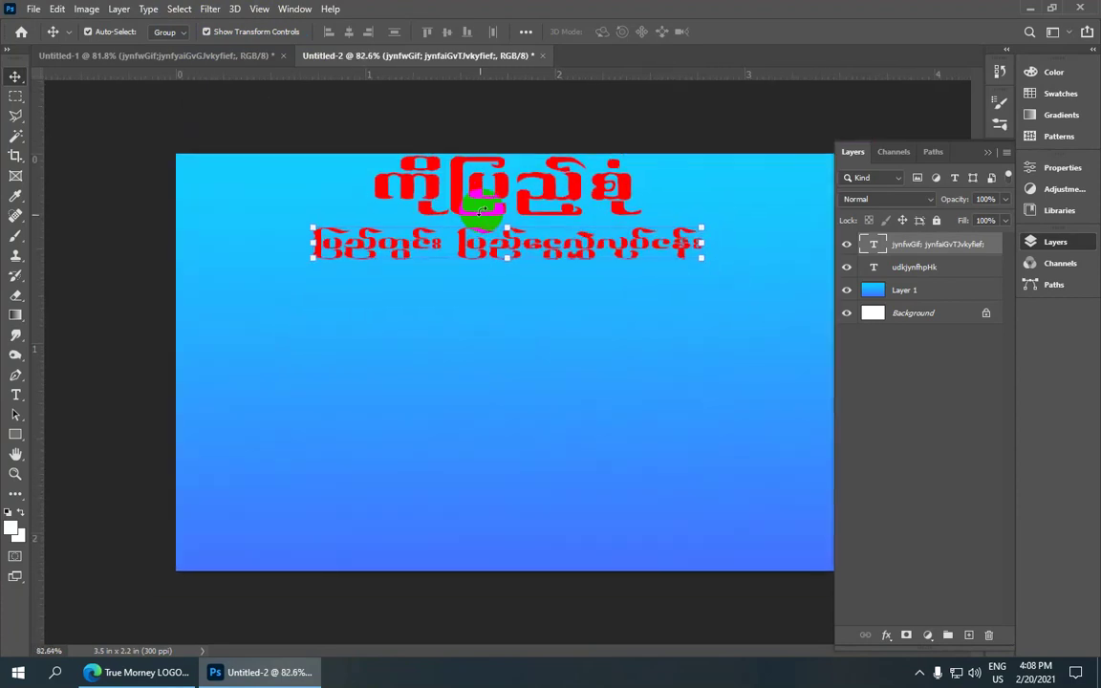
- In Untitled-1, select the layer holding the KBZ Pay logo
{"action": "left_click", "coordinate": [172, 57]}
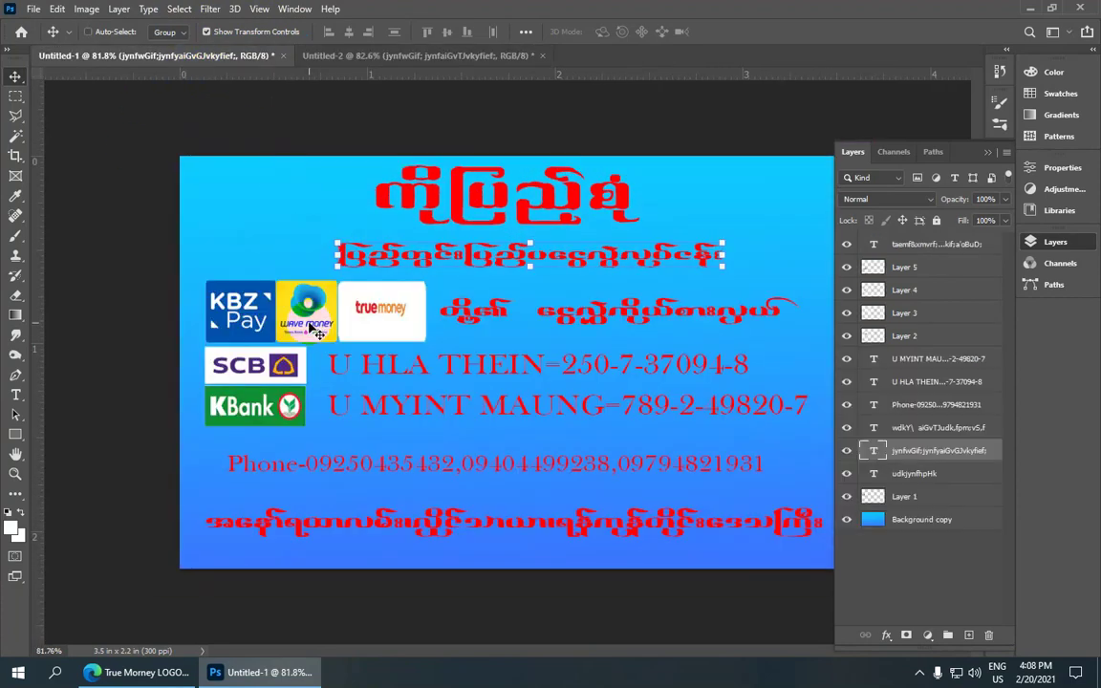
{"action": "scroll", "coordinate": [306, 344], "scroll_direction": "up", "scroll_amount": 2}
{"action": "scroll", "coordinate": [319, 382], "scroll_direction": "up", "scroll_amount": 1}
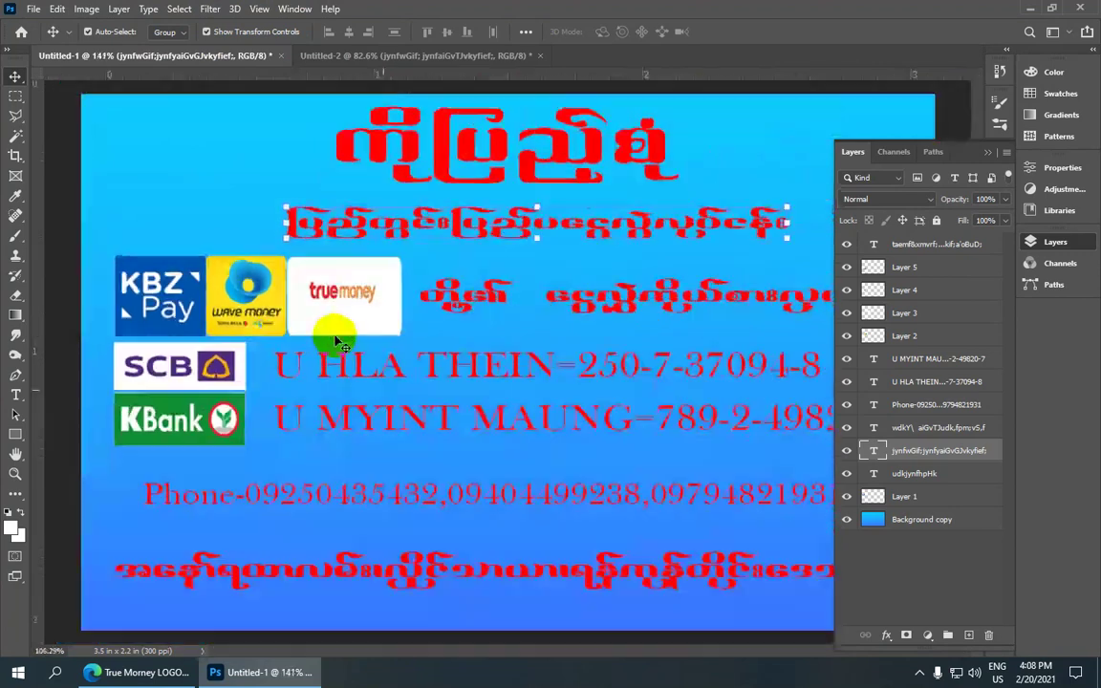
{"action": "scroll", "coordinate": [344, 344], "scroll_direction": "down", "scroll_amount": 2}
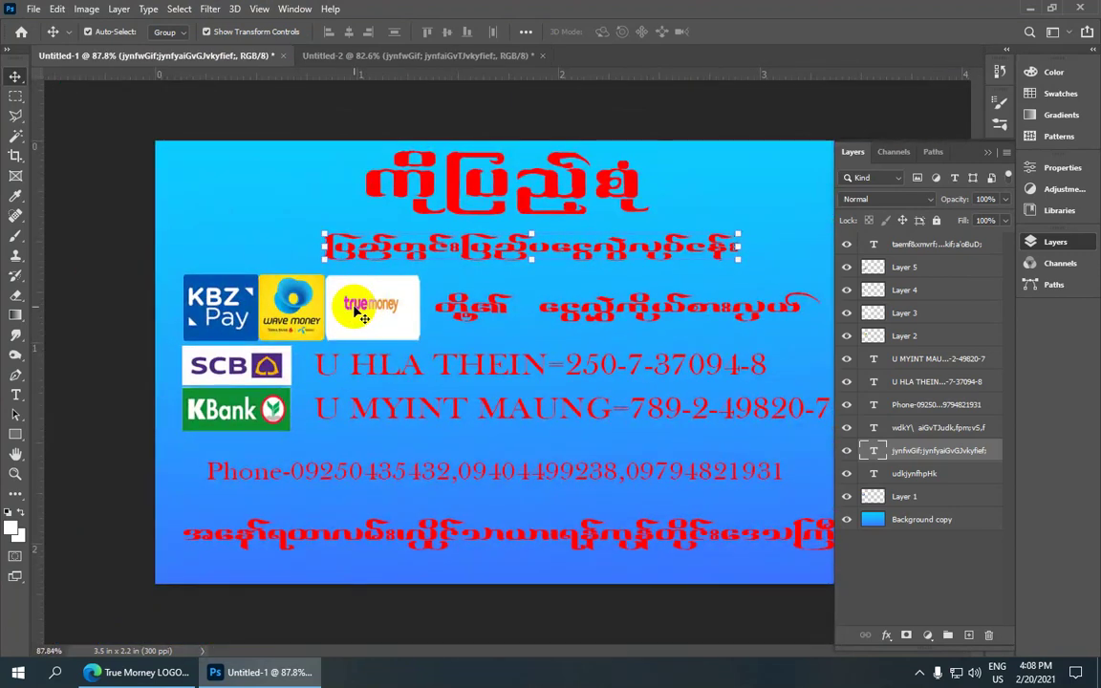
{"action": "left_click", "coordinate": [846, 496]}
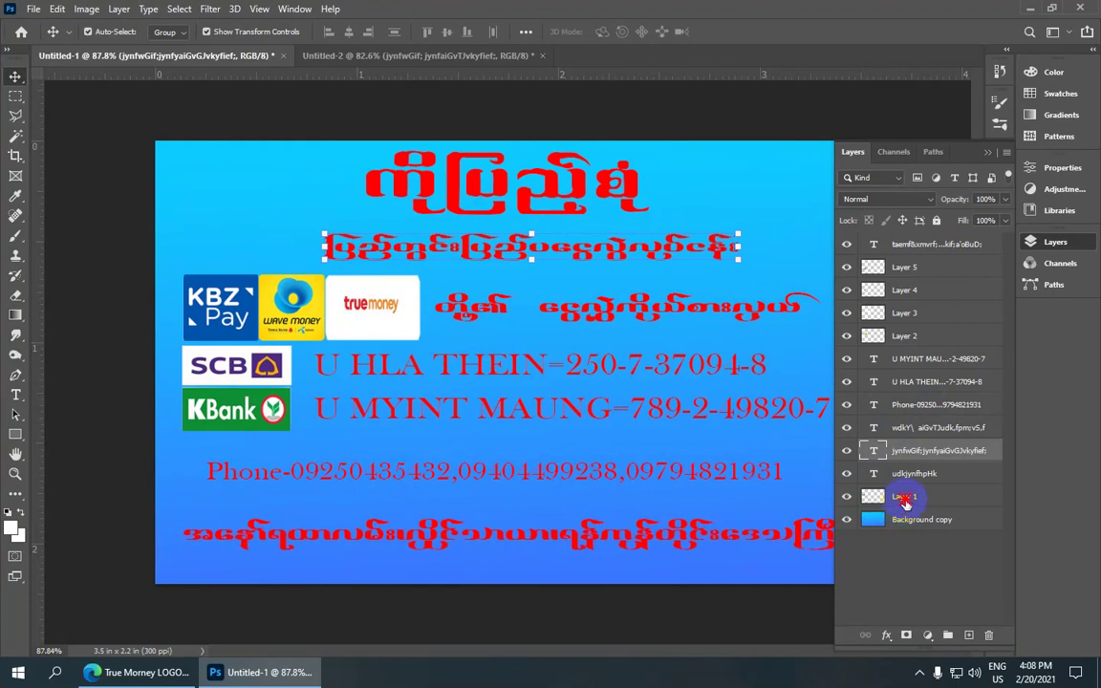
{"action": "left_click", "coordinate": [905, 497]}
{"action": "scroll", "coordinate": [481, 349], "scroll_direction": "down", "scroll_amount": 2}
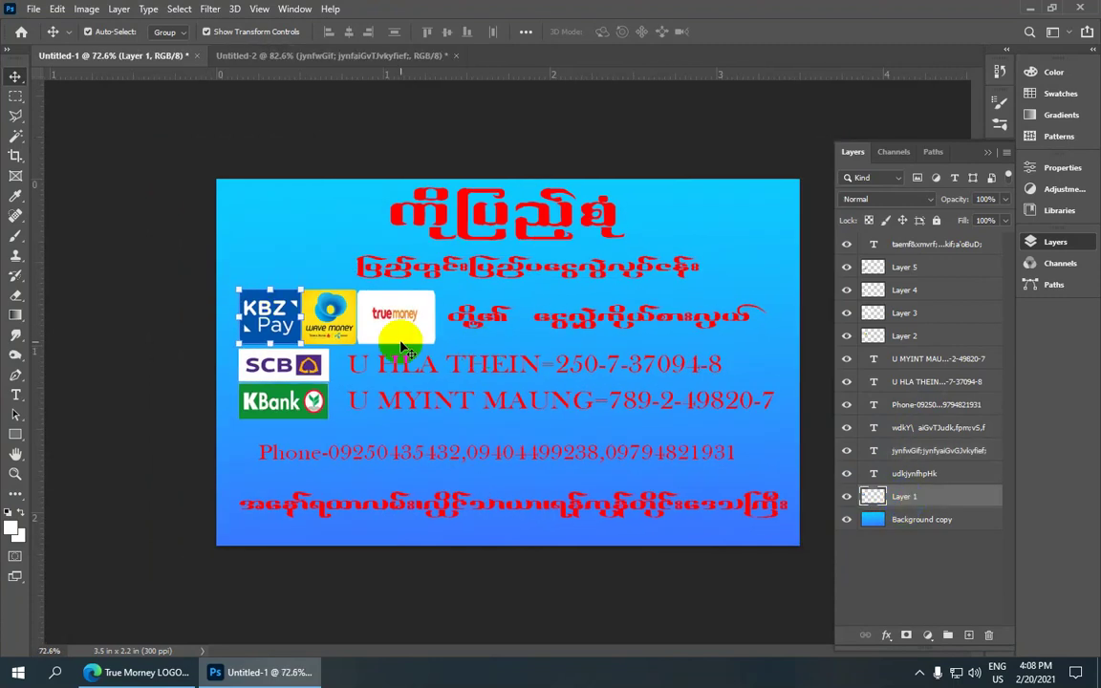
{"action": "scroll", "coordinate": [285, 287], "scroll_direction": "up", "scroll_amount": 3}
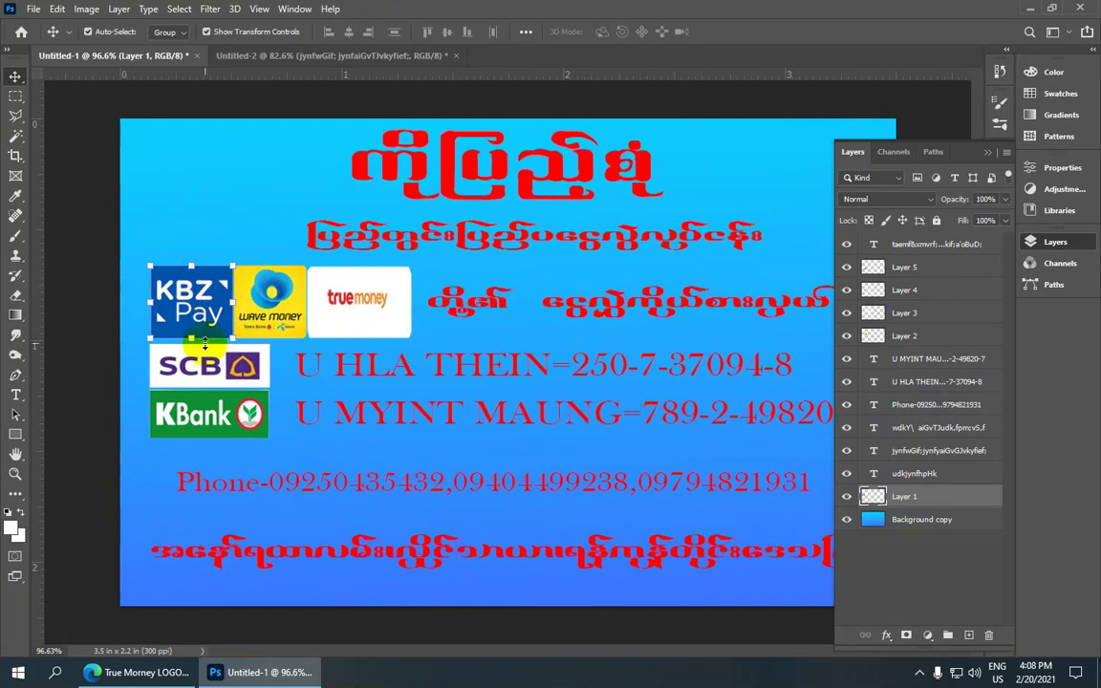
- Add the Wave Money and True Money logos to the selection and copy all three
{"action": "left_click", "coordinate": [274, 311], "text": "shift"}
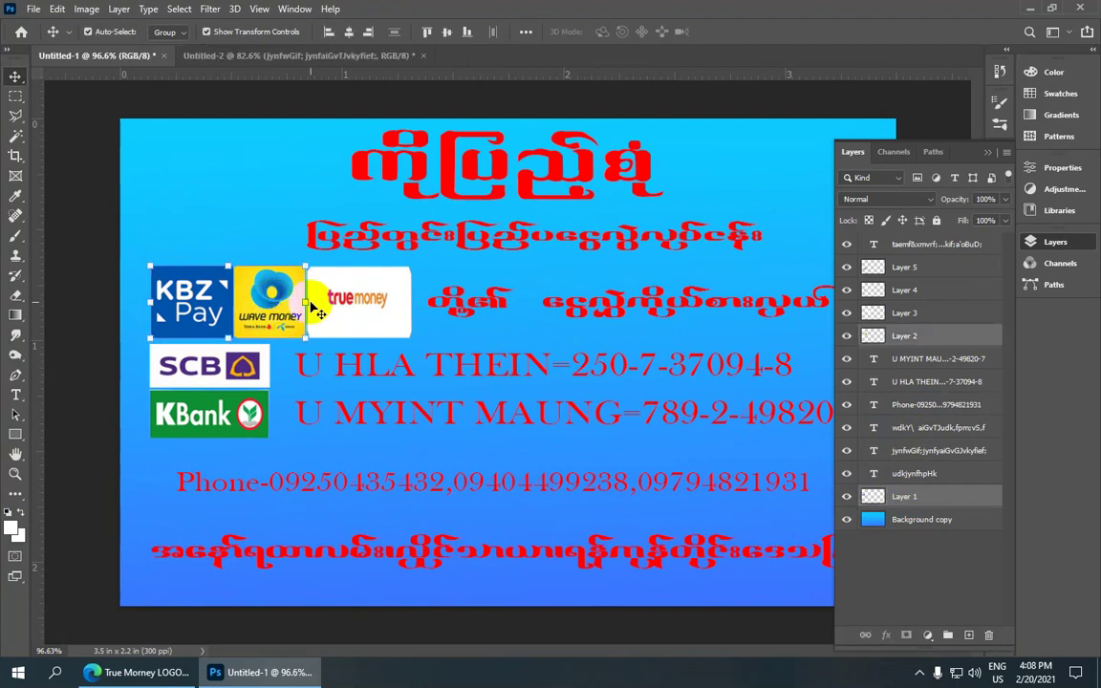
{"action": "left_click", "coordinate": [368, 304], "text": "shift"}
{"action": "scroll", "coordinate": [401, 301], "scroll_direction": "down", "scroll_amount": 3}
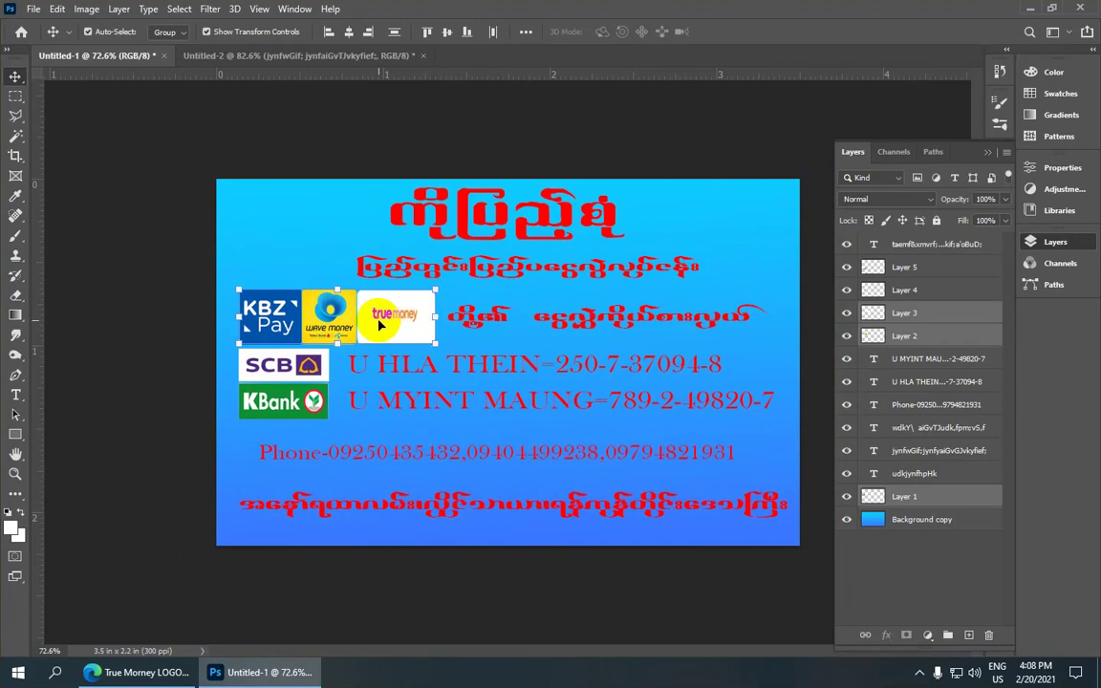
{"action": "left_click", "coordinate": [57, 9]}
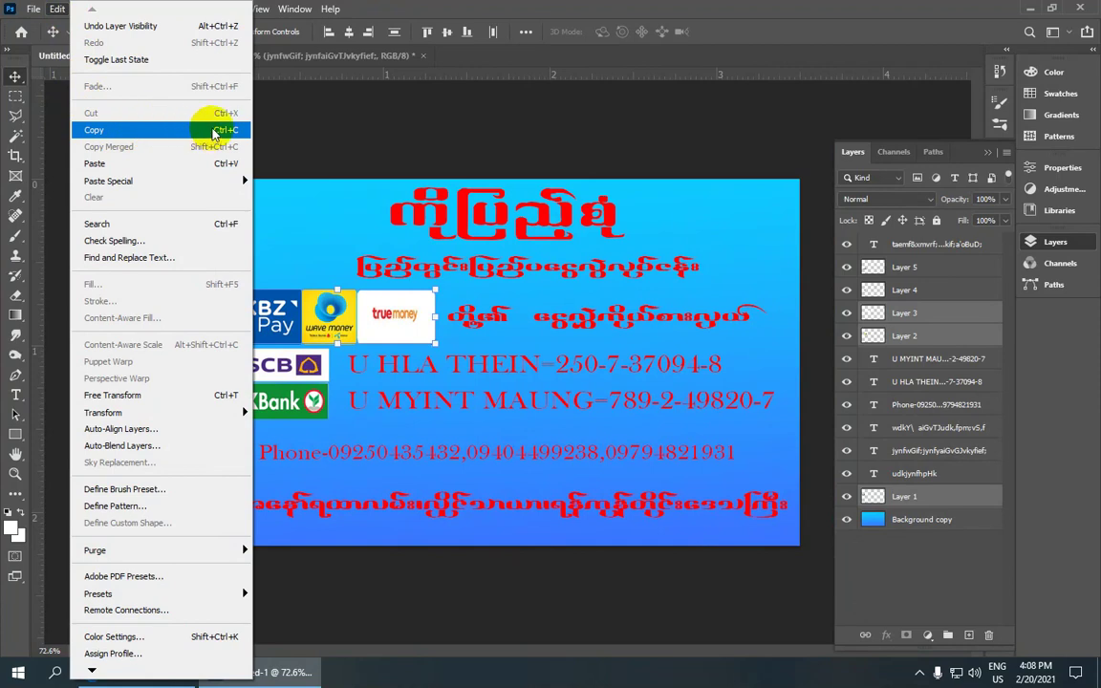
{"action": "left_click", "coordinate": [202, 130]}
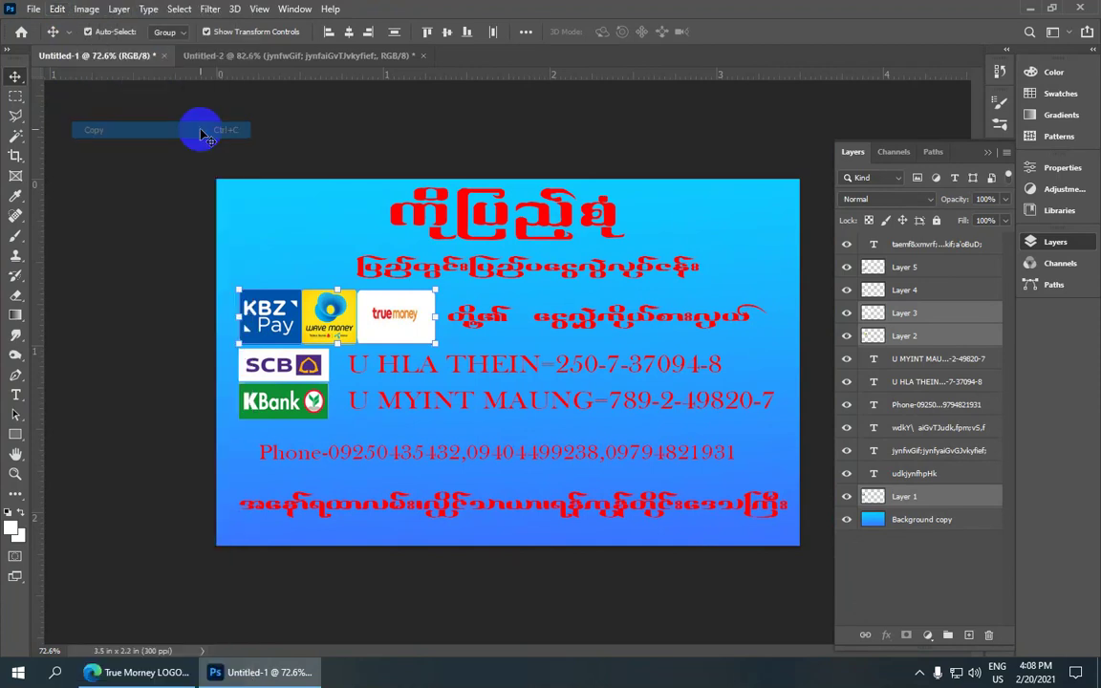
- Paste the three payment logos into Untitled-2 above the blue gradient layer
{"action": "left_click", "coordinate": [251, 57]}
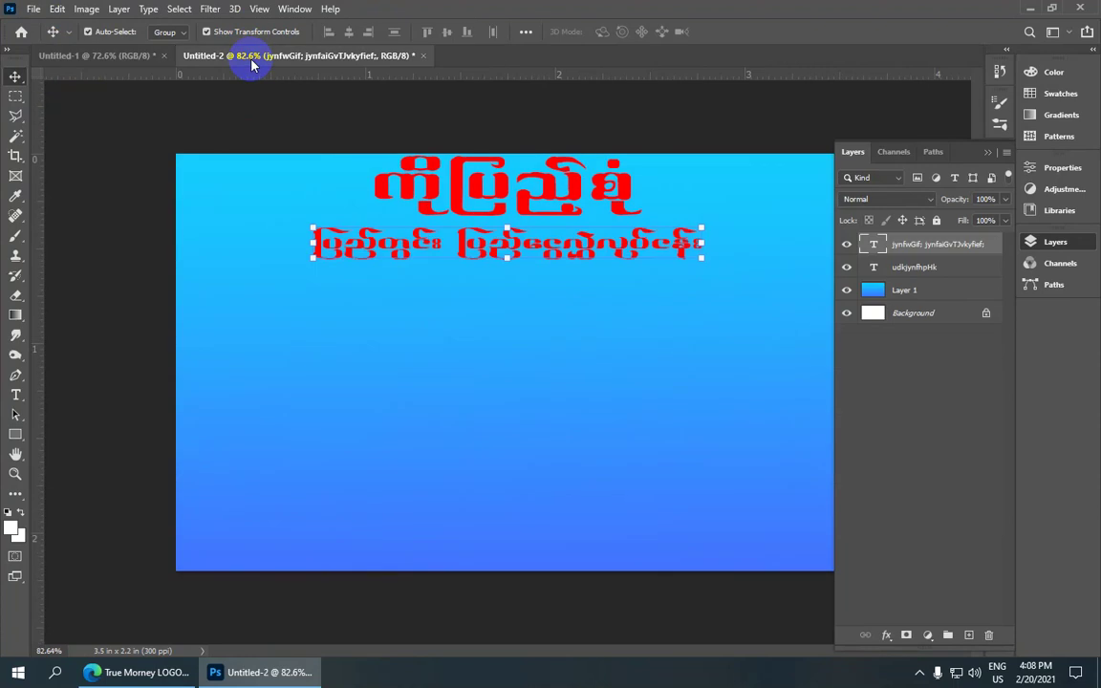
{"action": "left_click", "coordinate": [243, 325]}
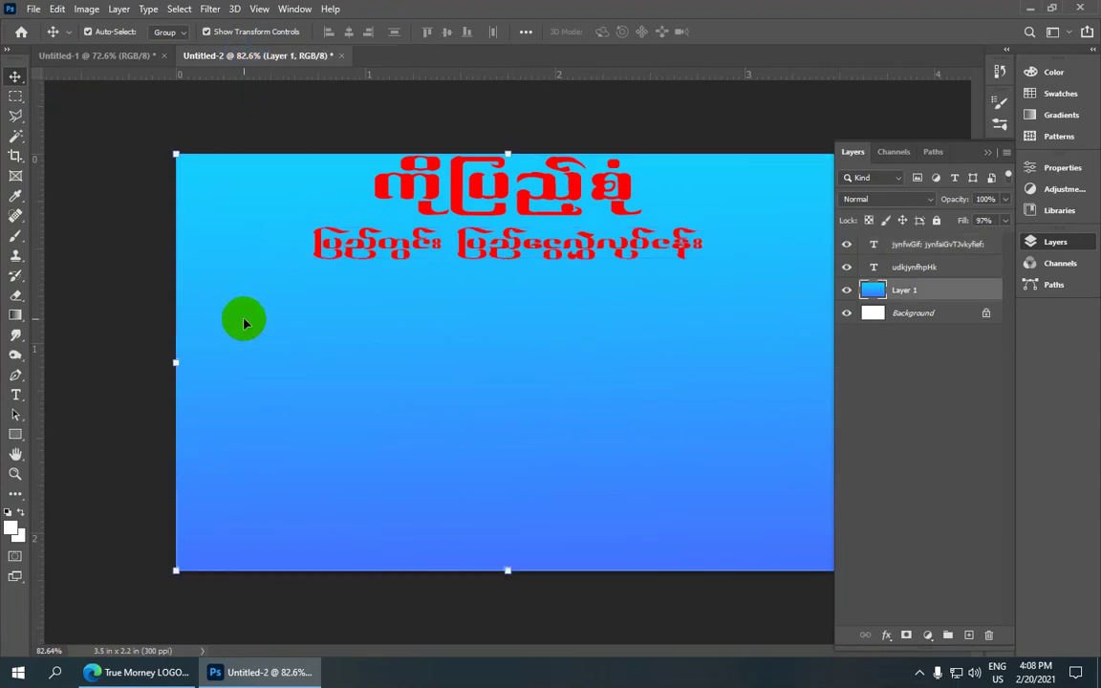
{"action": "left_click", "coordinate": [57, 10]}
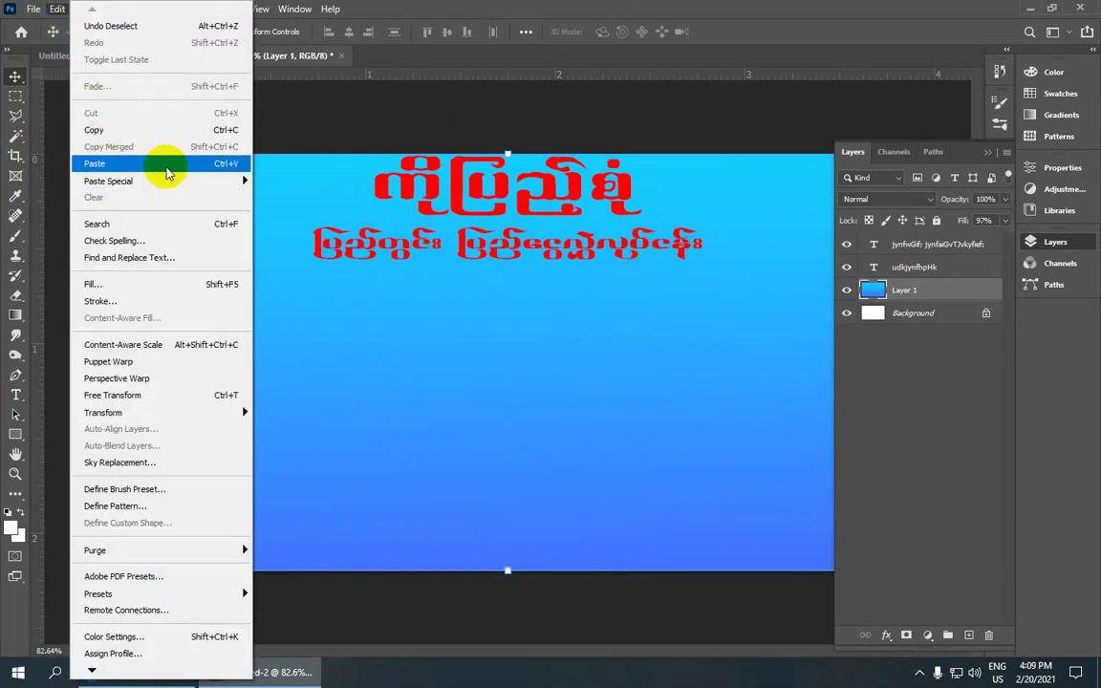
{"action": "left_click", "coordinate": [166, 172]}
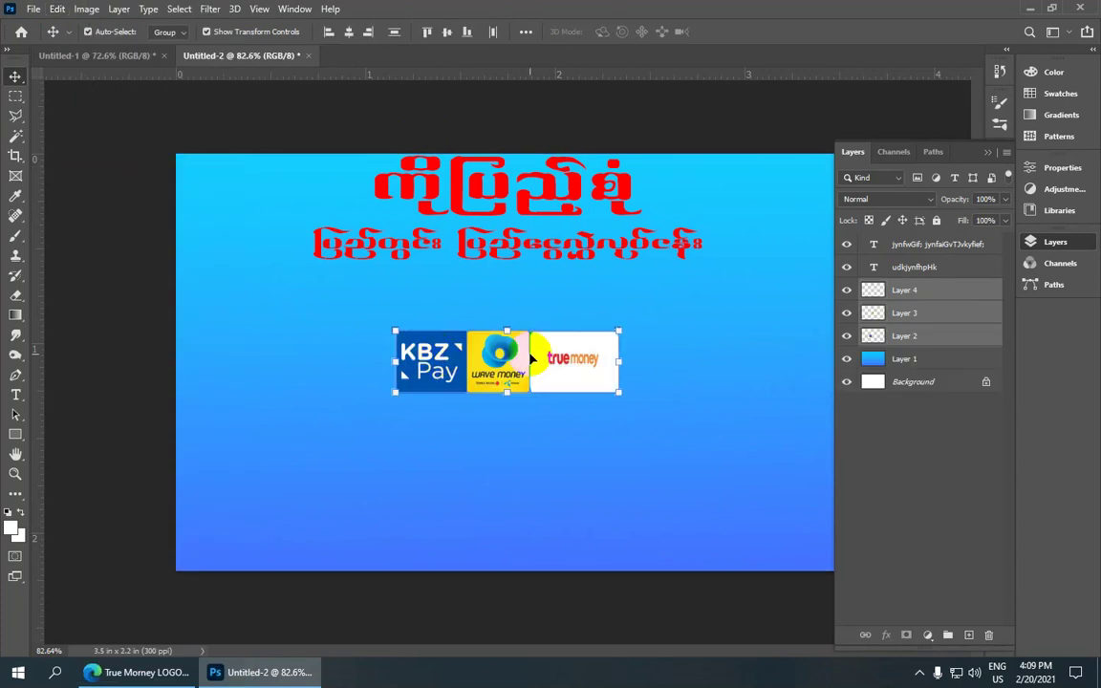
- Move the pasted logos up-left beneath the subtitle, then return to Untitled-1
{"action": "mouse_move", "coordinate": [469, 357]}
{"action": "left_mouse_down"}
{"action": "mouse_move", "coordinate": [290, 320]}
{"action": "mouse_move", "coordinate": [276, 292]}
{"action": "mouse_move", "coordinate": [269, 299]}
{"action": "left_mouse_up"}
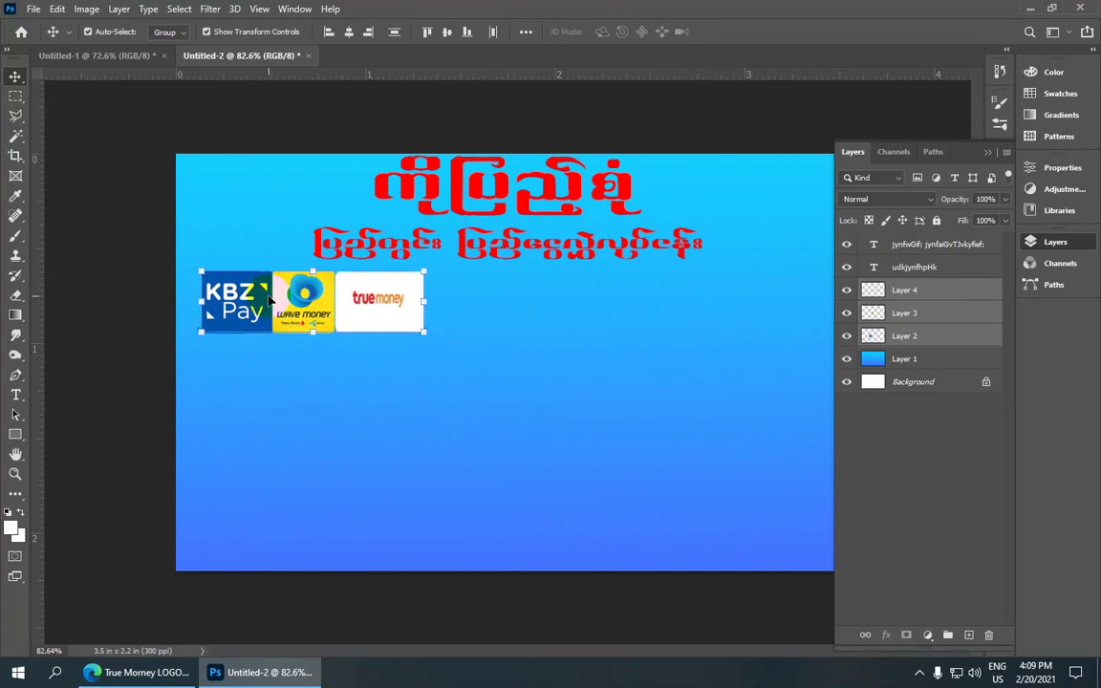
{"action": "scroll", "coordinate": [363, 241], "scroll_direction": "down", "scroll_amount": 2}
{"action": "scroll", "coordinate": [363, 240], "scroll_direction": "up", "scroll_amount": 4}
{"action": "scroll", "coordinate": [363, 241], "scroll_direction": "down", "scroll_amount": 1}
{"action": "scroll", "coordinate": [364, 252], "scroll_direction": "down", "scroll_amount": 2}
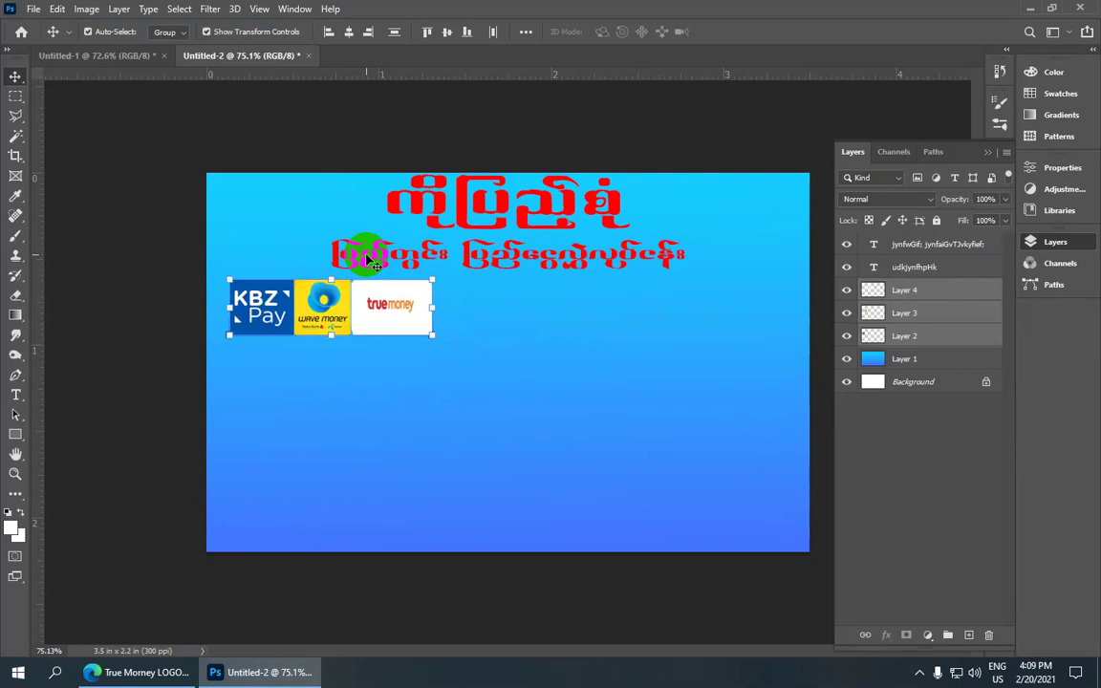
{"action": "left_click", "coordinate": [138, 56]}
{"action": "scroll", "coordinate": [430, 212], "scroll_direction": "up", "scroll_amount": 2}
- Flip between Untitled-1 and Untitled-2 to compare the cards, ending on Untitled-1
{"action": "scroll", "coordinate": [428, 215], "scroll_direction": "down", "scroll_amount": 2}
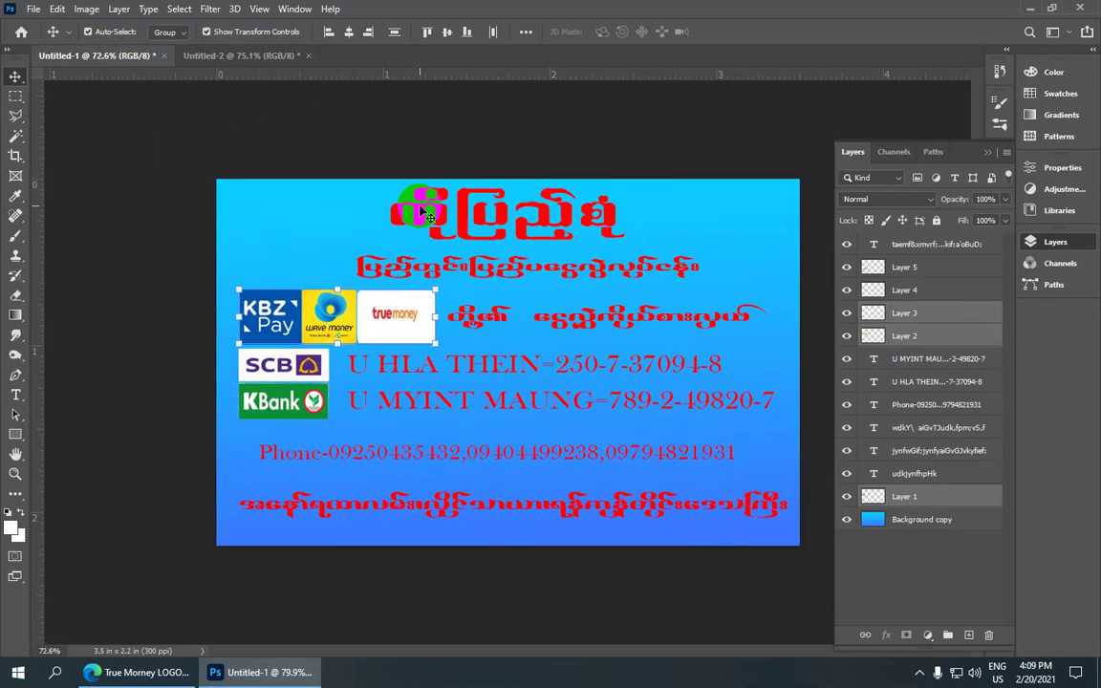
{"action": "scroll", "coordinate": [427, 215], "scroll_direction": "up", "scroll_amount": 1}
{"action": "left_click", "coordinate": [263, 57]}
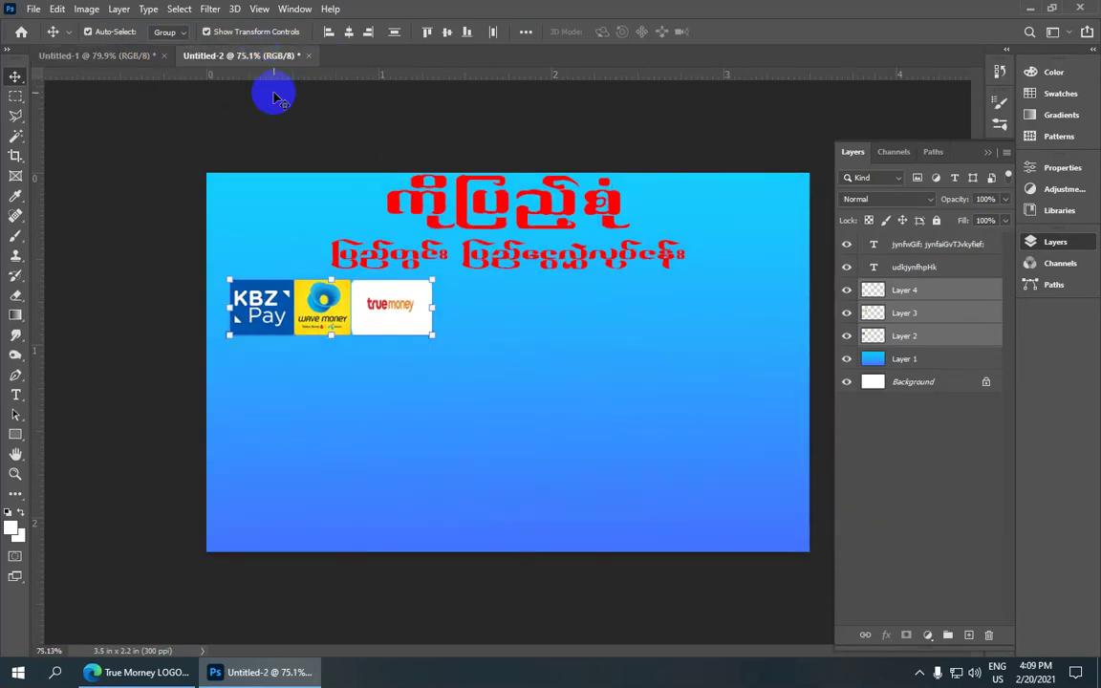
{"action": "left_click", "coordinate": [134, 56]}
{"action": "left_click", "coordinate": [249, 56]}
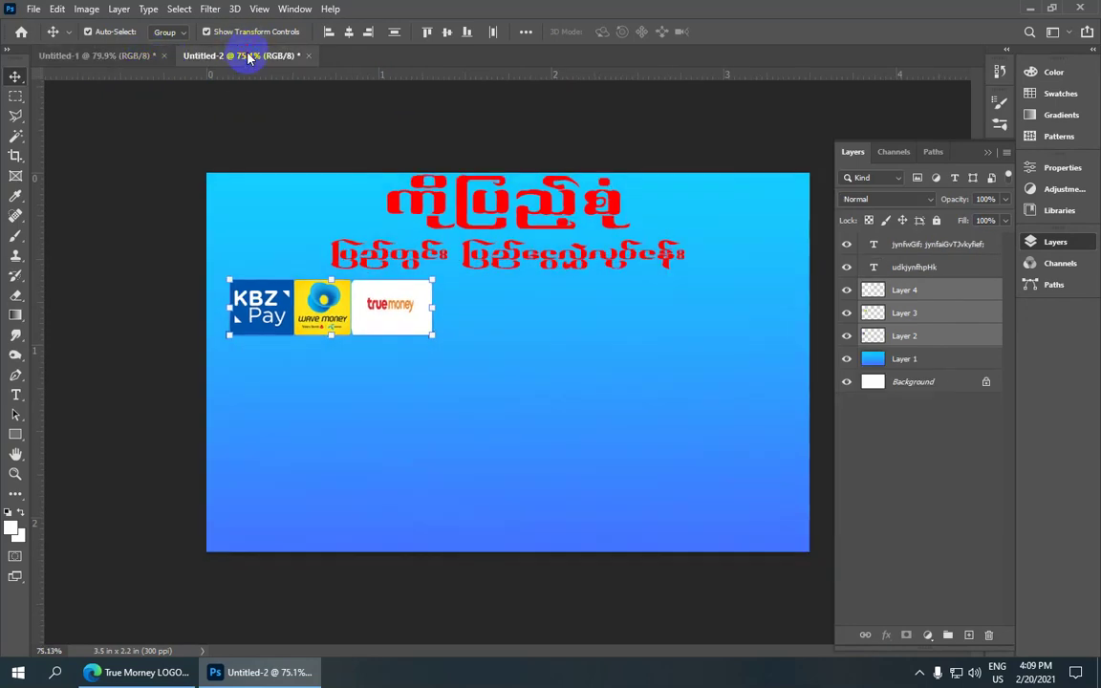
{"action": "left_click", "coordinate": [147, 55]}
{"action": "left_click", "coordinate": [238, 56]}
{"action": "left_click", "coordinate": [143, 55]}
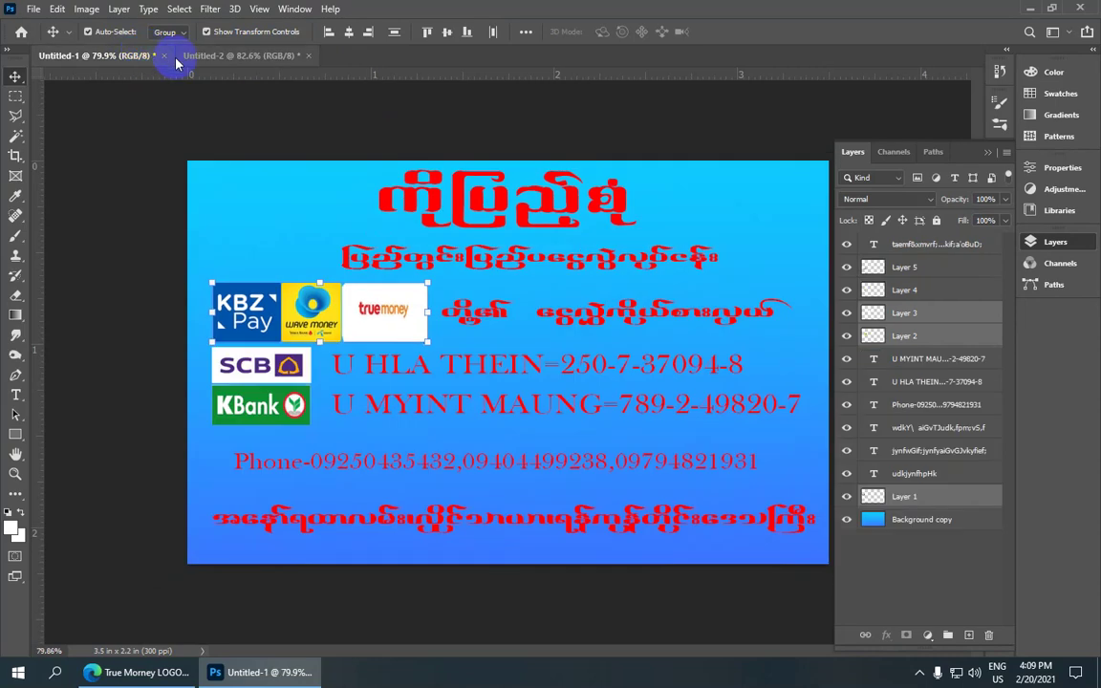
{"action": "left_click", "coordinate": [229, 55]}
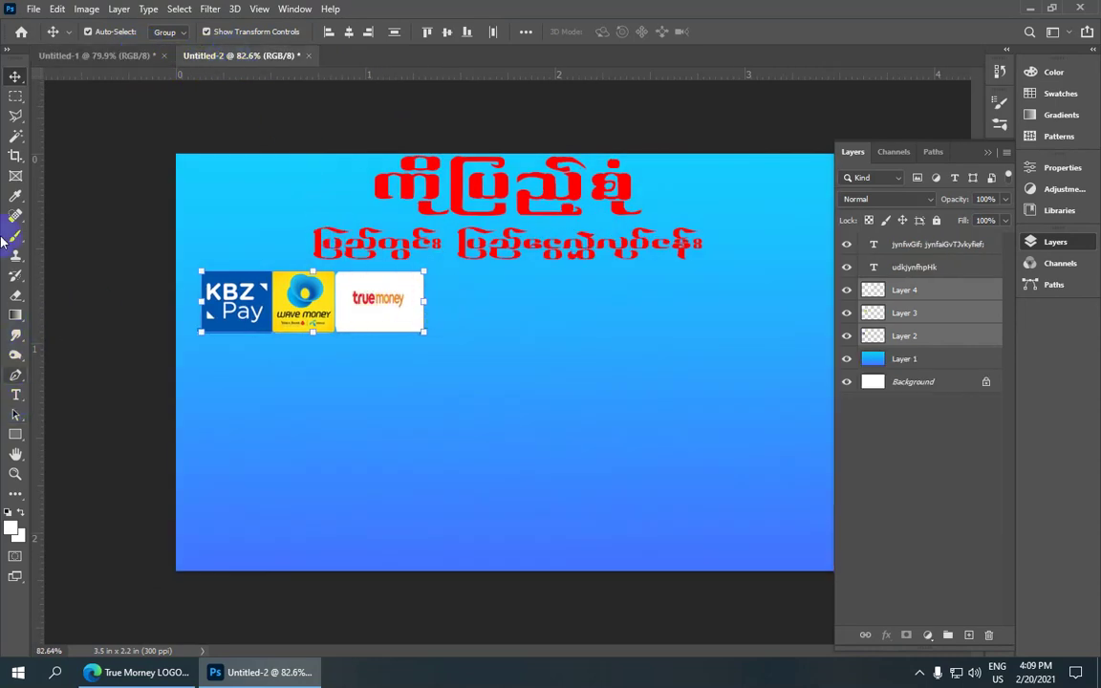
{"action": "left_click", "coordinate": [128, 54]}
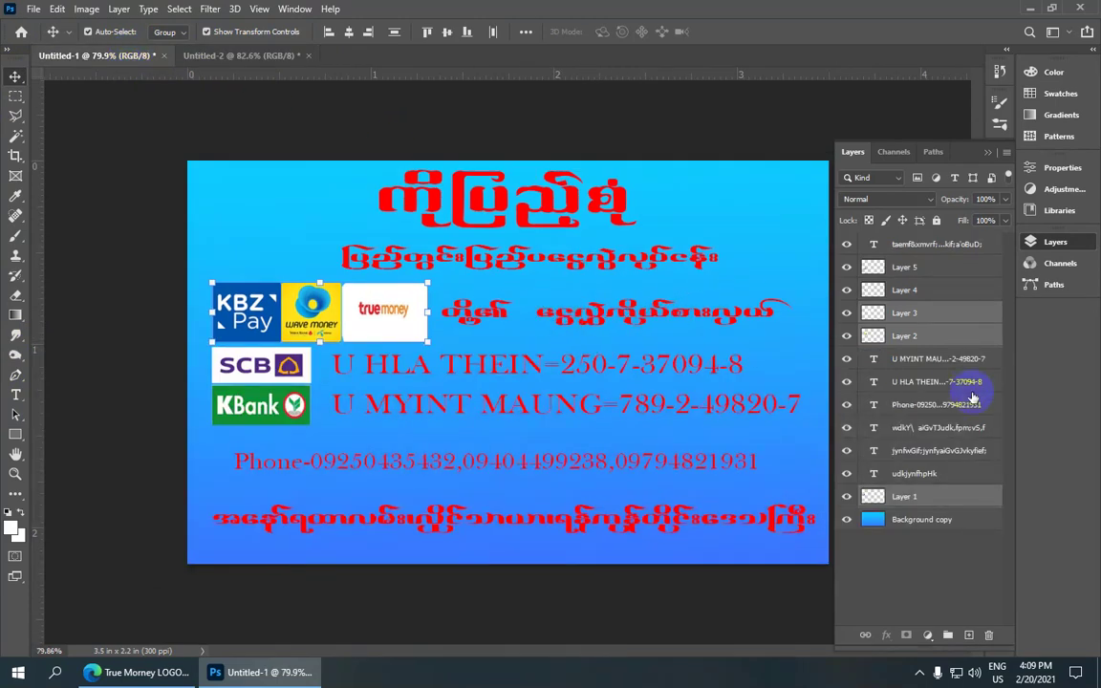
- Select the Burmese text line layer in Untitled-1 and copy it
{"action": "left_click", "coordinate": [847, 474]}
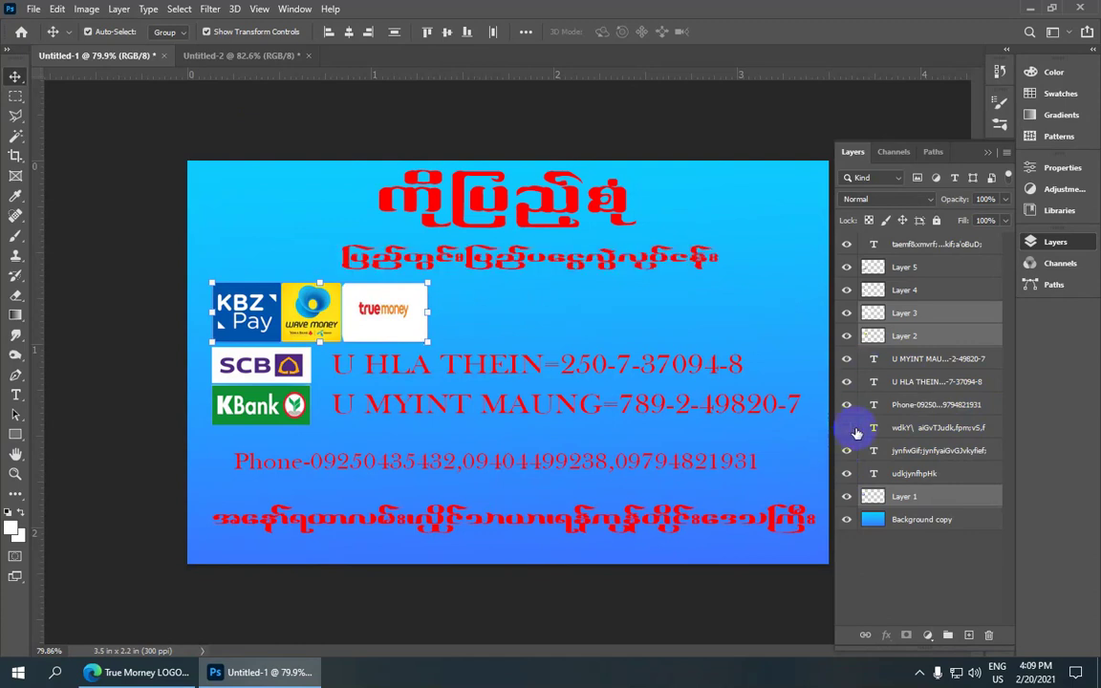
{"action": "left_click", "coordinate": [909, 430]}
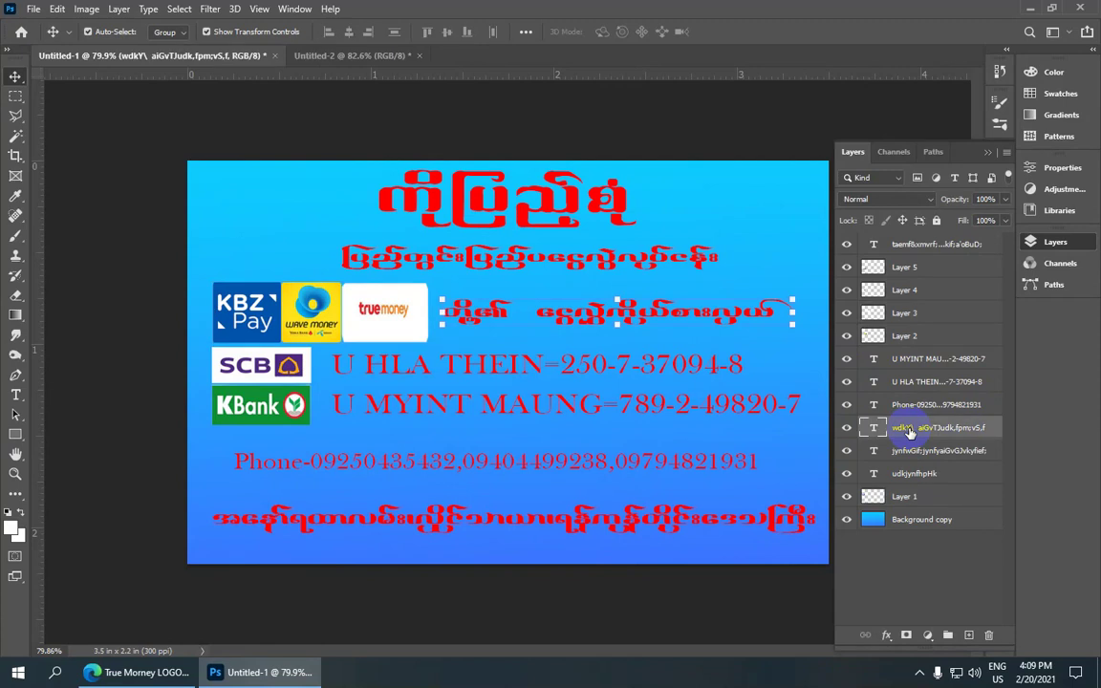
{"action": "left_click", "coordinate": [58, 9]}
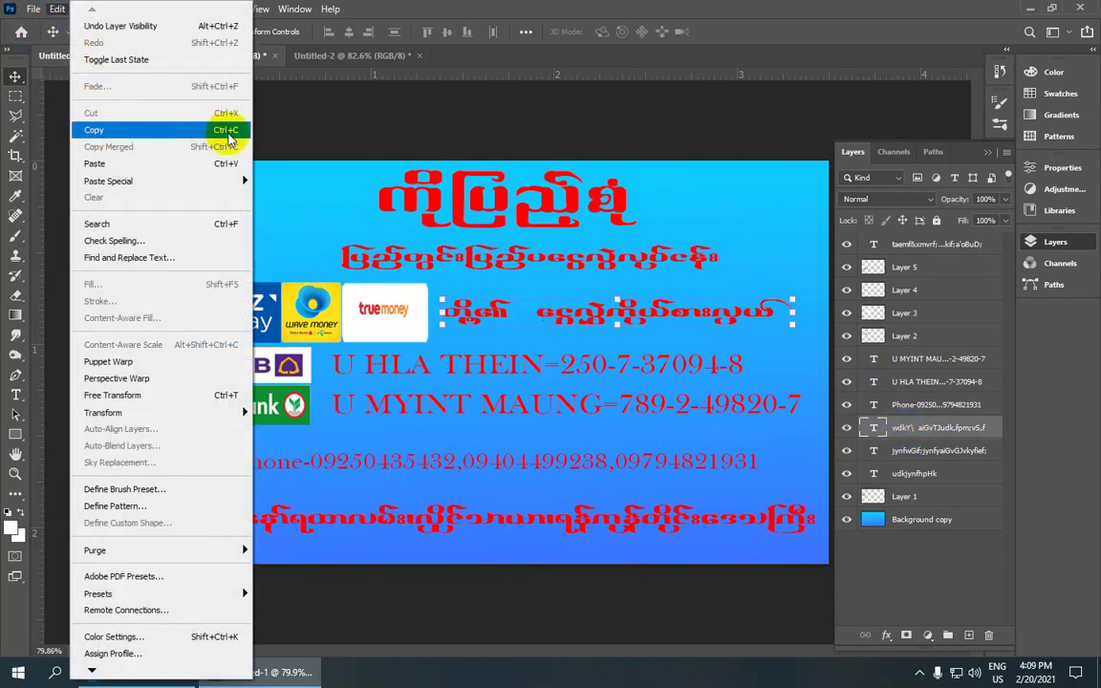
{"action": "left_click", "coordinate": [227, 134]}
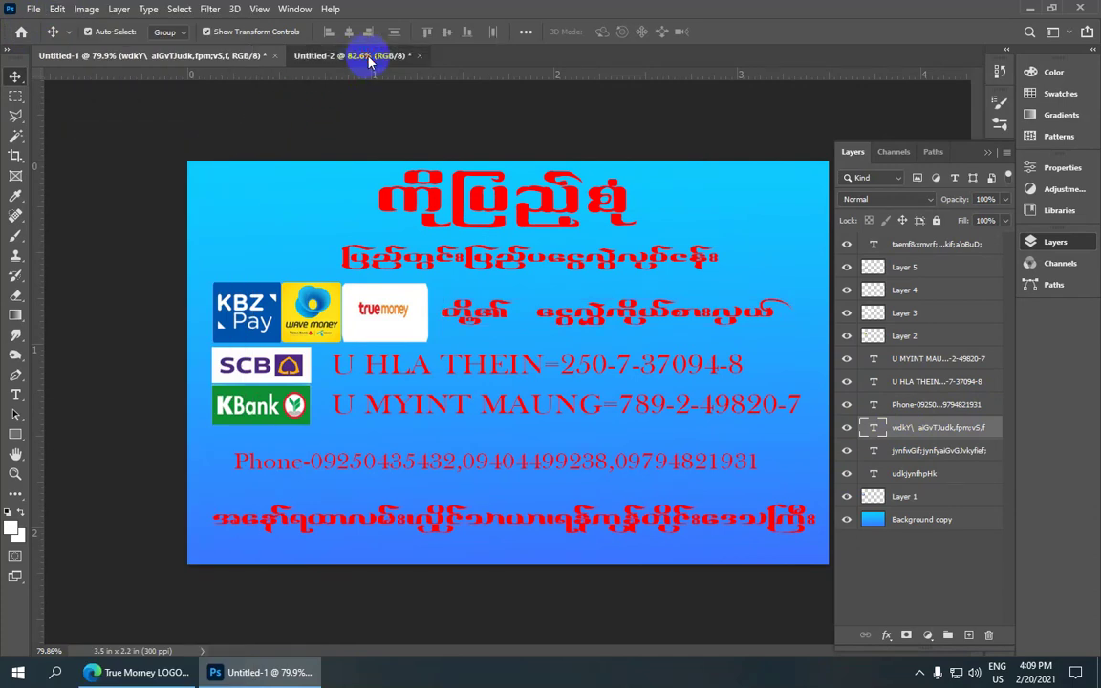
- Paste the Burmese text into Untitled-2 right of the logos, then return to Untitled-1
{"action": "left_click", "coordinate": [366, 57]}
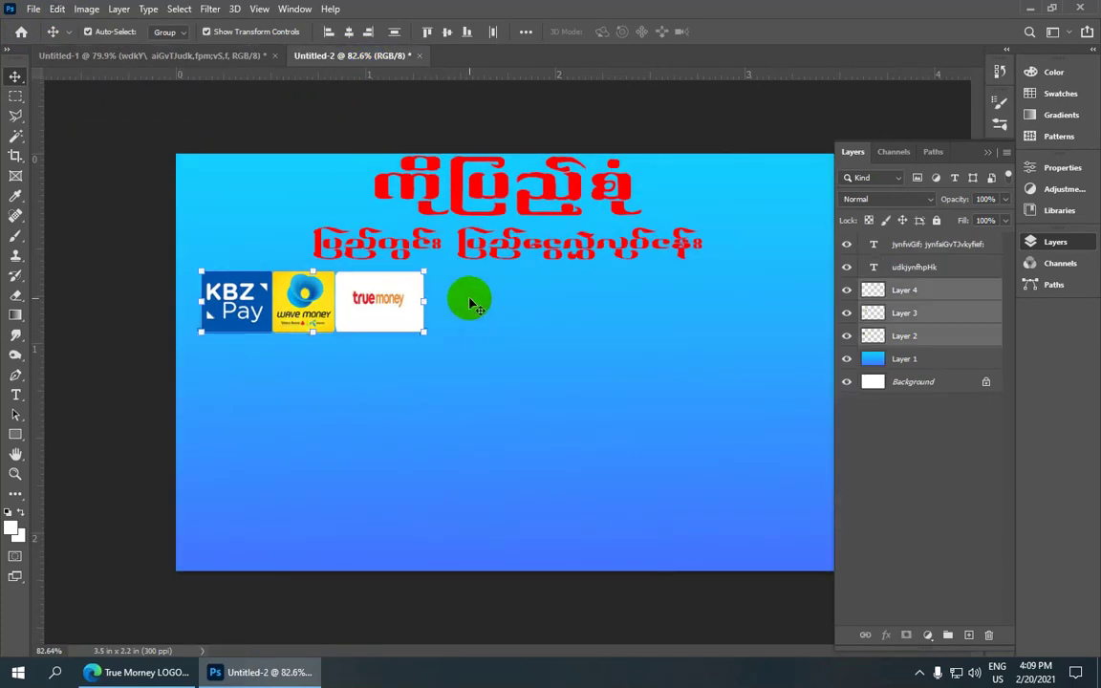
{"action": "left_click", "coordinate": [470, 304]}
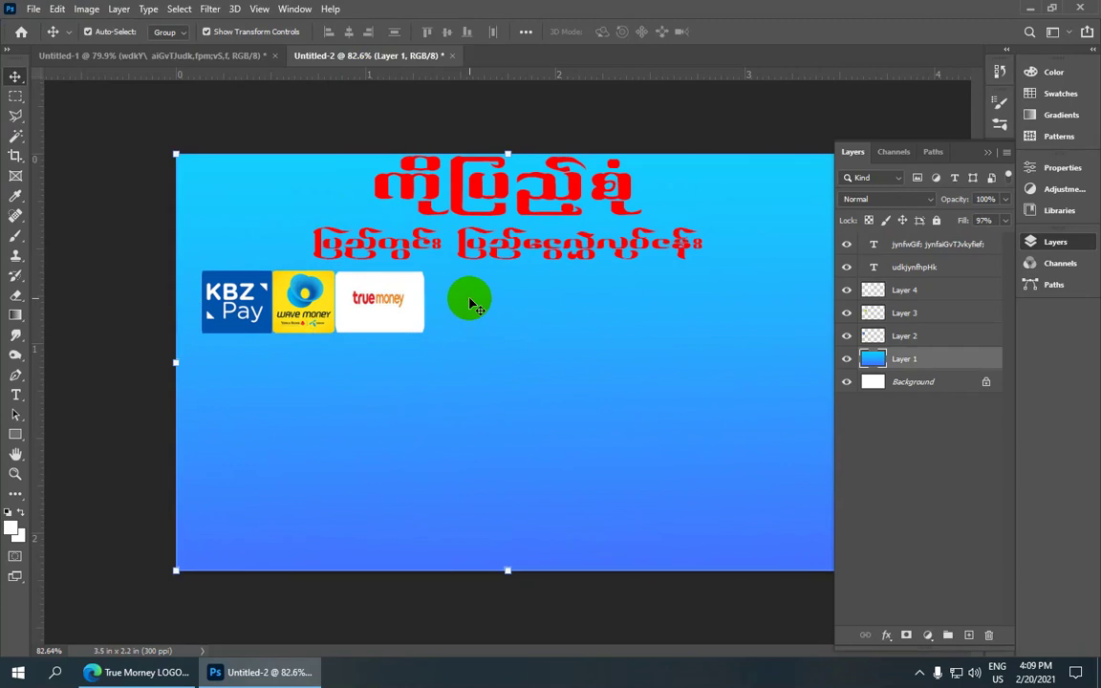
{"action": "left_click", "coordinate": [58, 10]}
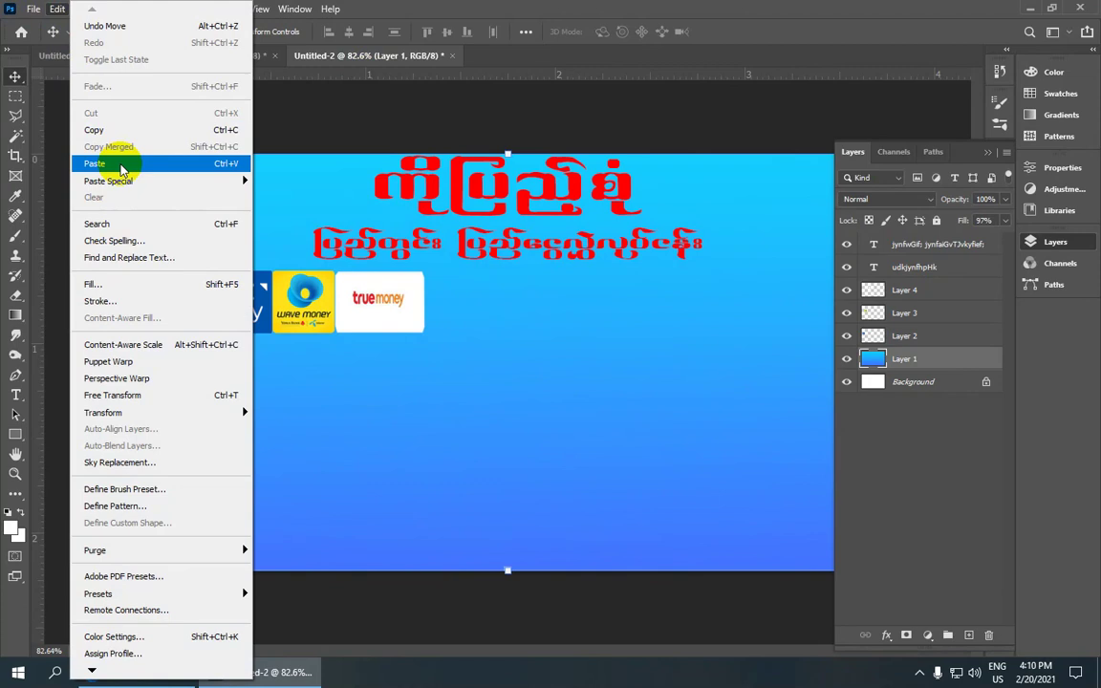
{"action": "left_click", "coordinate": [122, 164]}
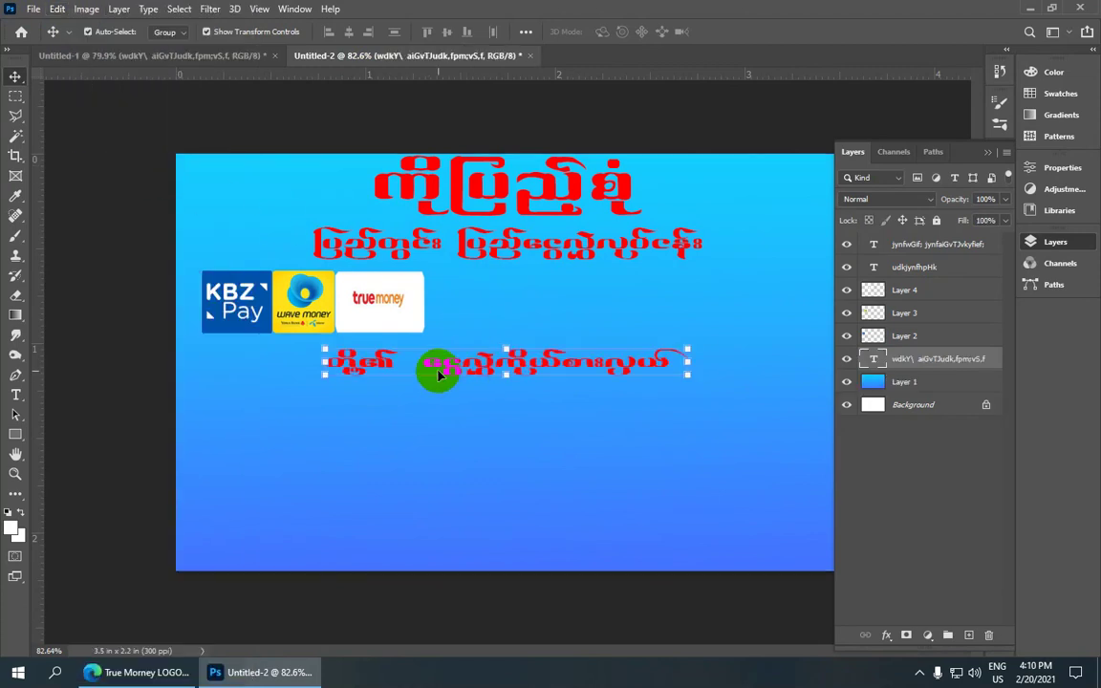
{"action": "left_click_drag", "start_coordinate": [457, 366], "coordinate": [567, 309]}
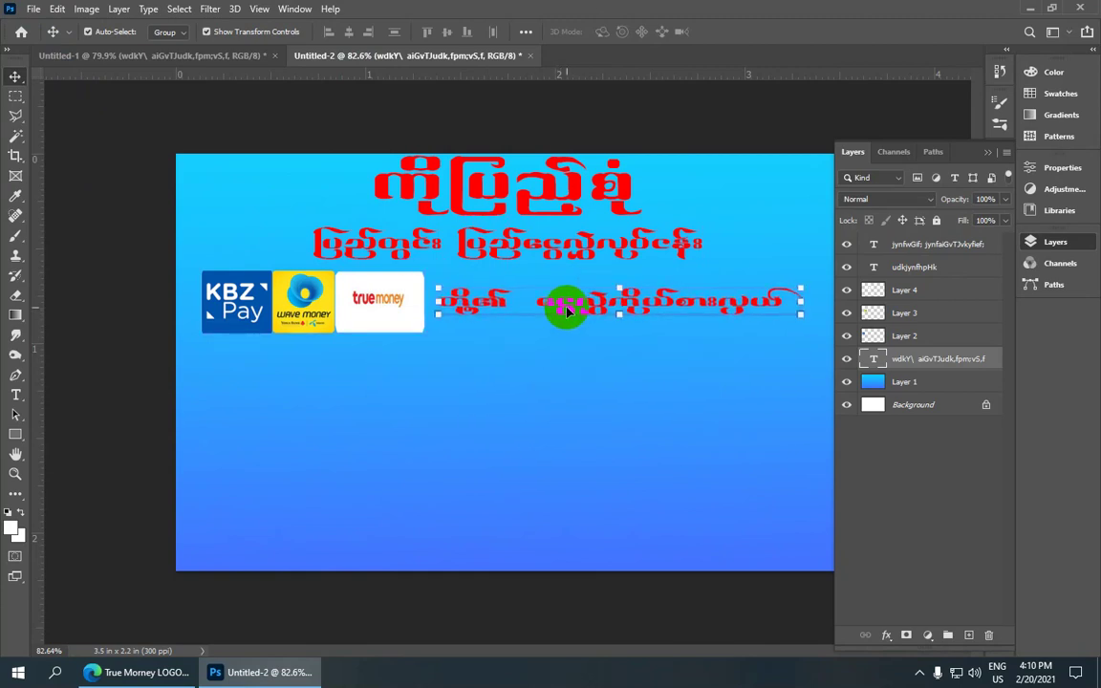
{"action": "scroll", "coordinate": [568, 309], "scroll_direction": "down", "scroll_amount": 3}
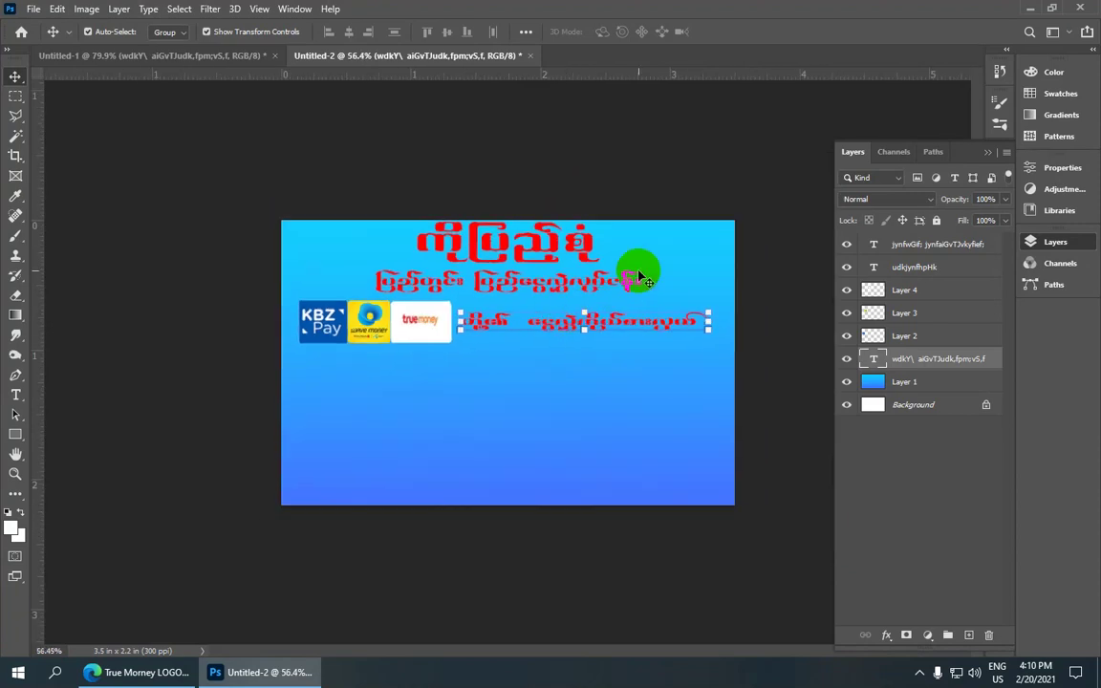
{"action": "scroll", "coordinate": [642, 276], "scroll_direction": "up", "scroll_amount": 3}
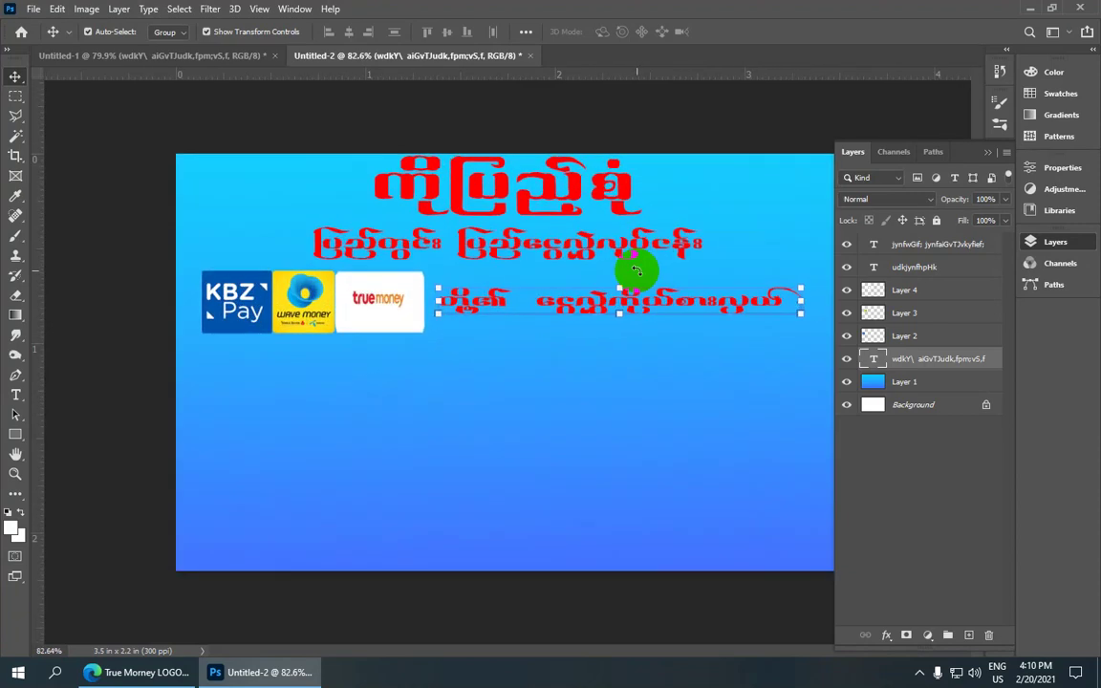
{"action": "scroll", "coordinate": [641, 277], "scroll_direction": "down", "scroll_amount": 1}
{"action": "scroll", "coordinate": [509, 319], "scroll_direction": "up", "scroll_amount": 1}
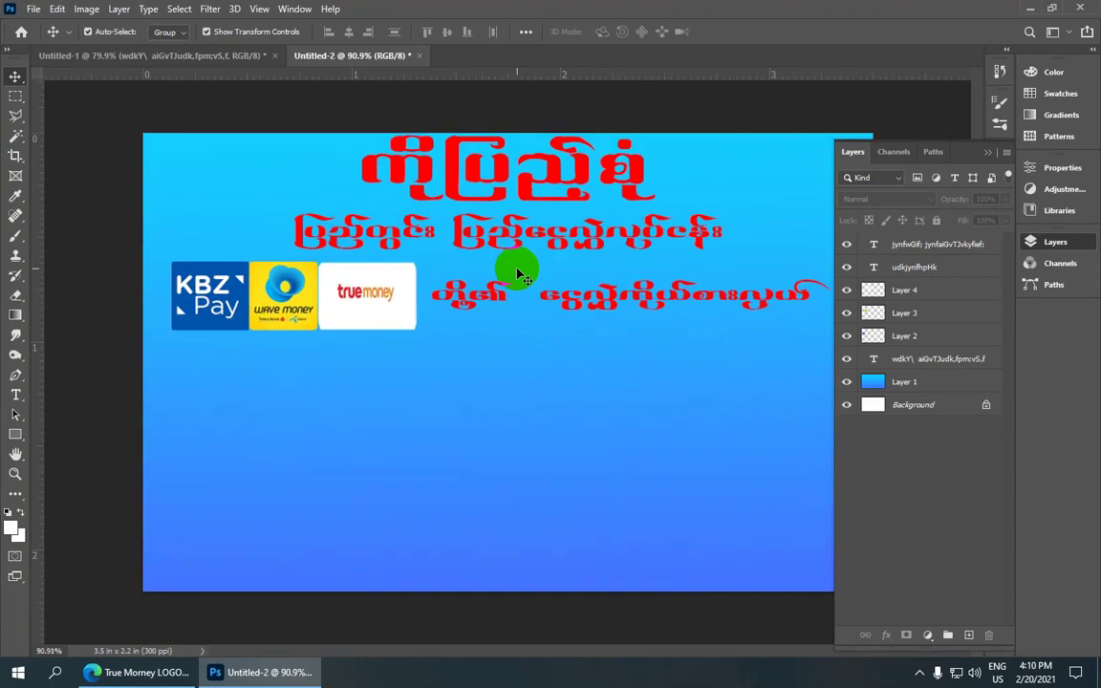
{"action": "left_click", "coordinate": [155, 57]}
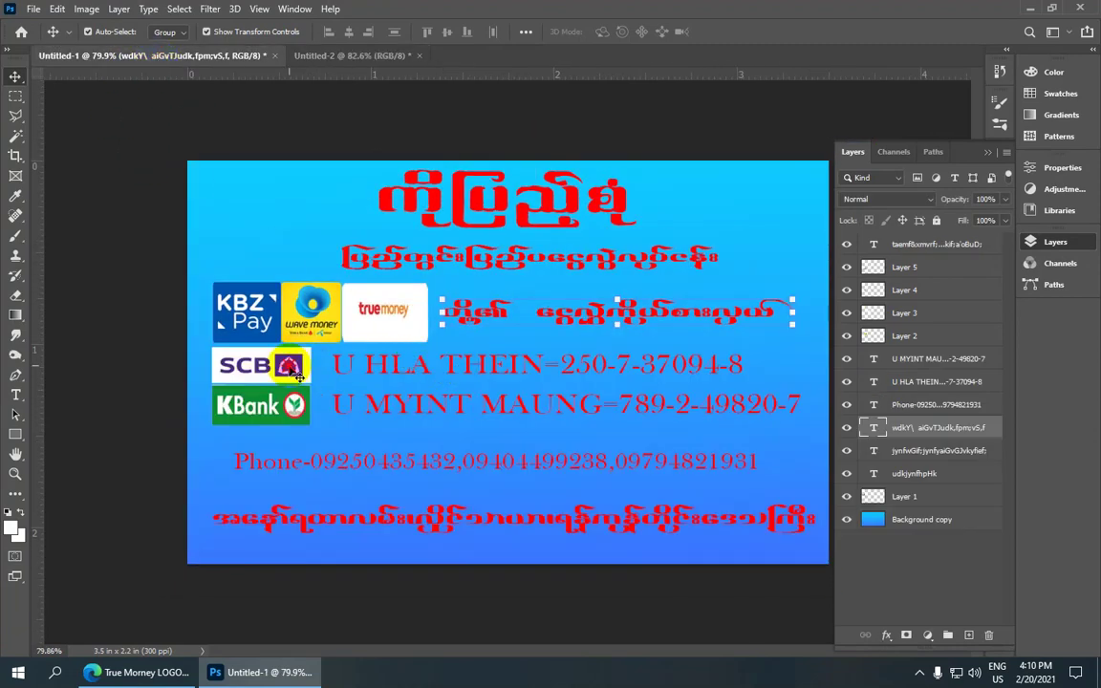
- Select the SCB and KBank logo layers in Untitled-1 and copy them
{"action": "left_click", "coordinate": [260, 368]}
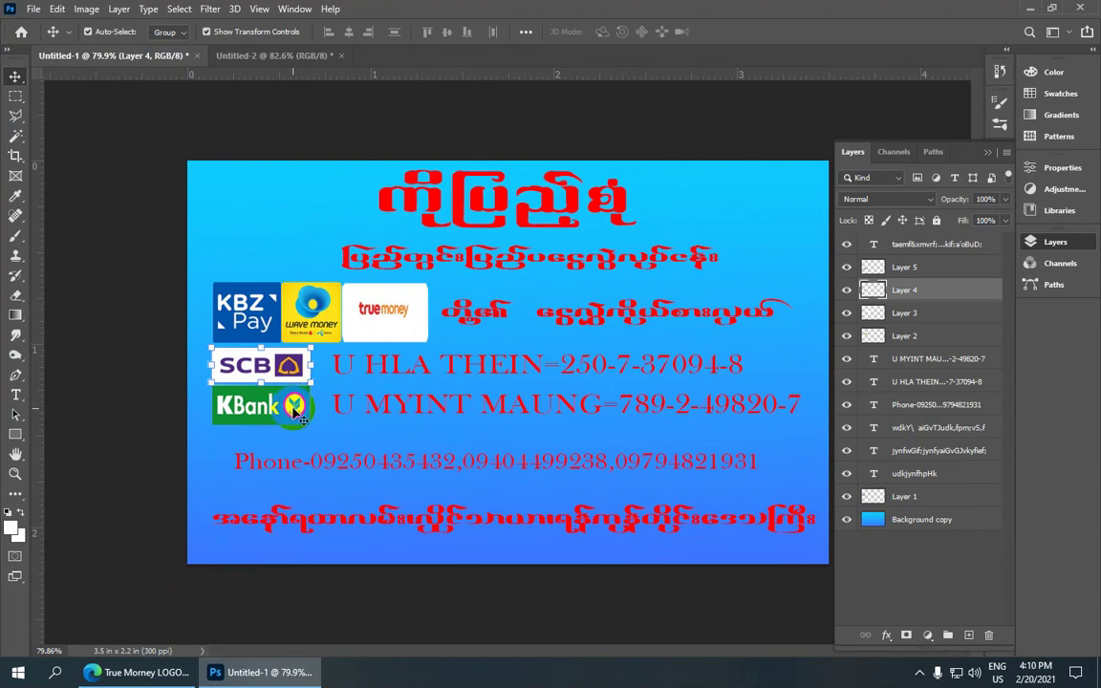
{"action": "left_click", "coordinate": [302, 420], "text": "shift"}
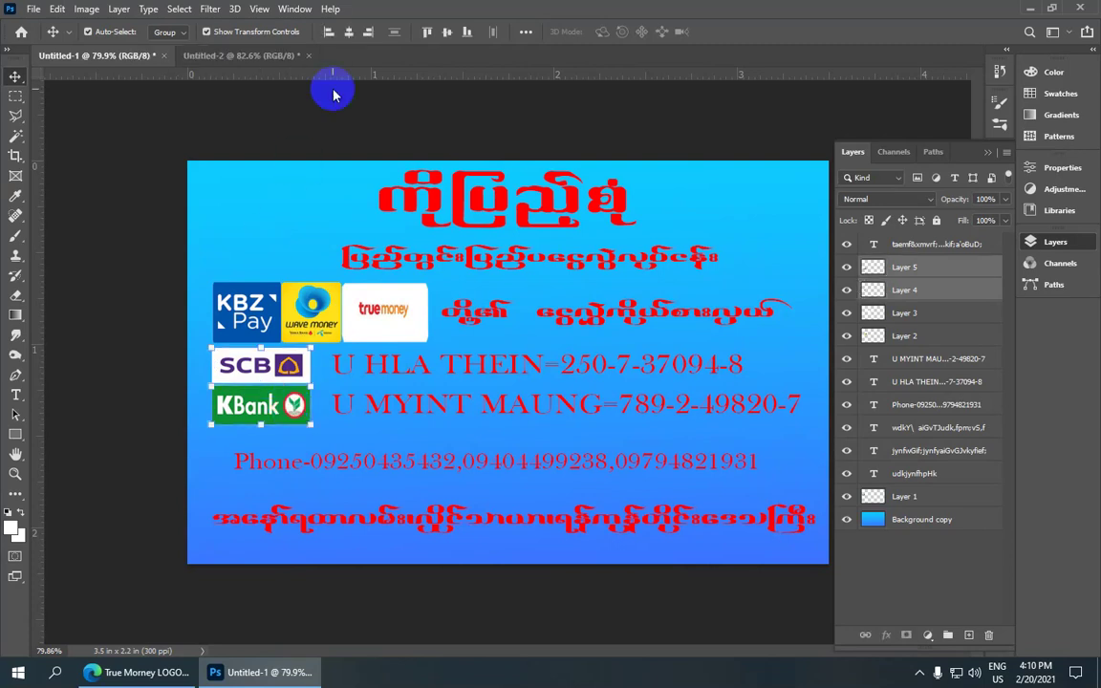
{"action": "left_click", "coordinate": [57, 9]}
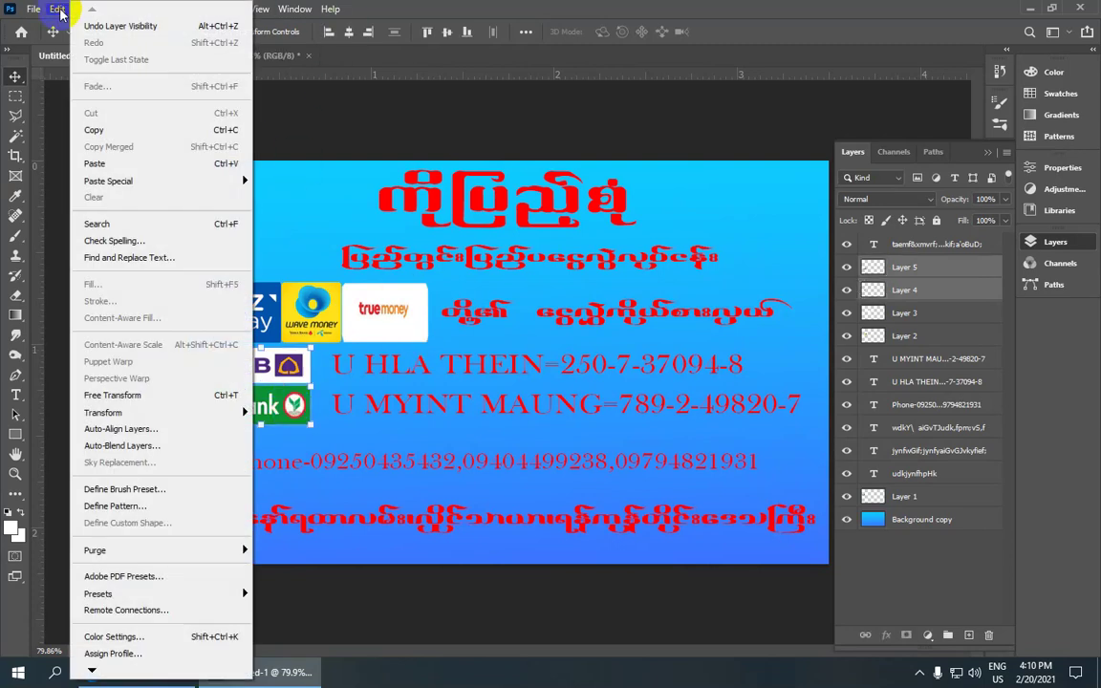
{"action": "left_click", "coordinate": [122, 134]}
- Paste the SCB and KBank logos into Untitled-2 and stack them under KBZ Pay
{"action": "left_click", "coordinate": [193, 53]}
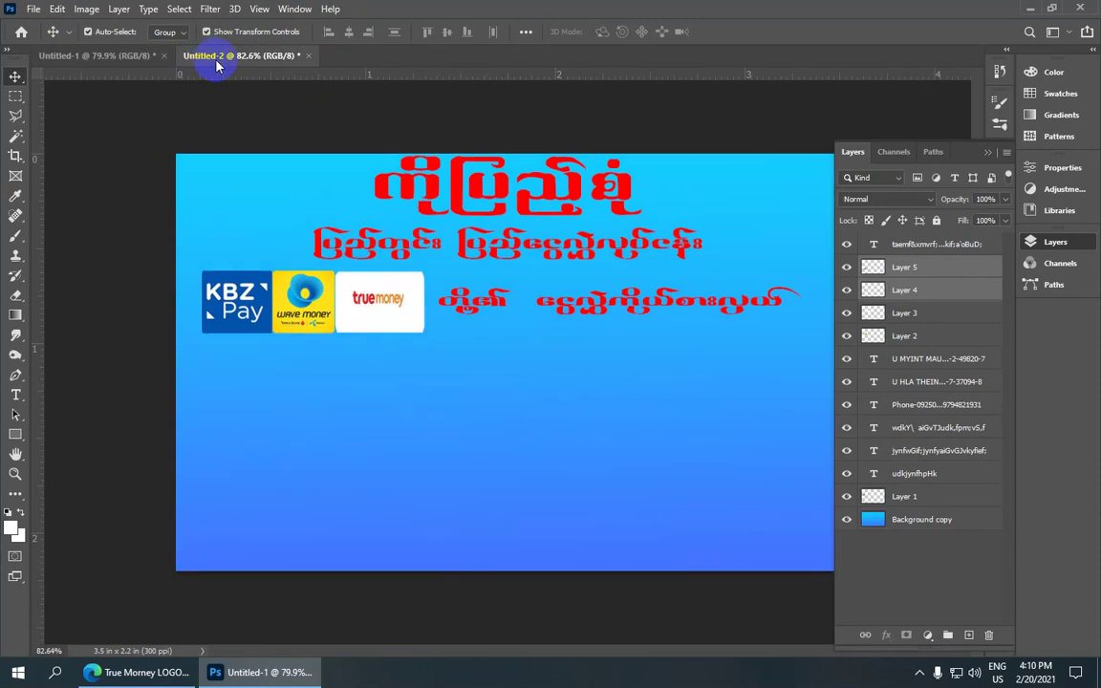
{"action": "left_click", "coordinate": [473, 368]}
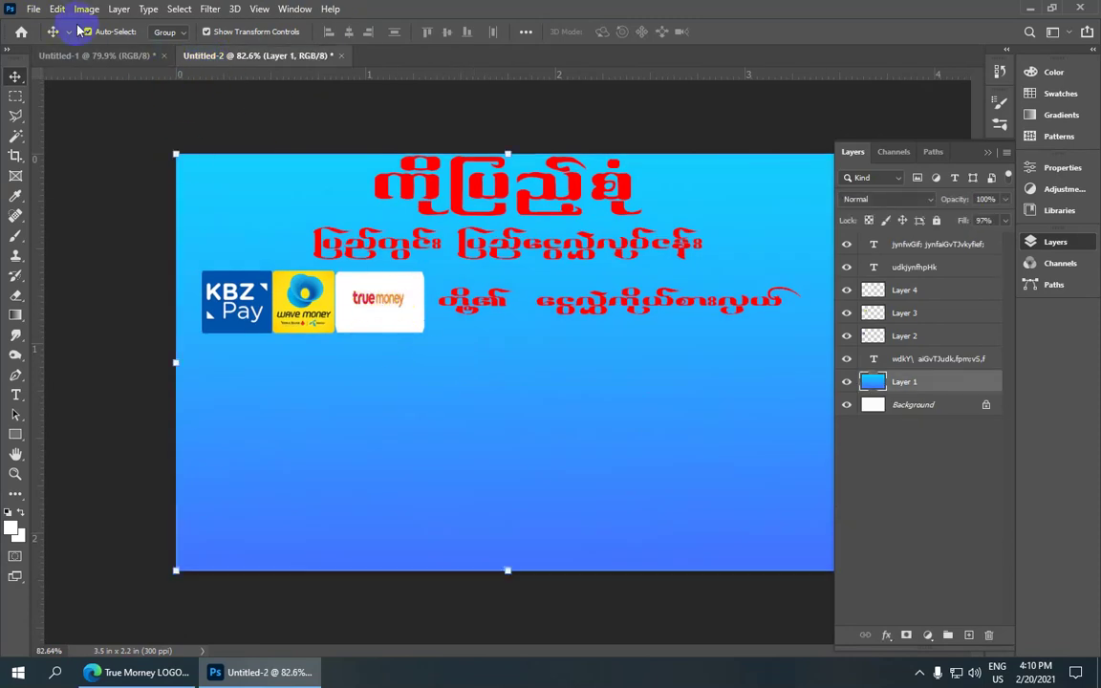
{"action": "left_click", "coordinate": [57, 9]}
{"action": "left_click", "coordinate": [133, 164]}
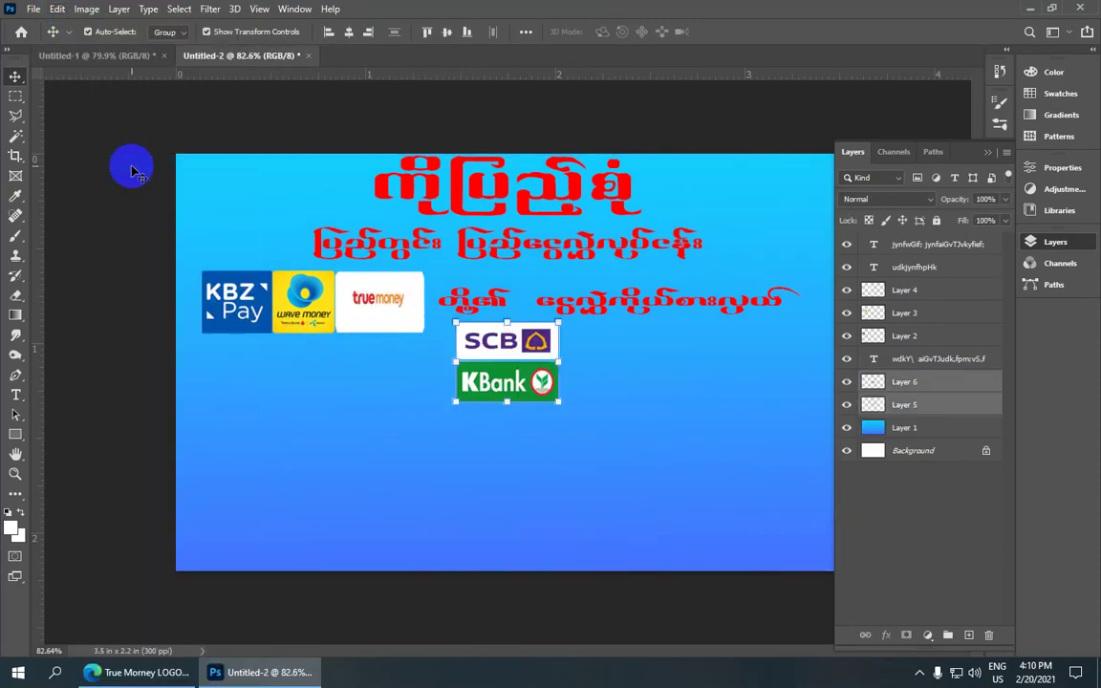
{"action": "left_click_drag", "start_coordinate": [507, 340], "coordinate": [255, 356]}
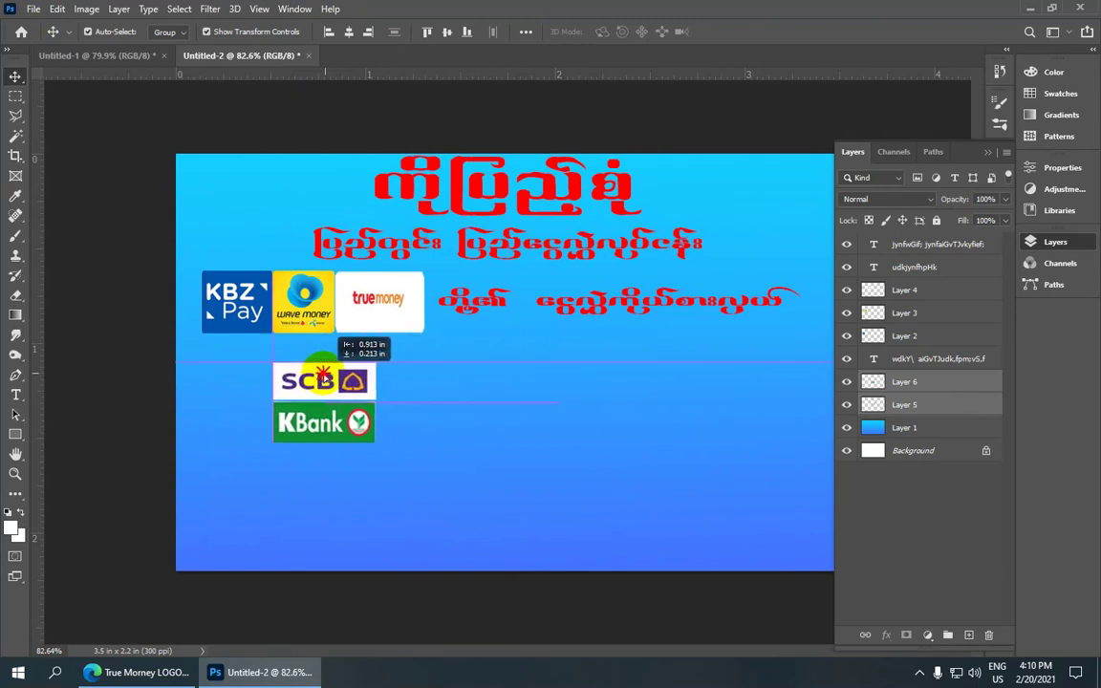
{"action": "left_click_drag", "start_coordinate": [254, 356], "coordinate": [255, 356]}
{"action": "scroll", "coordinate": [254, 355], "scroll_direction": "up", "scroll_amount": 4}
{"action": "scroll", "coordinate": [189, 296], "scroll_direction": "up", "scroll_amount": 2}
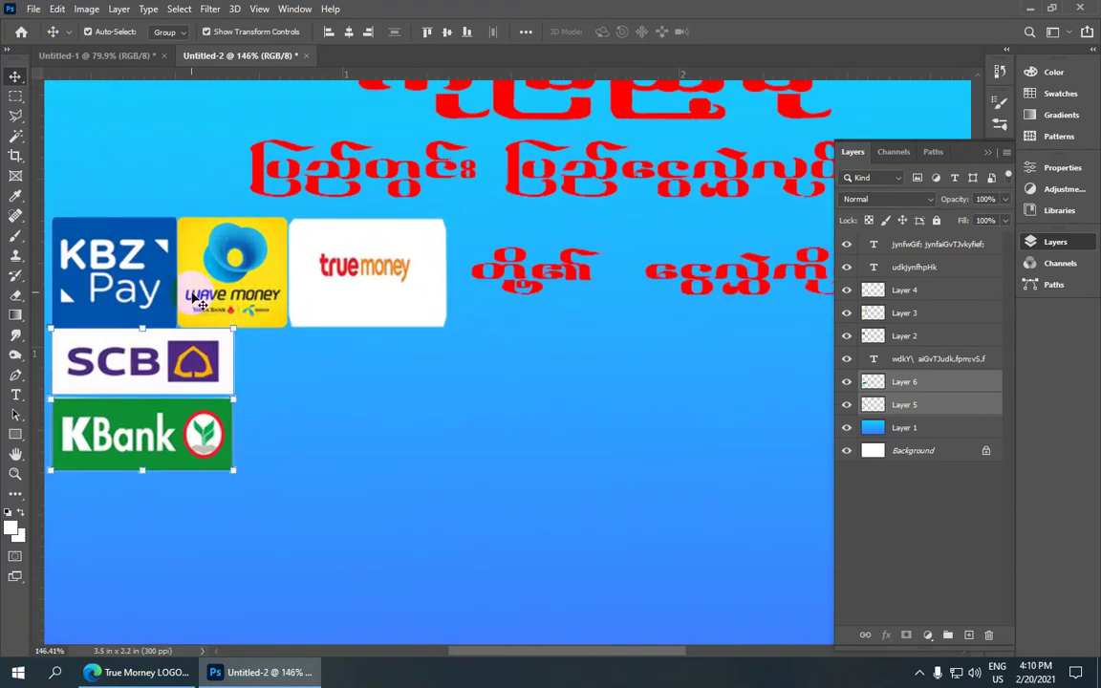
{"action": "scroll", "coordinate": [215, 334], "scroll_direction": "down", "scroll_amount": 5}
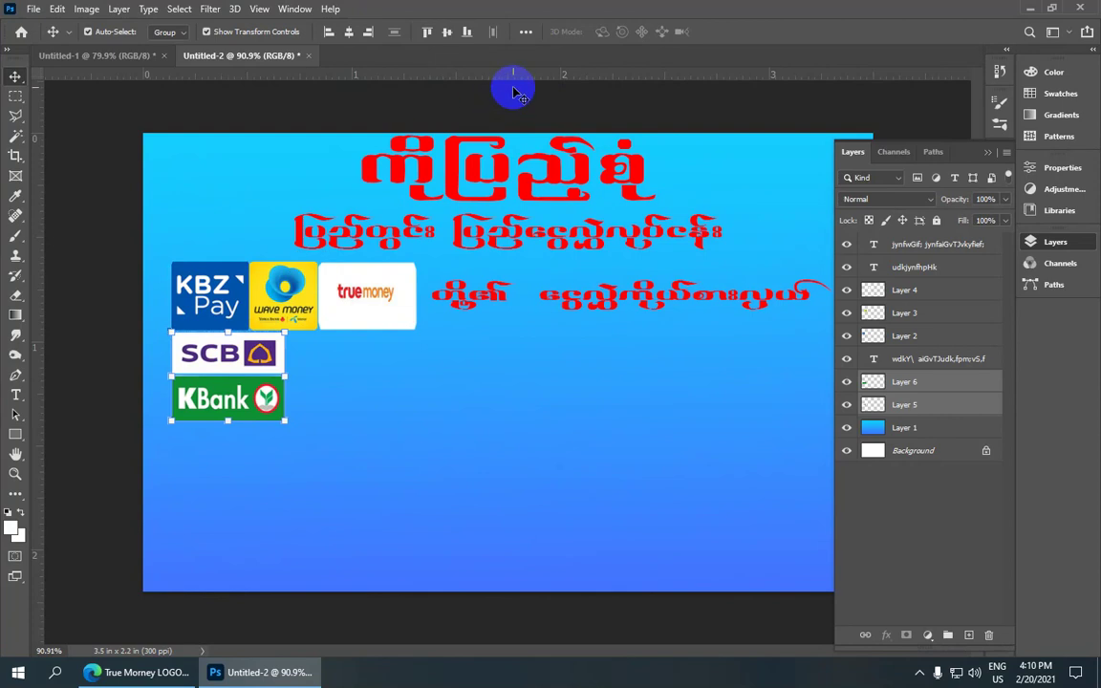
{"action": "left_click", "coordinate": [313, 250]}
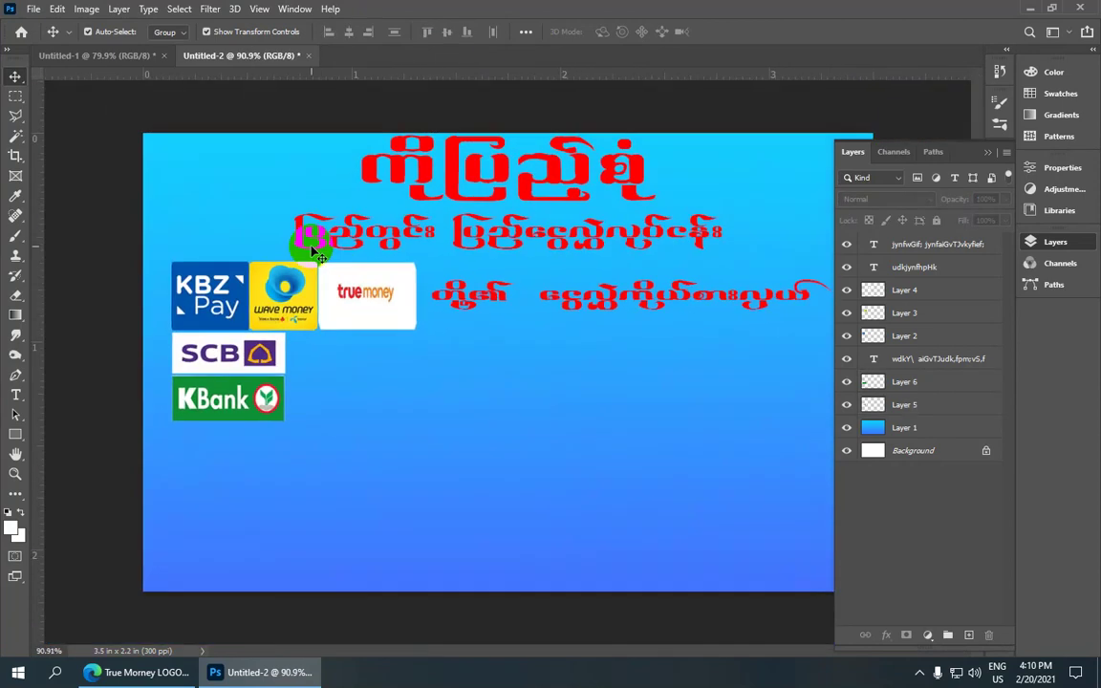
- In Untitled-1, hide the second bank-account line and select the lower account-number layer
{"action": "left_click", "coordinate": [124, 55]}
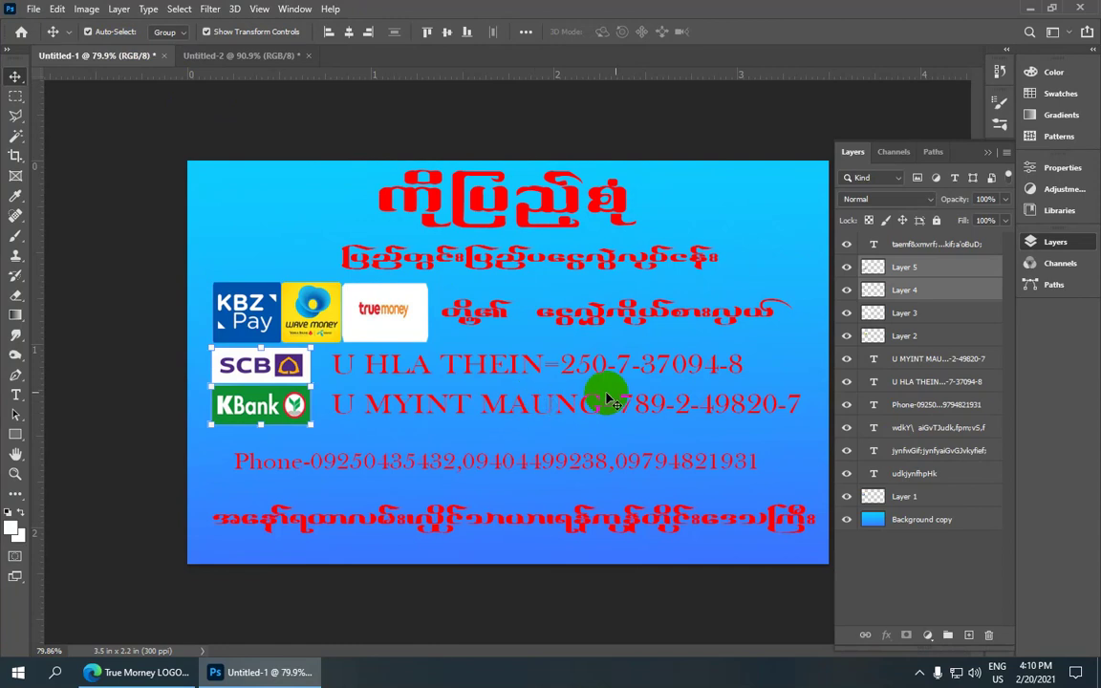
{"action": "left_click", "coordinate": [846, 360]}
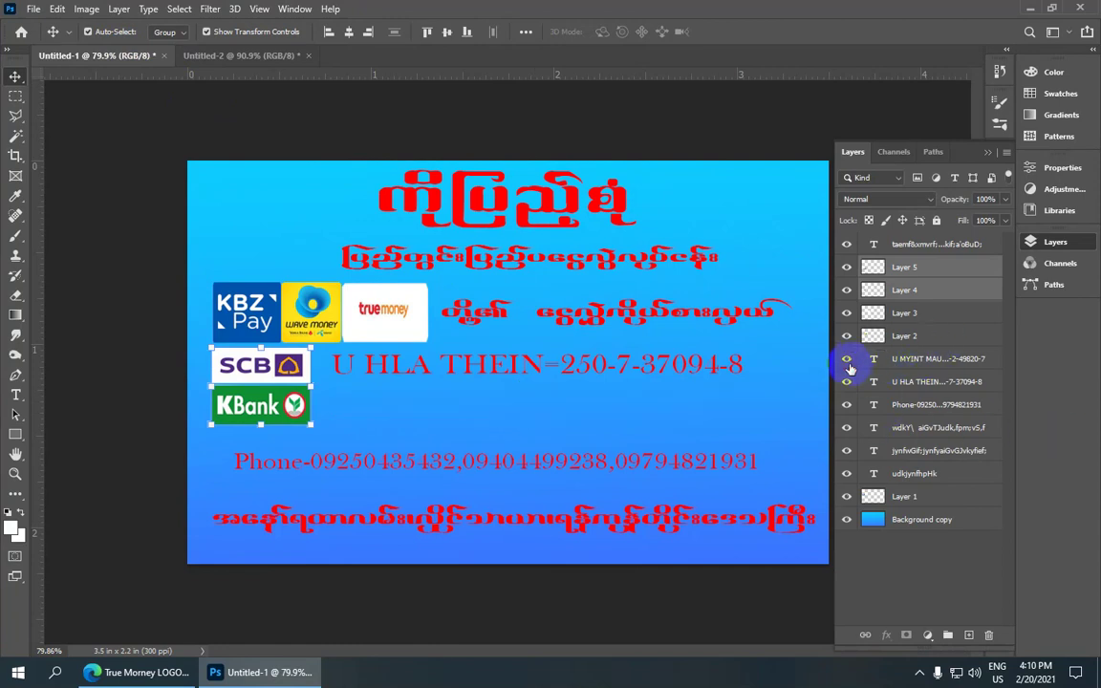
{"action": "left_click", "coordinate": [891, 359]}
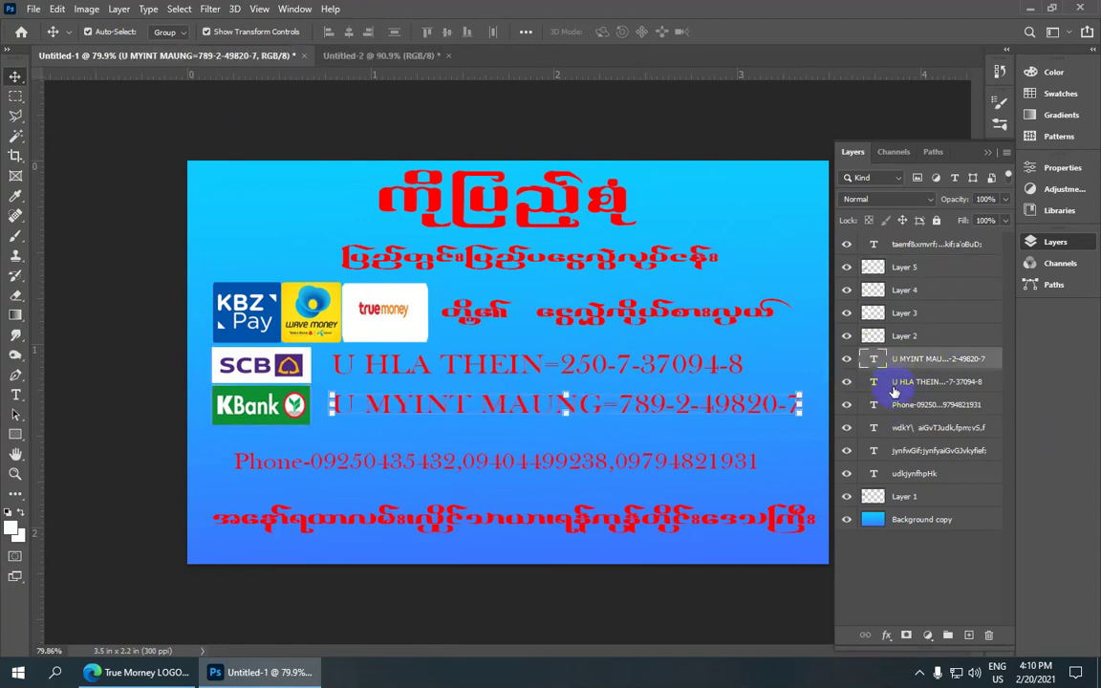
- Copy both account-number text layers from Untitled-1 and paste them into Untitled-2
{"action": "left_click", "coordinate": [898, 389], "text": "shift"}
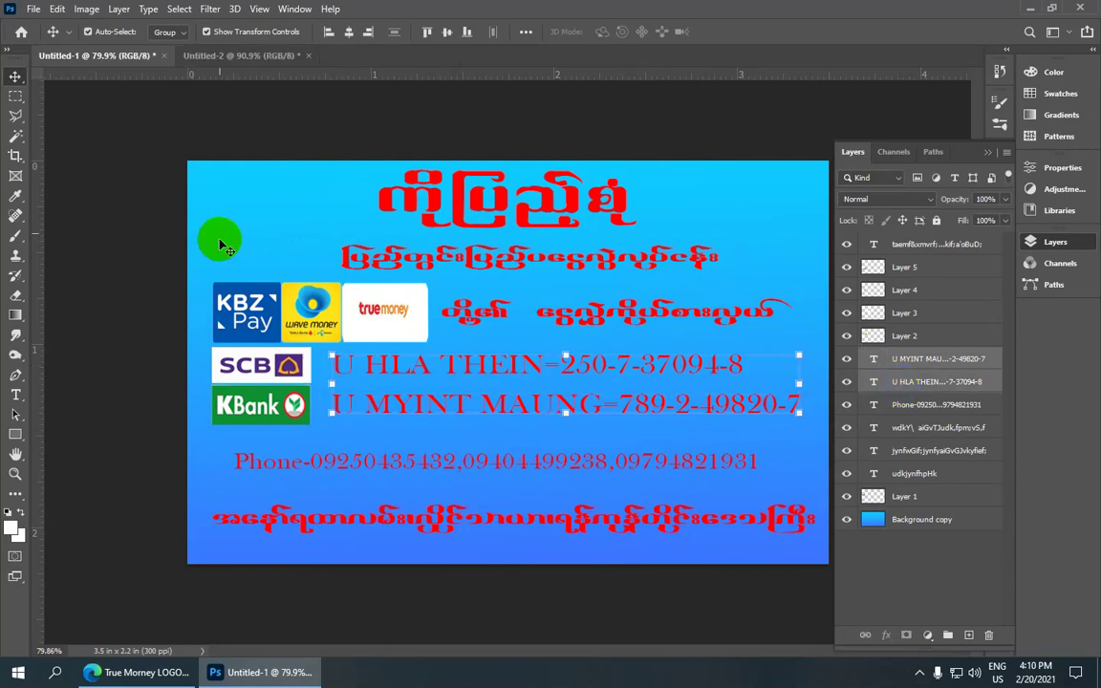
{"action": "left_click", "coordinate": [58, 8]}
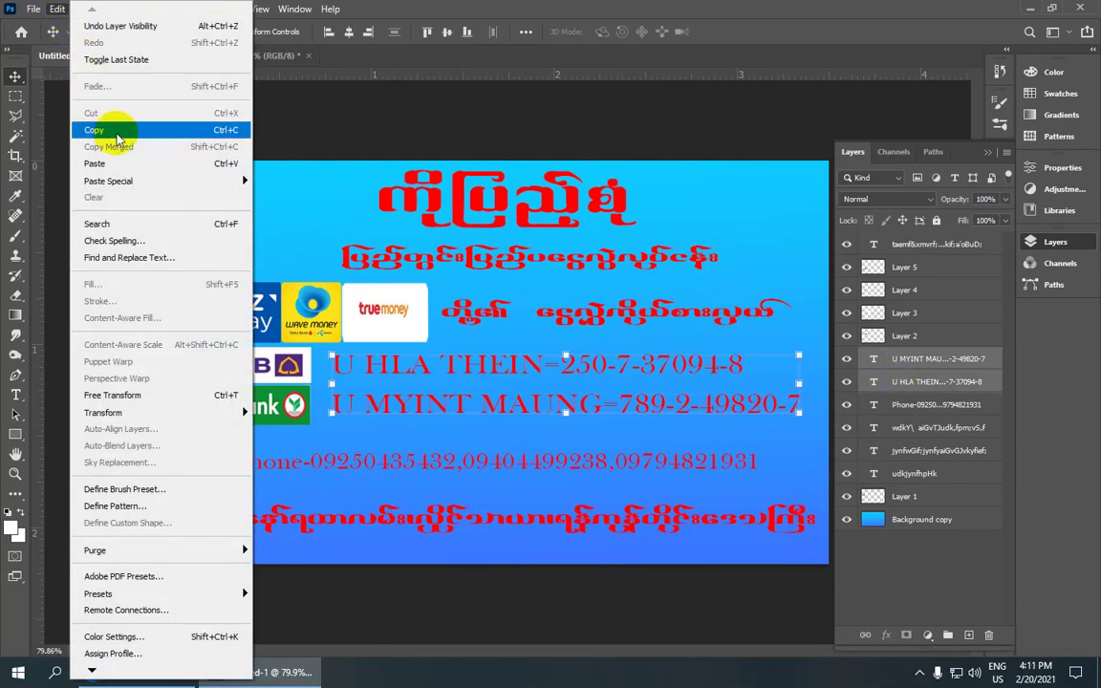
{"action": "left_click", "coordinate": [106, 113]}
{"action": "left_click", "coordinate": [280, 61]}
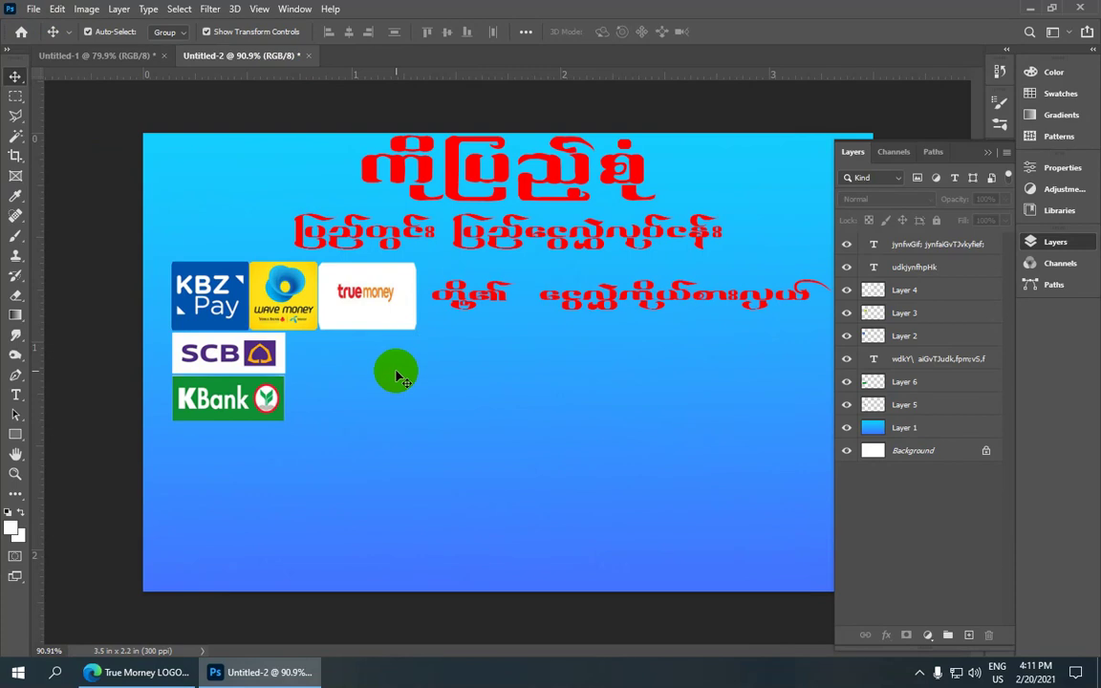
{"action": "left_click", "coordinate": [393, 366]}
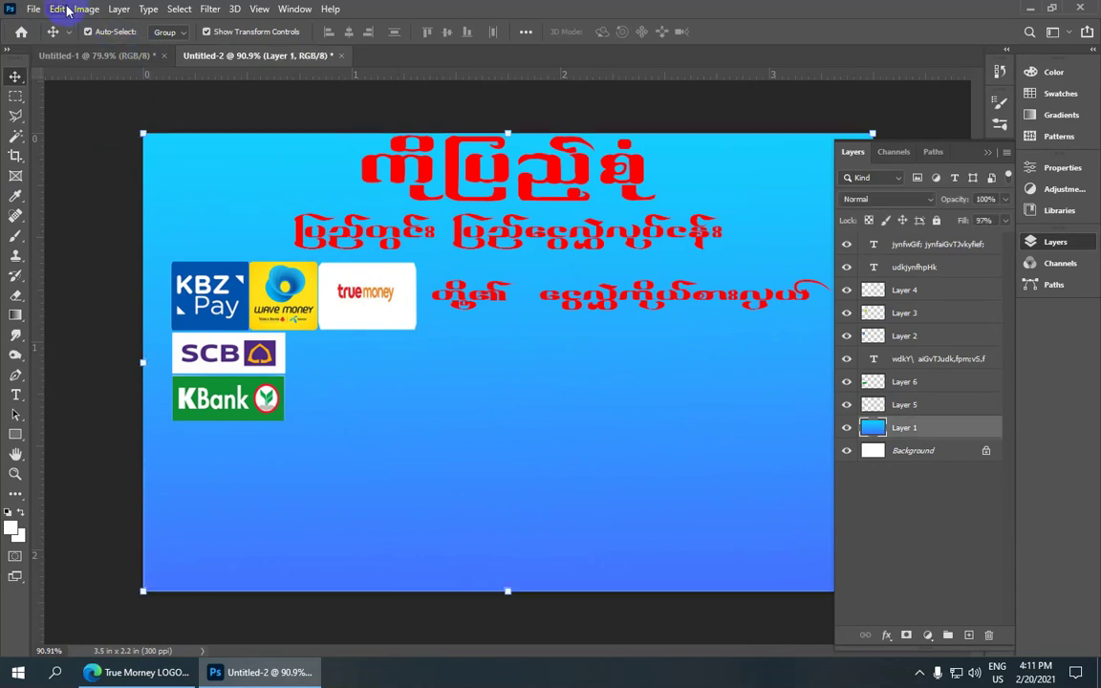
{"action": "left_click", "coordinate": [62, 9]}
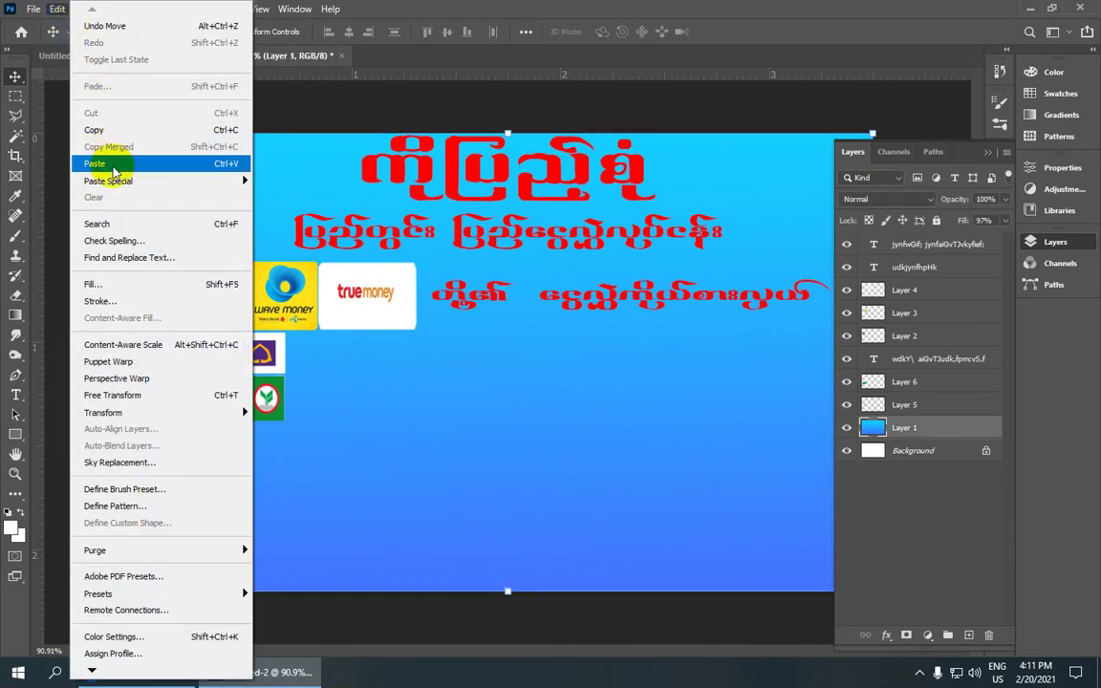
{"action": "left_click", "coordinate": [216, 164]}
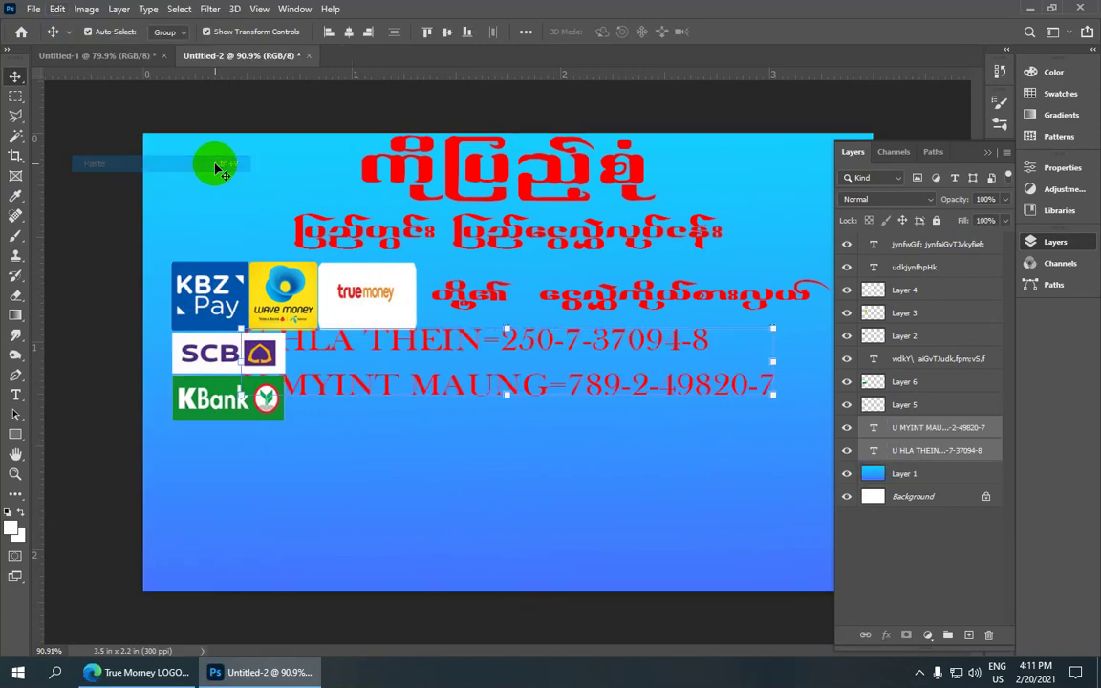
- Position the pasted account lines beside the SCB and KBank logos, nudging them into place
{"action": "scroll", "coordinate": [474, 337], "scroll_direction": "down", "scroll_amount": 2}
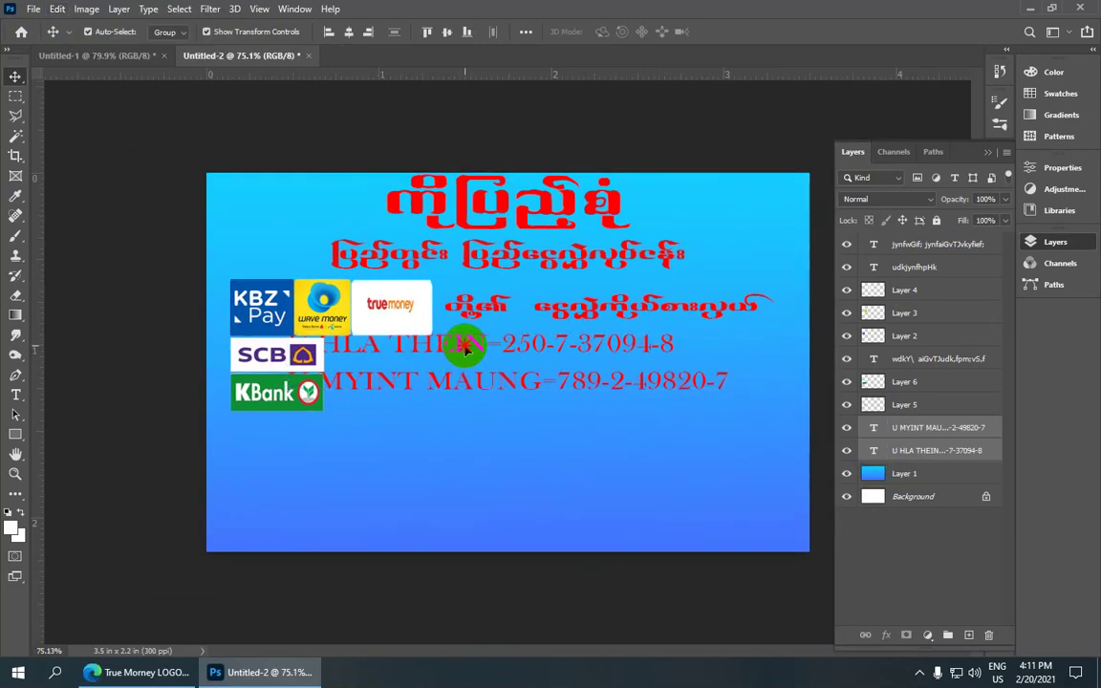
{"action": "left_click_drag", "start_coordinate": [466, 349], "coordinate": [514, 361]}
{"action": "key", "text": "Right"}
{"action": "key", "text": "Right"}
{"action": "key", "text": "Right"}
{"action": "key", "text": "Right"}
{"action": "key", "text": "Right"}
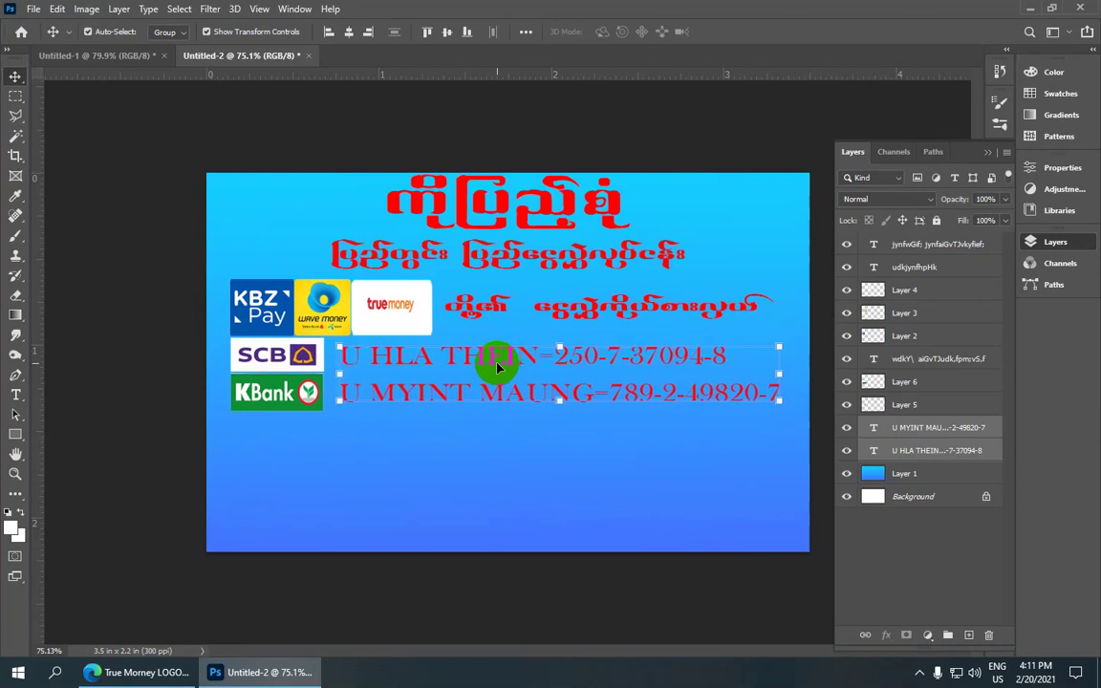
{"action": "key", "text": "Right"}
{"action": "key", "text": "Right"}
{"action": "key", "text": "Right"}
{"action": "key", "text": "Right"}
{"action": "key", "text": "Right"}
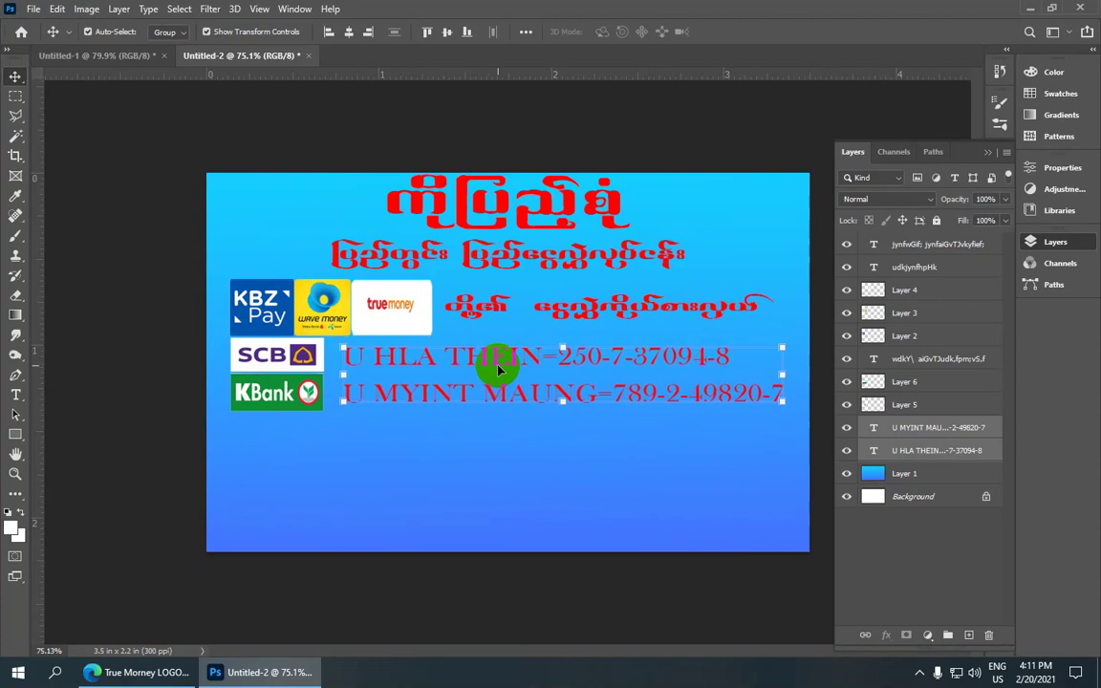
{"action": "key", "text": "Left"}
{"action": "key", "text": "Left"}
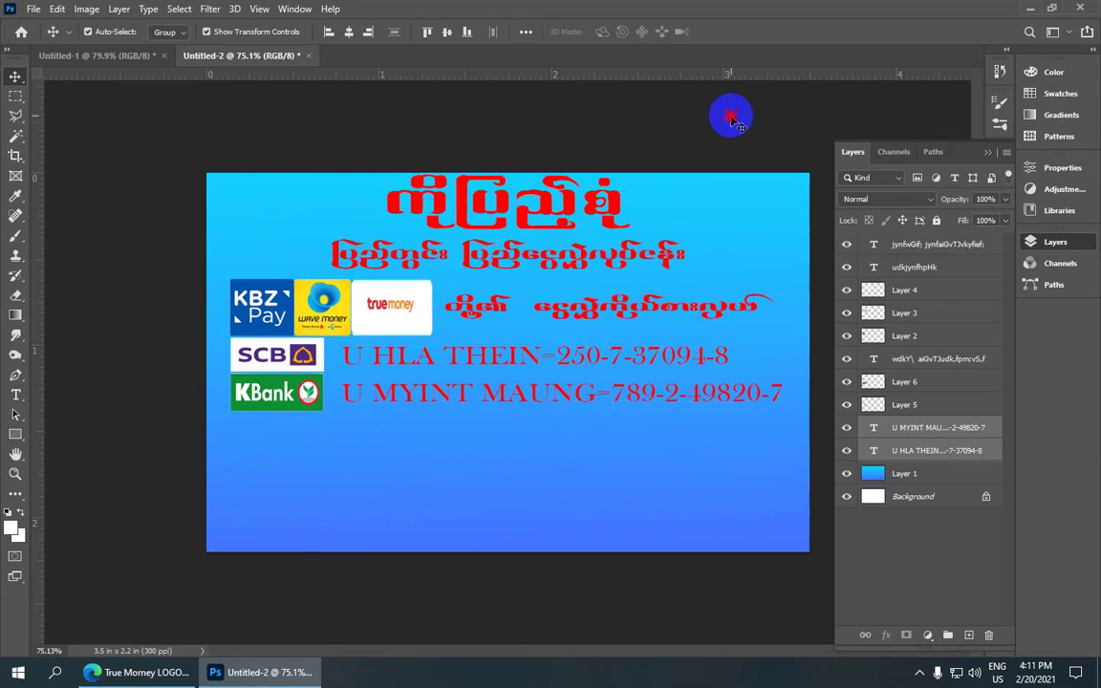
{"action": "left_click", "coordinate": [577, 319]}
{"action": "scroll", "coordinate": [474, 327], "scroll_direction": "down", "scroll_amount": 1, "text": "alt"}
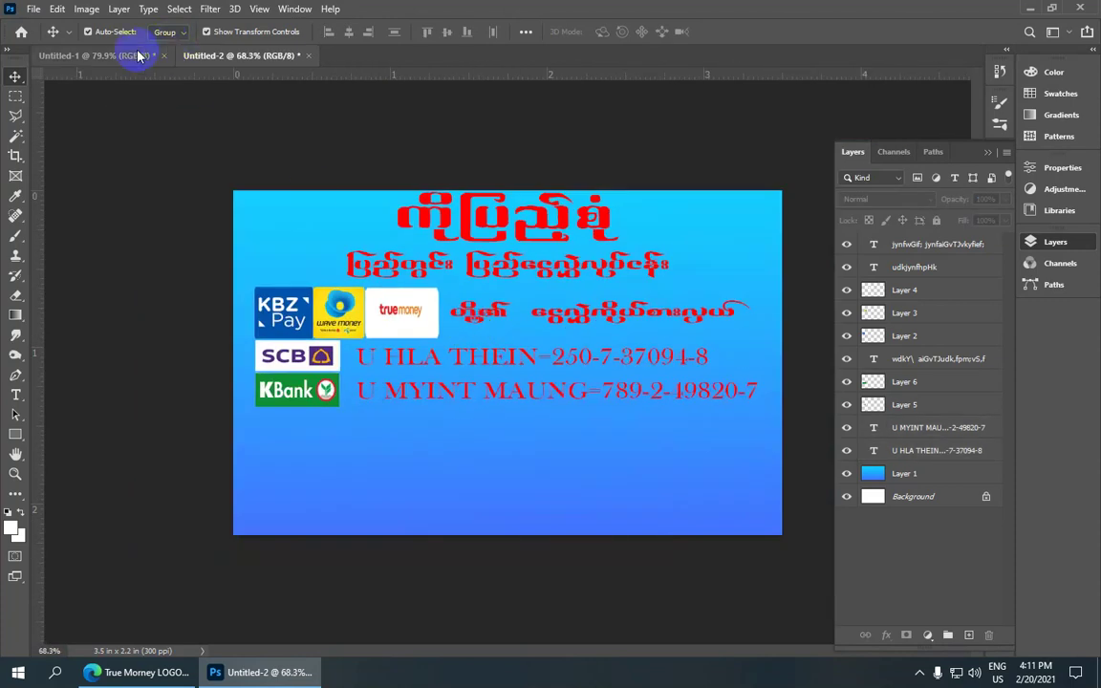
- Copy the phone-number text layer from Untitled-1 and paste it into Untitled-2
{"action": "left_click", "coordinate": [138, 55]}
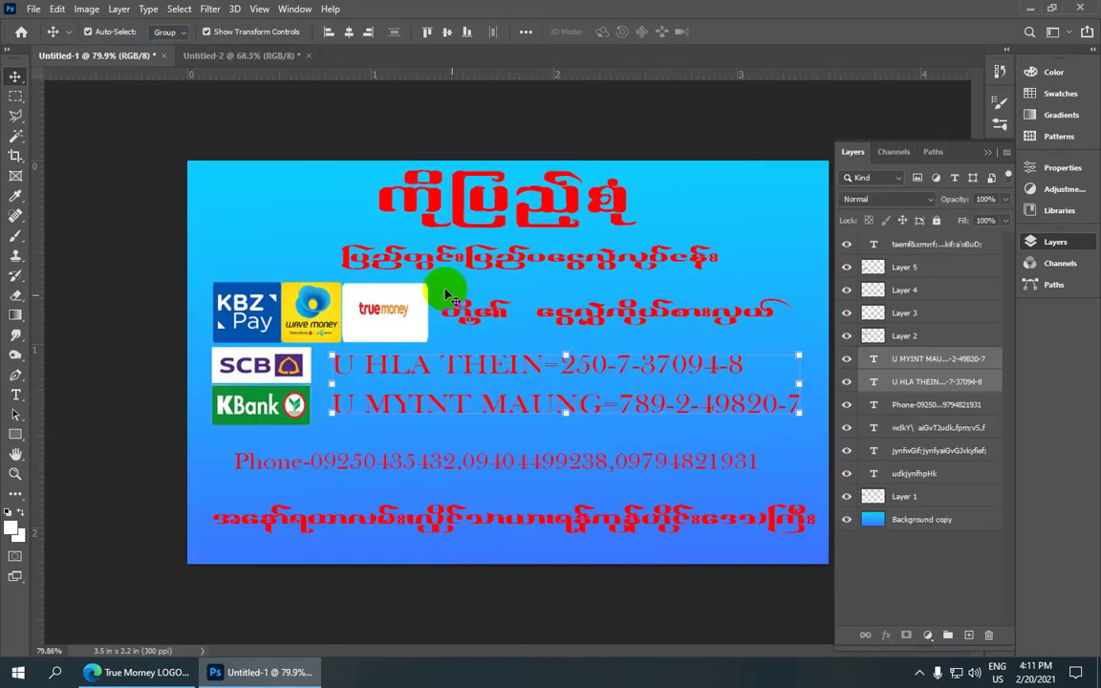
{"action": "left_click", "coordinate": [443, 465]}
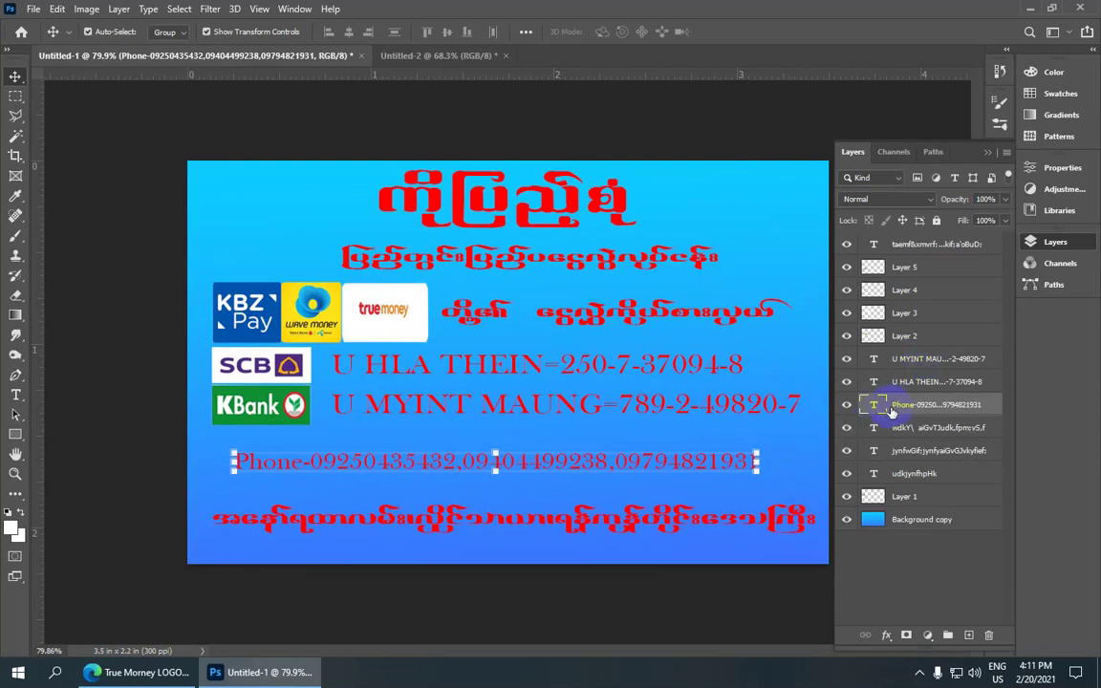
{"action": "left_click", "coordinate": [59, 11]}
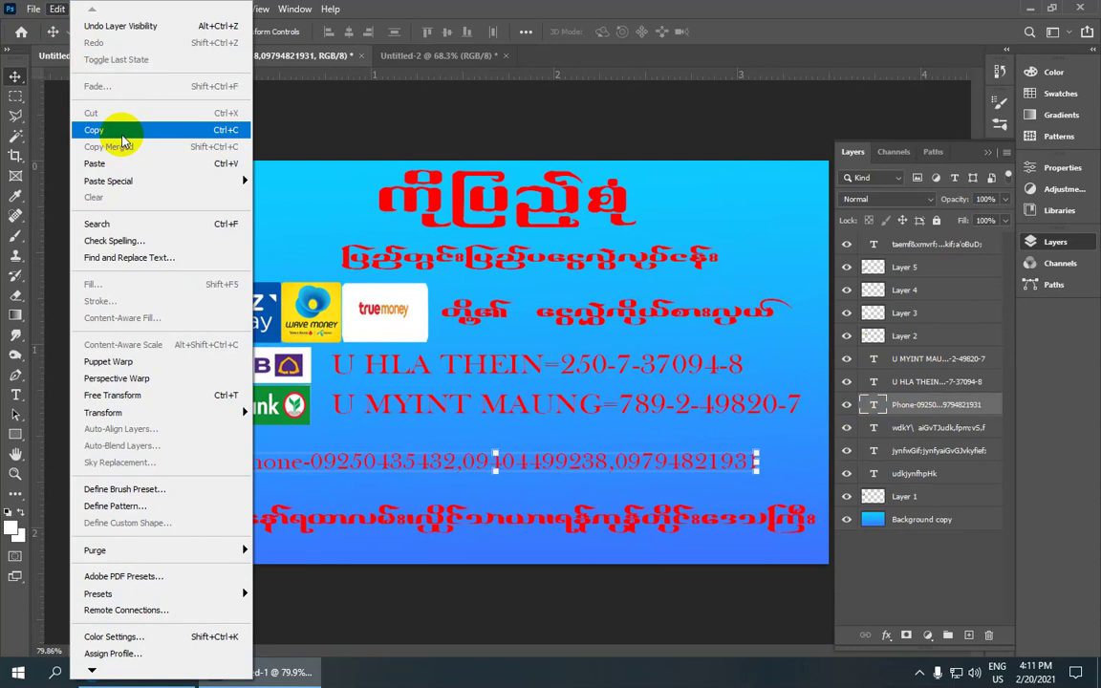
{"action": "left_click", "coordinate": [120, 134]}
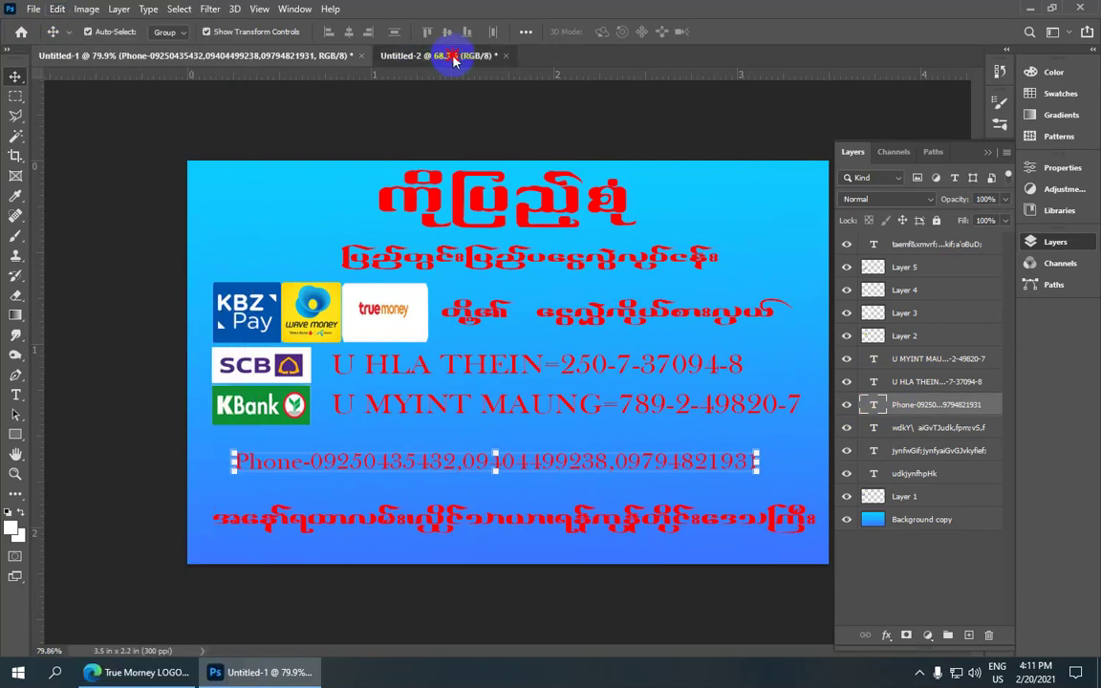
{"action": "left_click", "coordinate": [441, 56]}
{"action": "left_click", "coordinate": [449, 430]}
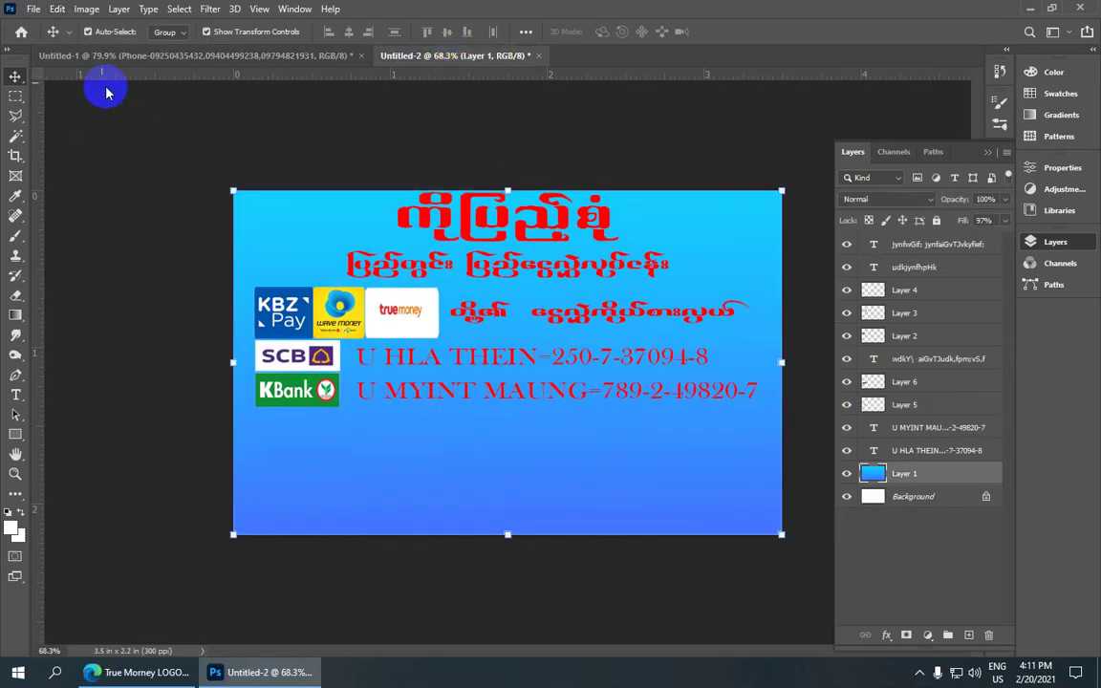
{"action": "left_click", "coordinate": [61, 10]}
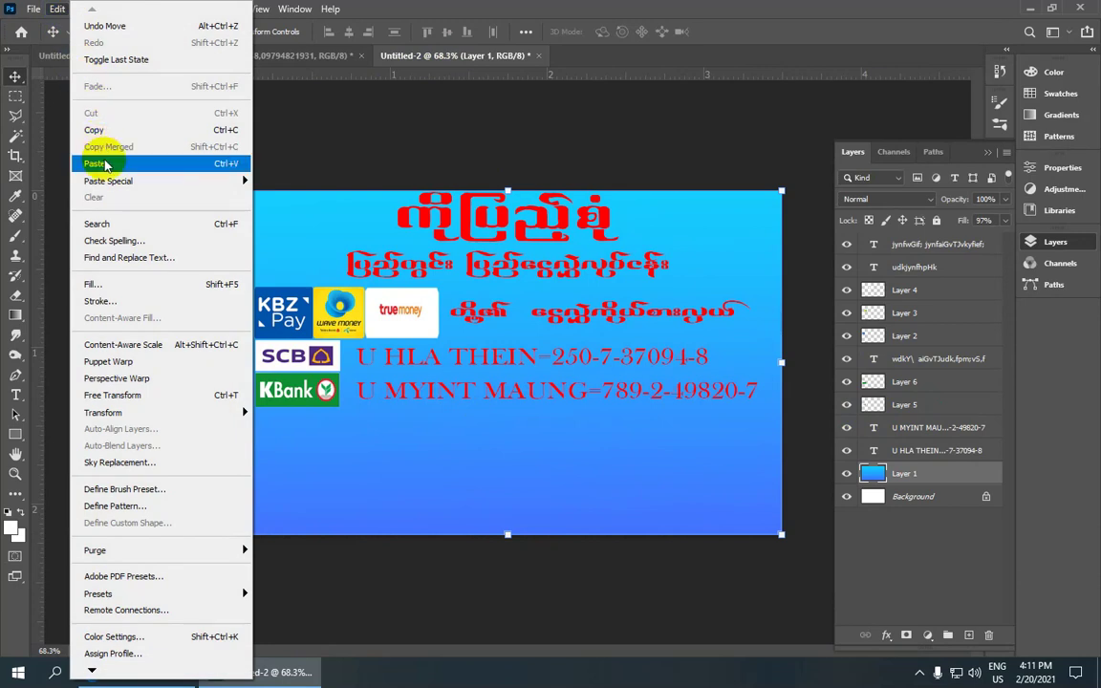
{"action": "left_click", "coordinate": [106, 164]}
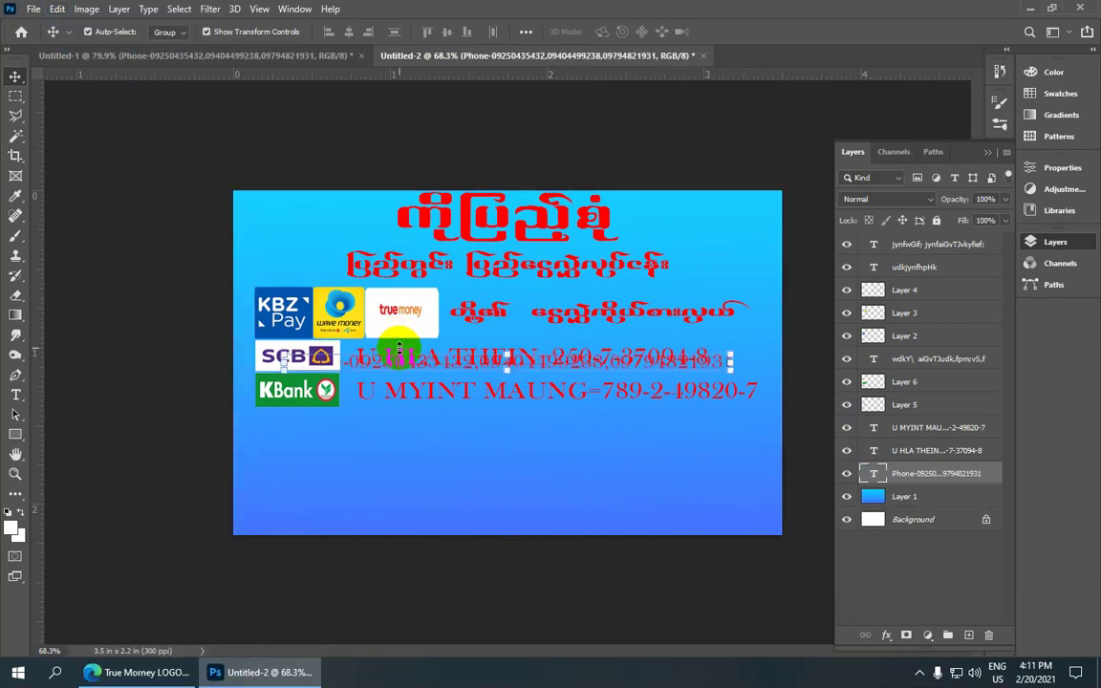
- Move the phone line down and centre it beneath the two account lines
{"action": "left_click_drag", "start_coordinate": [324, 308], "coordinate": [361, 320]}
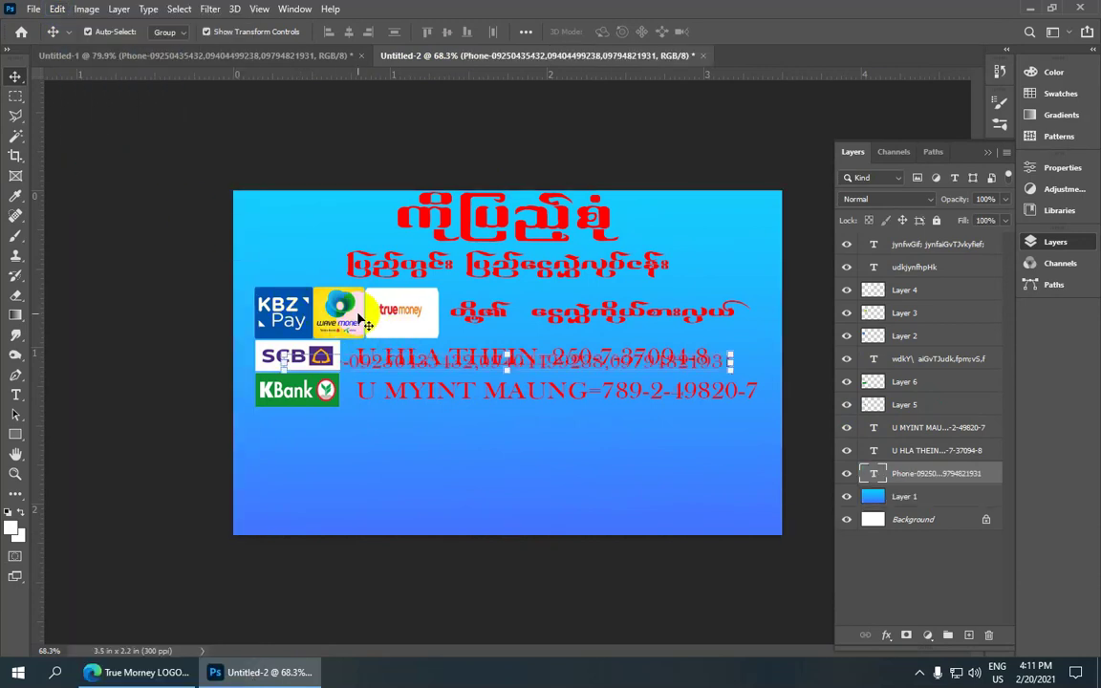
{"action": "left_click_drag", "start_coordinate": [284, 365], "coordinate": [284, 380]}
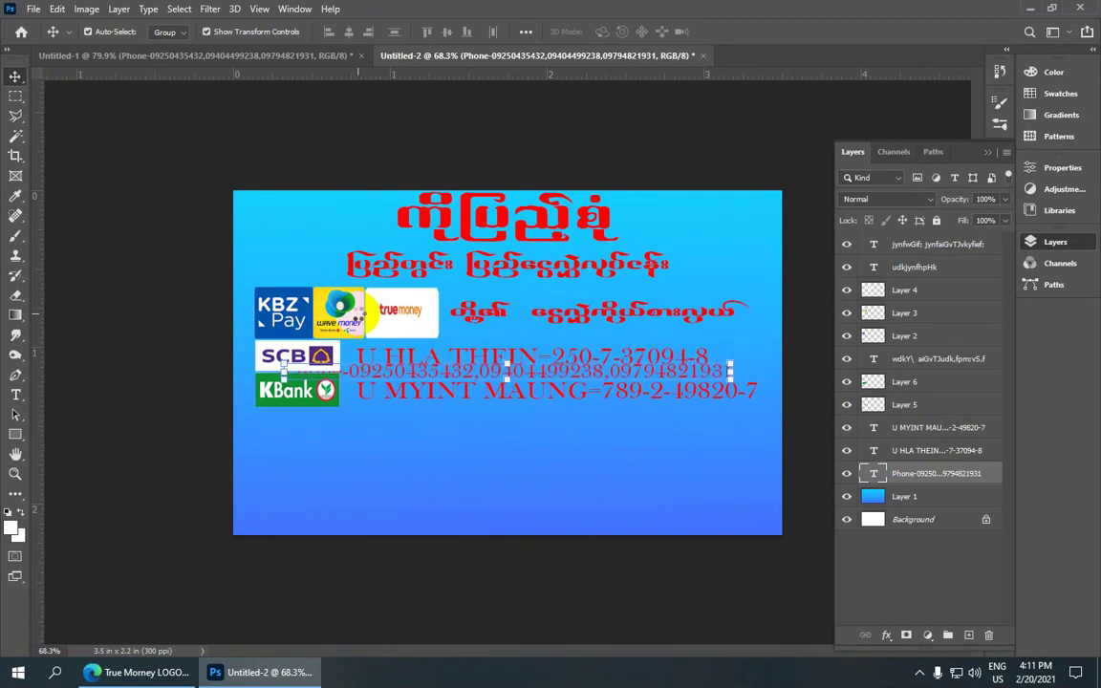
{"action": "key", "text": "shift+Down"}
{"action": "key", "text": "shift+Down"}
{"action": "key", "text": "shift+Down"}
{"action": "key", "text": "shift+Down"}
{"action": "key", "text": "shift+Down"}
{"action": "key", "text": "shift+Down"}
{"action": "key", "text": "shift+Down"}
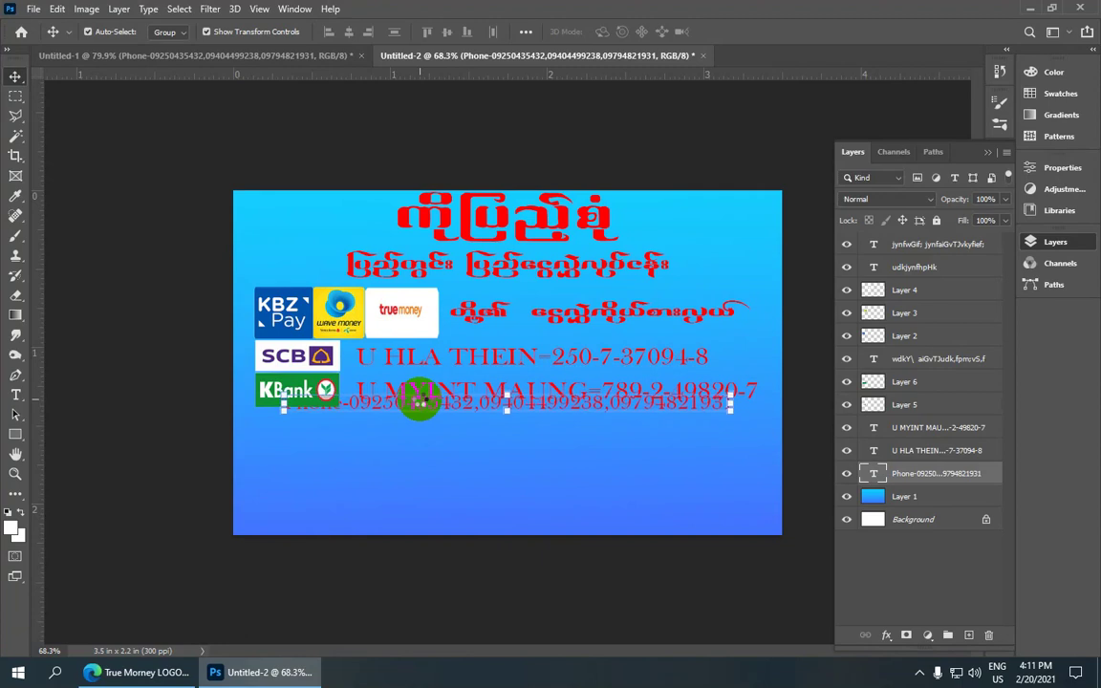
{"action": "key", "text": "shift+Down"}
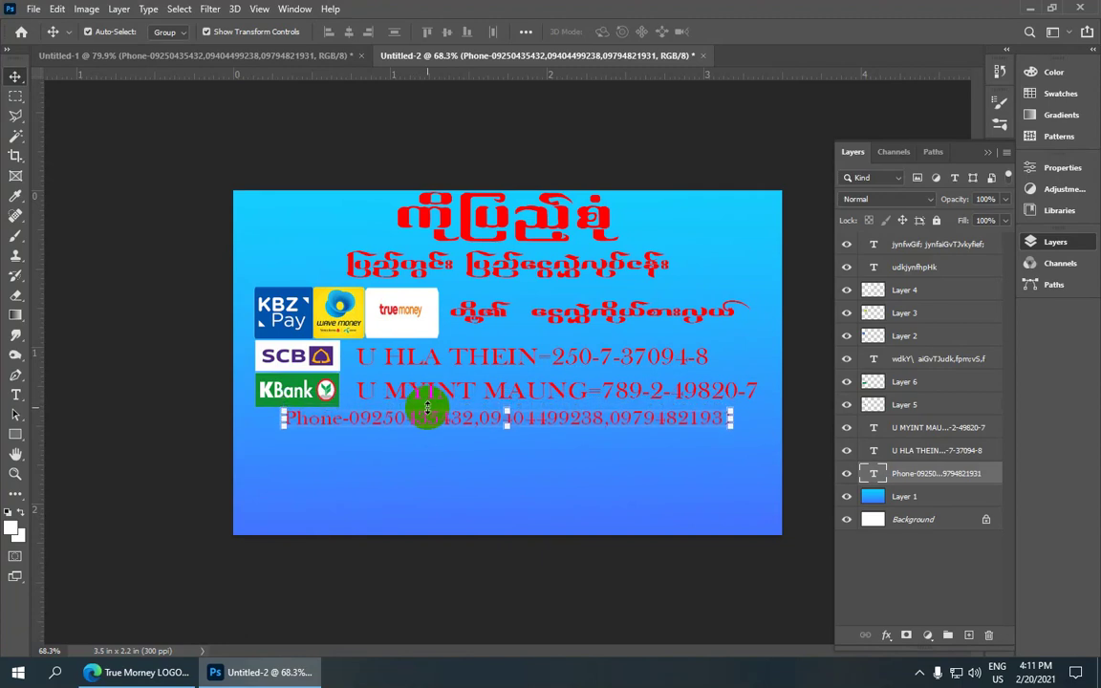
{"action": "key", "text": "shift+Down"}
{"action": "key", "text": "shift+Down"}
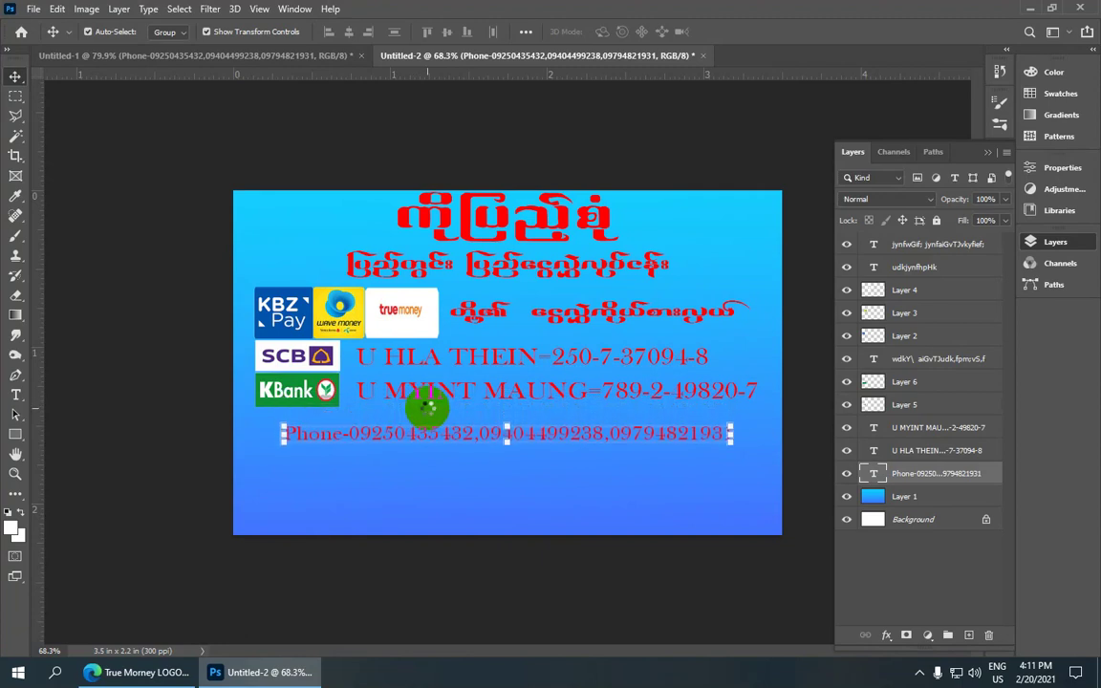
{"action": "key", "text": "shift+Down"}
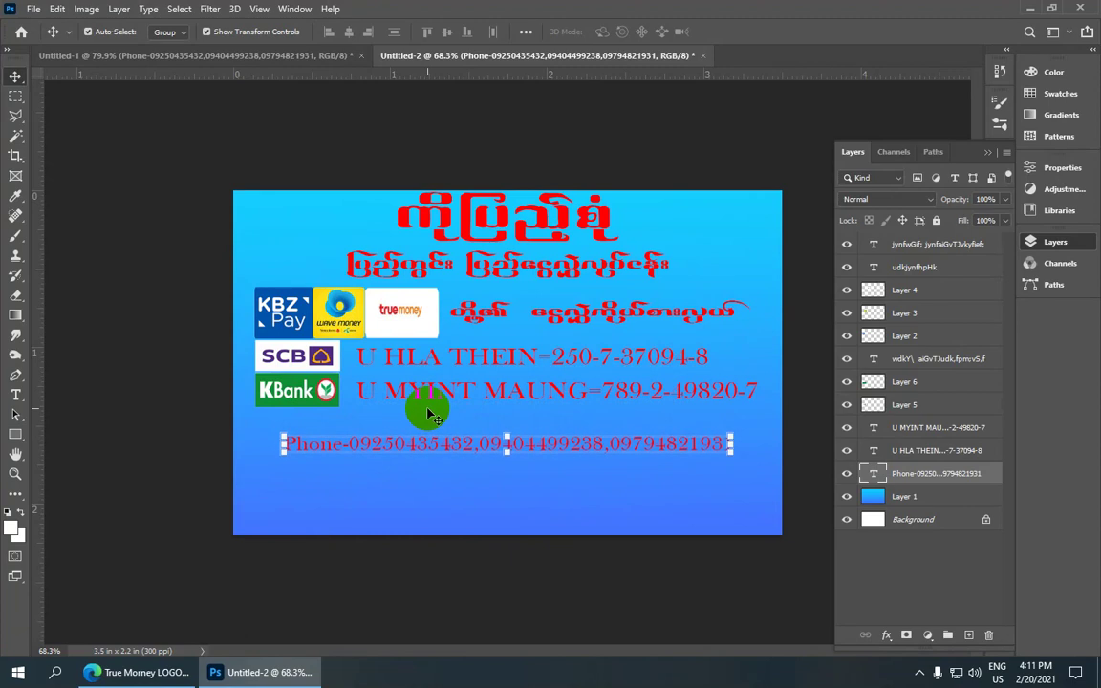
{"action": "key", "text": "shift+Down"}
{"action": "key", "text": "shift+Right"}
{"action": "key", "text": "shift+Right"}
{"action": "key", "text": "shift+Right"}
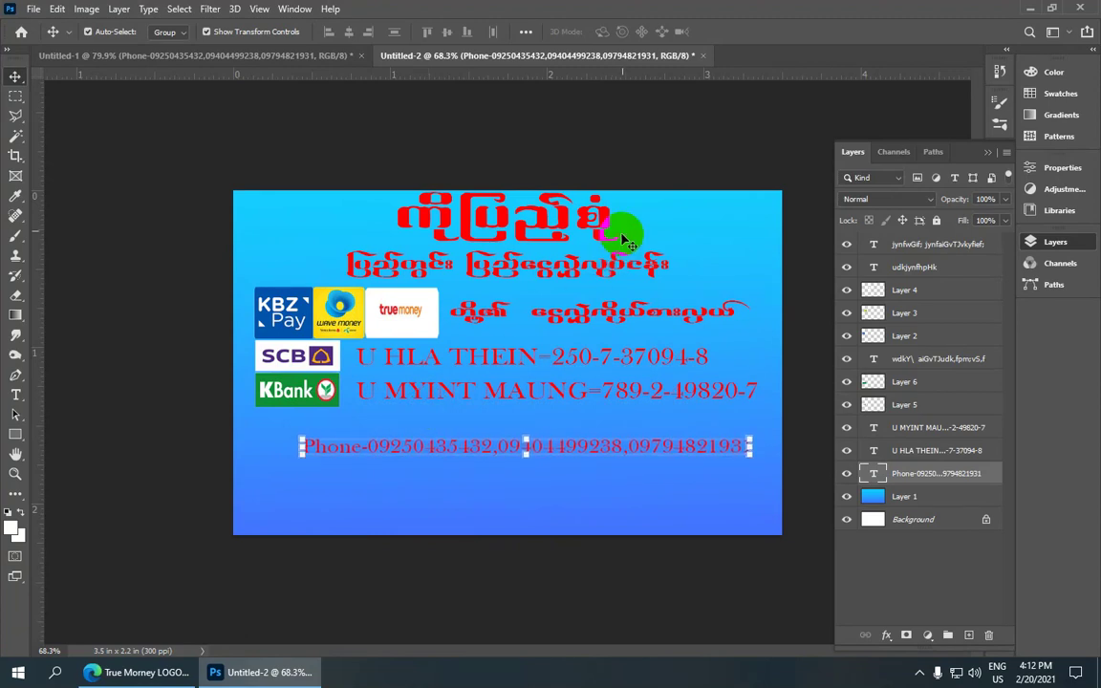
{"action": "left_click", "coordinate": [634, 172]}
{"action": "scroll", "coordinate": [346, 276], "scroll_direction": "down", "scroll_amount": 1}
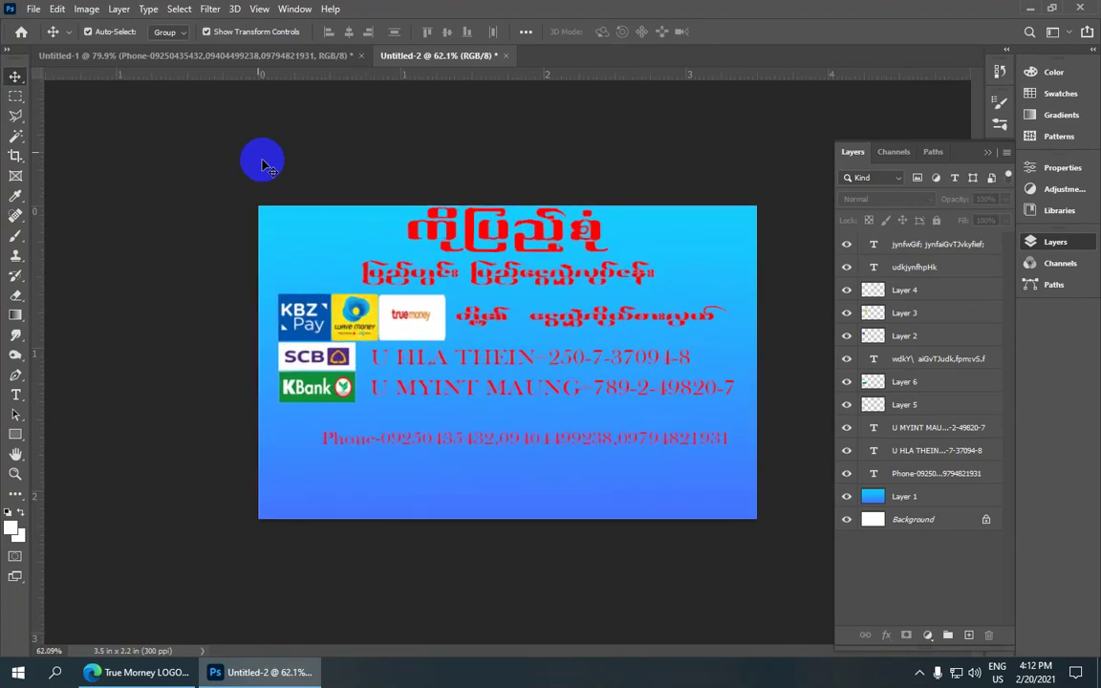
- Copy the bottom Burmese text line from Untitled-1 and paste it onto Layer 1 in Untitled-2
{"action": "left_click", "coordinate": [225, 55]}
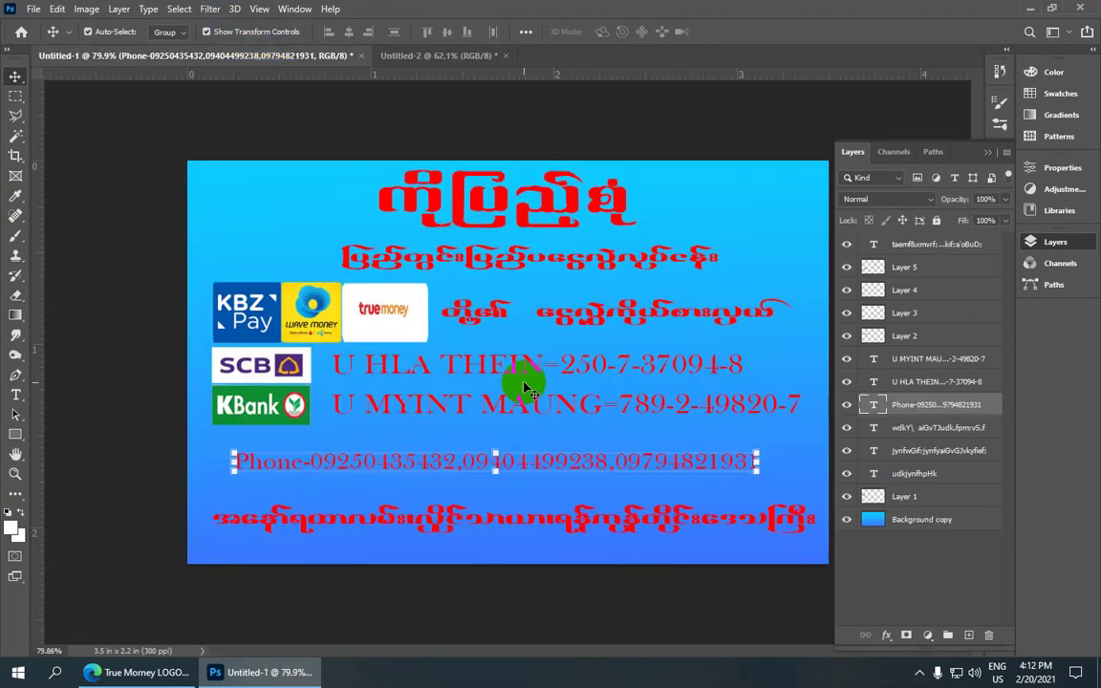
{"action": "scroll", "coordinate": [525, 387], "scroll_direction": "down", "scroll_amount": 1}
{"action": "left_click", "coordinate": [522, 514]}
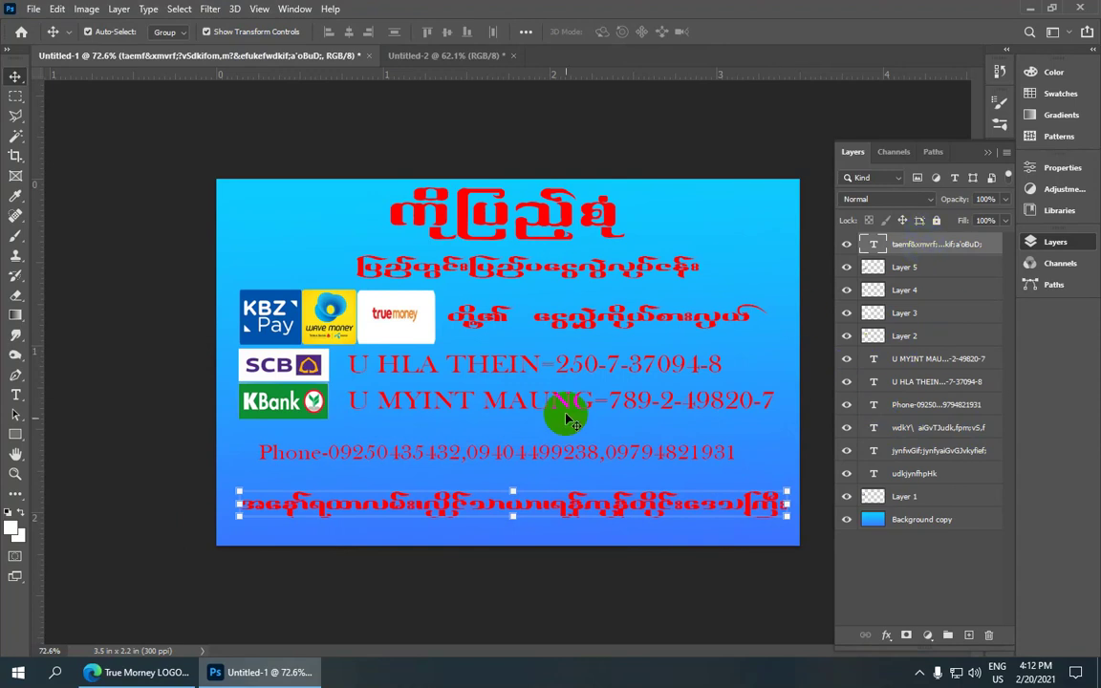
{"action": "left_click", "coordinate": [57, 9]}
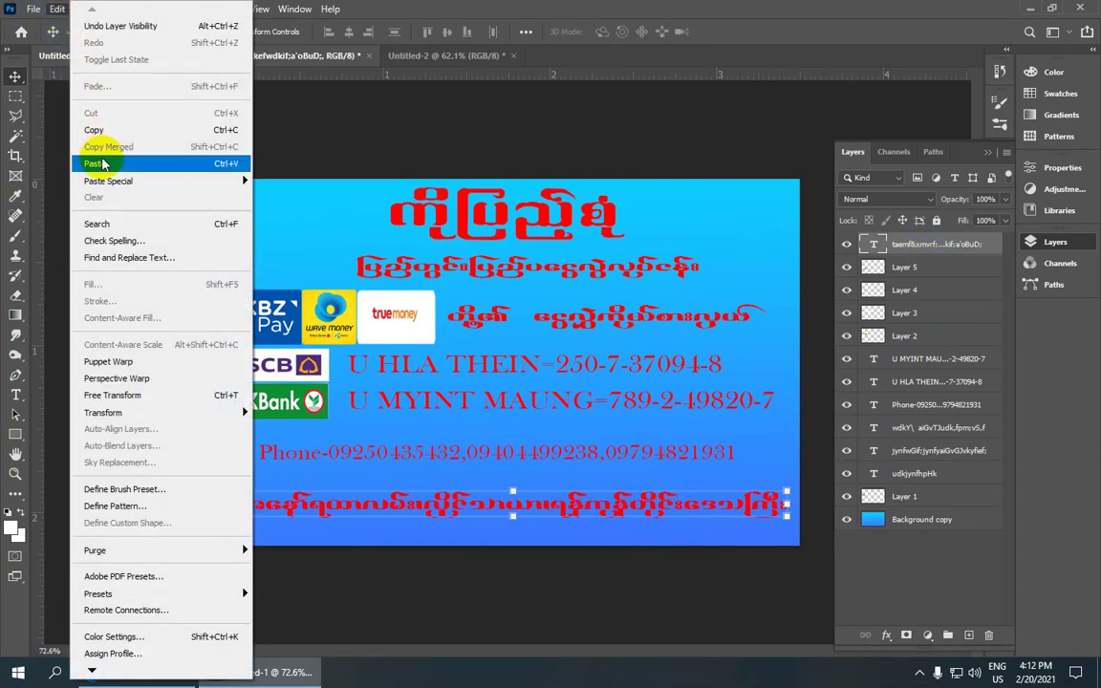
{"action": "left_click", "coordinate": [124, 131]}
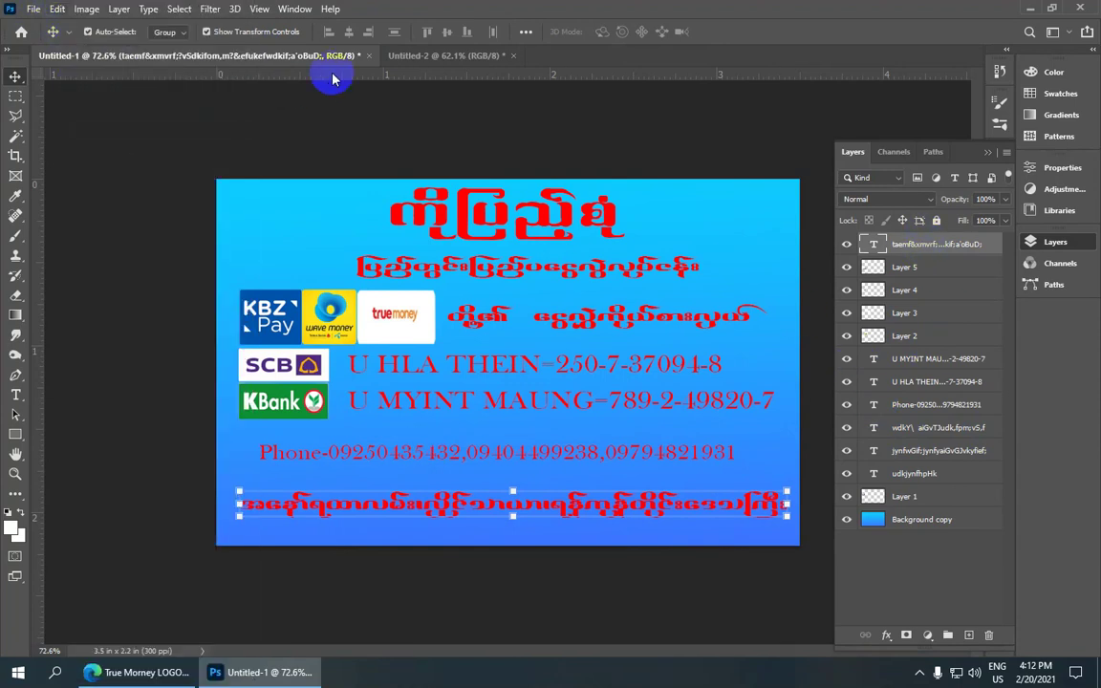
{"action": "left_click", "coordinate": [420, 56]}
{"action": "left_click", "coordinate": [382, 471]}
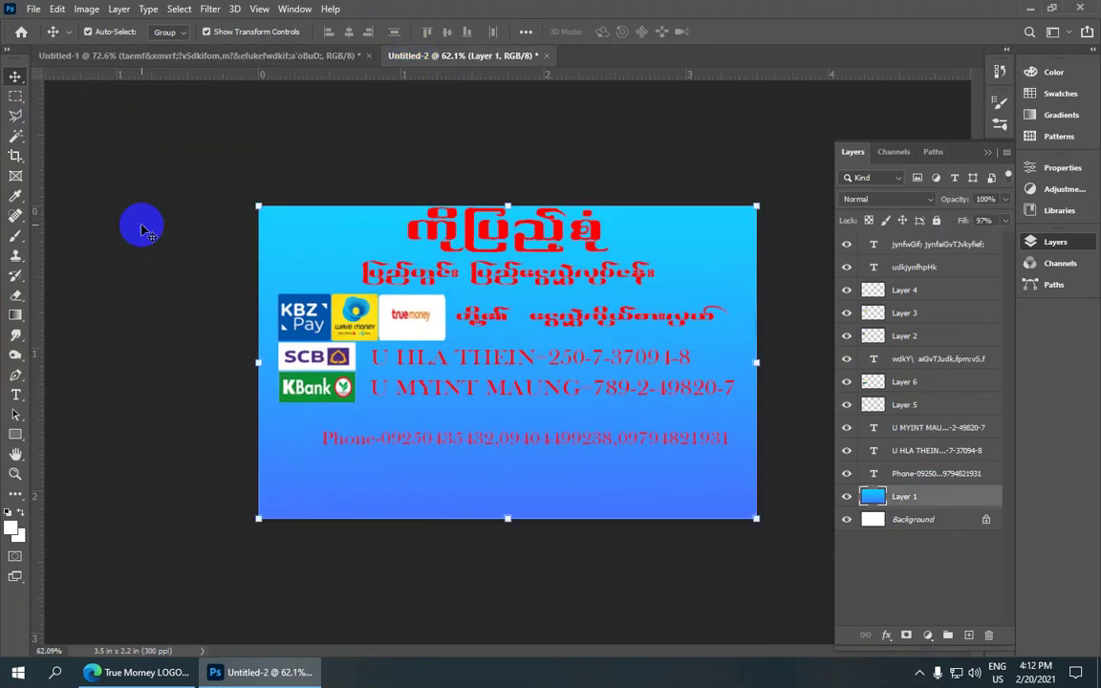
{"action": "left_click", "coordinate": [57, 9]}
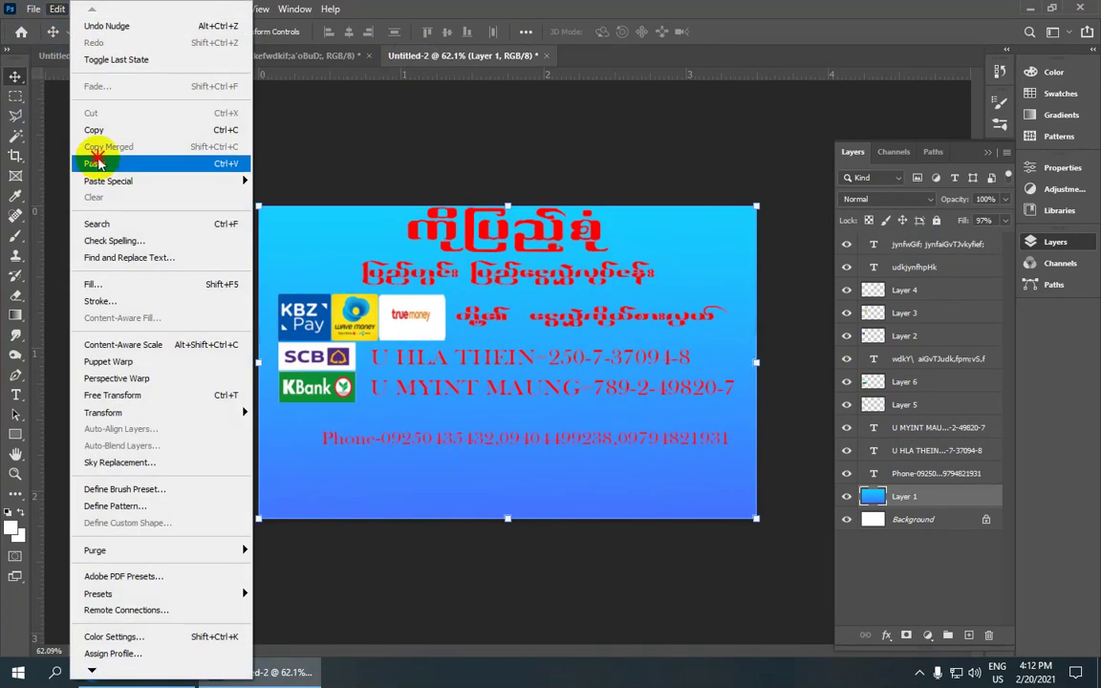
{"action": "left_click", "coordinate": [97, 163]}
- Nudge the pasted Burmese text down to the card's bottom, below the phone line
{"action": "scroll", "coordinate": [506, 361], "scroll_direction": "up", "scroll_amount": 2}
{"action": "scroll", "coordinate": [506, 361], "scroll_direction": "up", "scroll_amount": 2}
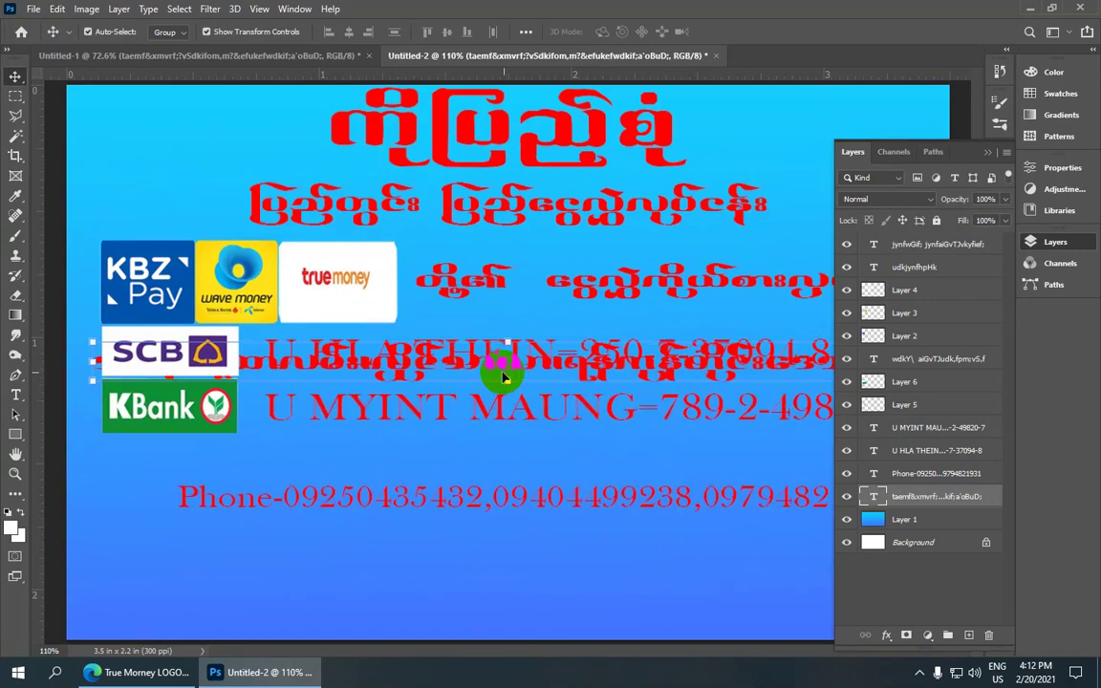
{"action": "scroll", "coordinate": [505, 377], "scroll_direction": "down", "scroll_amount": 2}
{"action": "key", "text": "shift+Down"}
{"action": "key", "text": "shift+Down"}
{"action": "key", "text": "shift+Down"}
{"action": "key", "text": "shift+Down"}
{"action": "key", "text": "shift+Down"}
{"action": "key", "text": "shift+Down"}
{"action": "key", "text": "shift+Down"}
{"action": "key", "text": "shift+Down"}
{"action": "key", "text": "shift+Down"}
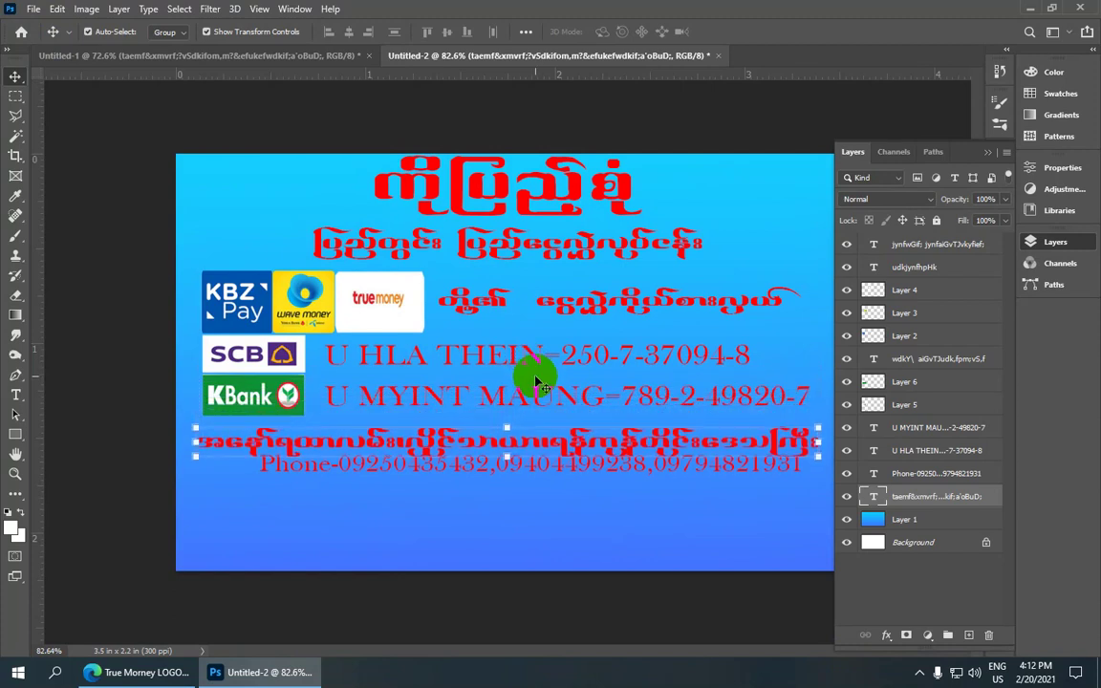
{"action": "key", "text": "shift+Down"}
{"action": "key", "text": "shift+Down"}
{"action": "key", "text": "shift+Down"}
{"action": "key", "text": "shift+Down"}
{"action": "key", "text": "shift+Down"}
{"action": "key", "text": "shift+Down"}
{"action": "key", "text": "shift+Down"}
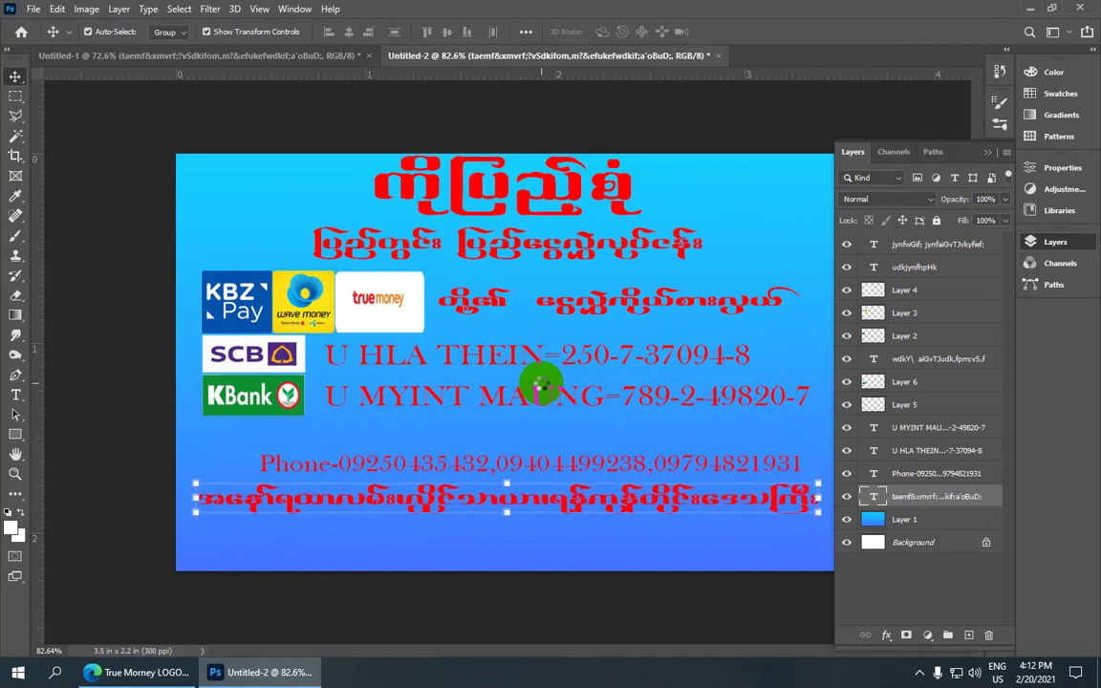
{"action": "scroll", "coordinate": [542, 391], "scroll_direction": "down", "scroll_amount": 2}
{"action": "key", "text": "shift+Down"}
{"action": "key", "text": "shift+Down"}
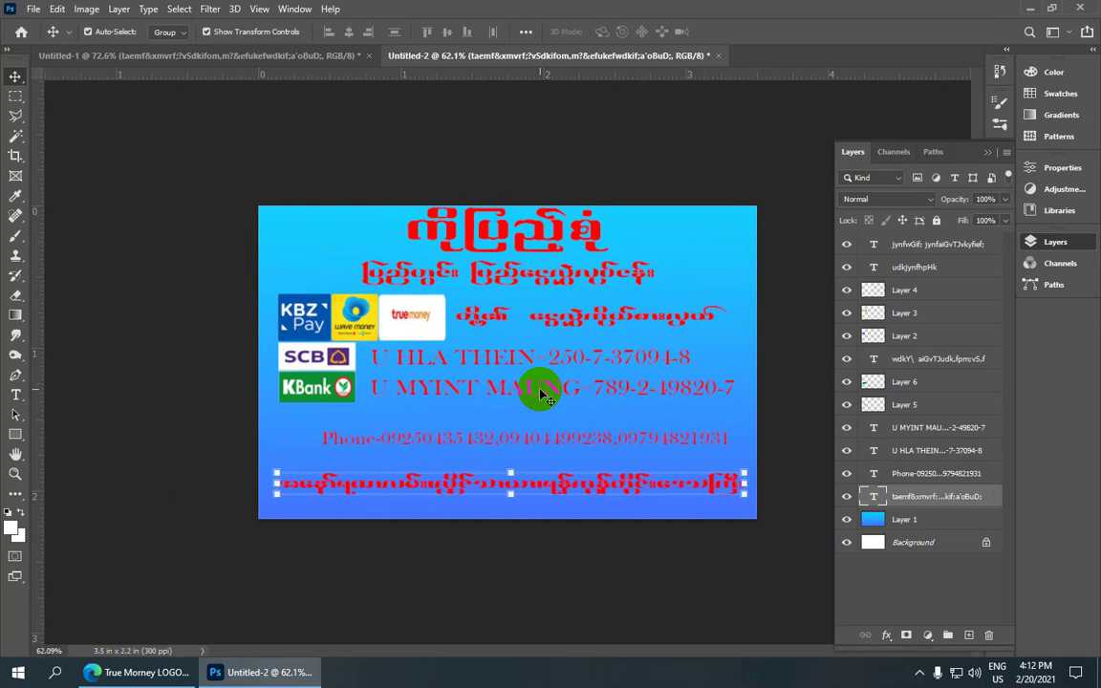
{"action": "left_click", "coordinate": [782, 165]}
- Bring the original Untitled-1 card back into view to compare layouts
{"action": "scroll", "coordinate": [466, 430], "scroll_direction": "up", "scroll_amount": 1}
{"action": "scroll", "coordinate": [466, 430], "scroll_direction": "up", "scroll_amount": 2}
{"action": "scroll", "coordinate": [466, 430], "scroll_direction": "down", "scroll_amount": 2}
{"action": "scroll", "coordinate": [468, 431], "scroll_direction": "up", "scroll_amount": 2}
{"action": "scroll", "coordinate": [468, 432], "scroll_direction": "down", "scroll_amount": 2}
{"action": "scroll", "coordinate": [478, 418], "scroll_direction": "up", "scroll_amount": 1}
{"action": "scroll", "coordinate": [569, 393], "scroll_direction": "down", "scroll_amount": 1}
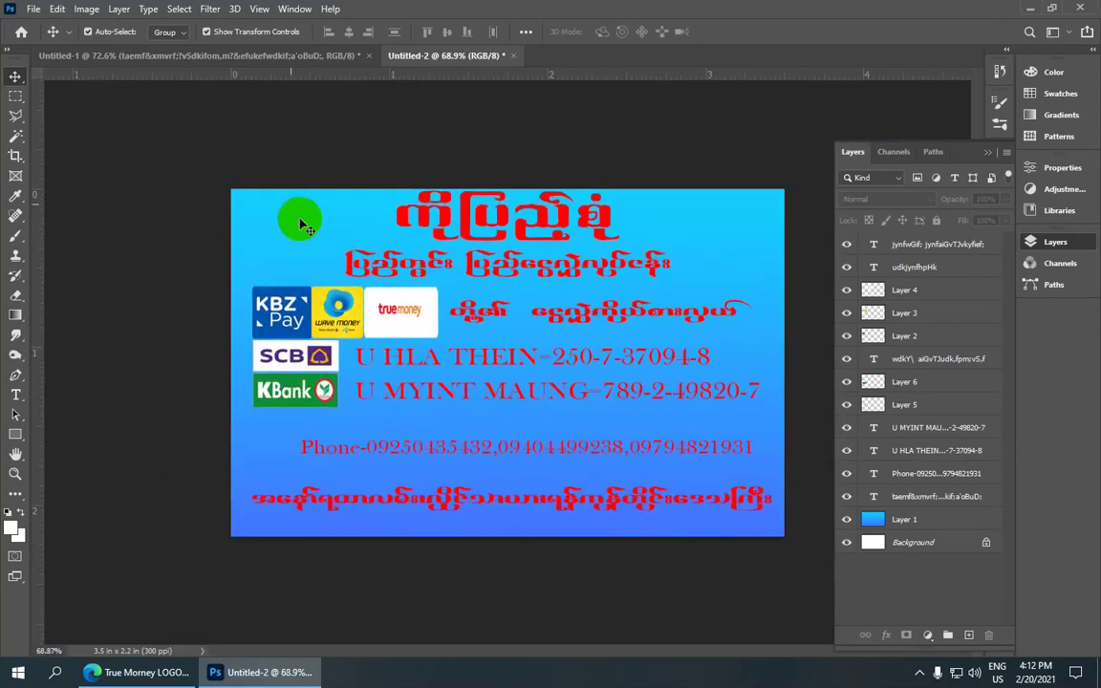
{"action": "left_click", "coordinate": [218, 58]}
- Deselect the layer in Untitled-1 and return to the Untitled-2 card
{"action": "left_click", "coordinate": [442, 145]}
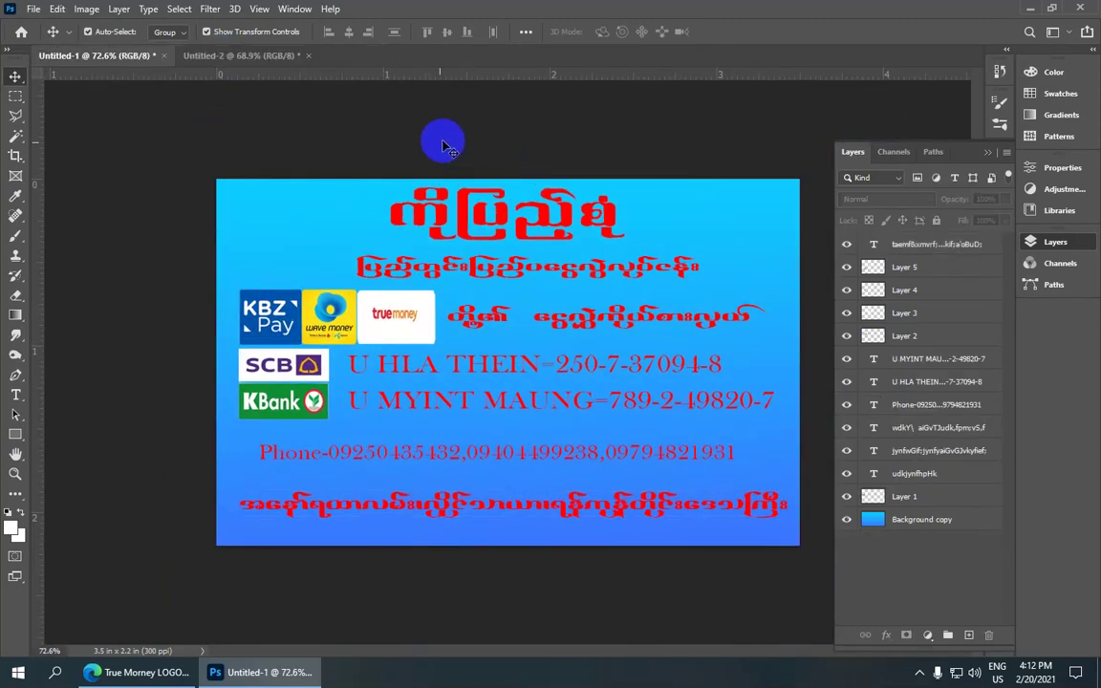
{"action": "scroll", "coordinate": [324, 249], "scroll_direction": "down", "scroll_amount": 1}
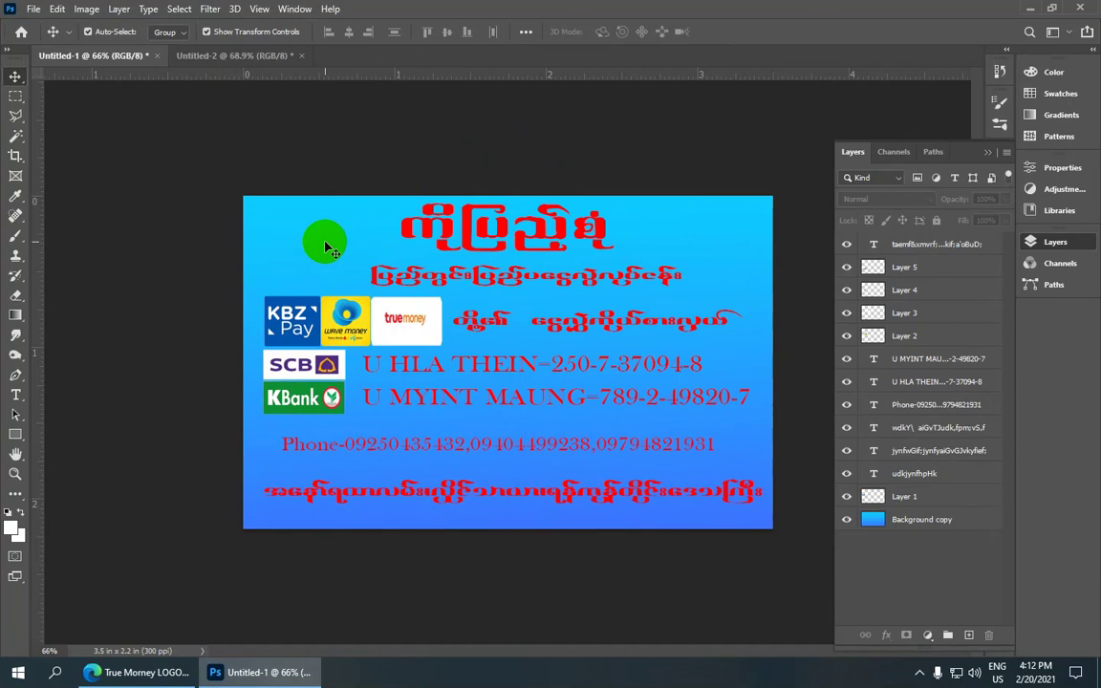
{"action": "scroll", "coordinate": [325, 249], "scroll_direction": "up", "scroll_amount": 1}
{"action": "left_click", "coordinate": [237, 60]}
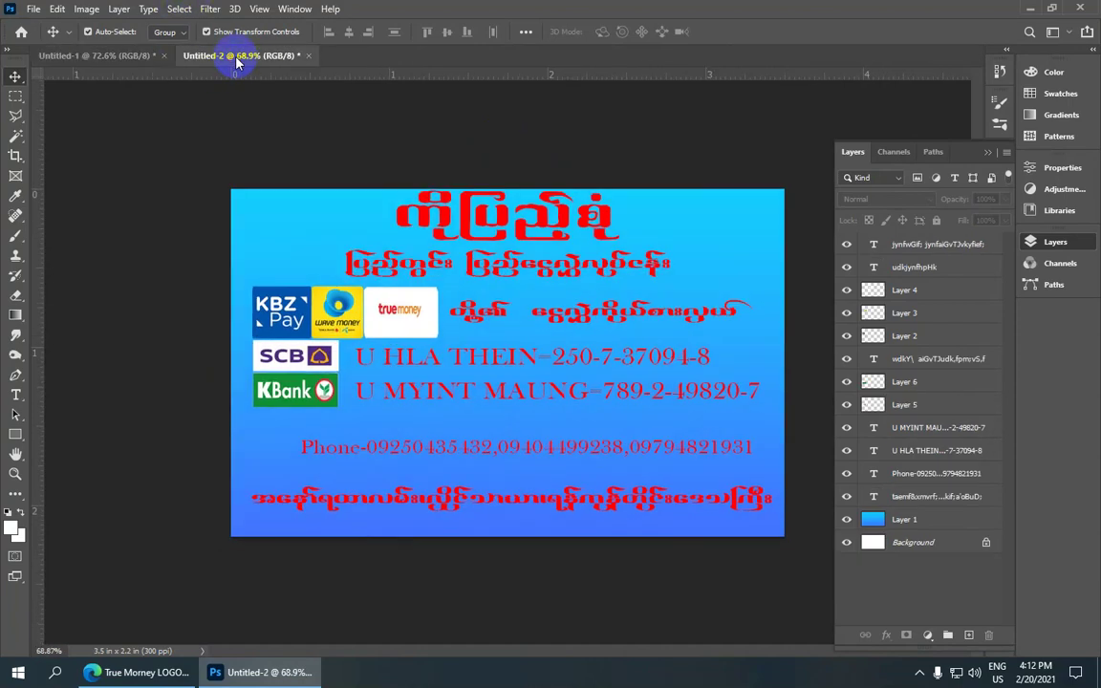
{"action": "scroll", "coordinate": [377, 218], "scroll_direction": "up", "scroll_amount": 1}
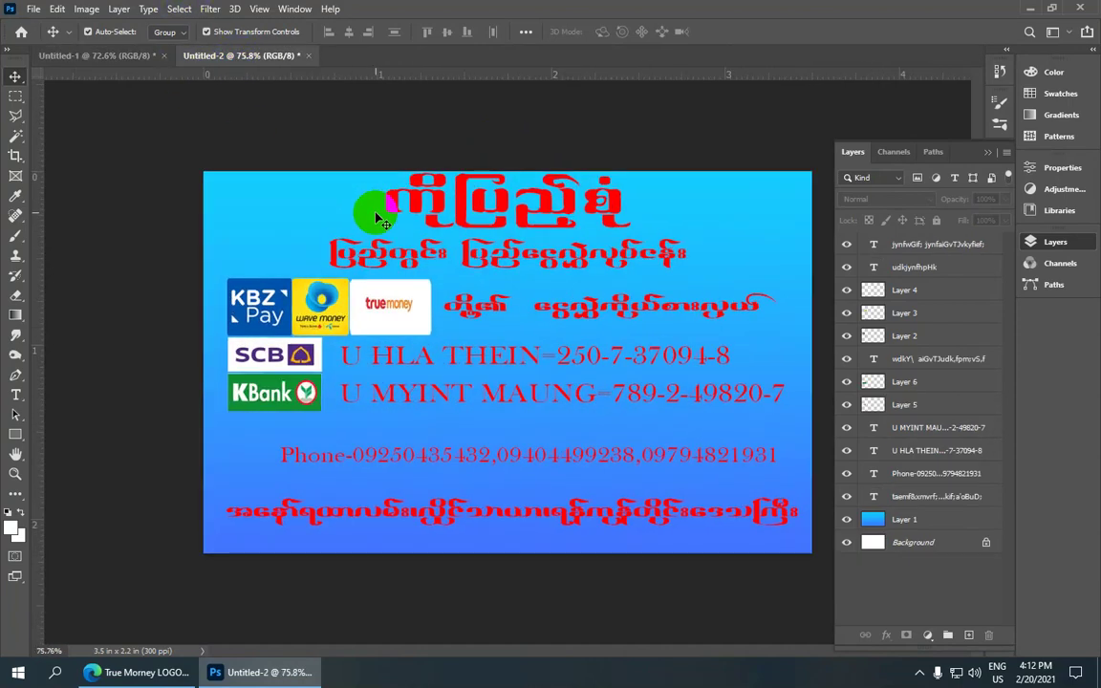
{"action": "left_click_drag", "start_coordinate": [378, 218], "coordinate": [543, 219]}
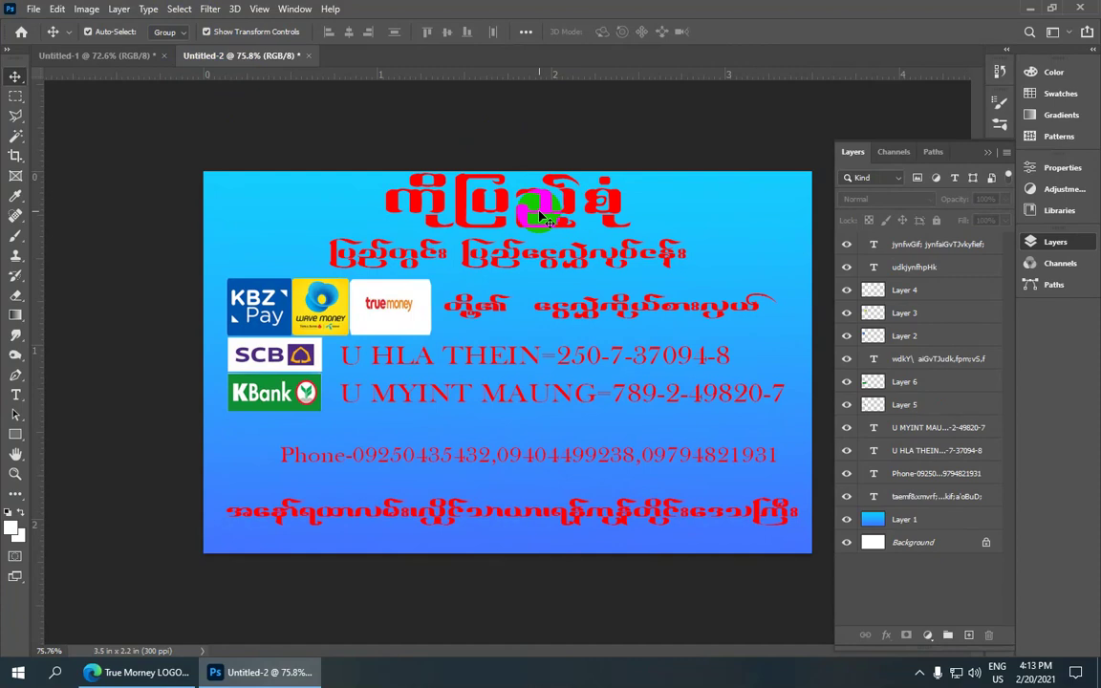
{"action": "left_click_drag", "start_coordinate": [542, 218], "coordinate": [401, 222]}
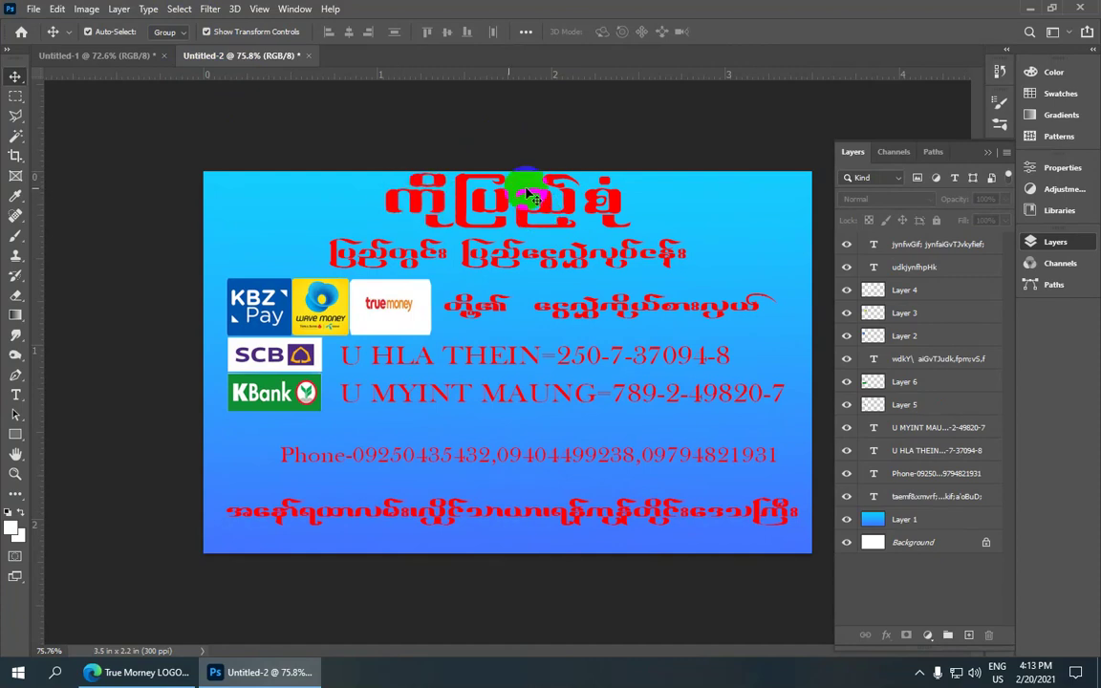
{"action": "mouse_move", "coordinate": [402, 222]}
{"action": "left_mouse_down"}
{"action": "mouse_move", "coordinate": [509, 198]}
{"action": "mouse_move", "coordinate": [769, 271]}
{"action": "left_mouse_up"}
{"action": "scroll", "coordinate": [510, 198], "scroll_direction": "down", "scroll_amount": 1}
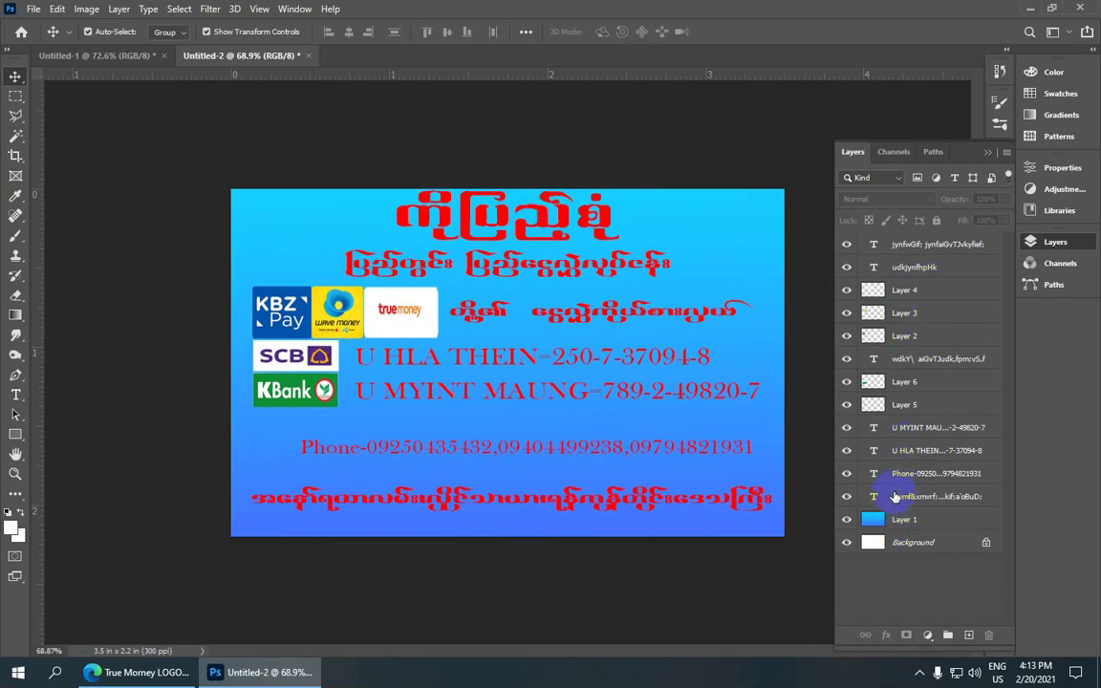
- Check the bottom Burmese and red title text layers, dismissing the layer-style menu unused
{"action": "left_click", "coordinate": [893, 496]}
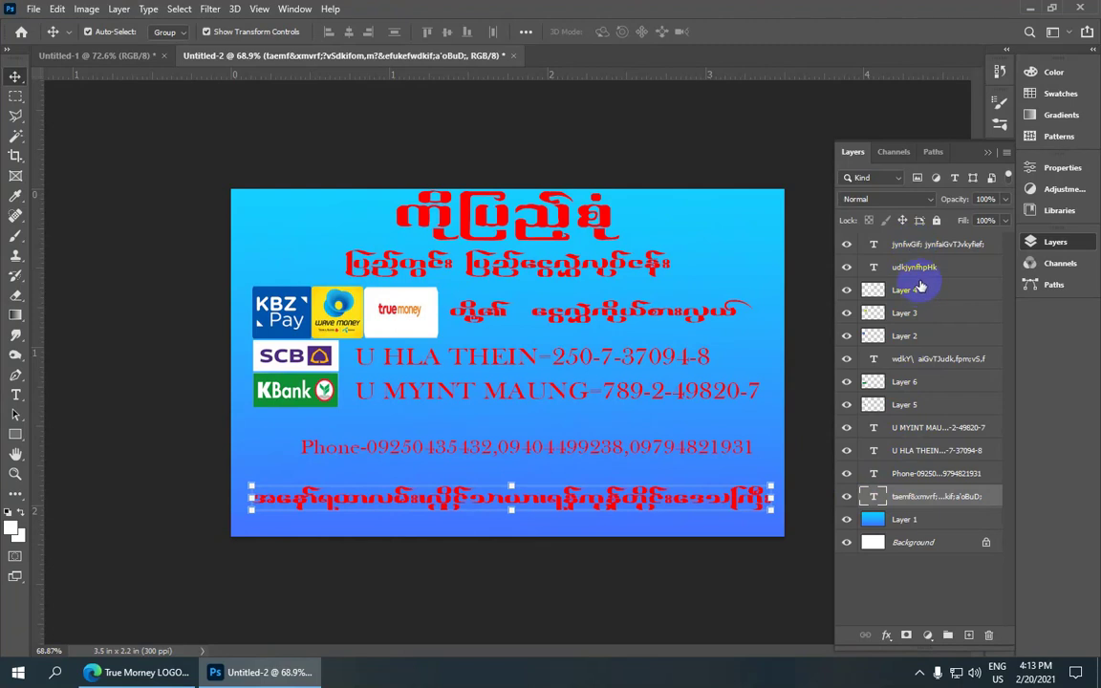
{"action": "left_click", "coordinate": [909, 245]}
{"action": "left_click", "coordinate": [915, 269]}
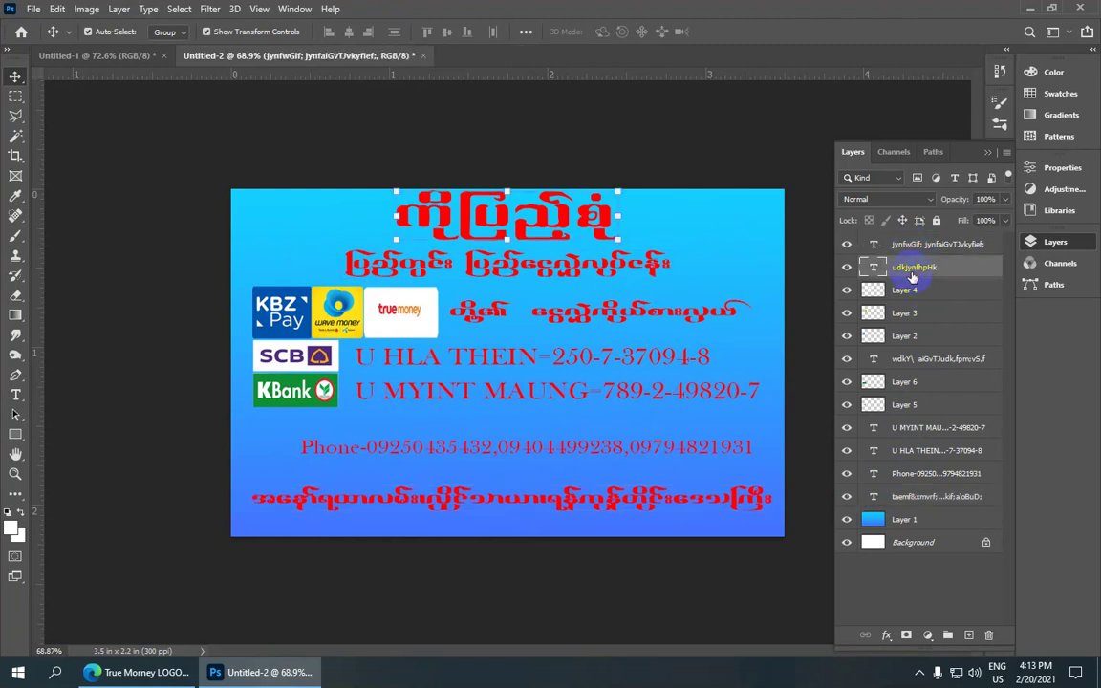
{"action": "left_click", "coordinate": [885, 637]}
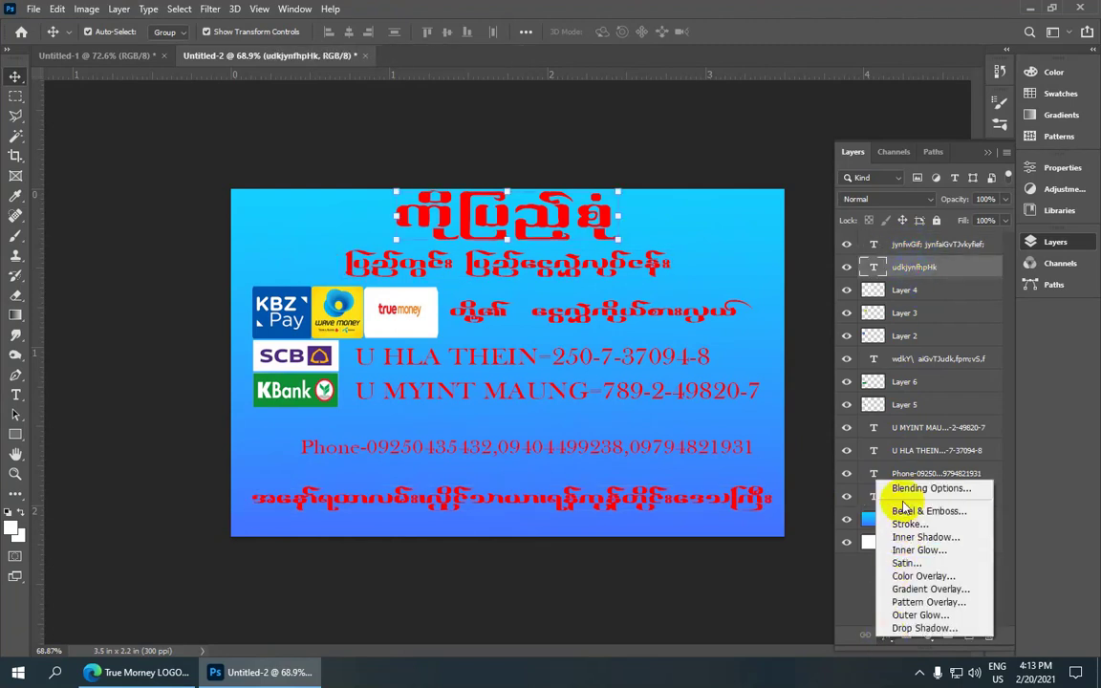
{"action": "left_click", "coordinate": [853, 583]}
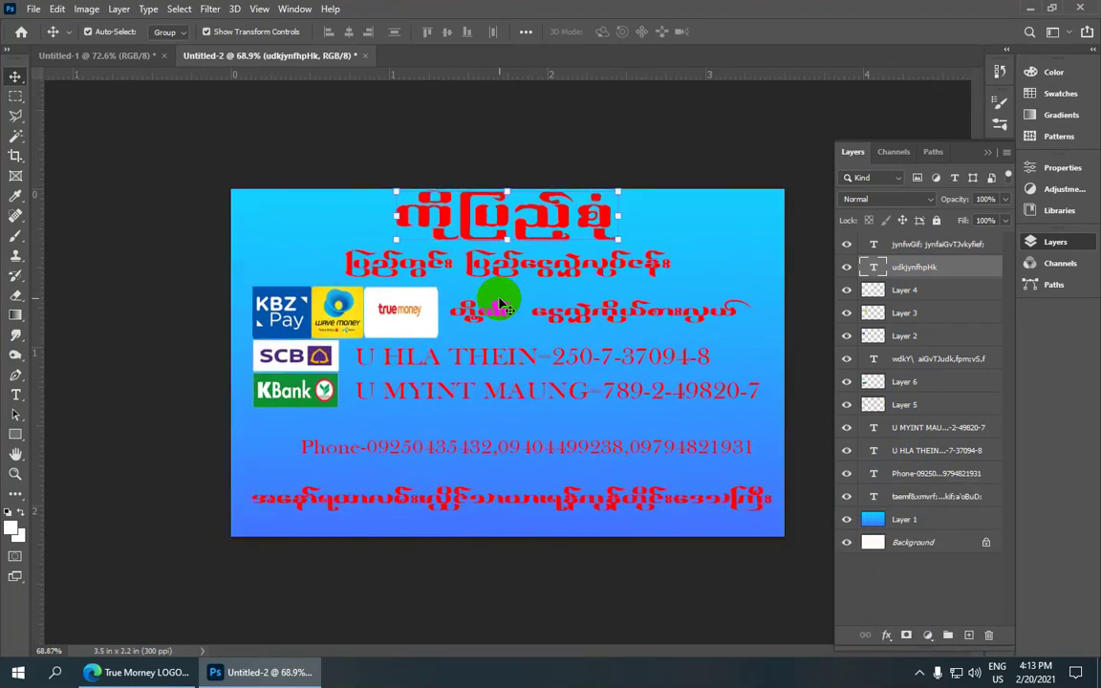
{"action": "left_click", "coordinate": [34, 9]}
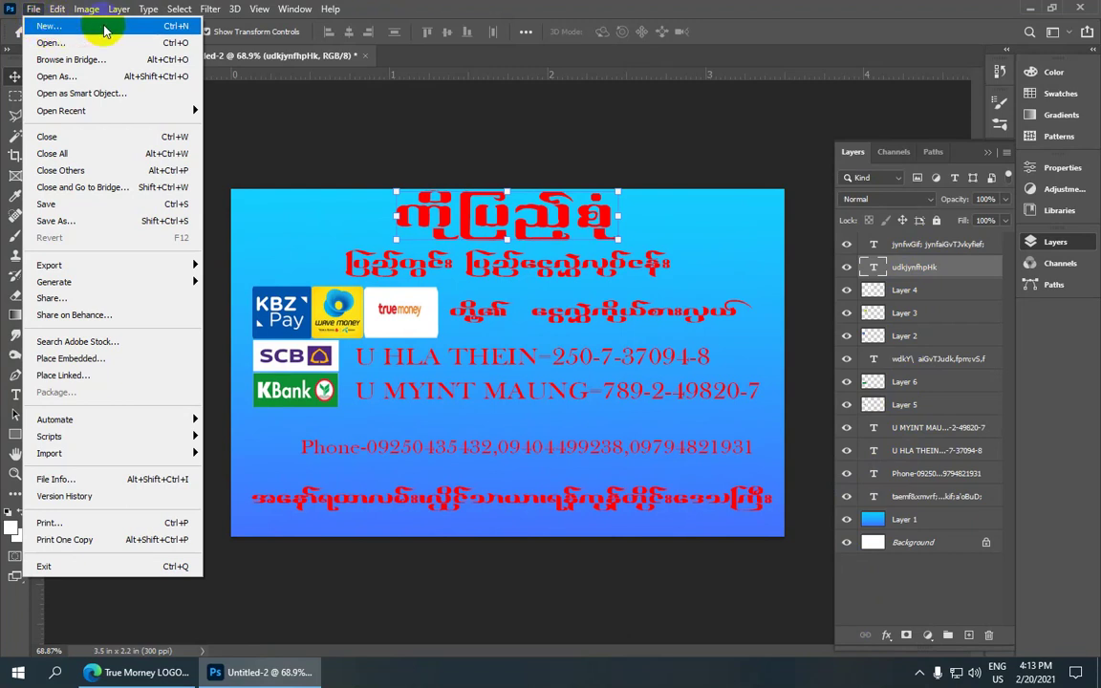
- Create a blank A4 Print preset document in inches, RGB Color at 300 ppi
{"action": "left_click", "coordinate": [50, 25]}
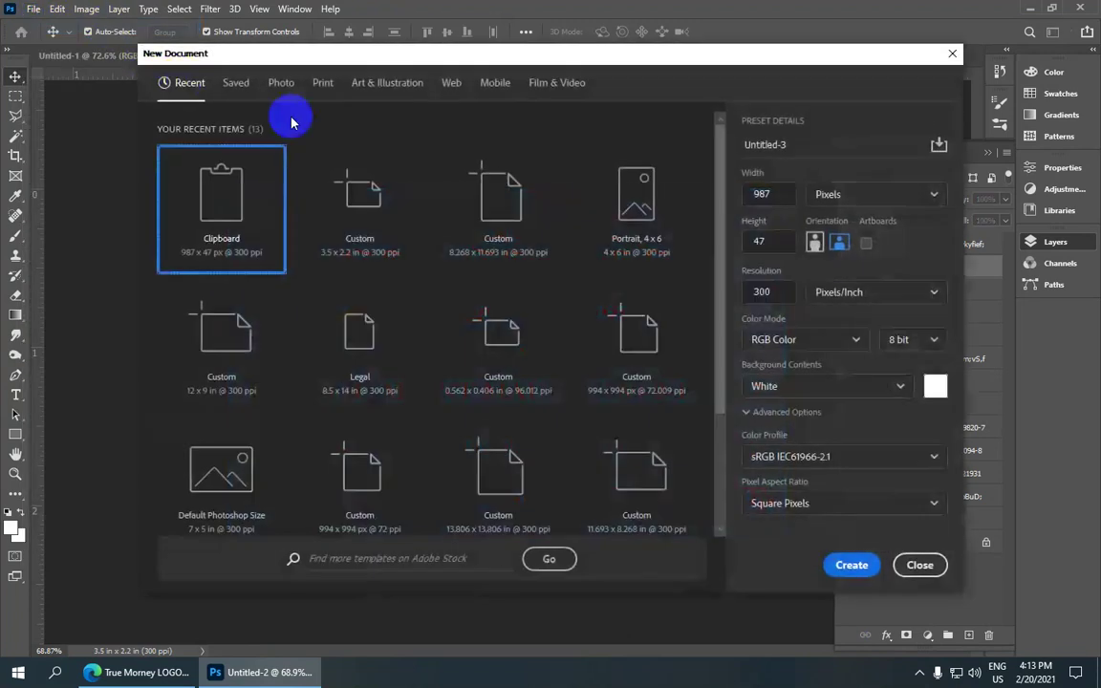
{"action": "left_click", "coordinate": [321, 84]}
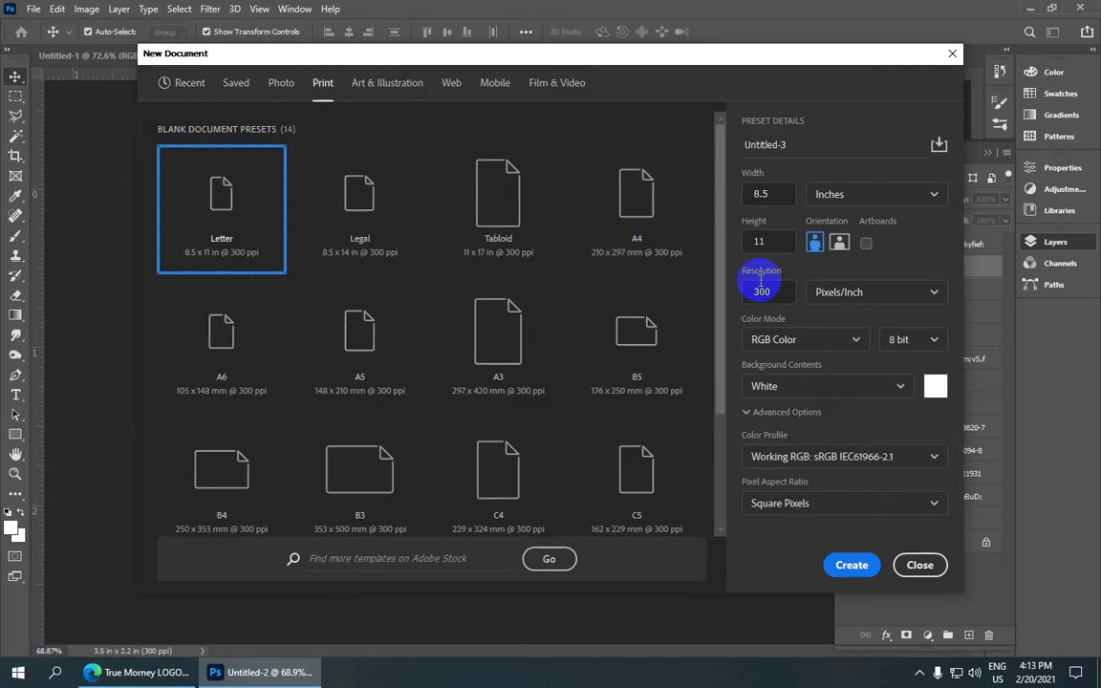
{"action": "left_click", "coordinate": [659, 244]}
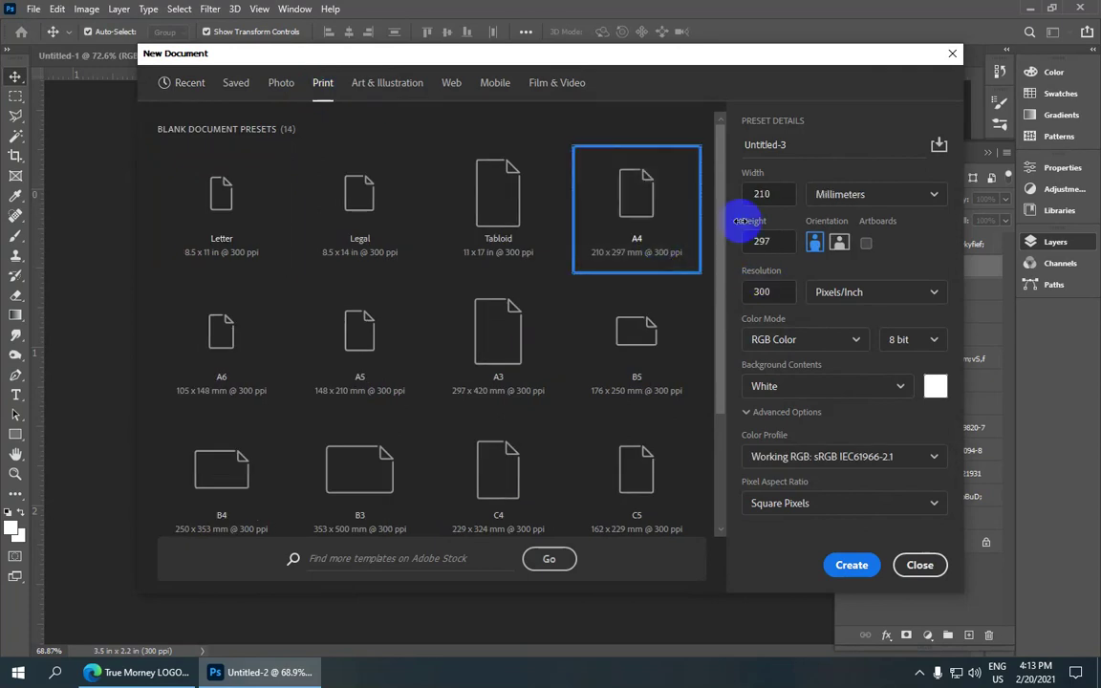
{"action": "left_click", "coordinate": [844, 196]}
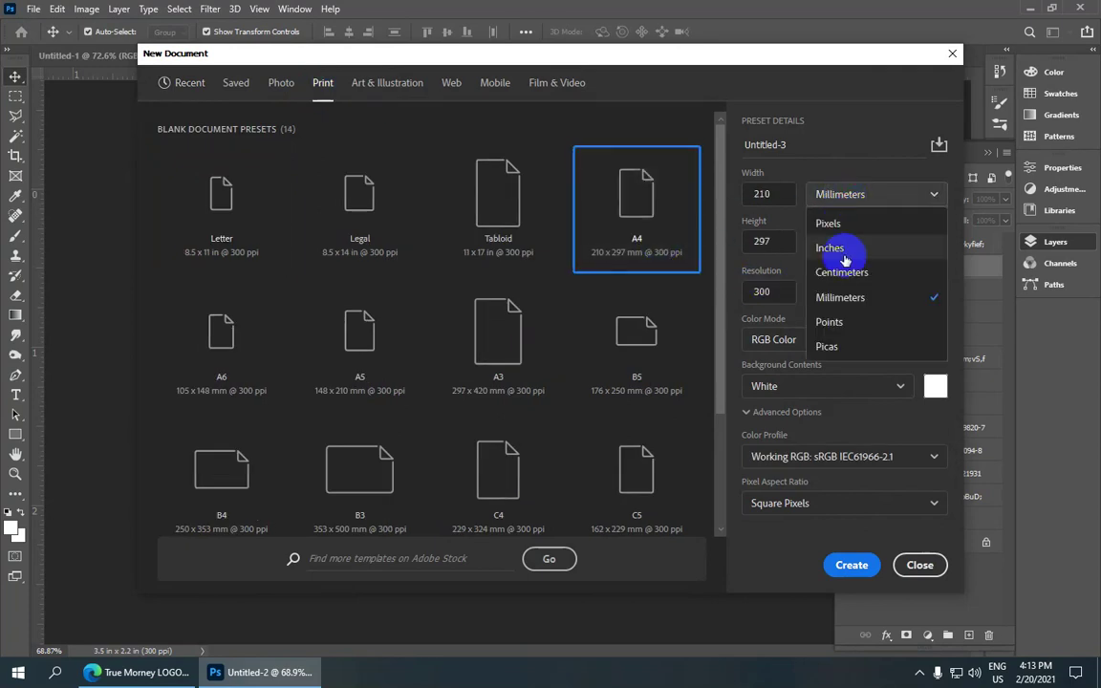
{"action": "left_click", "coordinate": [845, 256]}
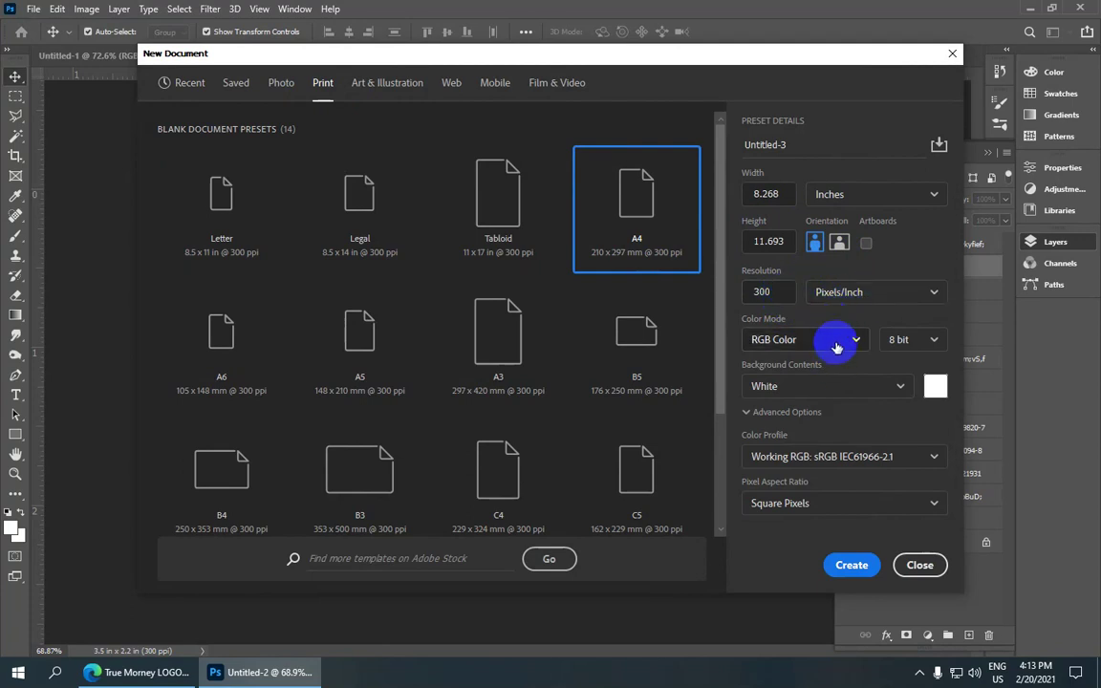
{"action": "left_click", "coordinate": [857, 342]}
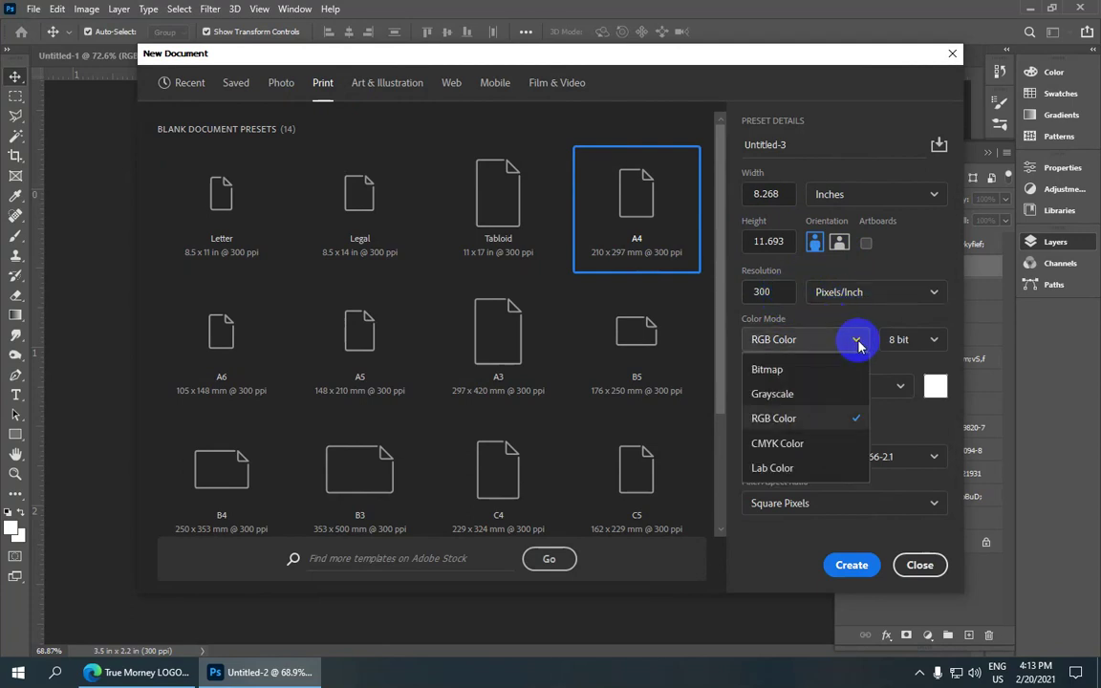
{"action": "left_click", "coordinate": [847, 421]}
{"action": "left_click", "coordinate": [852, 568]}
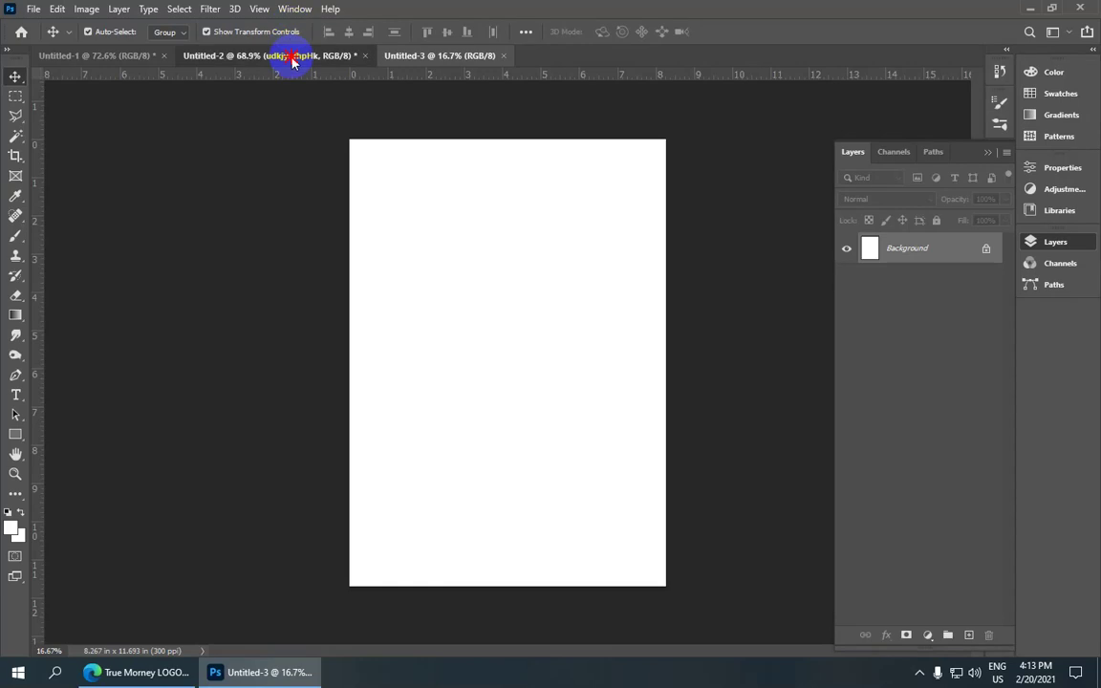
- Glance at the blank Untitled-3 page, then select Untitled-2's top text layer
{"action": "left_click", "coordinate": [290, 55]}
{"action": "left_click", "coordinate": [445, 55]}
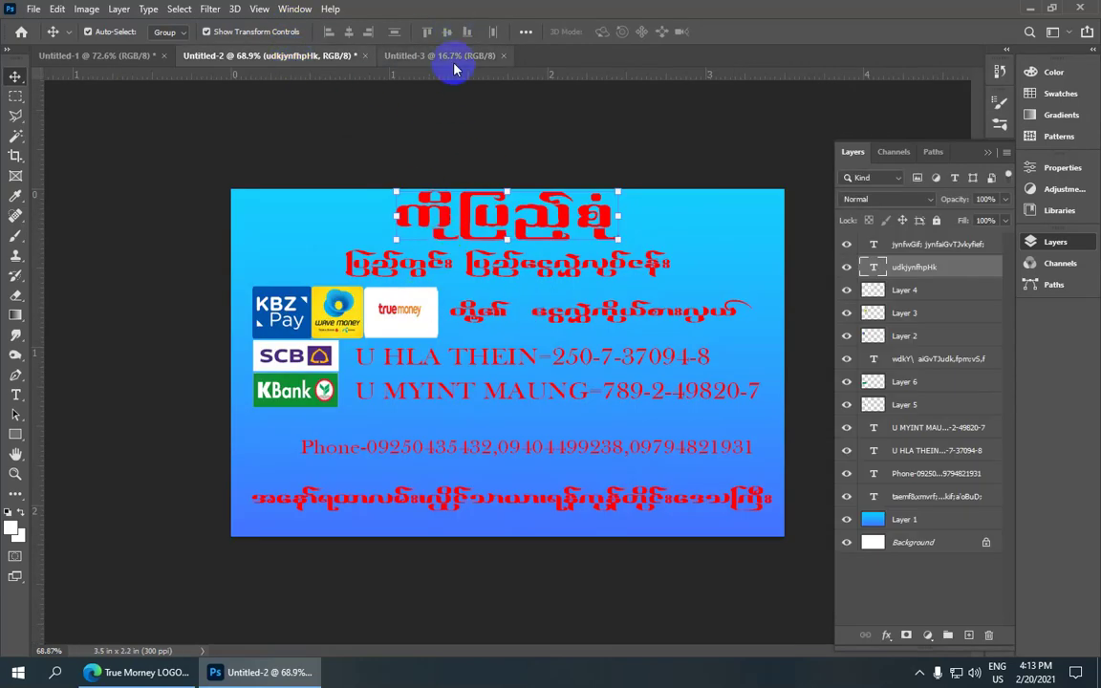
{"action": "left_click", "coordinate": [307, 55]}
{"action": "left_click", "coordinate": [915, 246]}
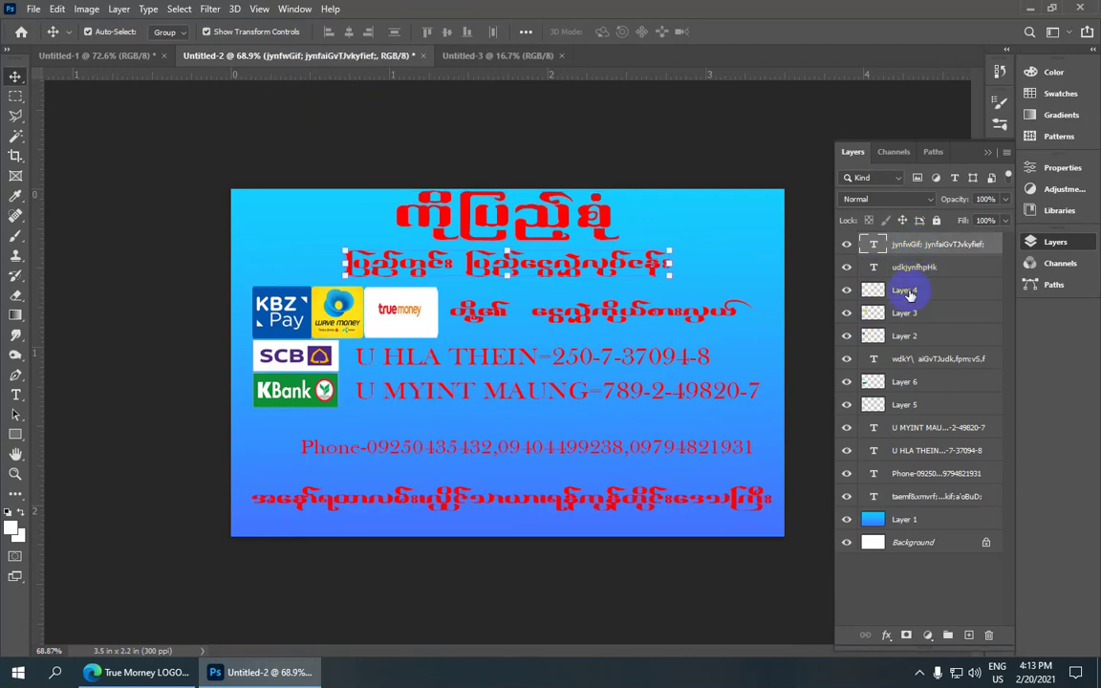
- Flatten the Untitled-2 card to one Background layer and drag it toward the Untitled-3 tab
{"action": "left_click", "coordinate": [119, 8]}
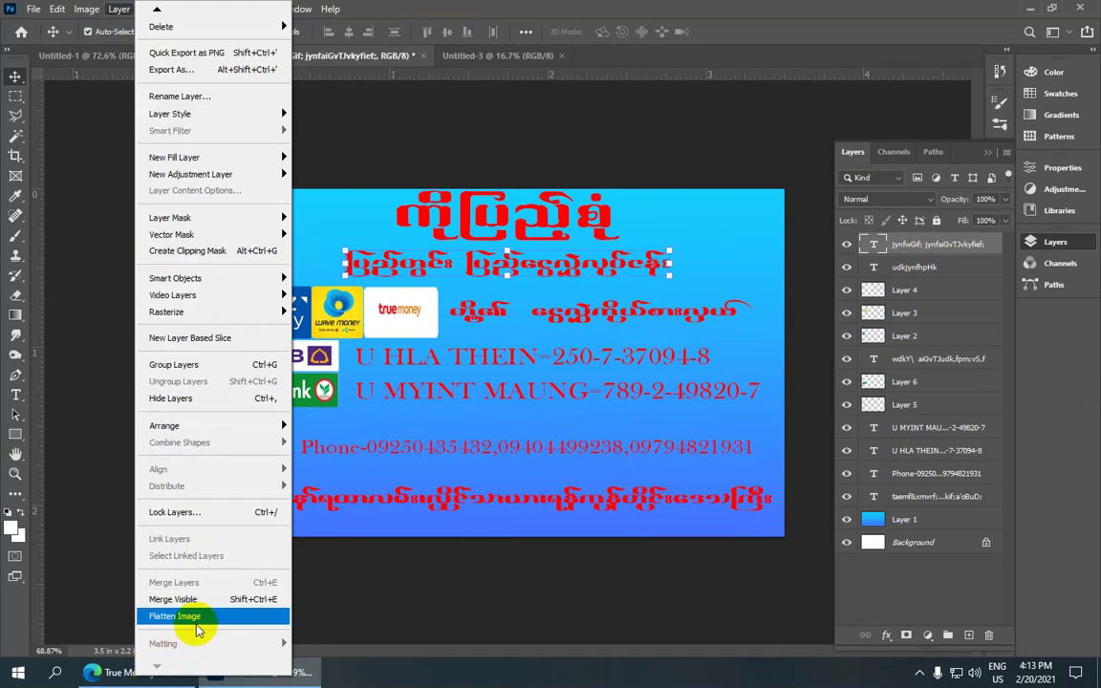
{"action": "left_click", "coordinate": [182, 616]}
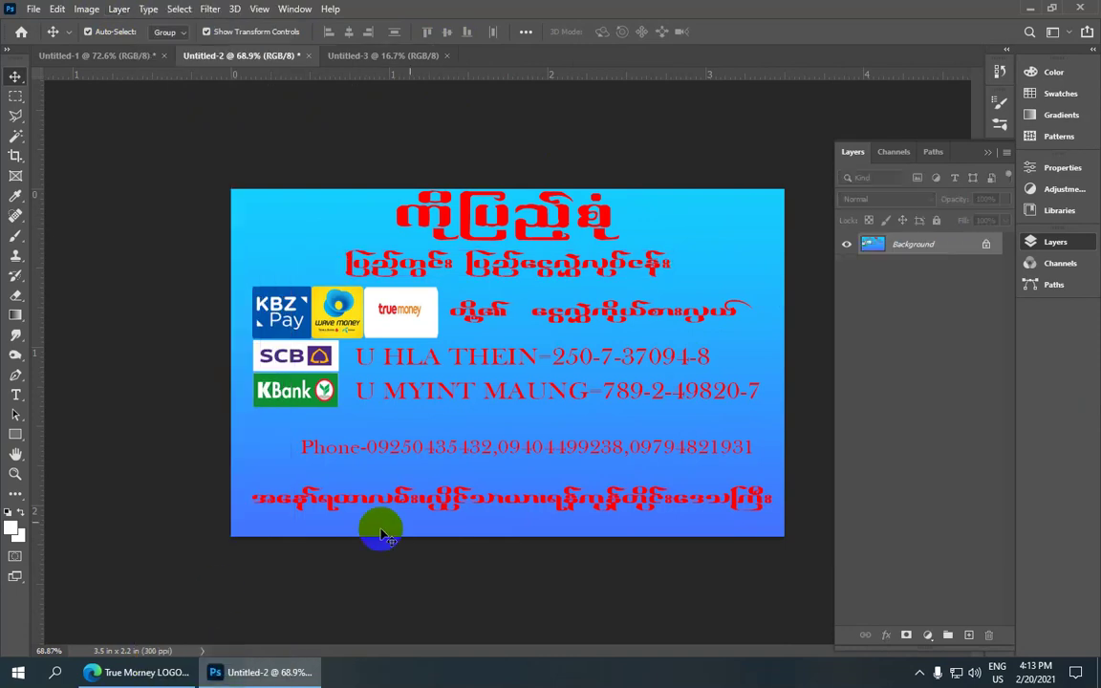
{"action": "scroll", "coordinate": [589, 265], "scroll_direction": "down", "scroll_amount": 5}
{"action": "scroll", "coordinate": [607, 253], "scroll_direction": "up", "scroll_amount": 5}
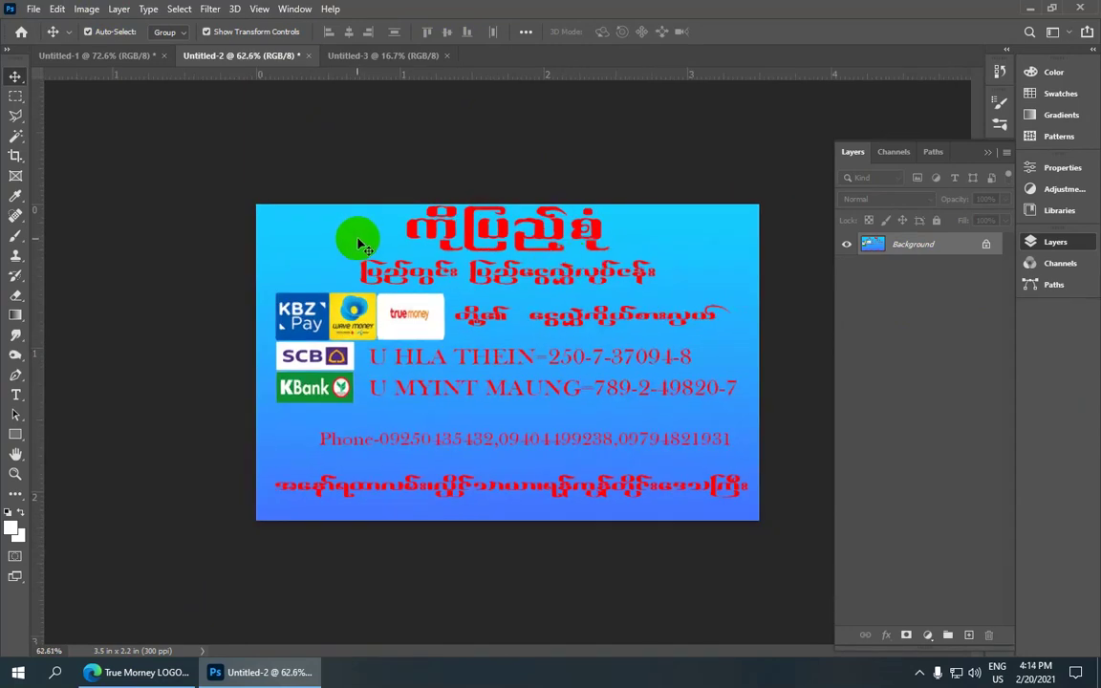
{"action": "left_click_drag", "start_coordinate": [363, 249], "coordinate": [373, 64]}
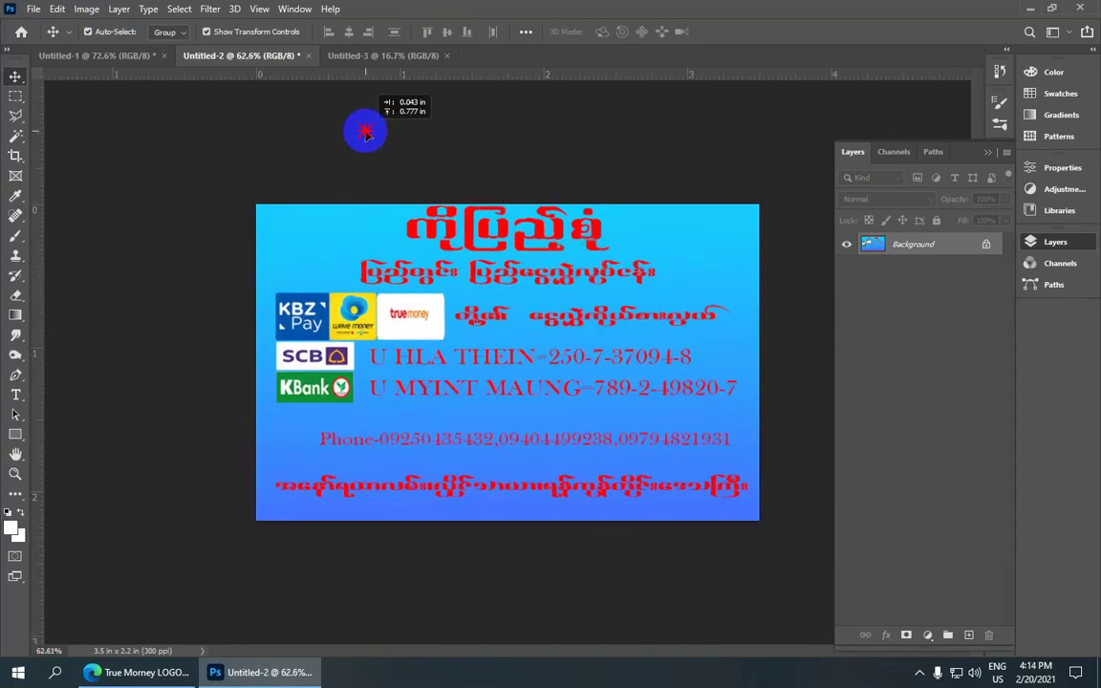
- Drop the flattened card at the top-left of the A4 page and zoom in
{"action": "mouse_move", "coordinate": [374, 64]}
{"action": "left_mouse_down"}
{"action": "mouse_move", "coordinate": [393, 202]}
{"action": "mouse_move", "coordinate": [424, 209]}
{"action": "left_mouse_up"}
{"action": "scroll", "coordinate": [392, 201], "scroll_direction": "down", "scroll_amount": 1}
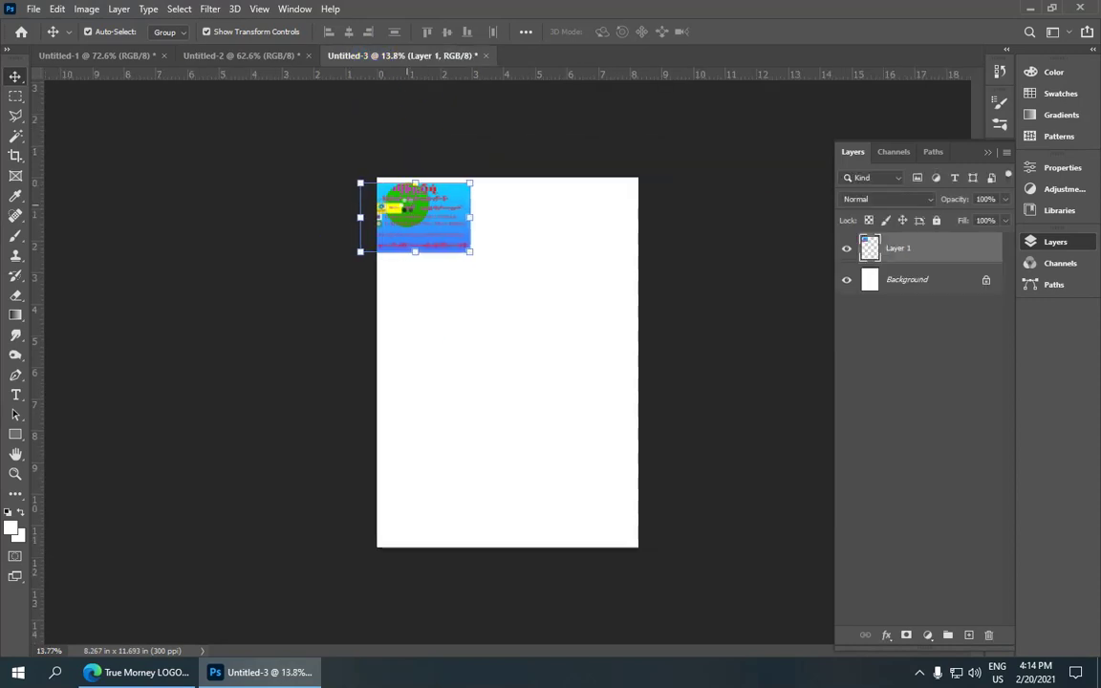
{"action": "left_click_drag", "start_coordinate": [398, 209], "coordinate": [408, 206]}
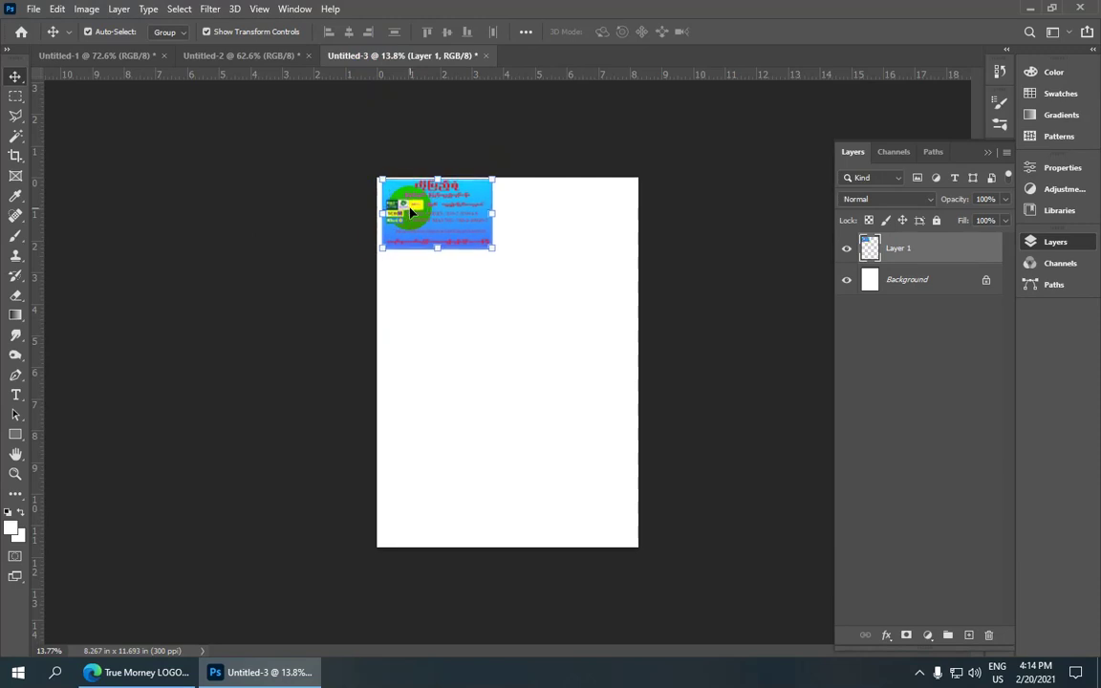
{"action": "key", "text": "ctrl+plus"}
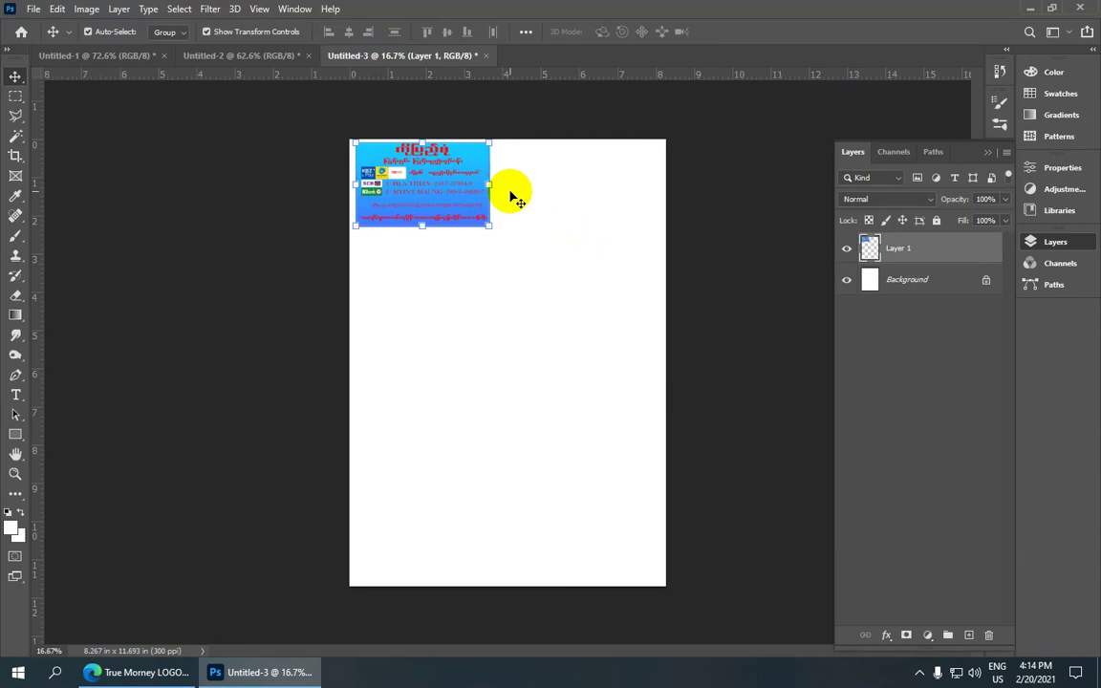
- Alt-drag the card to the right to create Layer 1 copy beside it
{"action": "left_click", "coordinate": [482, 198]}
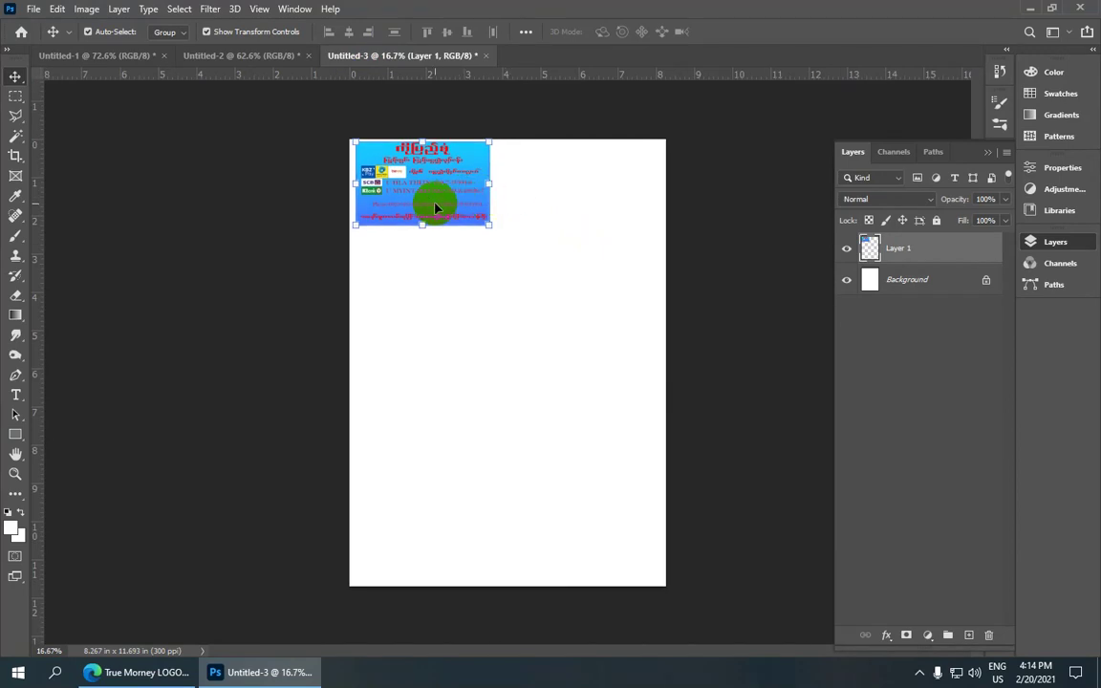
{"action": "left_click", "coordinate": [437, 227]}
{"action": "left_click", "coordinate": [449, 177]}
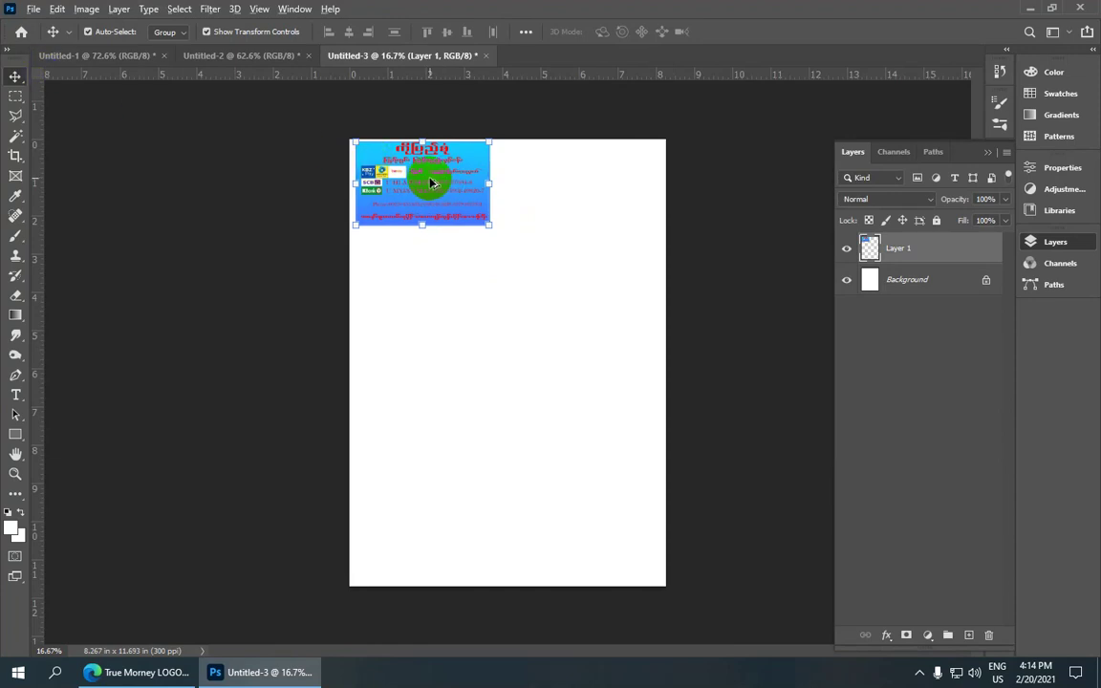
{"action": "left_click_drag", "start_coordinate": [431, 182], "coordinate": [577, 194]}
{"action": "left_click", "coordinate": [449, 191]}
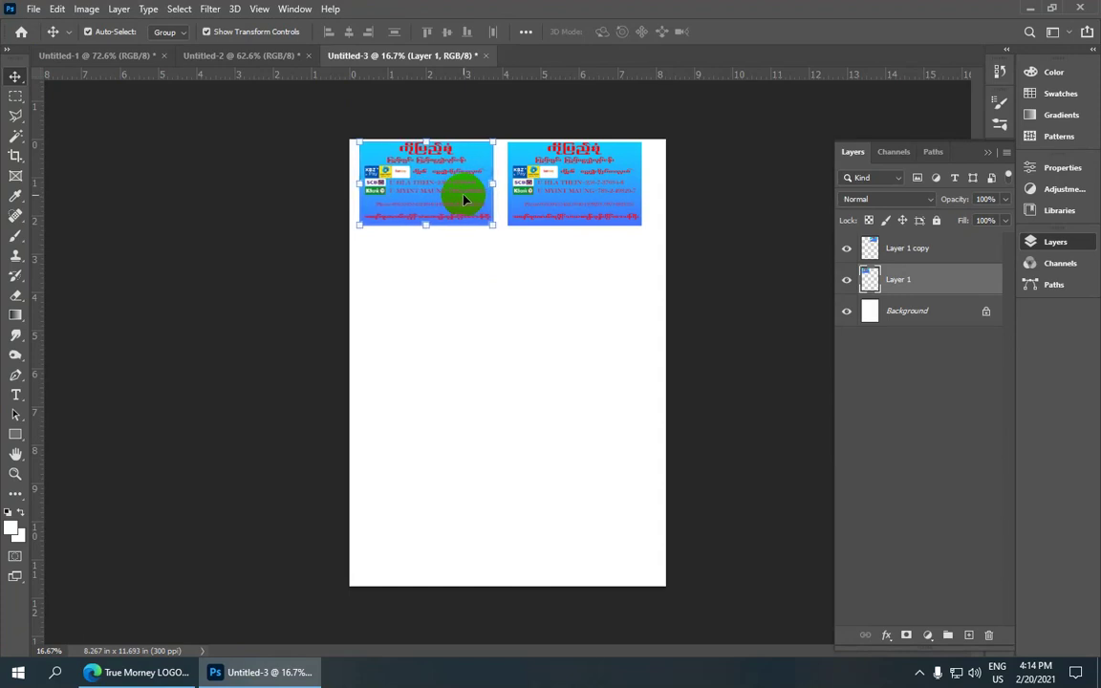
- Adjust the left and right cards slightly so they sit evenly along the top
{"action": "left_click_drag", "start_coordinate": [466, 199], "coordinate": [471, 199]}
{"action": "left_click", "coordinate": [571, 194]}
{"action": "left_click_drag", "start_coordinate": [567, 189], "coordinate": [568, 190]}
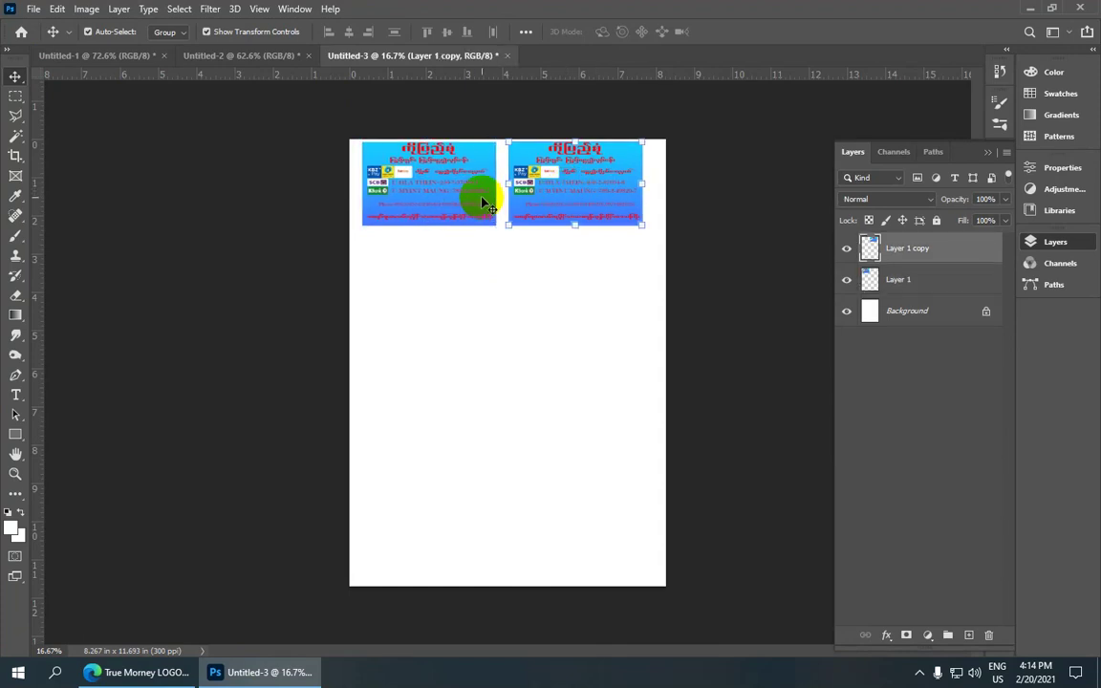
{"action": "left_click", "coordinate": [450, 190]}
{"action": "left_click", "coordinate": [487, 272]}
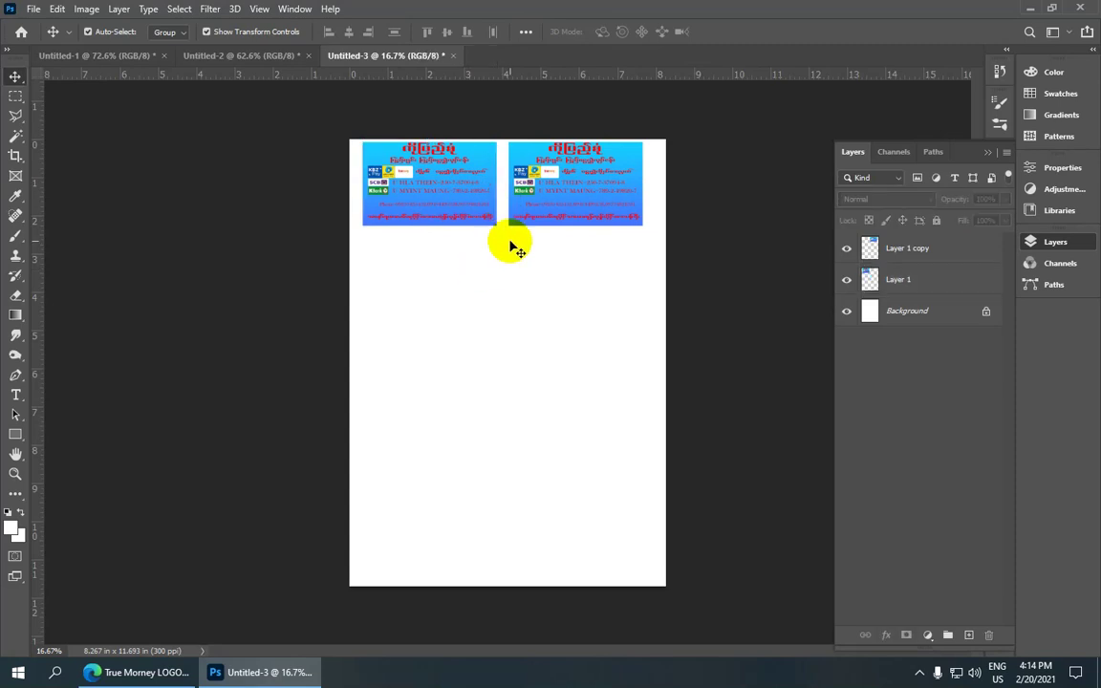
{"action": "scroll", "coordinate": [799, 221], "scroll_direction": "down", "scroll_amount": 2}
{"action": "scroll", "coordinate": [472, 185], "scroll_direction": "up", "scroll_amount": 1}
{"action": "scroll", "coordinate": [570, 187], "scroll_direction": "up", "scroll_amount": 1}
{"action": "scroll", "coordinate": [708, 211], "scroll_direction": "down", "scroll_amount": 1}
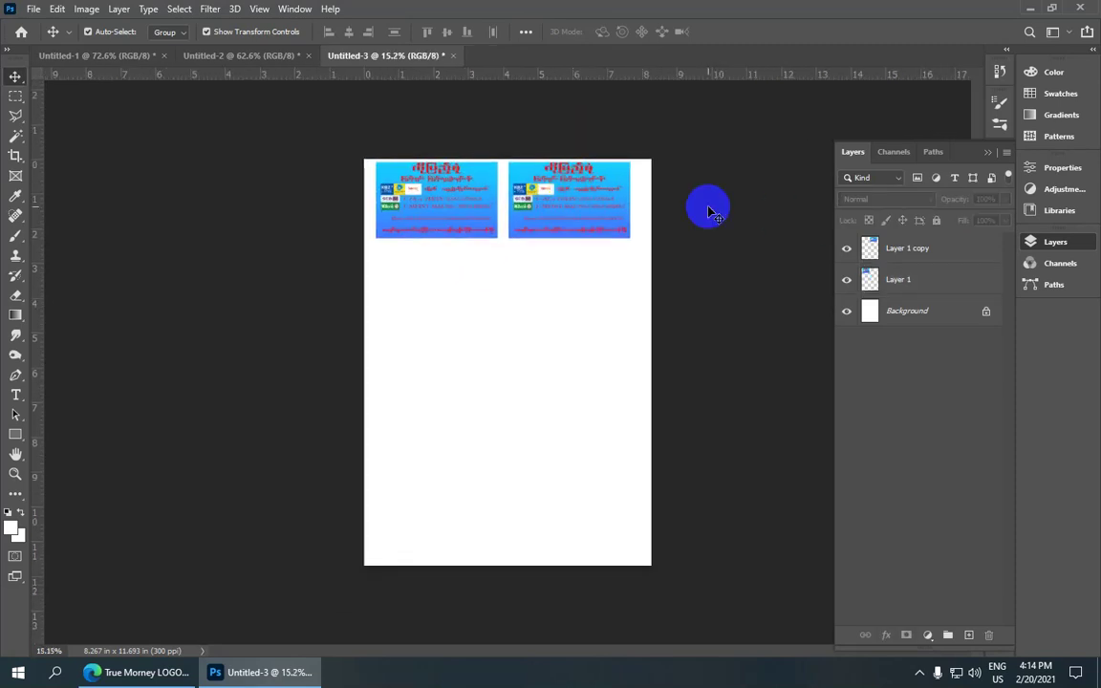
- Select both card layers and merge them into one layer with Ctrl+E
{"action": "left_click", "coordinate": [901, 249]}
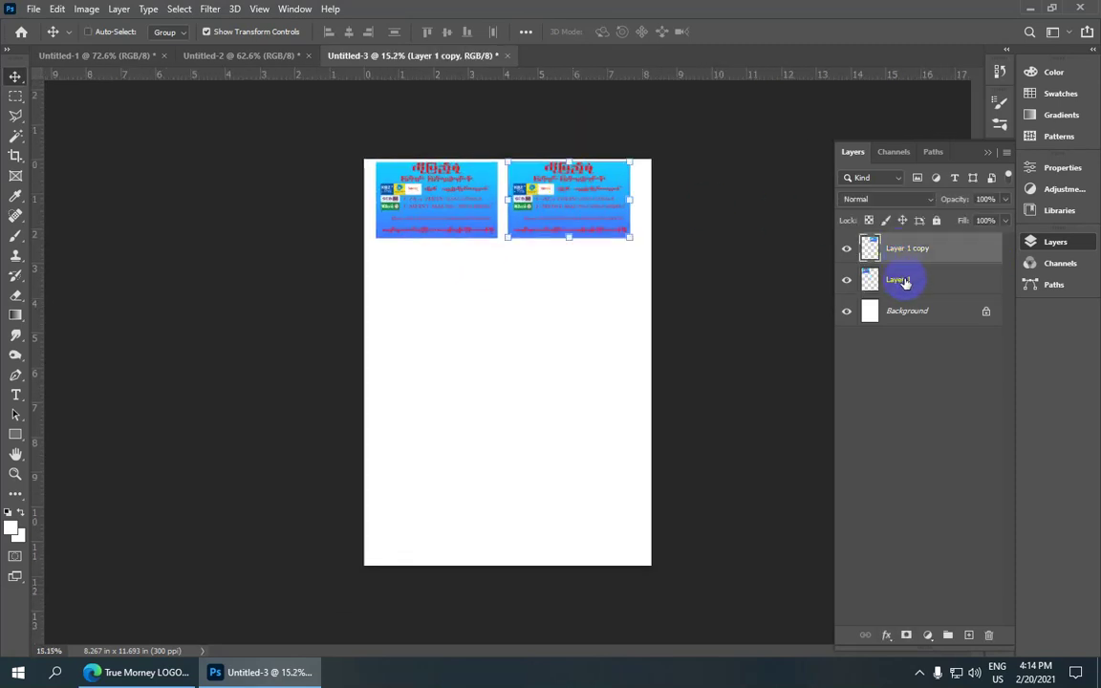
{"action": "left_click", "coordinate": [903, 281], "text": "shift"}
{"action": "left_click", "coordinate": [88, 31]}
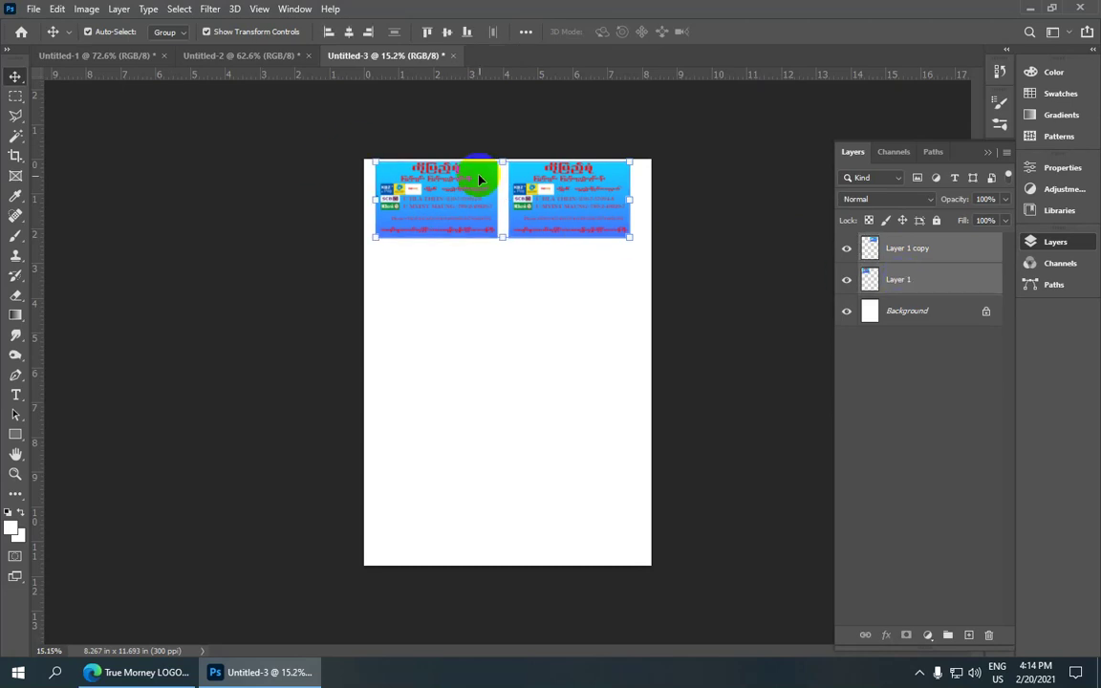
{"action": "key", "text": "ctrl"}
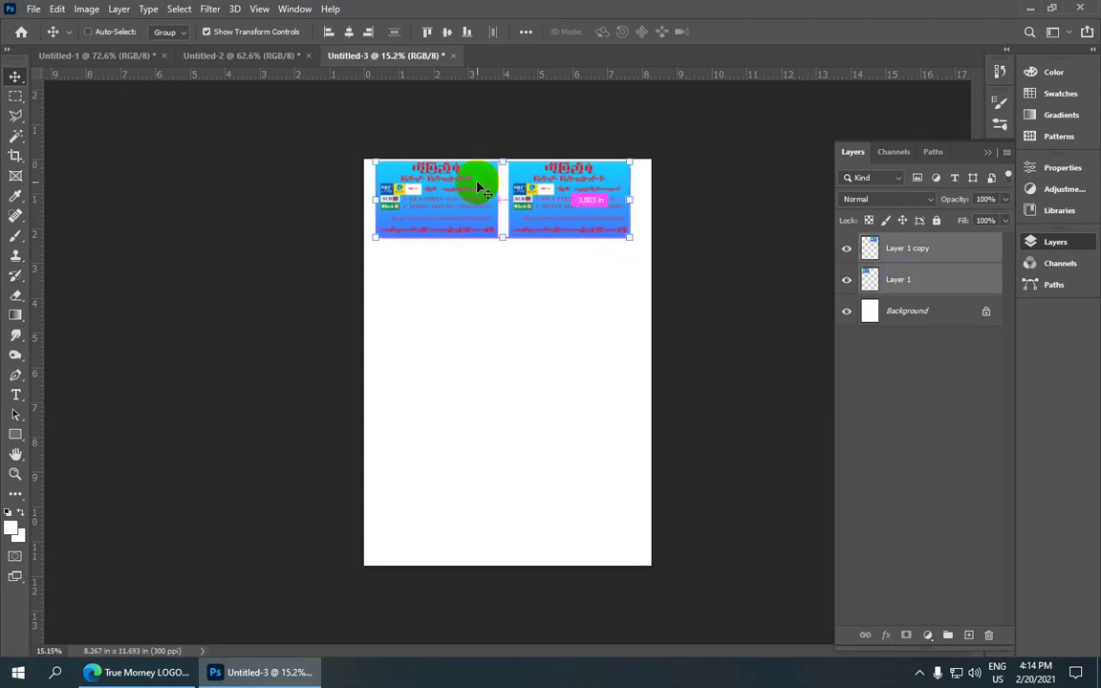
{"action": "key", "text": "ctrl+e"}
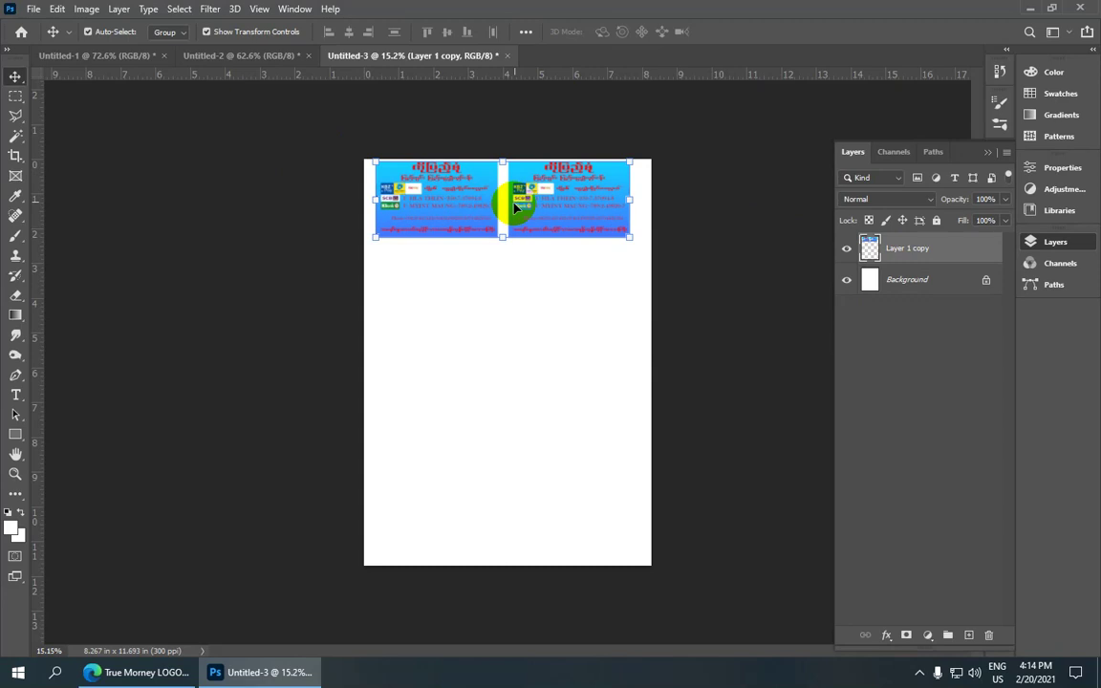
- Alt-drag the merged card pair downward to form a second row, Layer 1 copy 2
{"action": "scroll", "coordinate": [513, 207], "scroll_direction": "up", "scroll_amount": 2}
{"action": "left_click", "coordinate": [529, 253]}
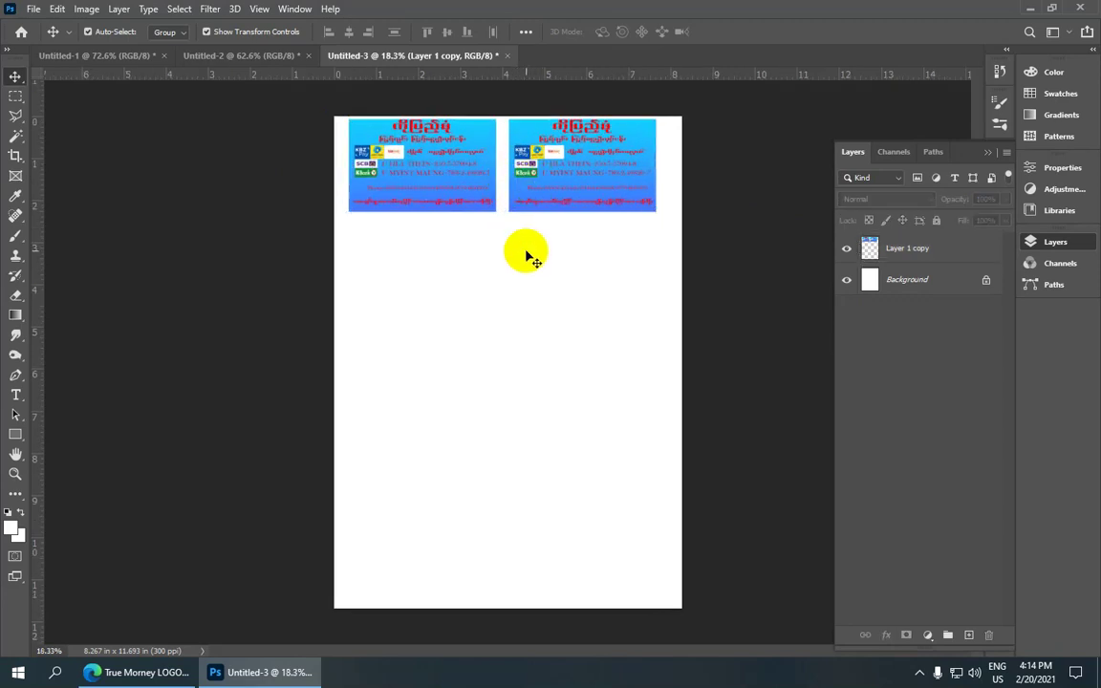
{"action": "left_click", "coordinate": [902, 250]}
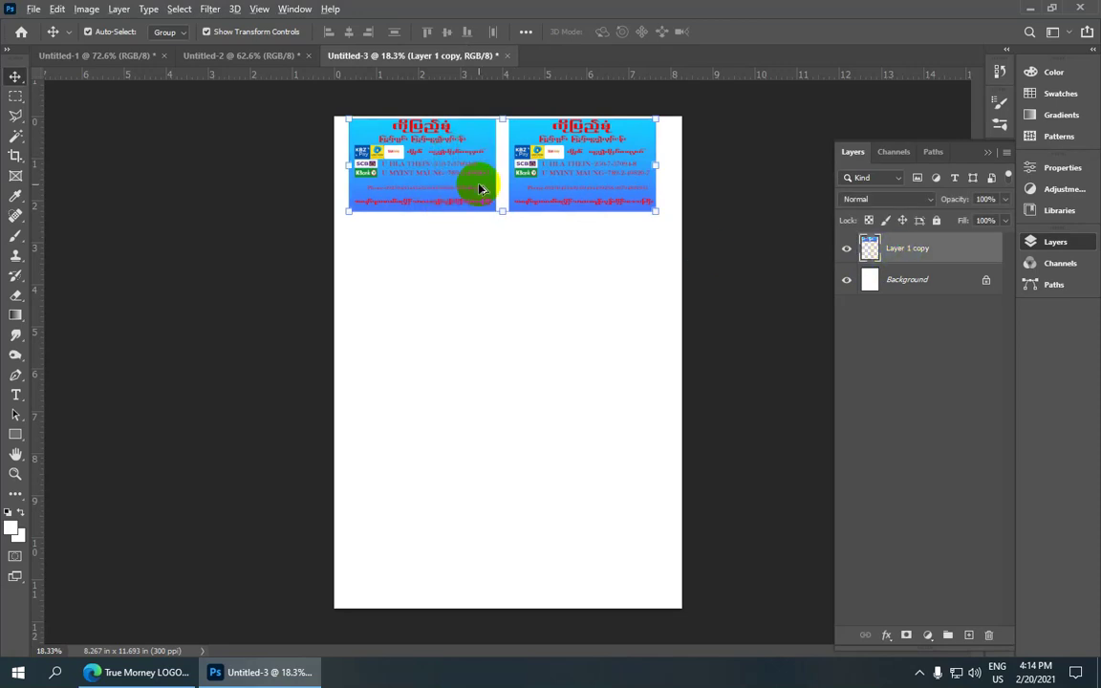
{"action": "left_click_drag", "start_coordinate": [471, 185], "coordinate": [467, 271]}
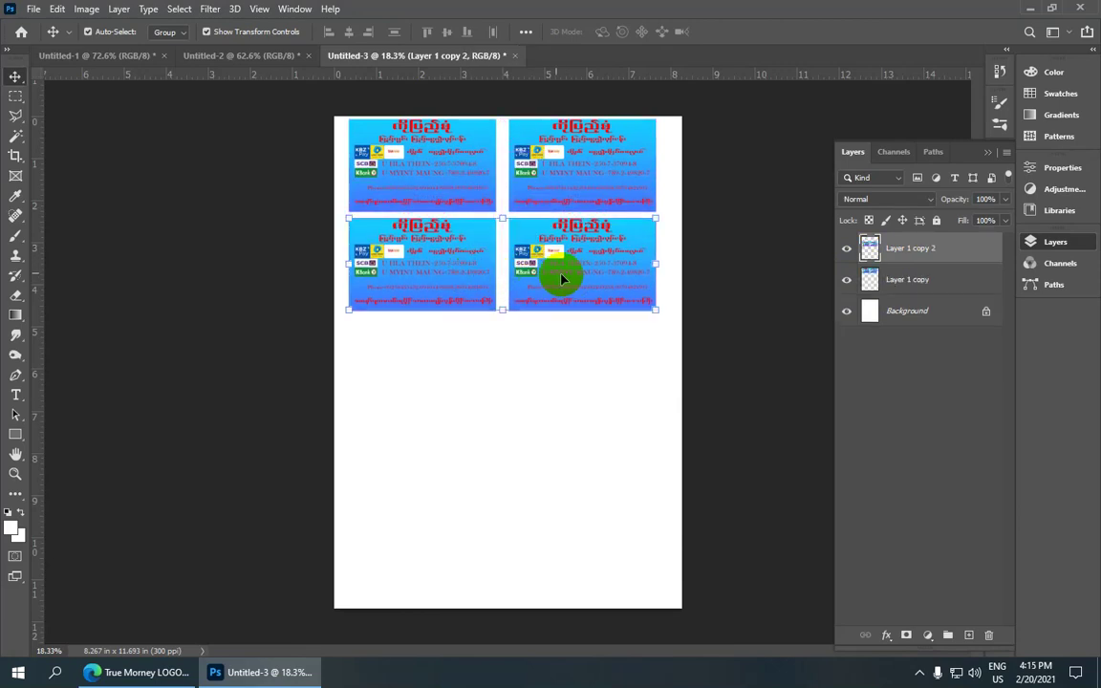
{"action": "scroll", "coordinate": [532, 216], "scroll_direction": "down", "scroll_amount": 1}
- Copy the card pair into rows three, four and five on the A4 page
{"action": "scroll", "coordinate": [540, 216], "scroll_direction": "up", "scroll_amount": 2}
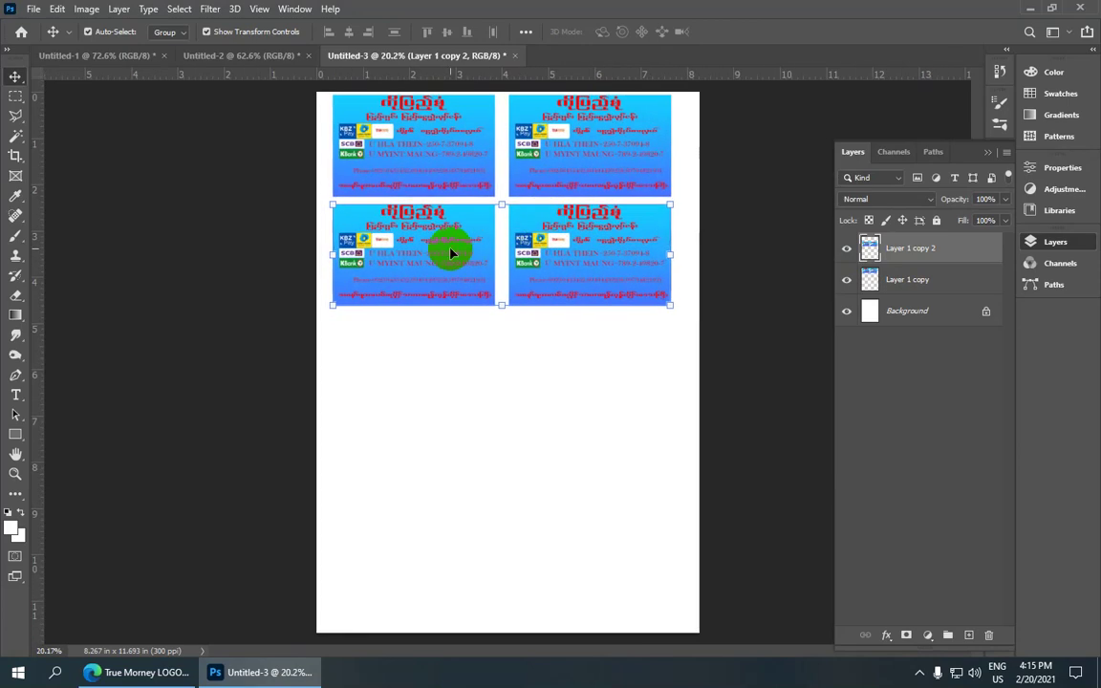
{"action": "mouse_move", "coordinate": [467, 271]}
{"action": "left_mouse_down"}
{"action": "mouse_move", "coordinate": [459, 376]}
{"action": "mouse_move", "coordinate": [474, 524]}
{"action": "left_mouse_up"}
{"action": "scroll", "coordinate": [459, 375], "scroll_direction": "down", "scroll_amount": 1}
{"action": "key", "text": "ctrl+j"}
{"action": "key", "text": "ctrl+j"}
{"action": "key", "text": "ctrl+j"}
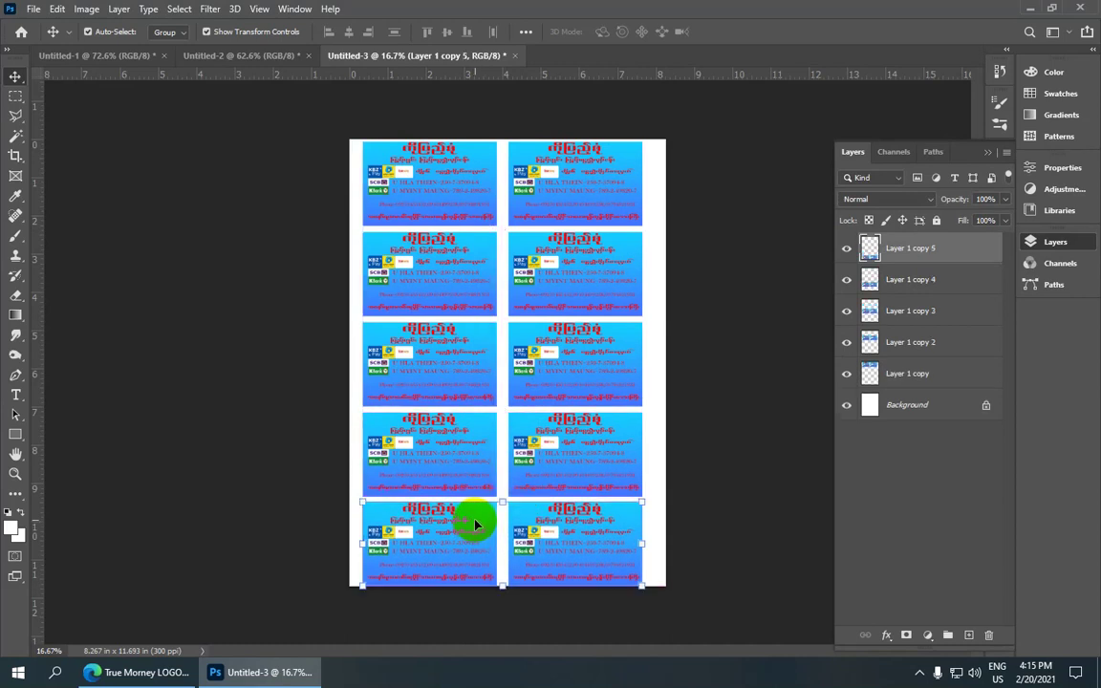
{"action": "key", "text": "shift+Up"}
{"action": "key", "text": "shift+Up"}
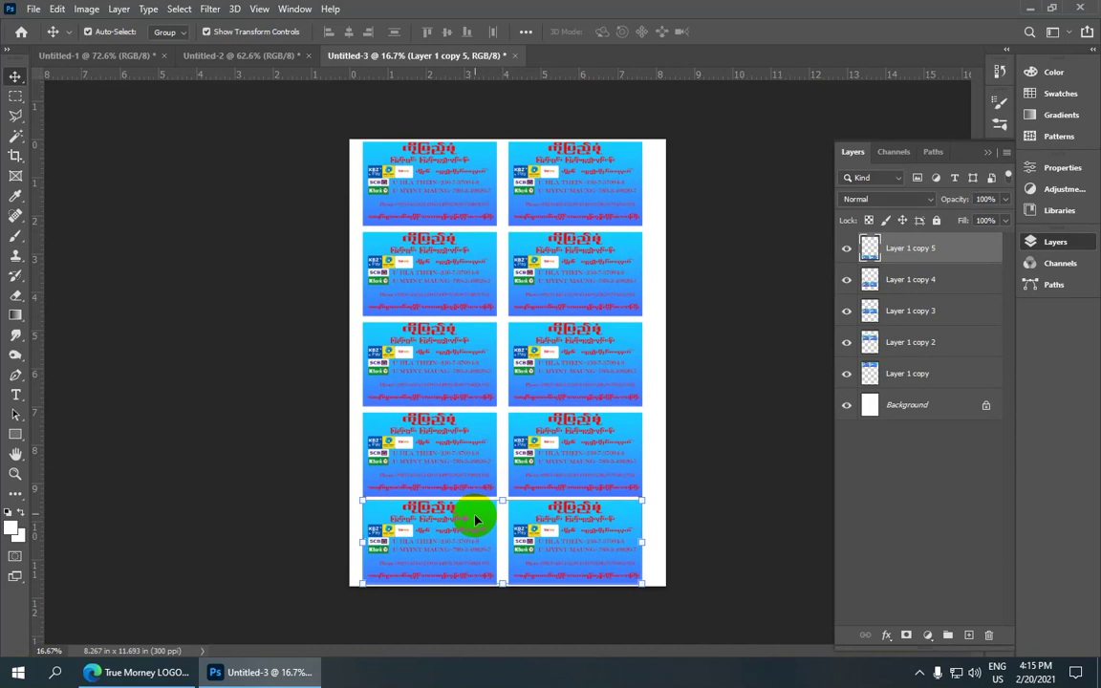
- Nudge the second and third card rows up to even the spacing
{"action": "scroll", "coordinate": [549, 441], "scroll_direction": "up", "scroll_amount": 1}
{"action": "left_click", "coordinate": [552, 441]}
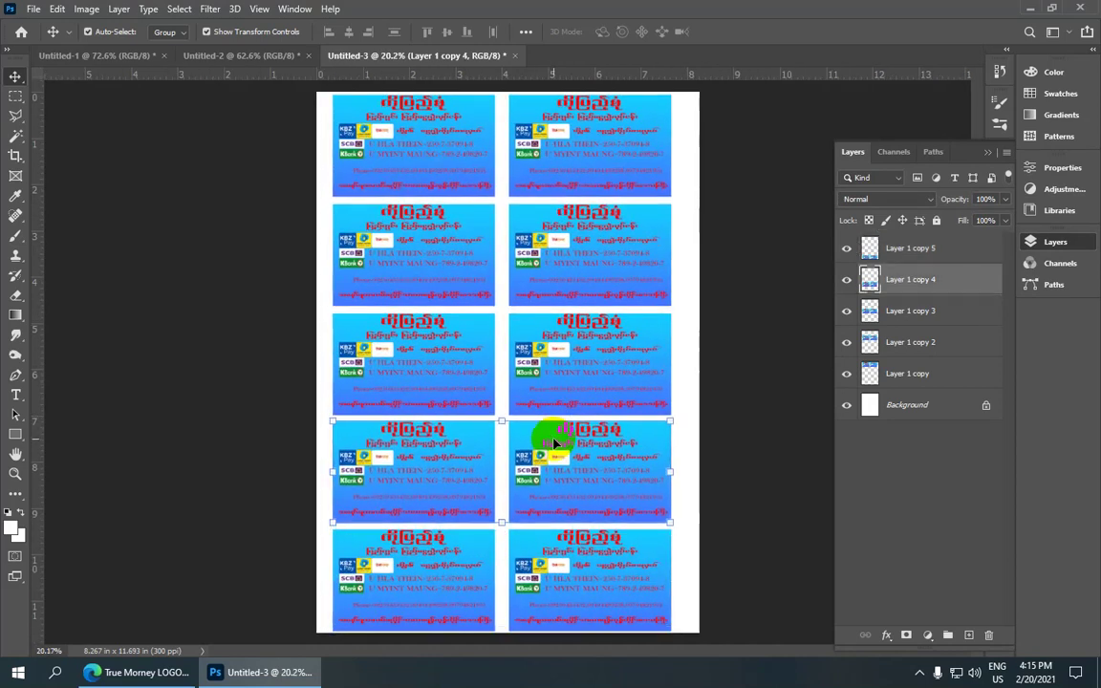
{"action": "left_click", "coordinate": [560, 378]}
{"action": "key", "text": "shift+Up"}
{"action": "left_click", "coordinate": [552, 277]}
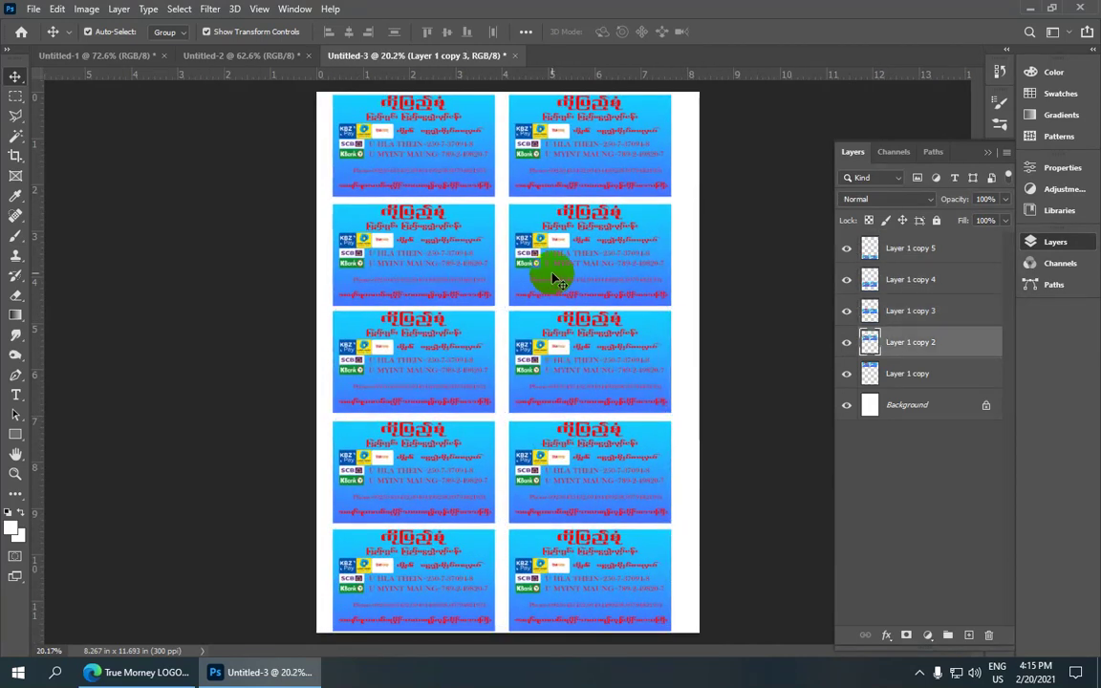
{"action": "key", "text": "shift+Up"}
{"action": "left_click", "coordinate": [528, 344]}
{"action": "key", "text": "shift+Up"}
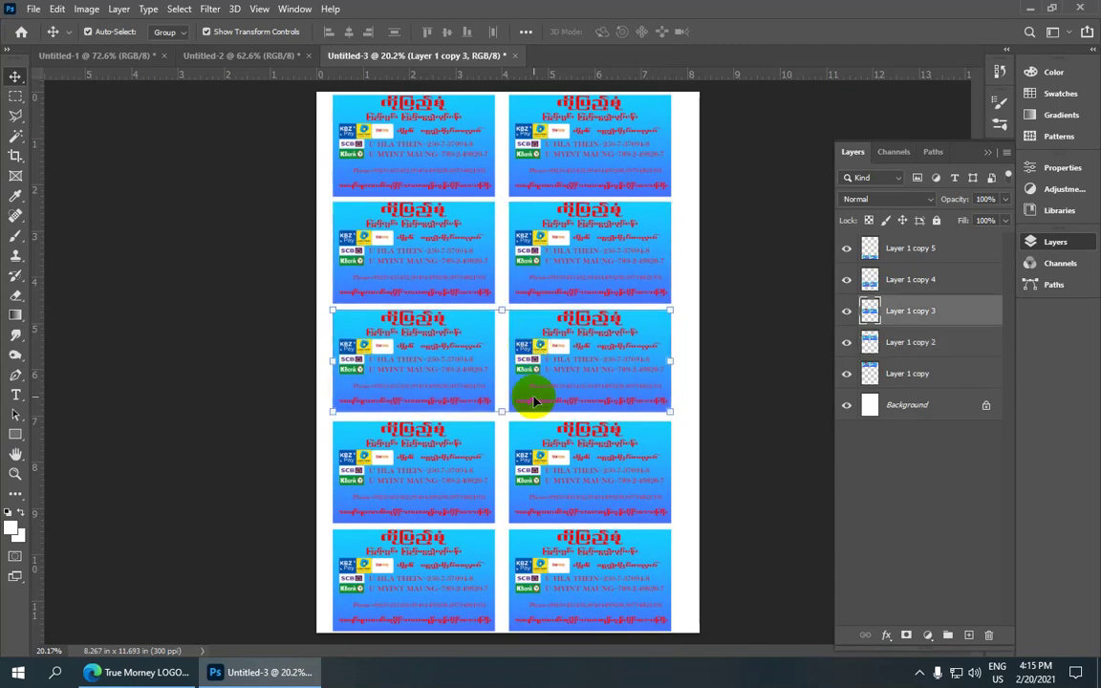
- Nudge the fourth and bottom rows up, deselect, and review the ten-card page
{"action": "left_click", "coordinate": [540, 459]}
{"action": "key", "text": "shift+Up"}
{"action": "left_click", "coordinate": [535, 544]}
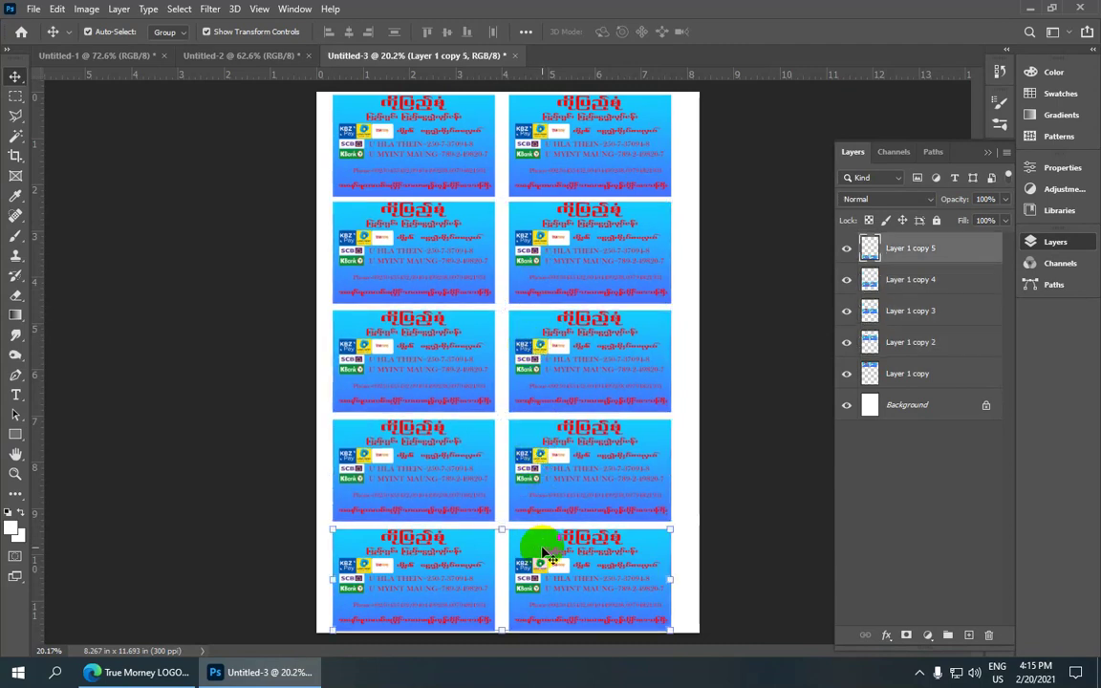
{"action": "key", "text": "shift+Up"}
{"action": "left_click", "coordinate": [528, 444]}
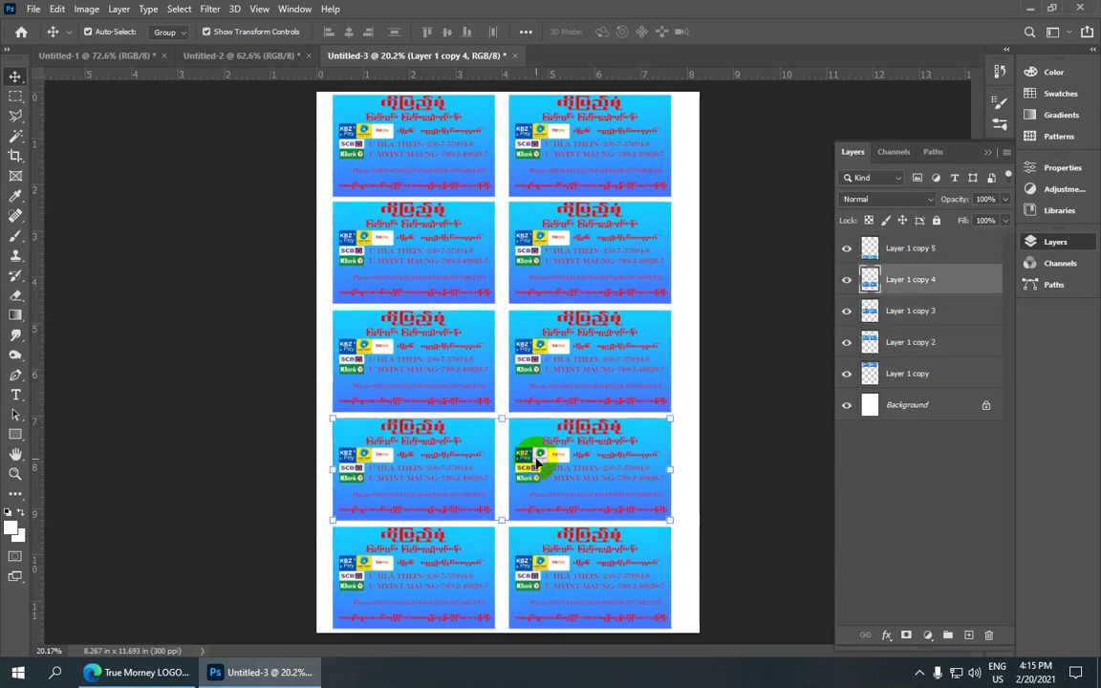
{"action": "left_click", "coordinate": [535, 537]}
{"action": "left_click", "coordinate": [683, 437]}
{"action": "scroll", "coordinate": [326, 339], "scroll_direction": "down", "scroll_amount": 1}
{"action": "scroll", "coordinate": [482, 153], "scroll_direction": "down", "scroll_amount": 1}
{"action": "scroll", "coordinate": [478, 155], "scroll_direction": "up", "scroll_amount": 1}
{"action": "scroll", "coordinate": [456, 154], "scroll_direction": "up", "scroll_amount": 1}
{"action": "scroll", "coordinate": [494, 285], "scroll_direction": "down", "scroll_amount": 1}
{"action": "scroll", "coordinate": [470, 305], "scroll_direction": "up", "scroll_amount": 1}
{"action": "scroll", "coordinate": [470, 306], "scroll_direction": "up", "scroll_amount": 1}
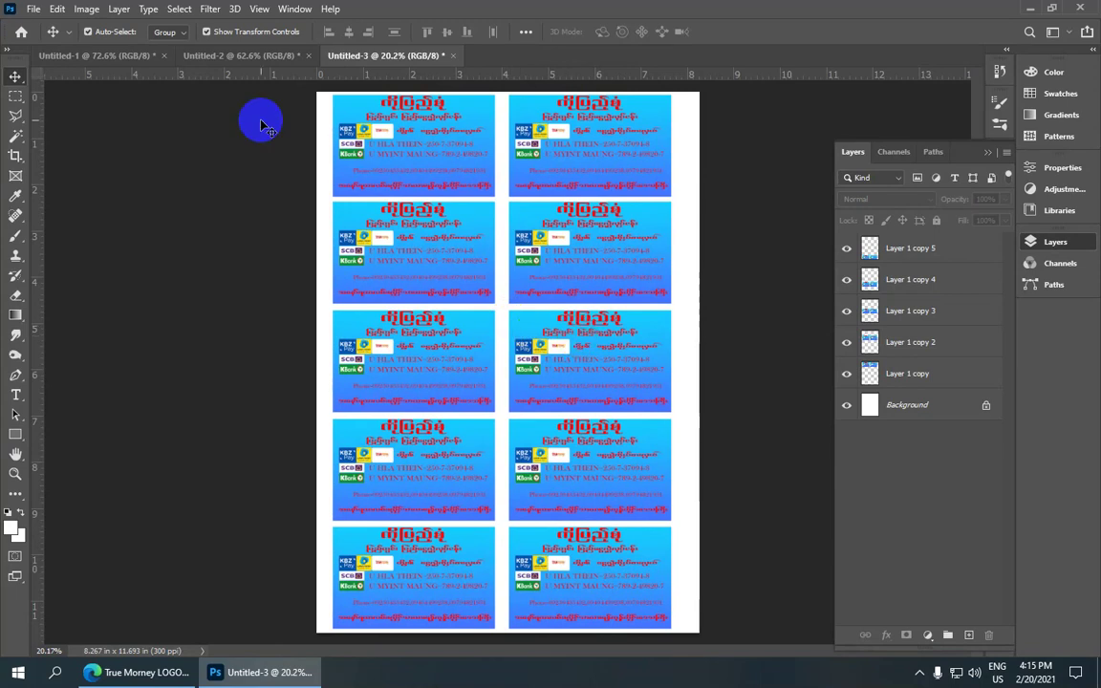
- Switch back to the single-card Untitled-2 document
{"action": "left_click", "coordinate": [247, 55]}
{"action": "left_click_drag", "start_coordinate": [491, 325], "coordinate": [485, 295]}
{"action": "scroll", "coordinate": [486, 287], "scroll_direction": "up", "scroll_amount": 1}
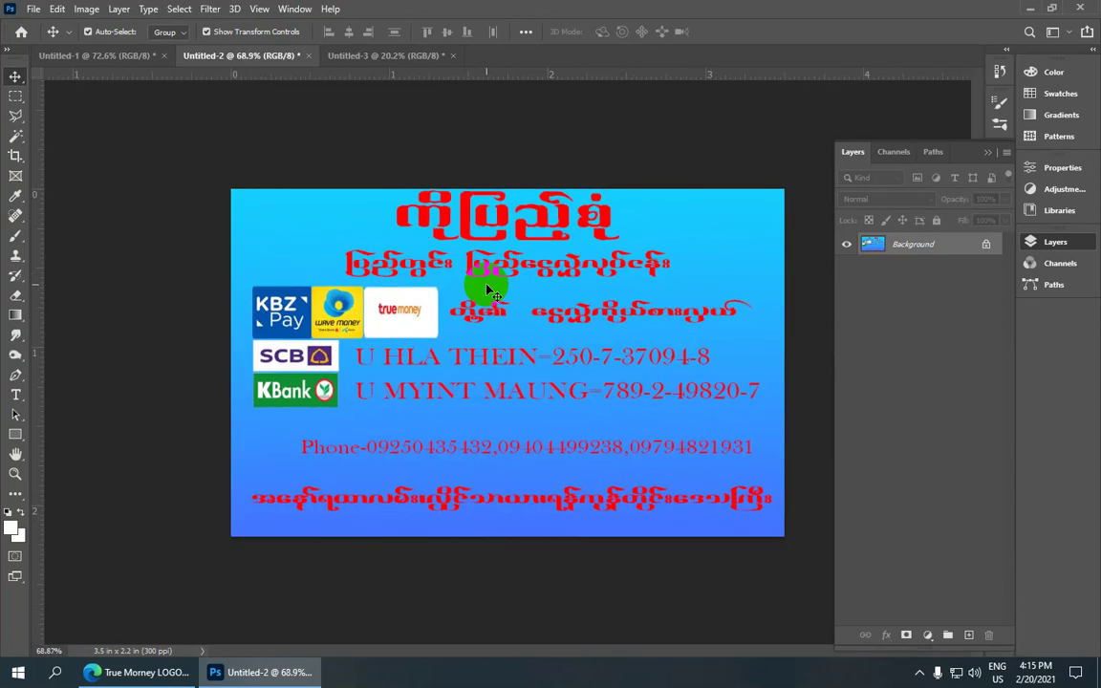